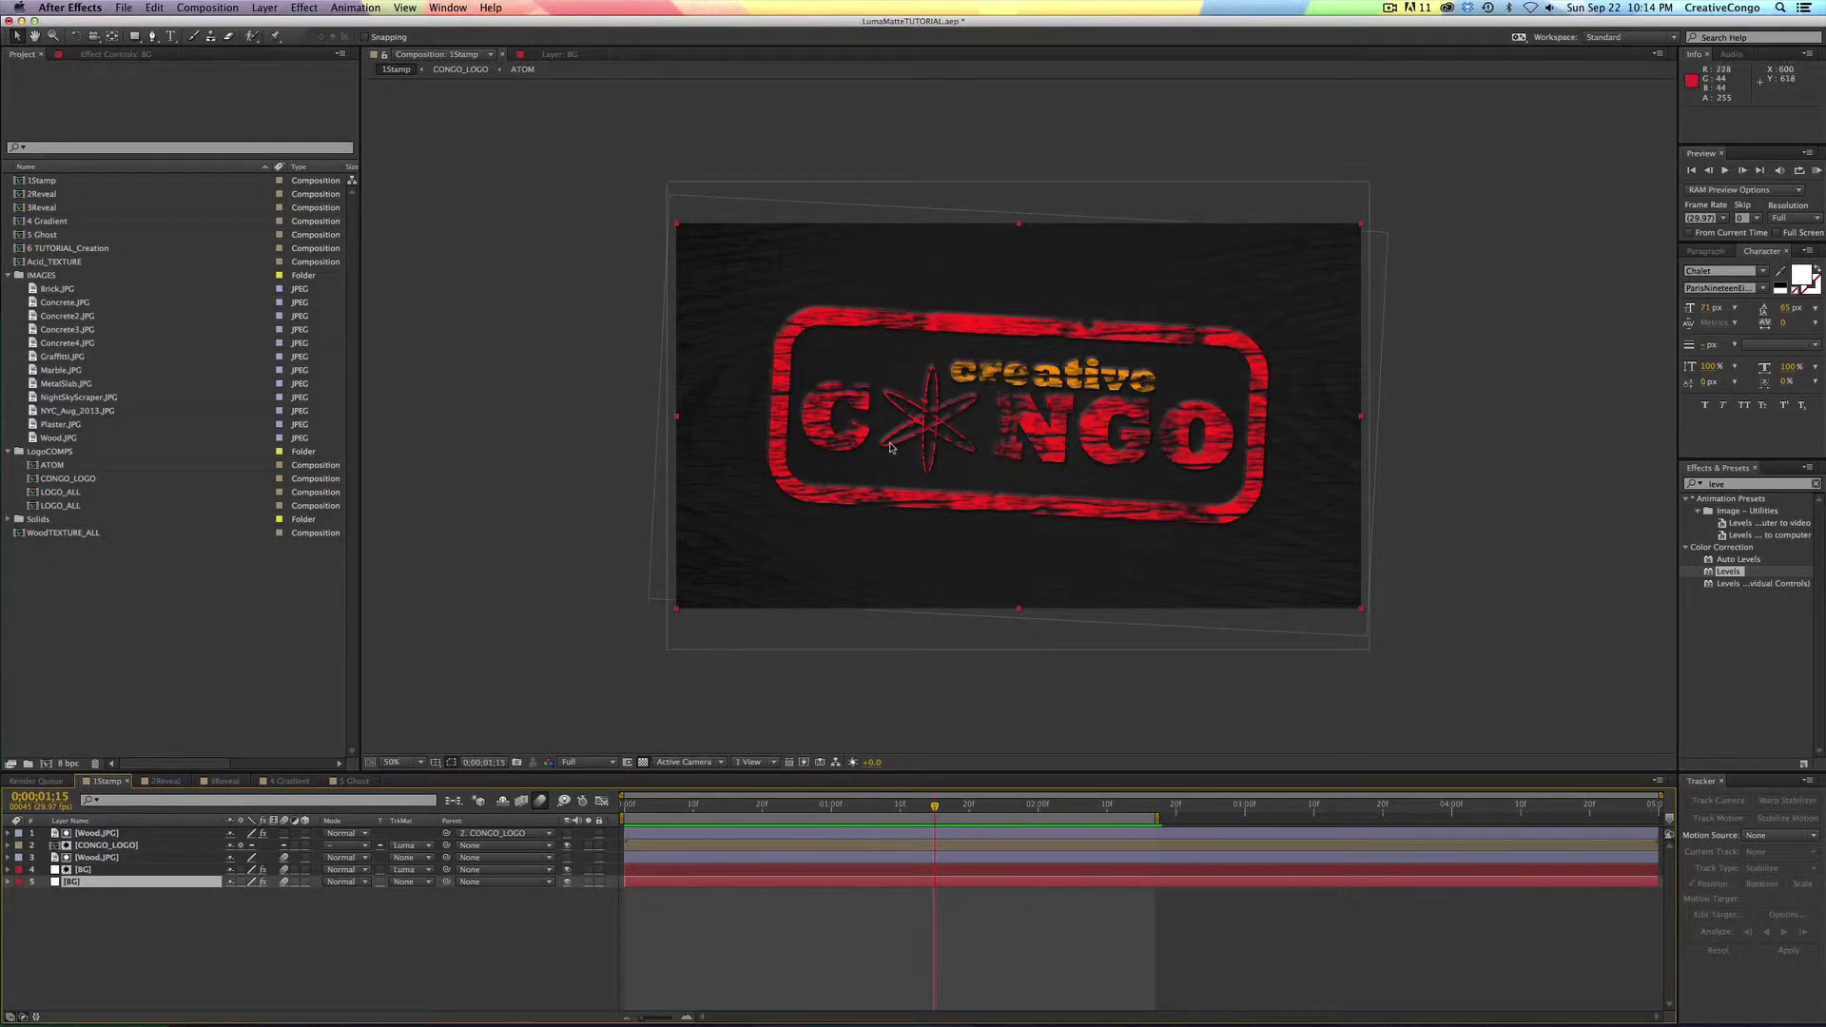
- Examine the logo animations in the 2Reveal, 3Reveal and 1Stamp compositions by scrubbing through their timelines
click(164, 780)
drag(777, 807, 927, 816)
drag(1037, 816, 869, 837)
mouse_move(1037, 825)
mouse_down()
mouse_move(825, 835)
mouse_move(816, 816)
mouse_move(827, 832)
mouse_move(827, 810)
mouse_move(1059, 836)
mouse_up()
click(225, 781)
drag(853, 813, 1125, 813)
click(838, 809)
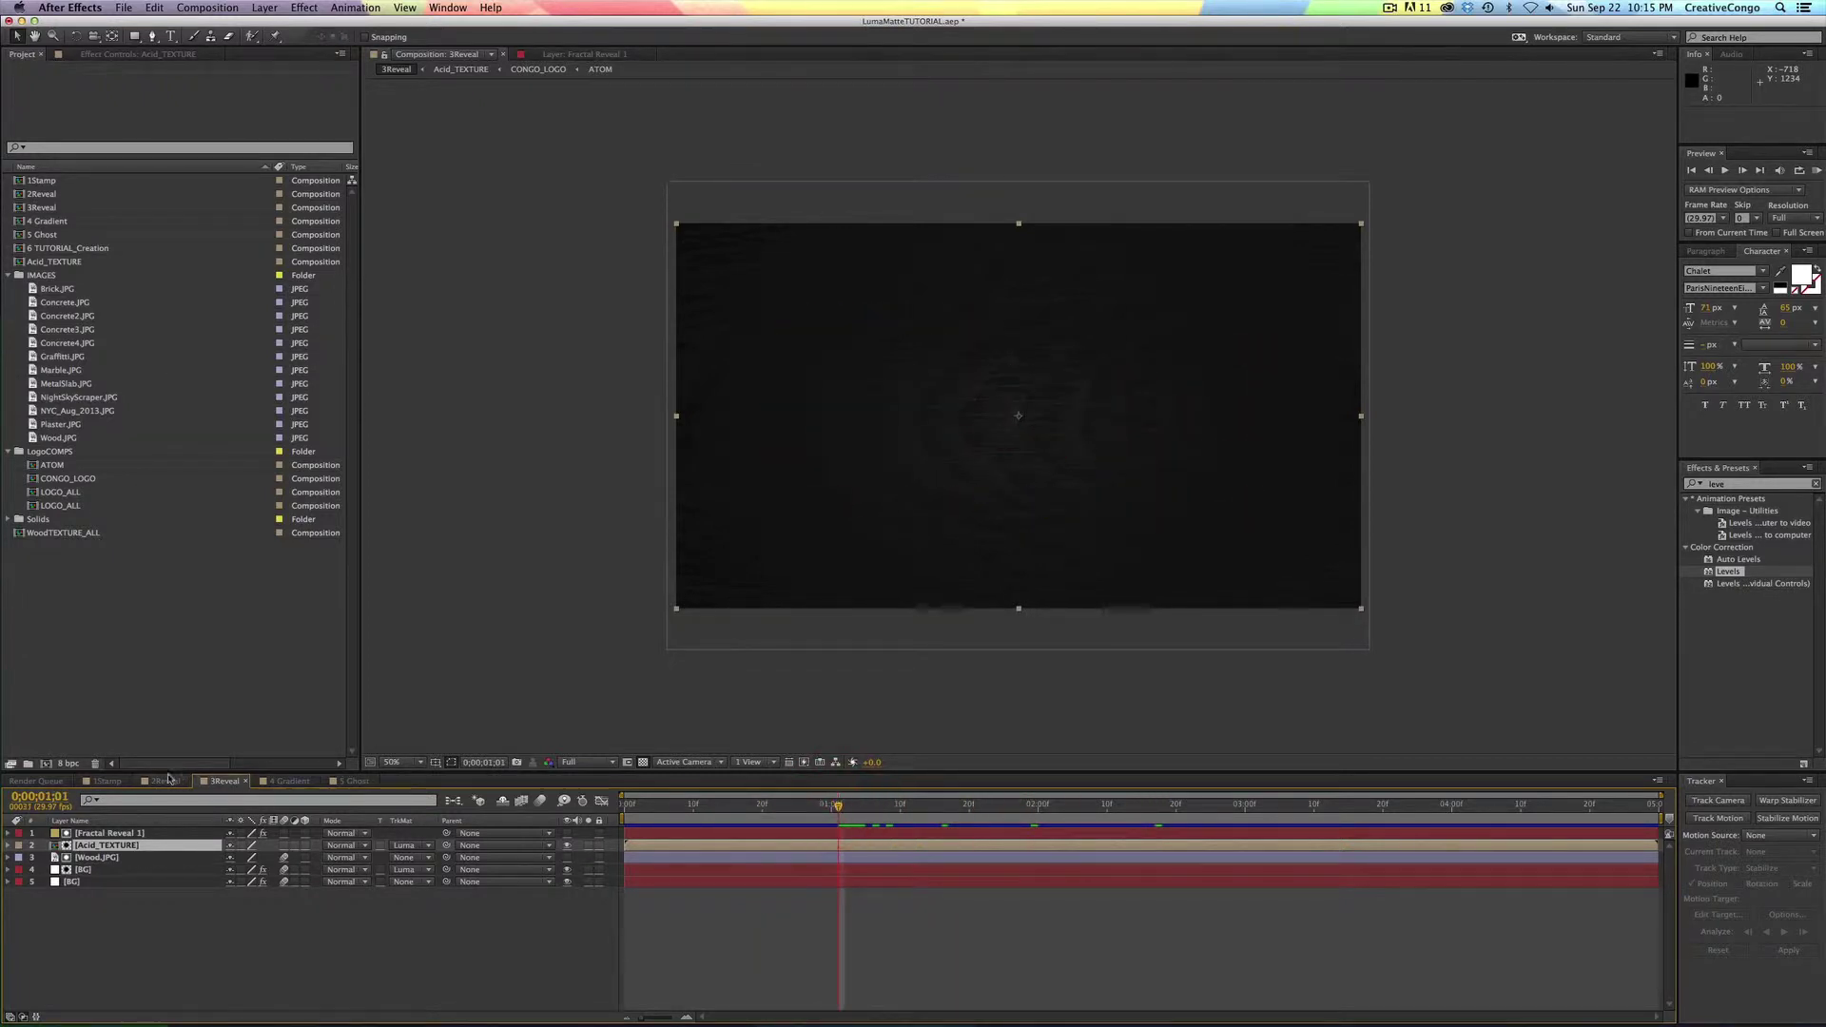
click(111, 781)
click(964, 809)
drag(963, 809, 900, 809)
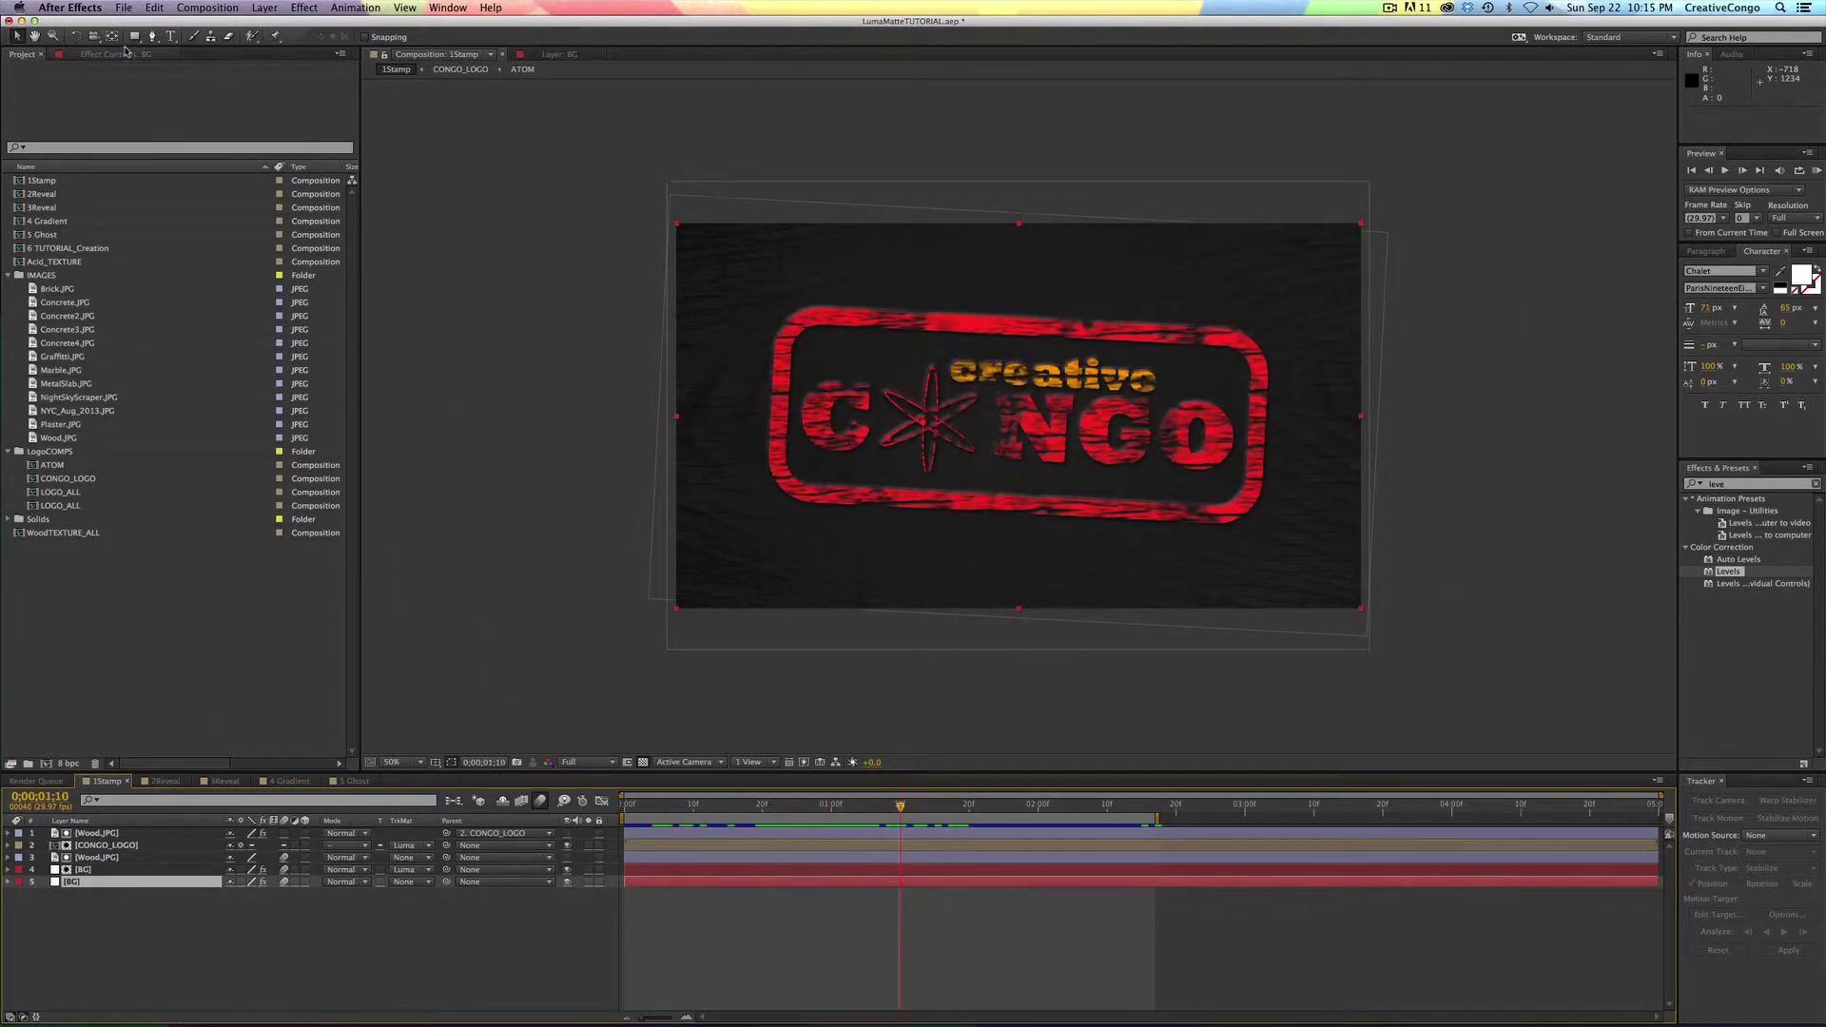
- Create a new composition with the HDTV 1080 29.97 preset and add a cyan 1920 x 1080 solid named Matte
click(45, 763)
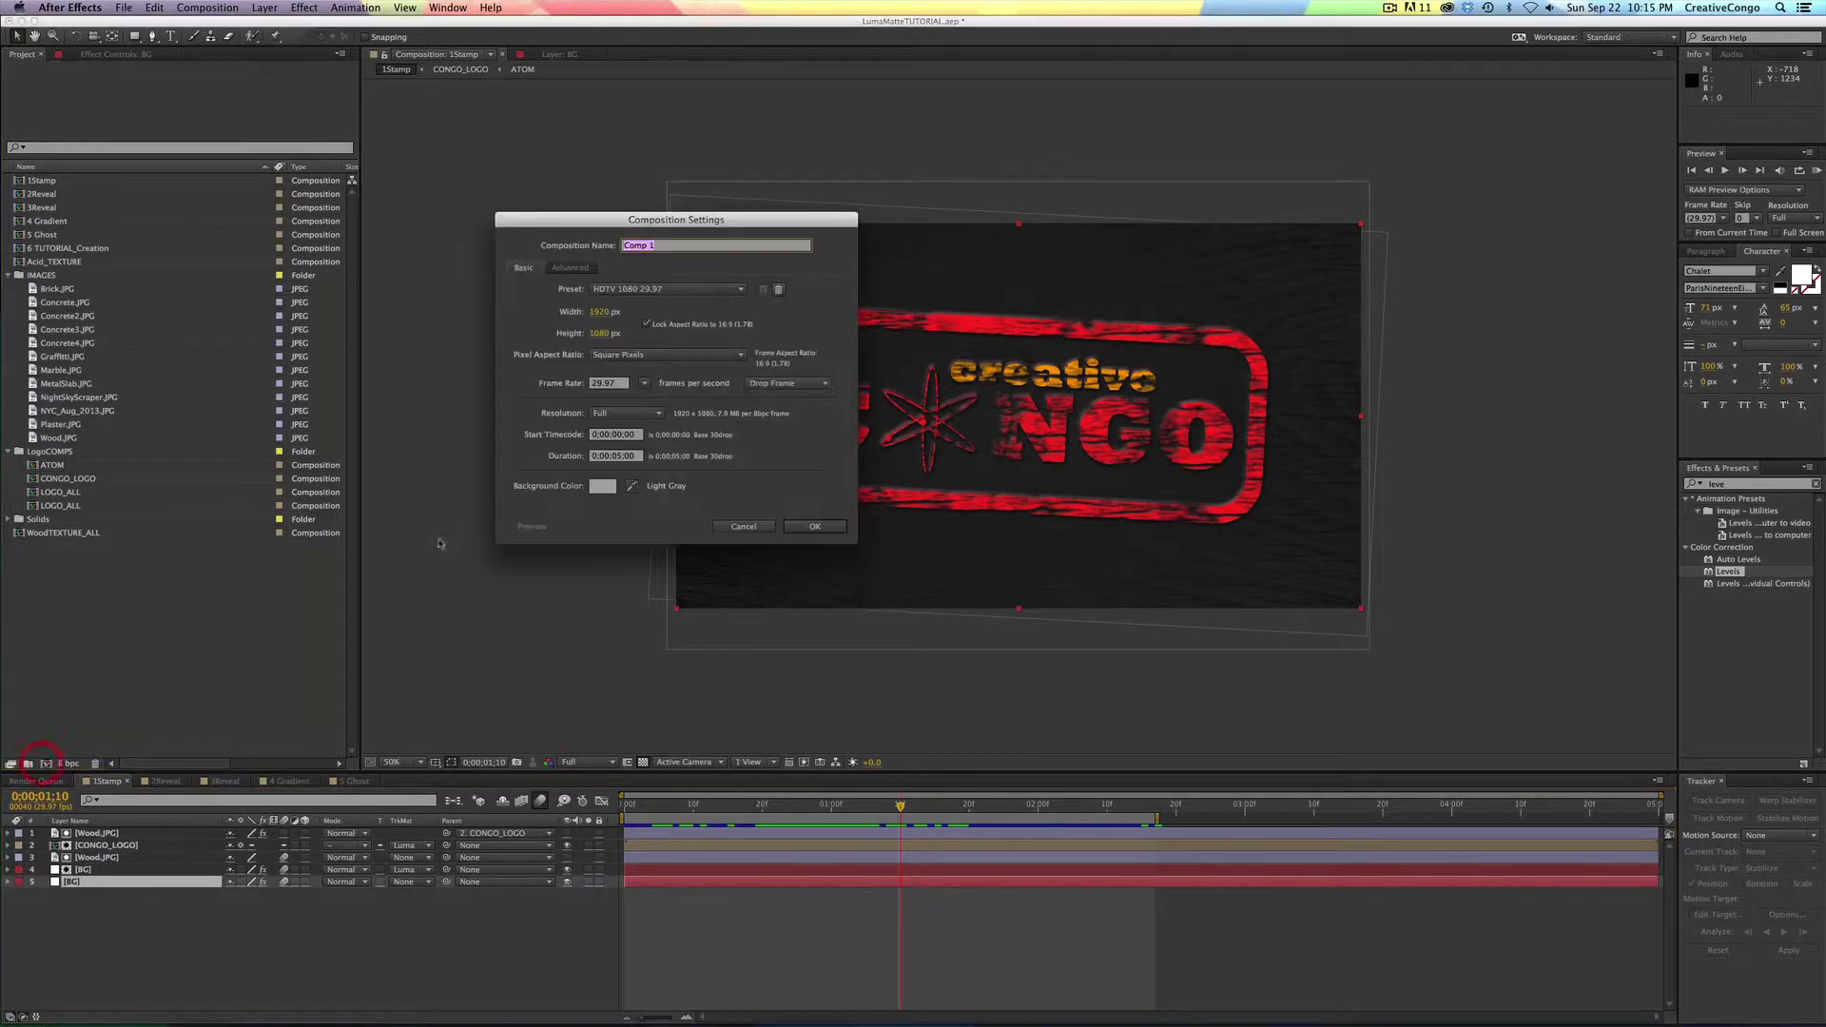
click(813, 528)
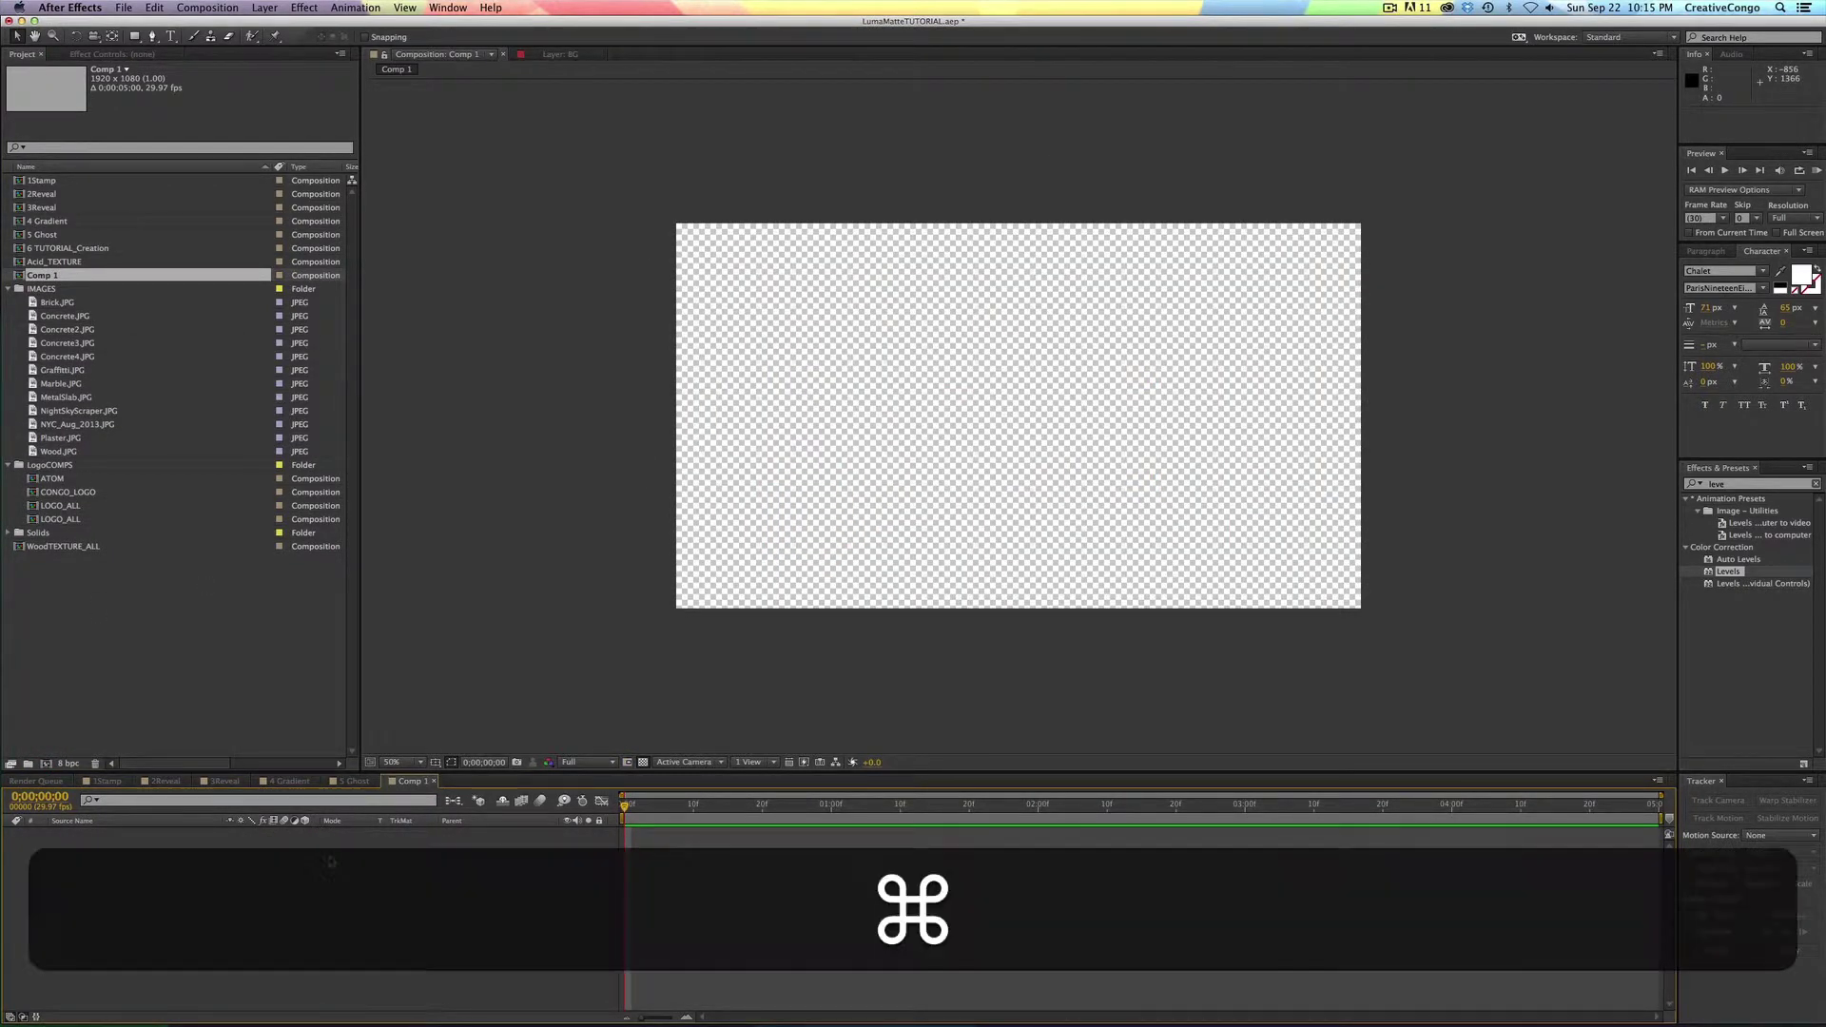
key(super+y)
key(shift)
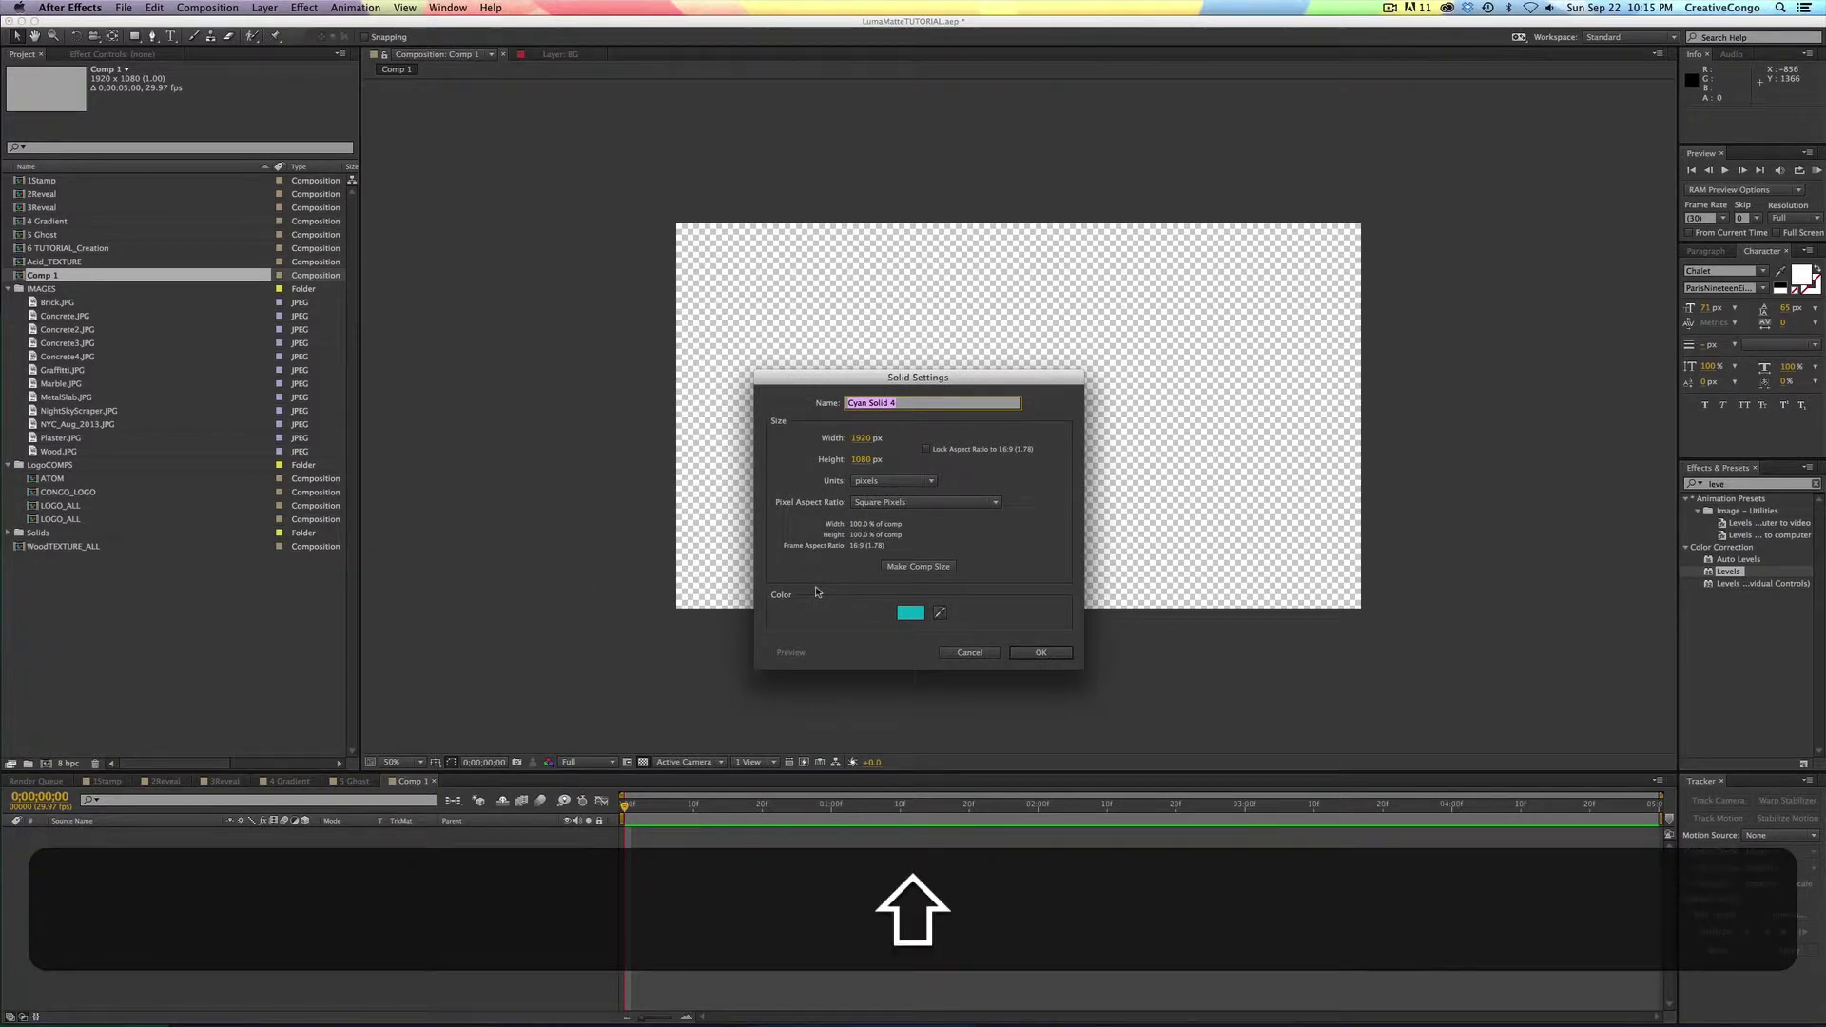
text(Matte)
key(Return)
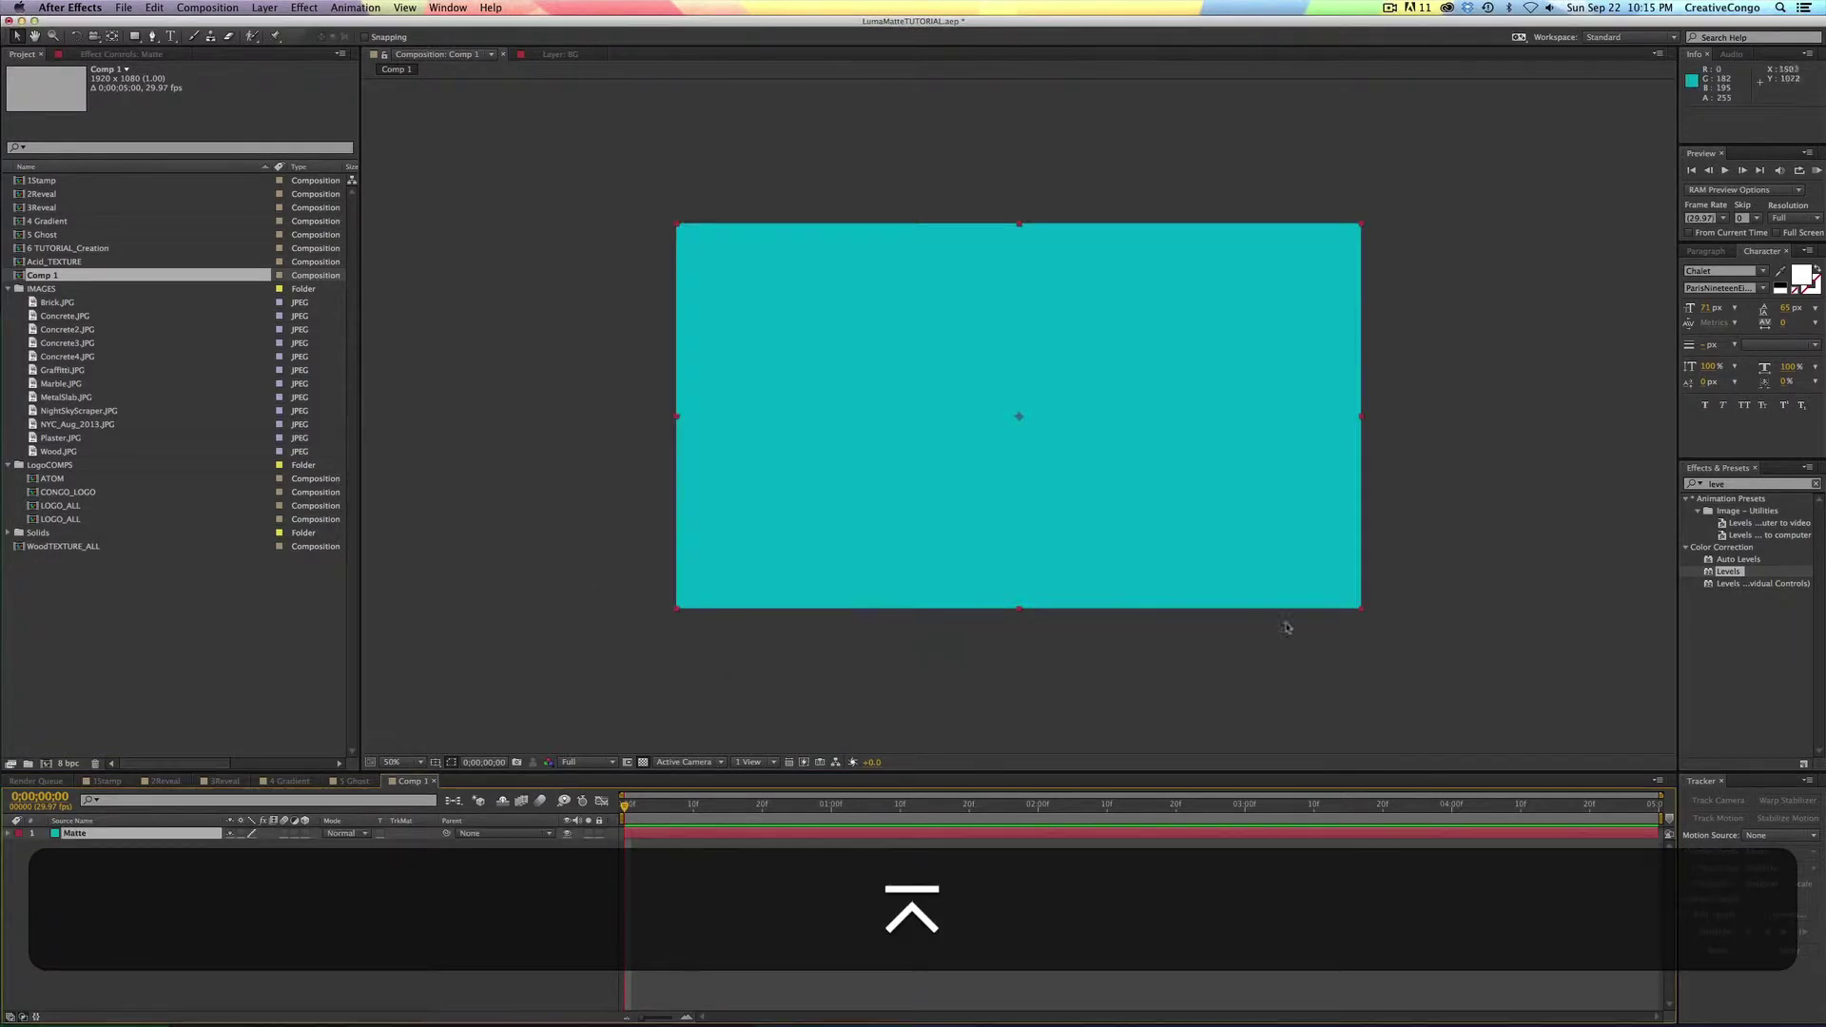
- Apply the Gradient Ramp effect to the Matte solid
double_click(1718, 484)
text(ramp)
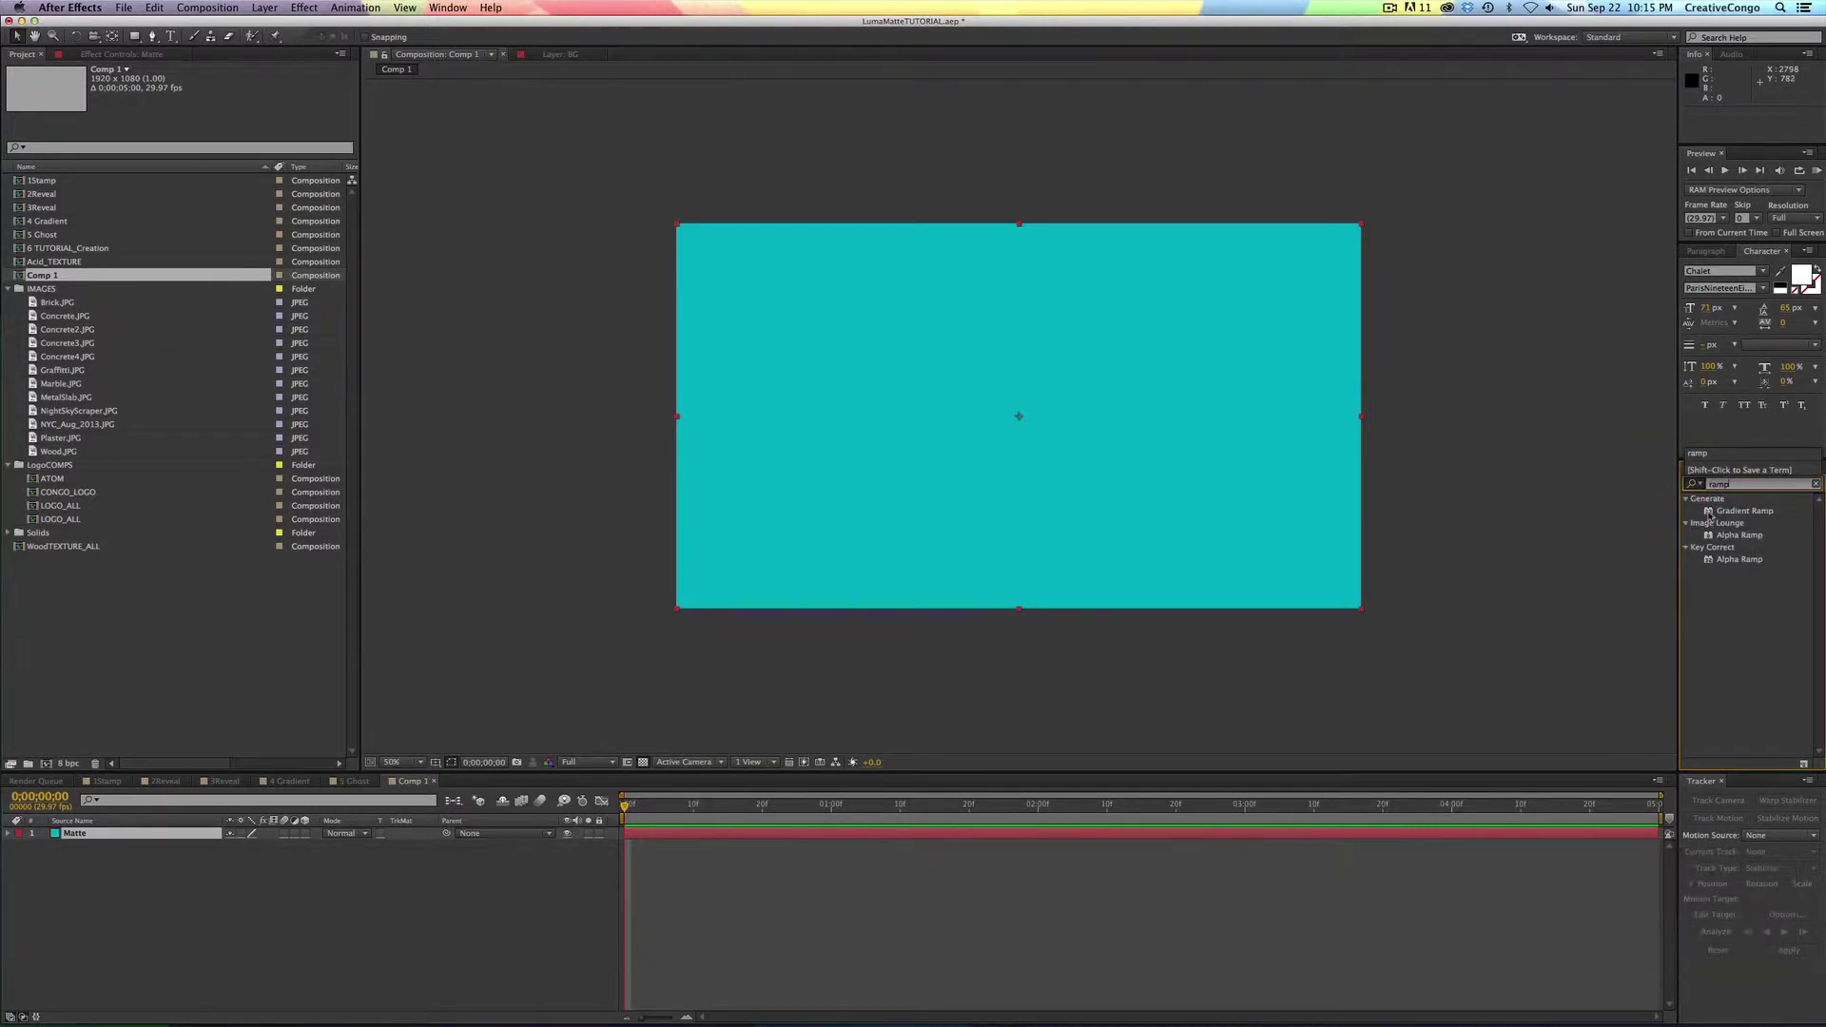
double_click(1713, 512)
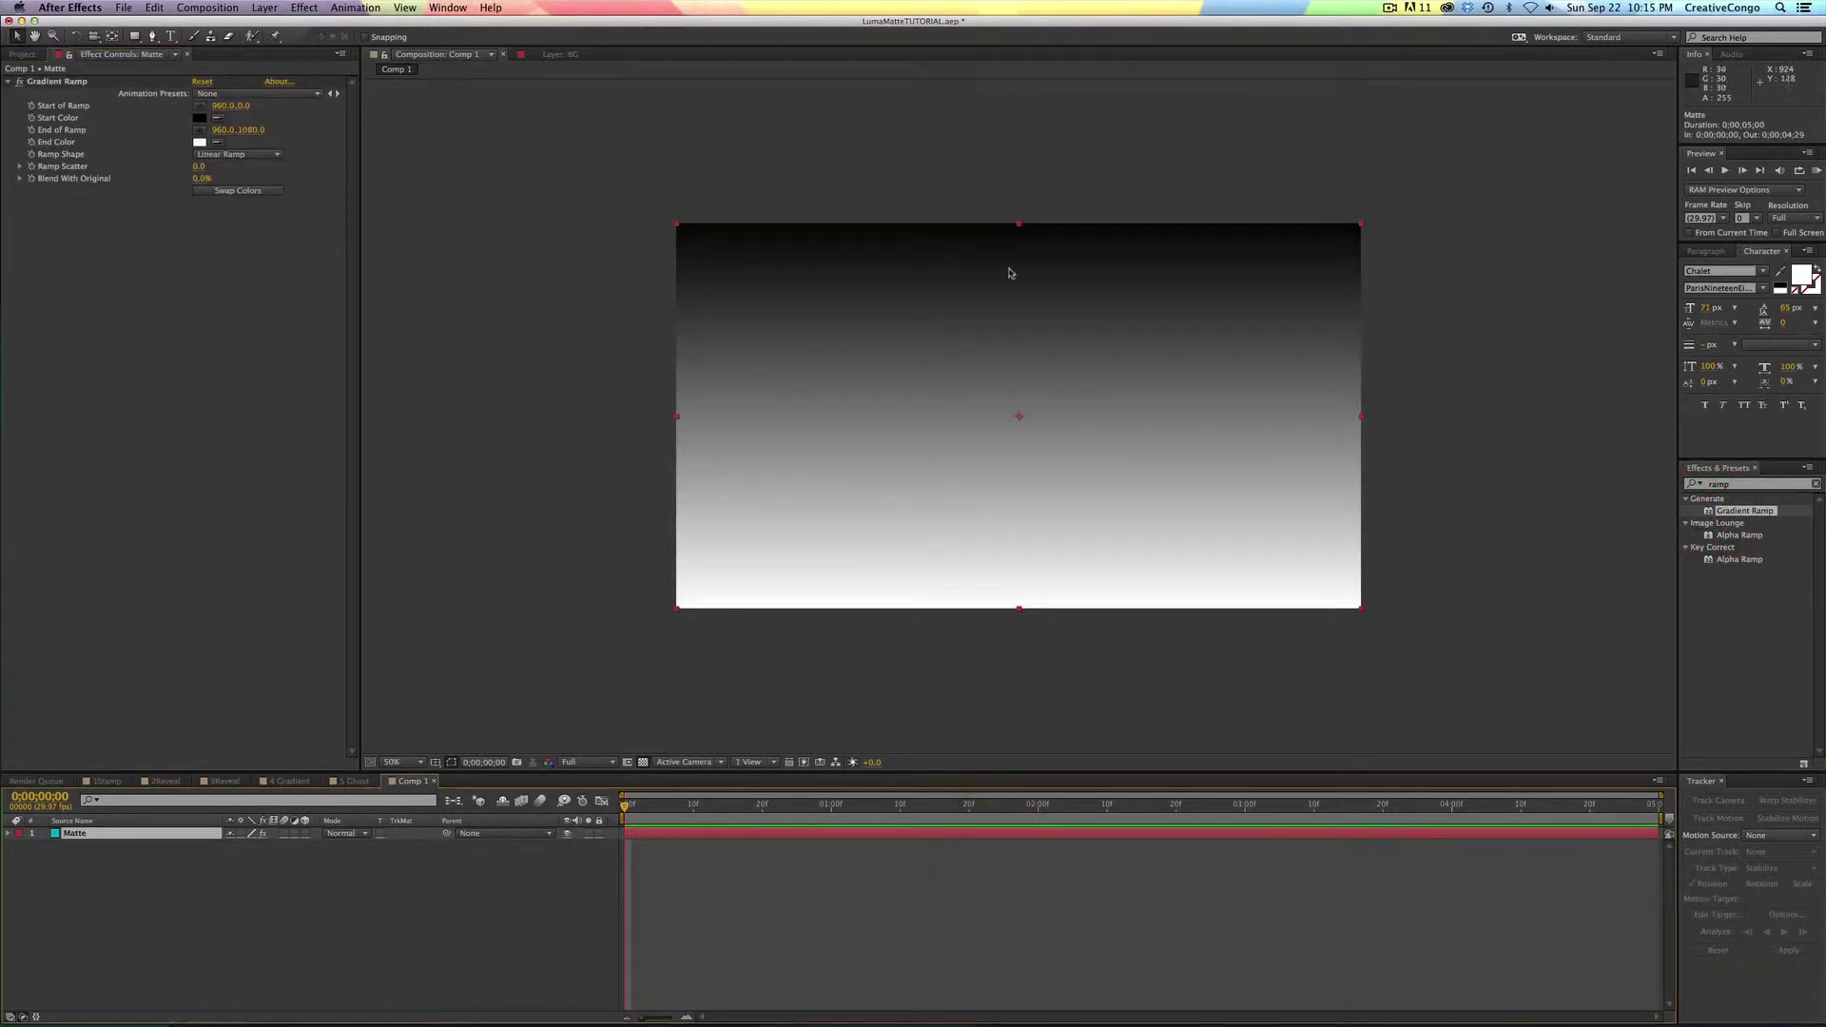
- Make the Matte's linear ramp run horizontally from about 361, 542 to about 1303, 552
drag(225, 110, 191, 112)
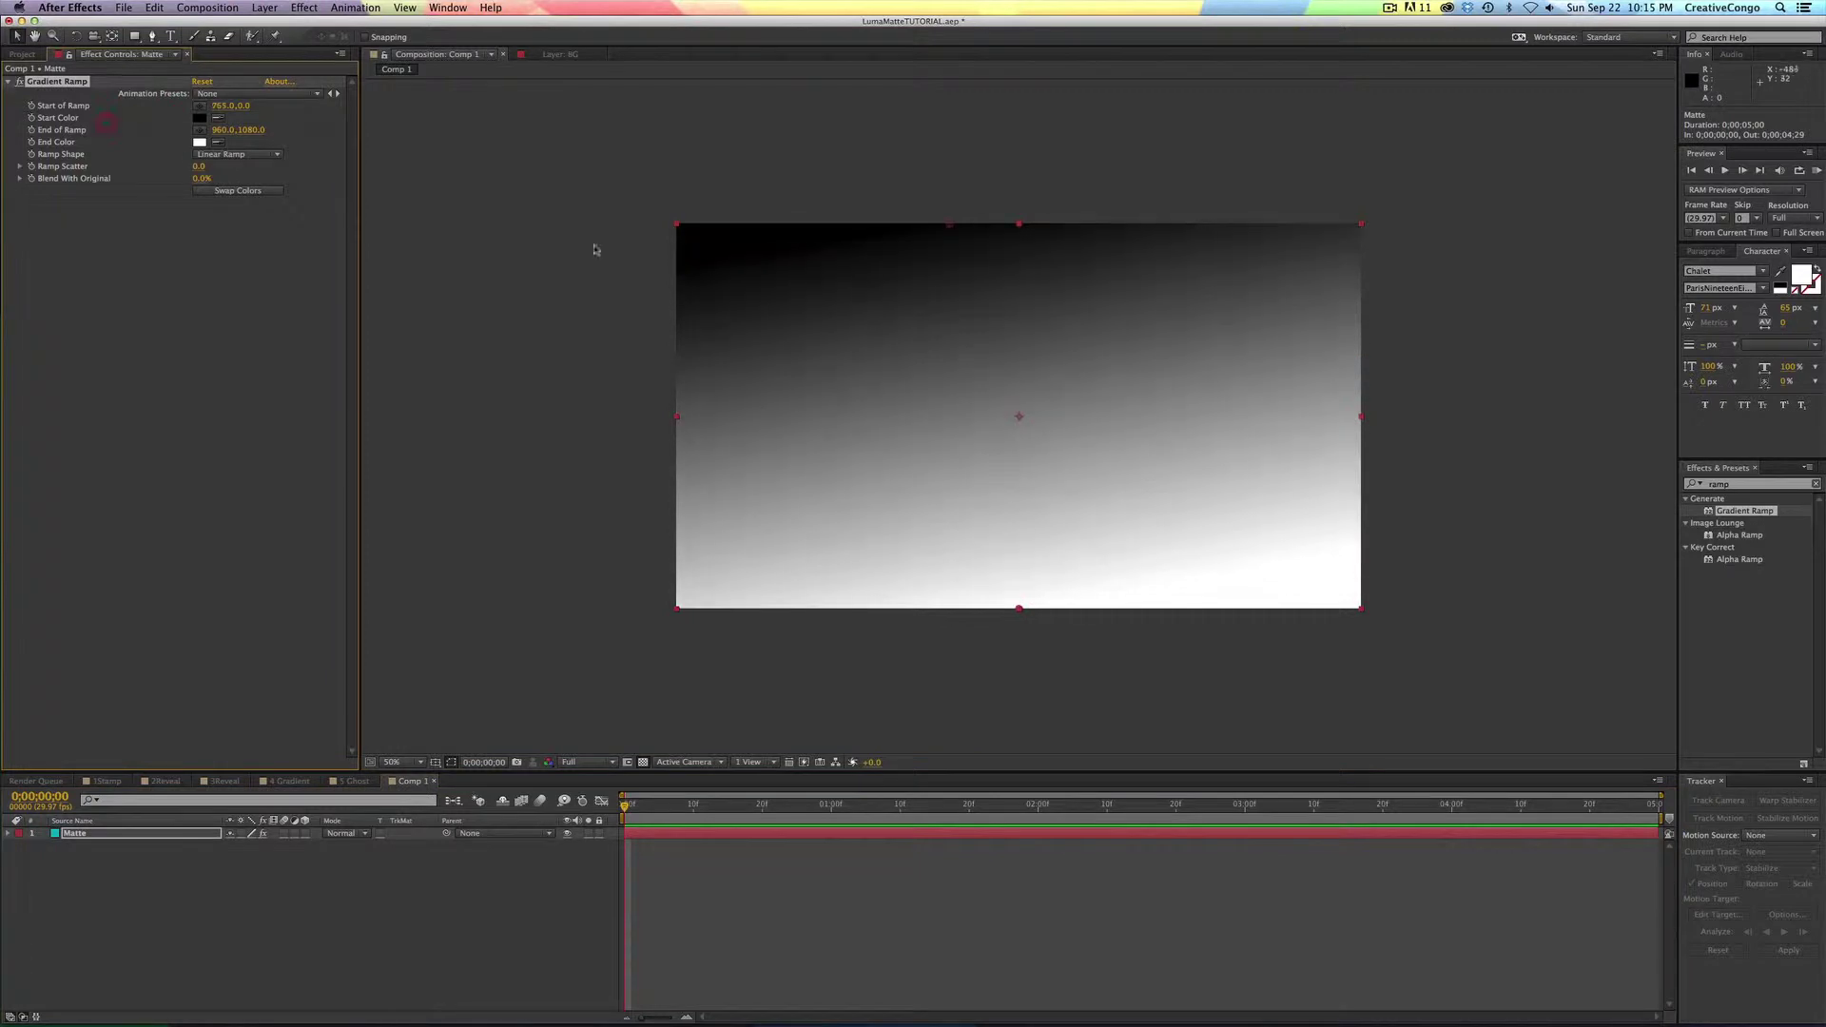
drag(950, 224, 804, 423)
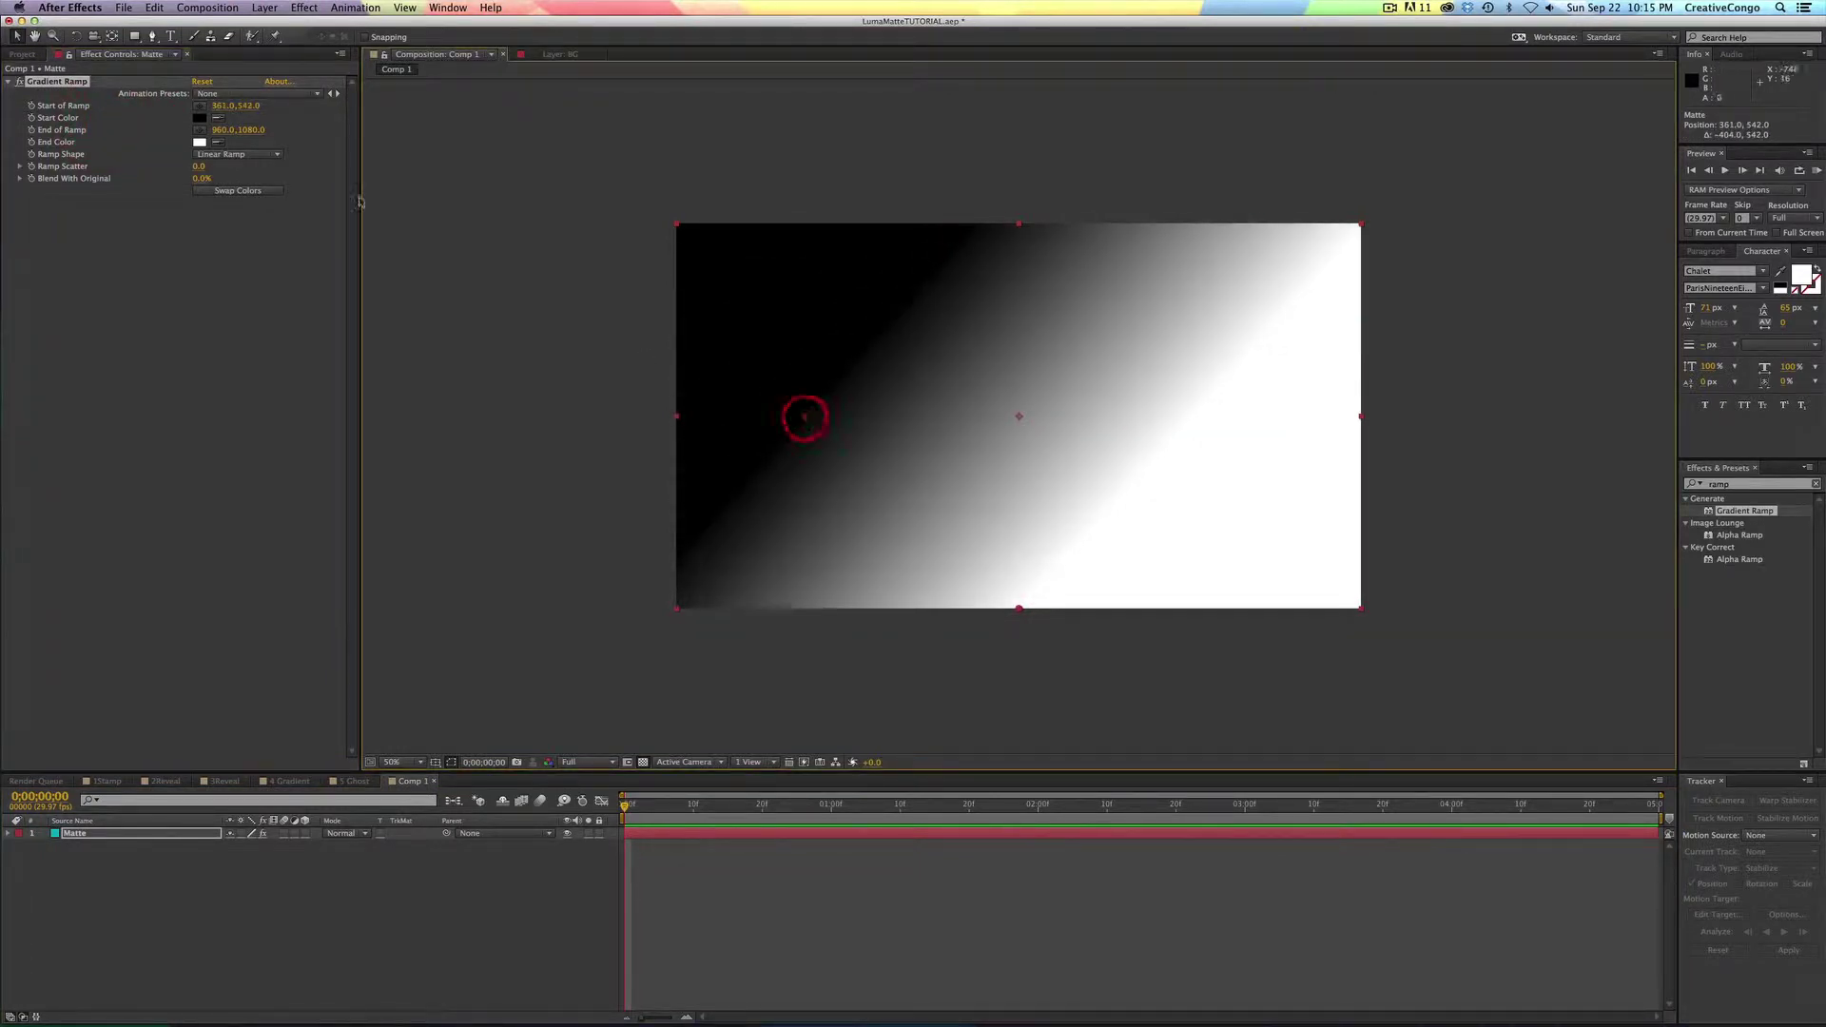
drag(229, 130, 515, 153)
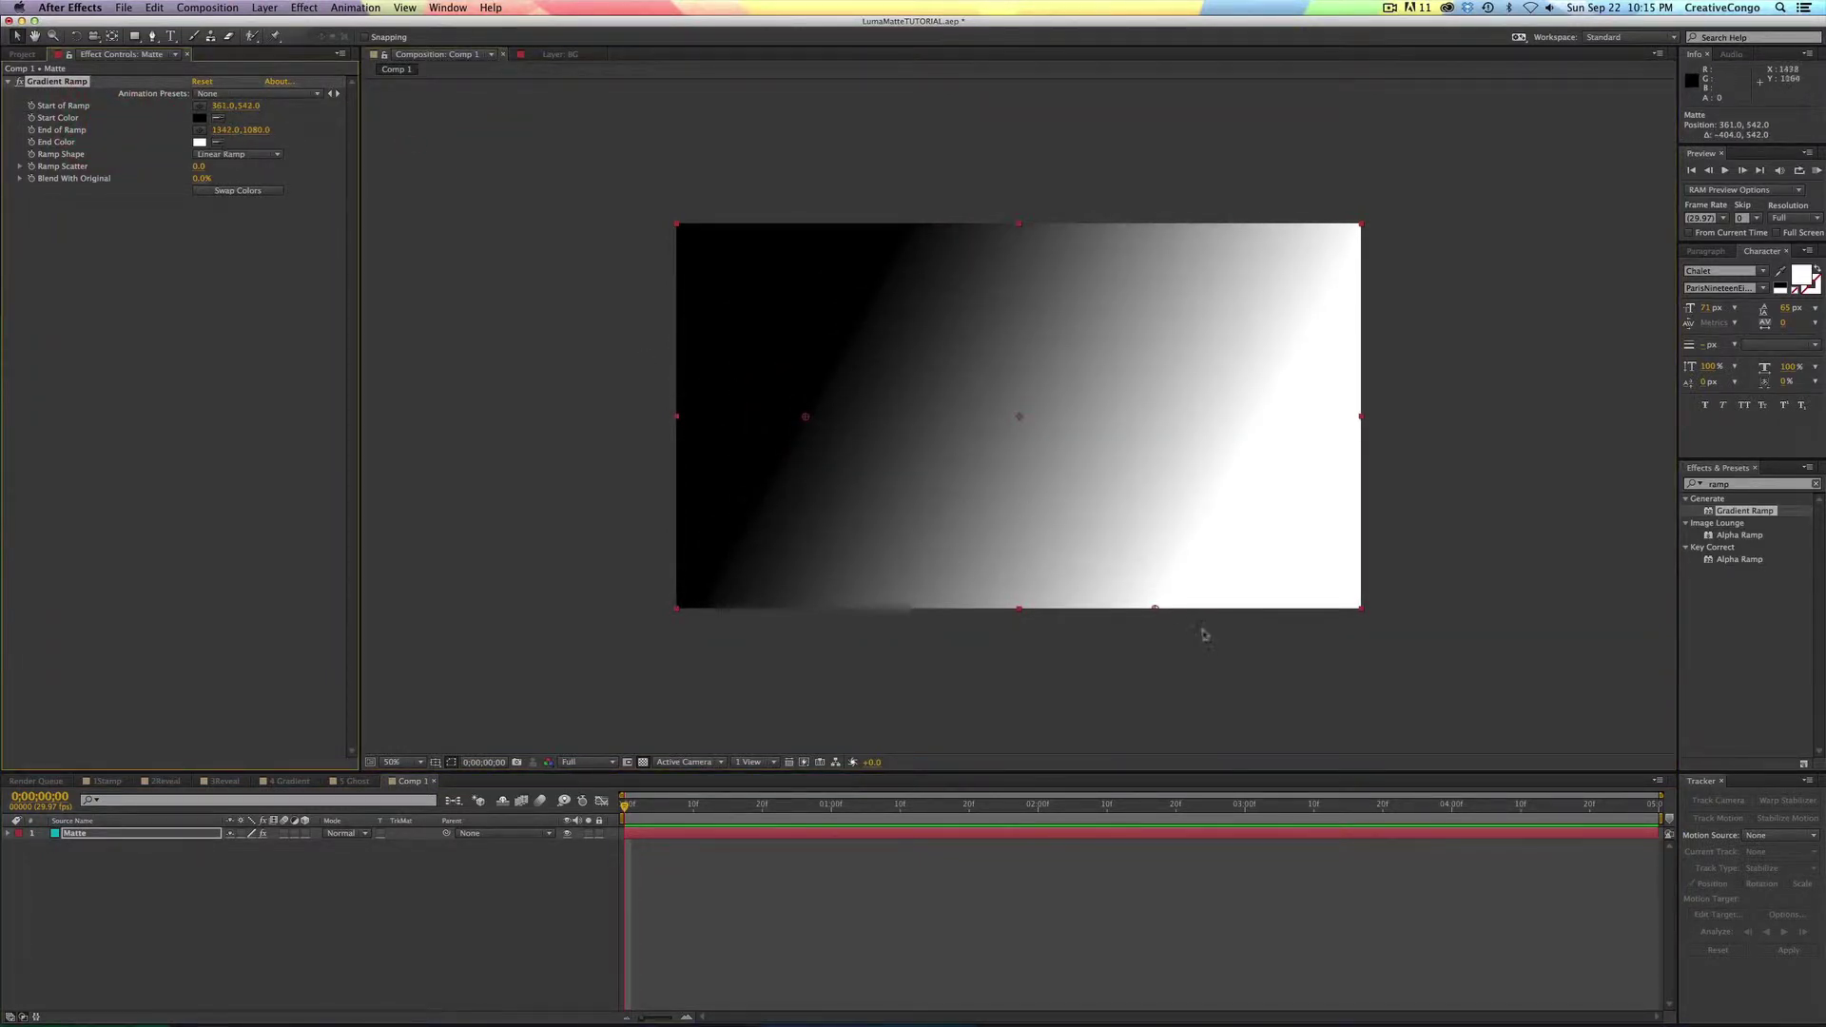
drag(1159, 611, 1142, 420)
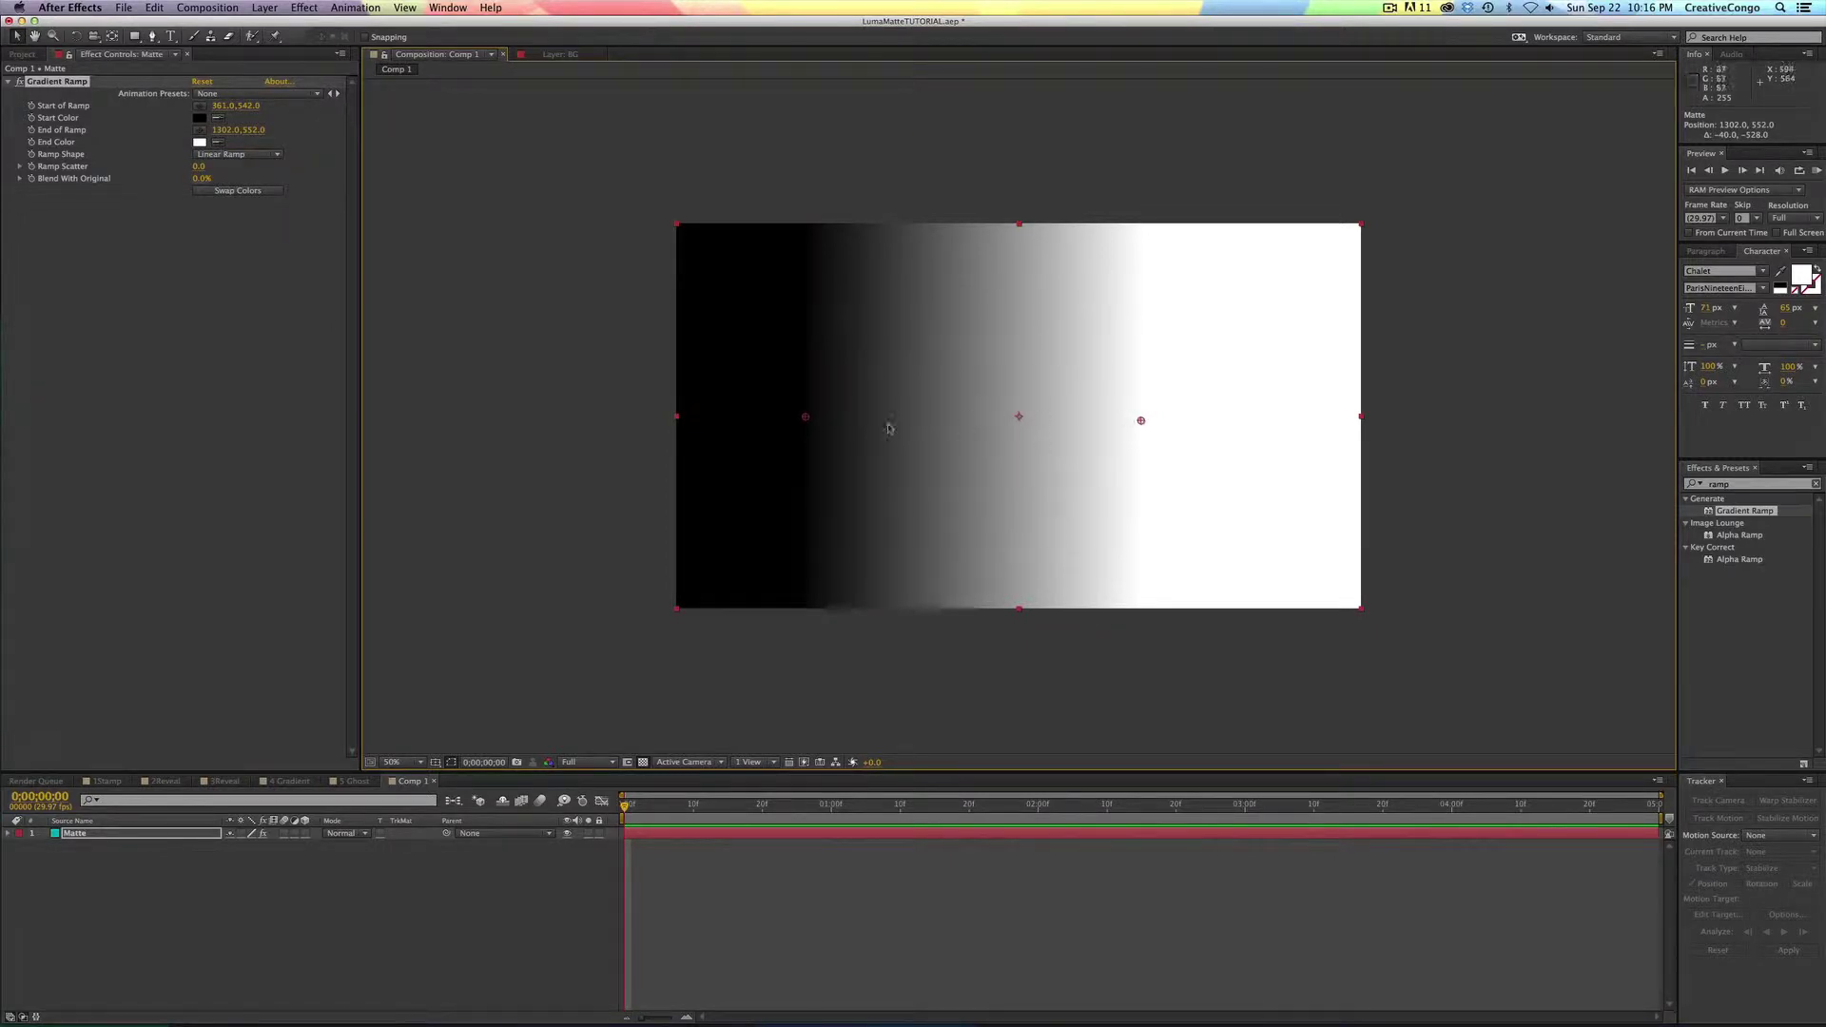
- Copy the bottom BG layer from the 1Stamp composition into Comp 1 and place it beneath the Matte layer
click(107, 781)
click(90, 882)
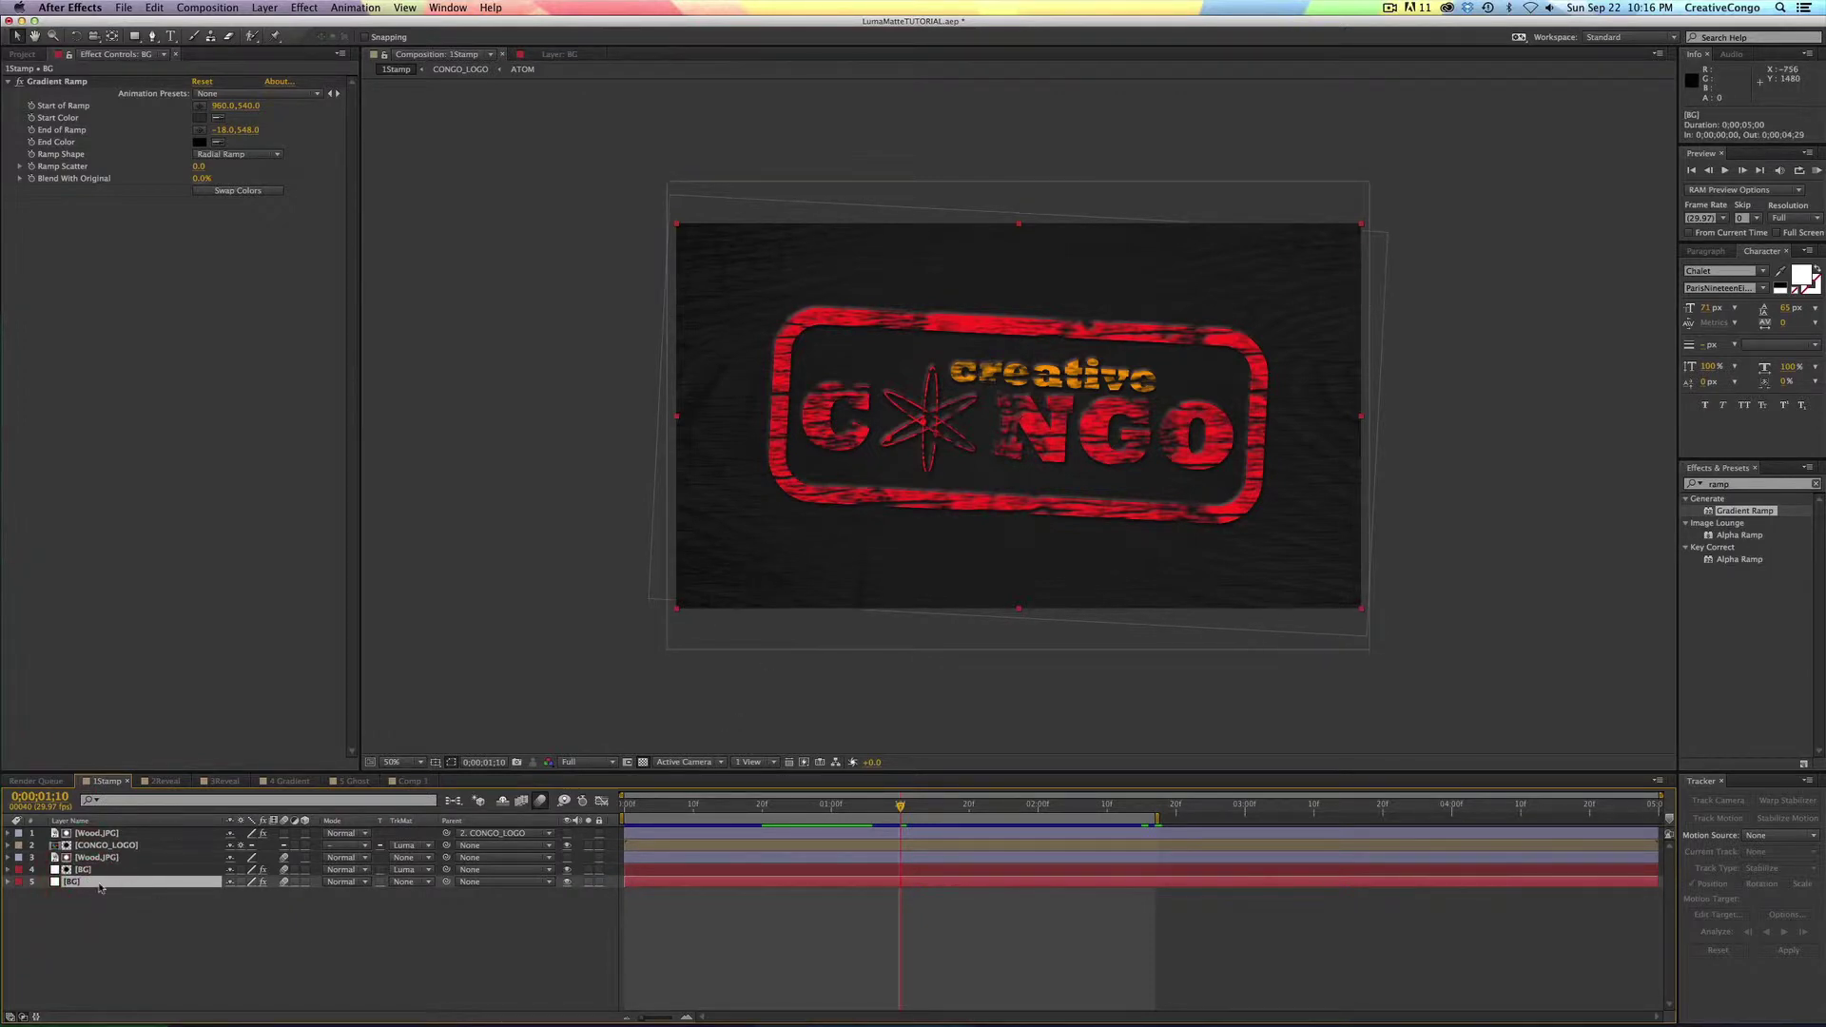
key(super+c)
click(400, 781)
key(super+v)
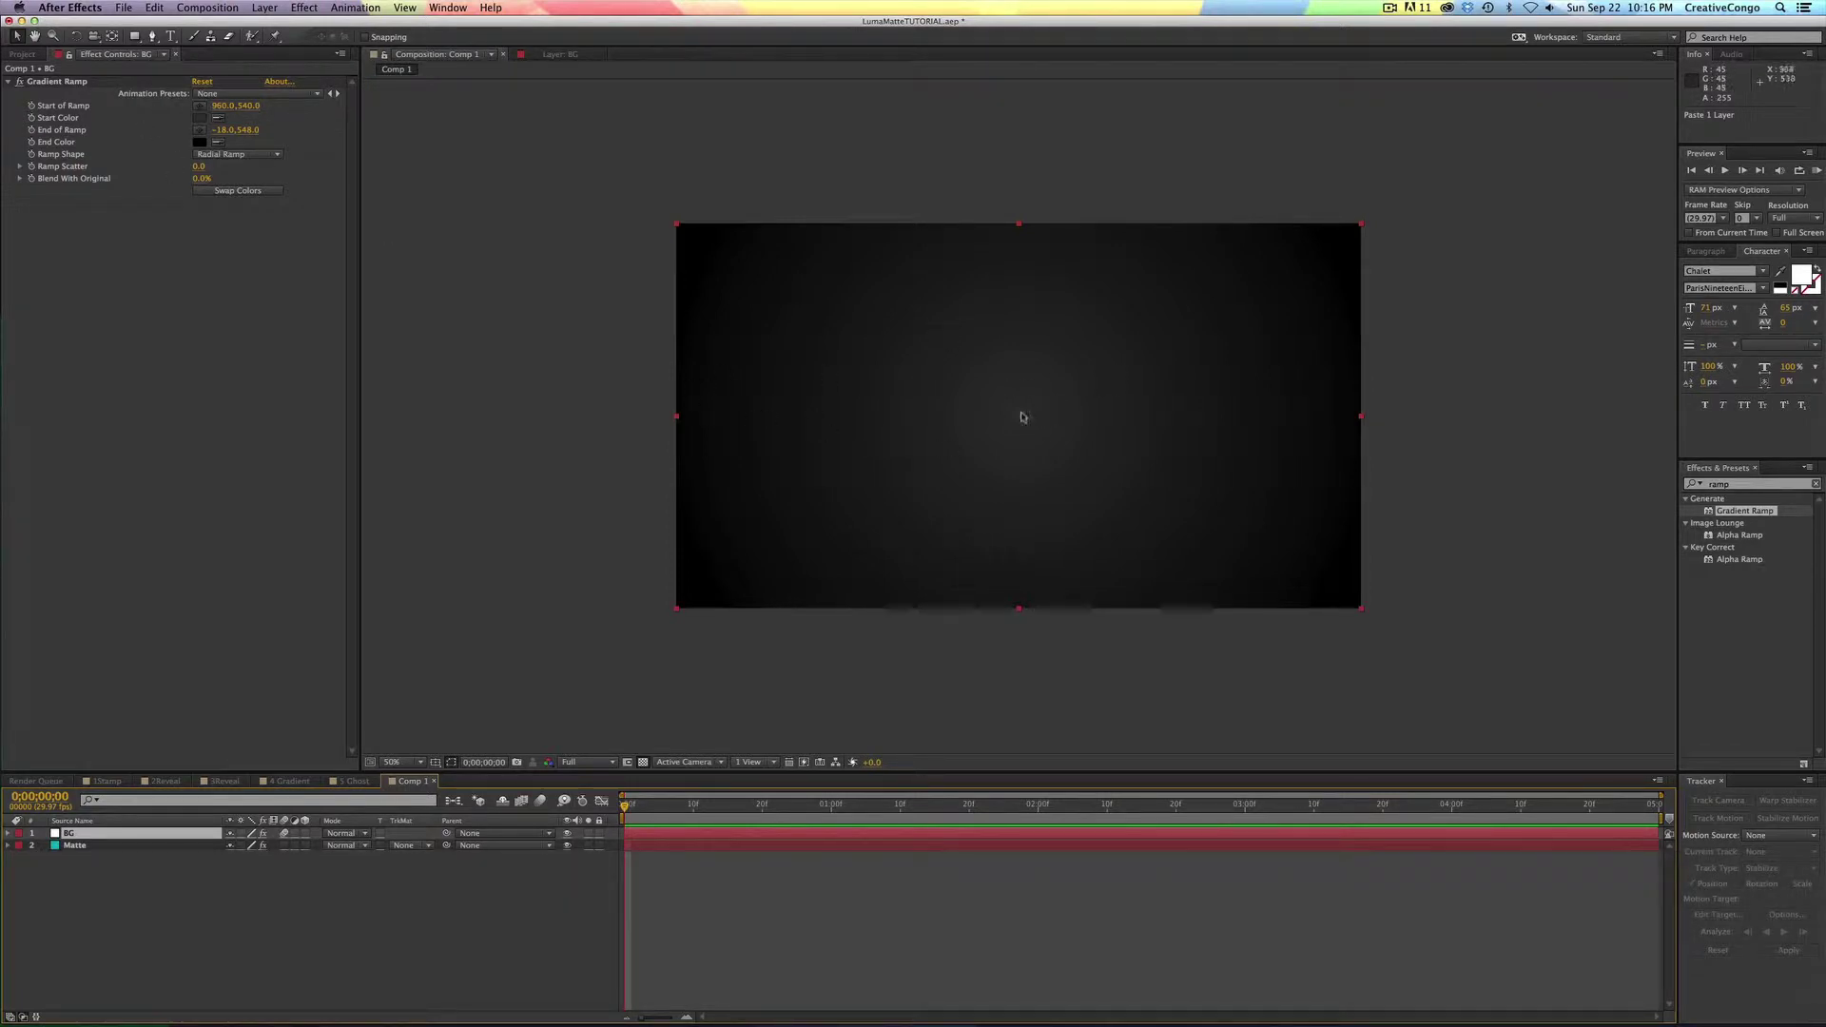
drag(117, 833, 114, 866)
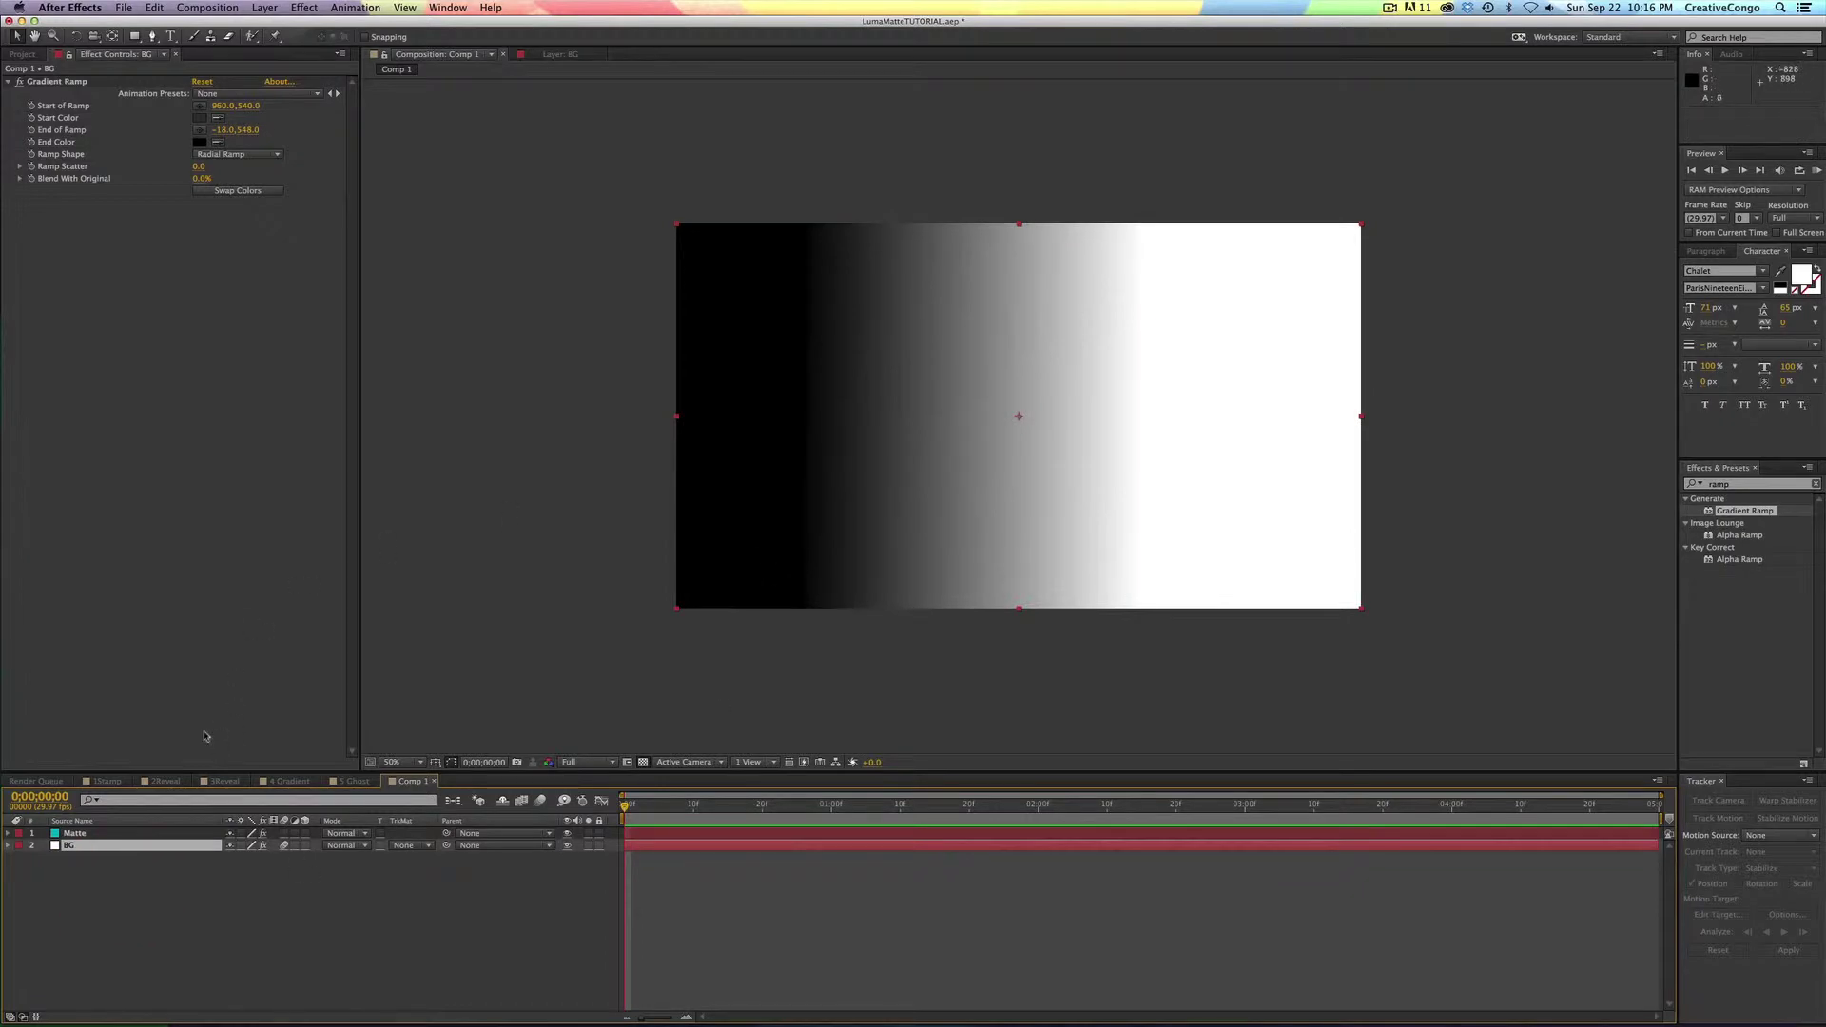
- Add the CONGO_LOGO composition to Comp 1 and place it directly beneath the Matte layer
click(21, 56)
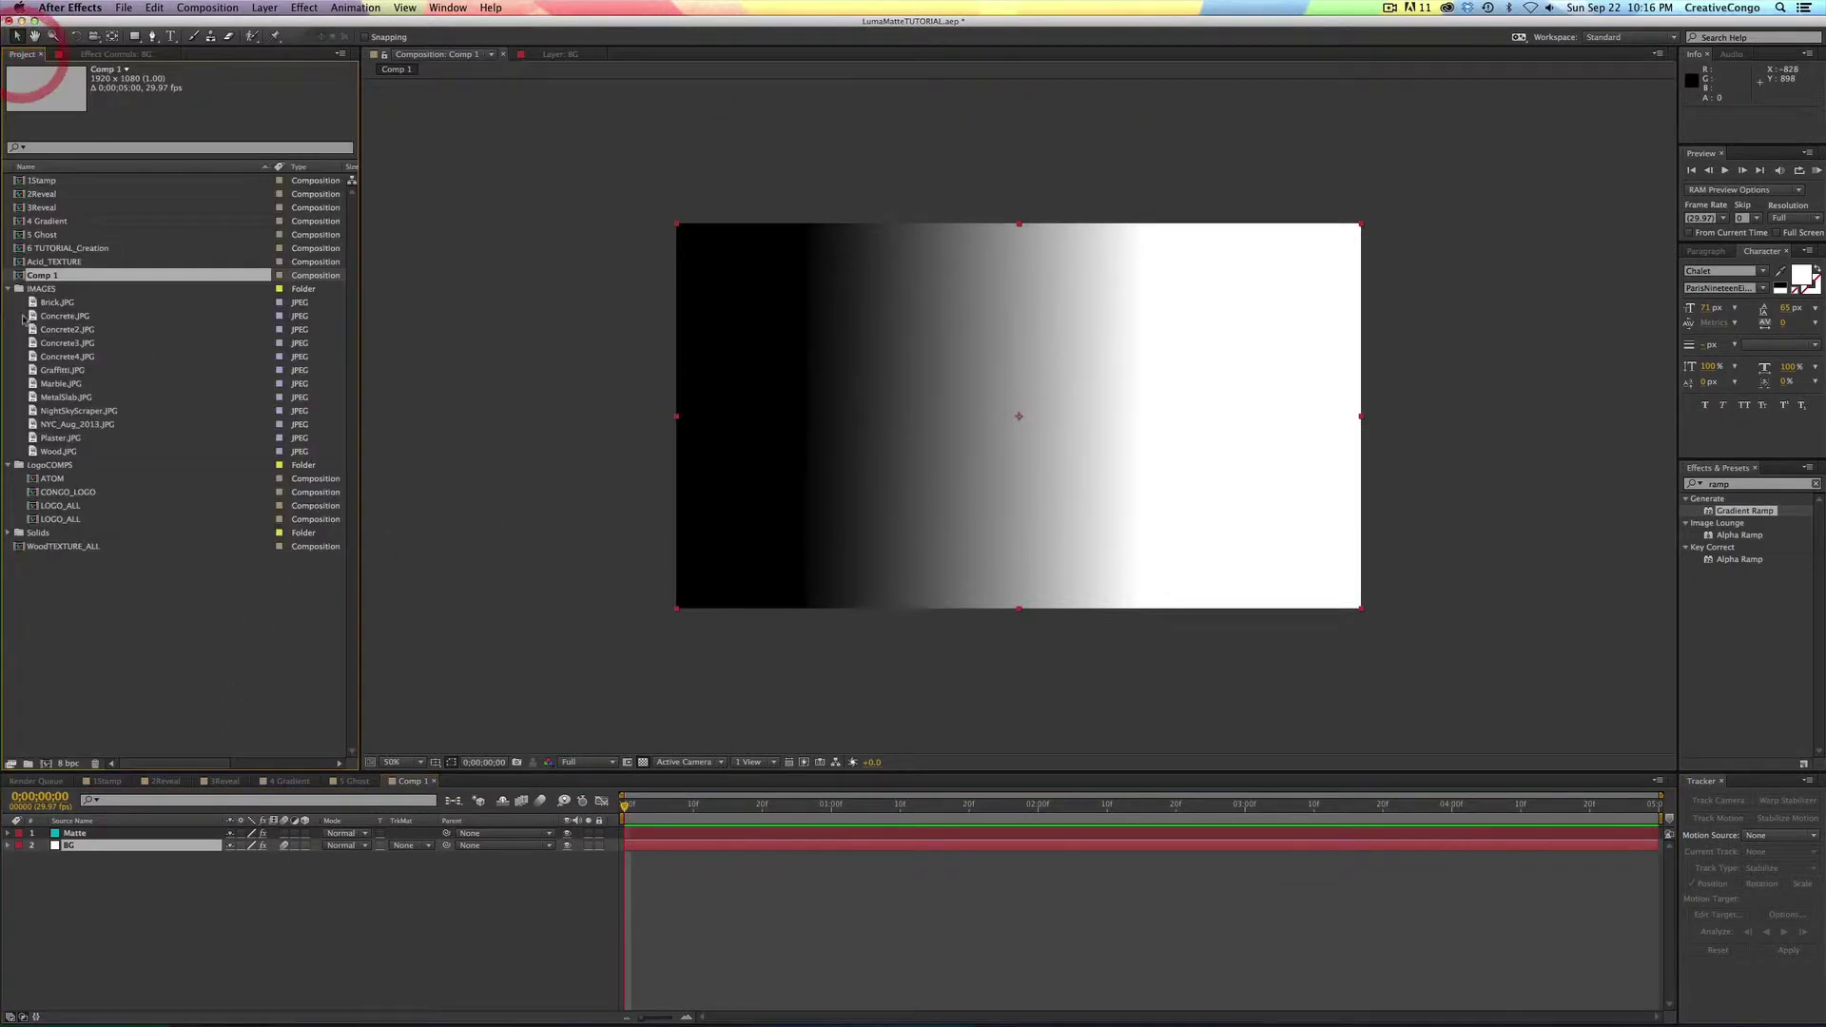
click(36, 495)
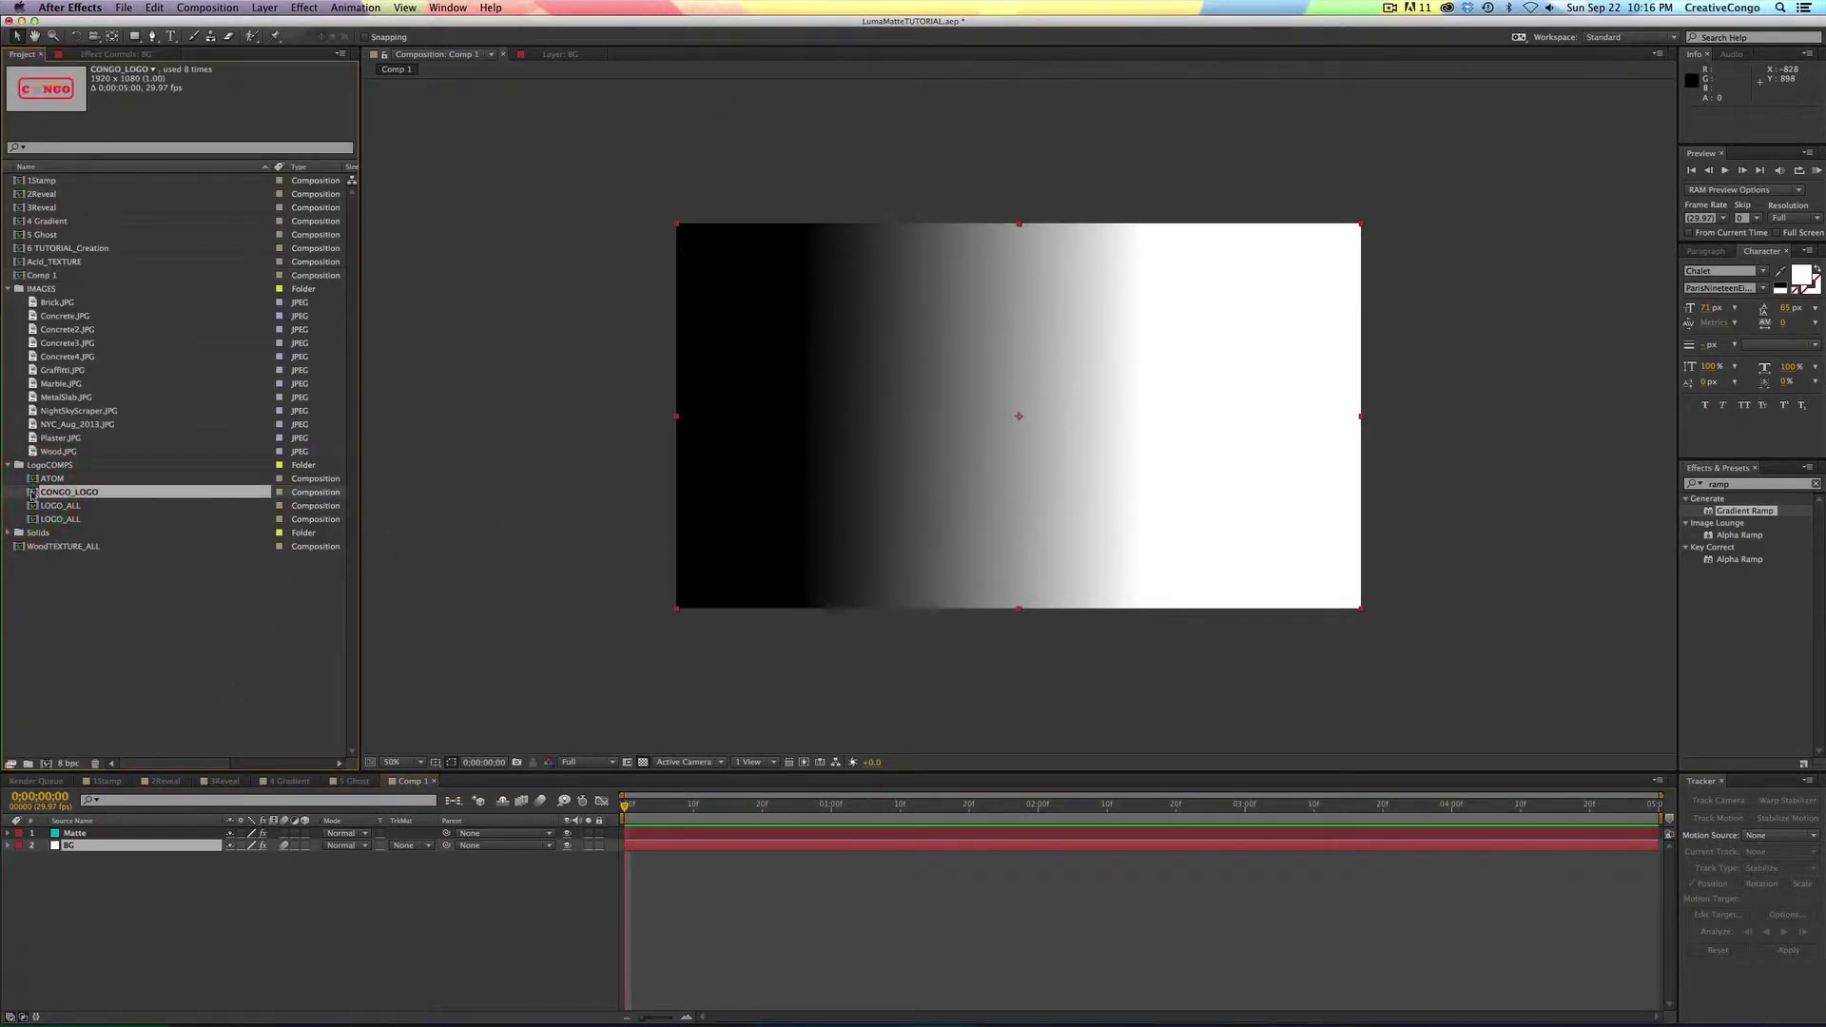
drag(36, 495, 91, 824)
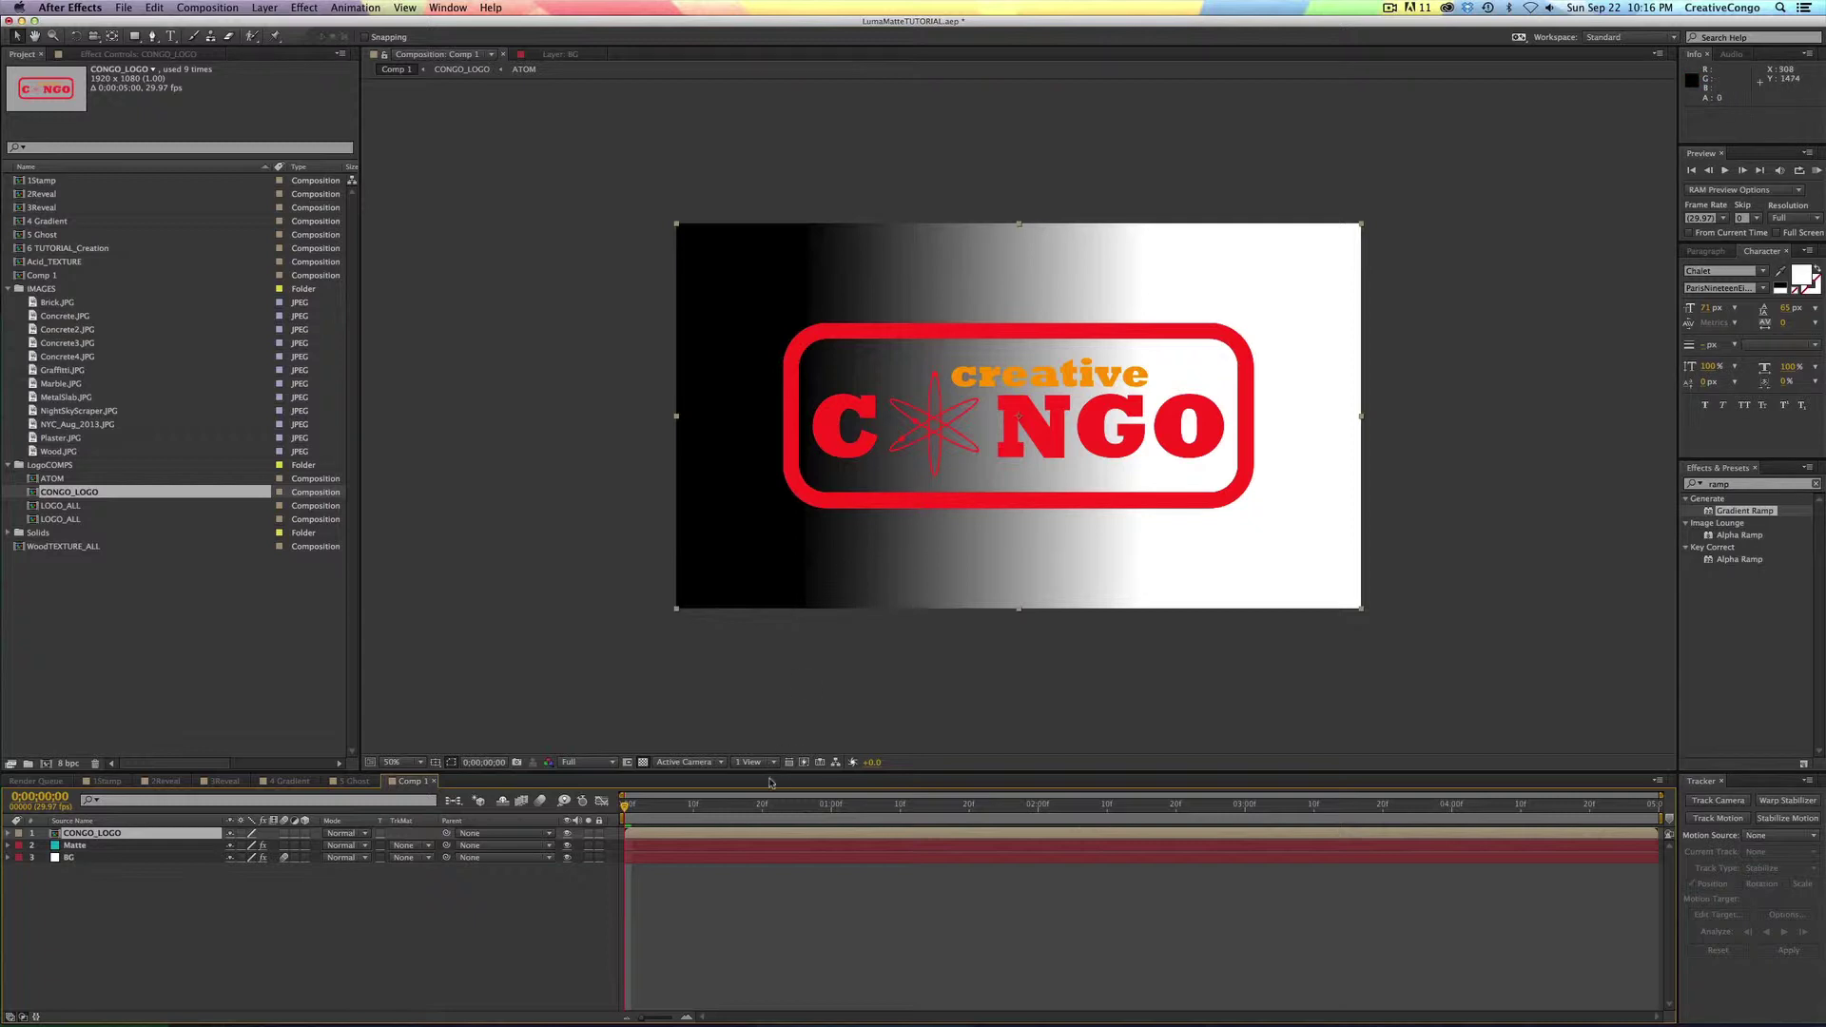
drag(670, 812, 817, 804)
drag(940, 804, 789, 805)
drag(116, 834, 116, 846)
click(110, 835)
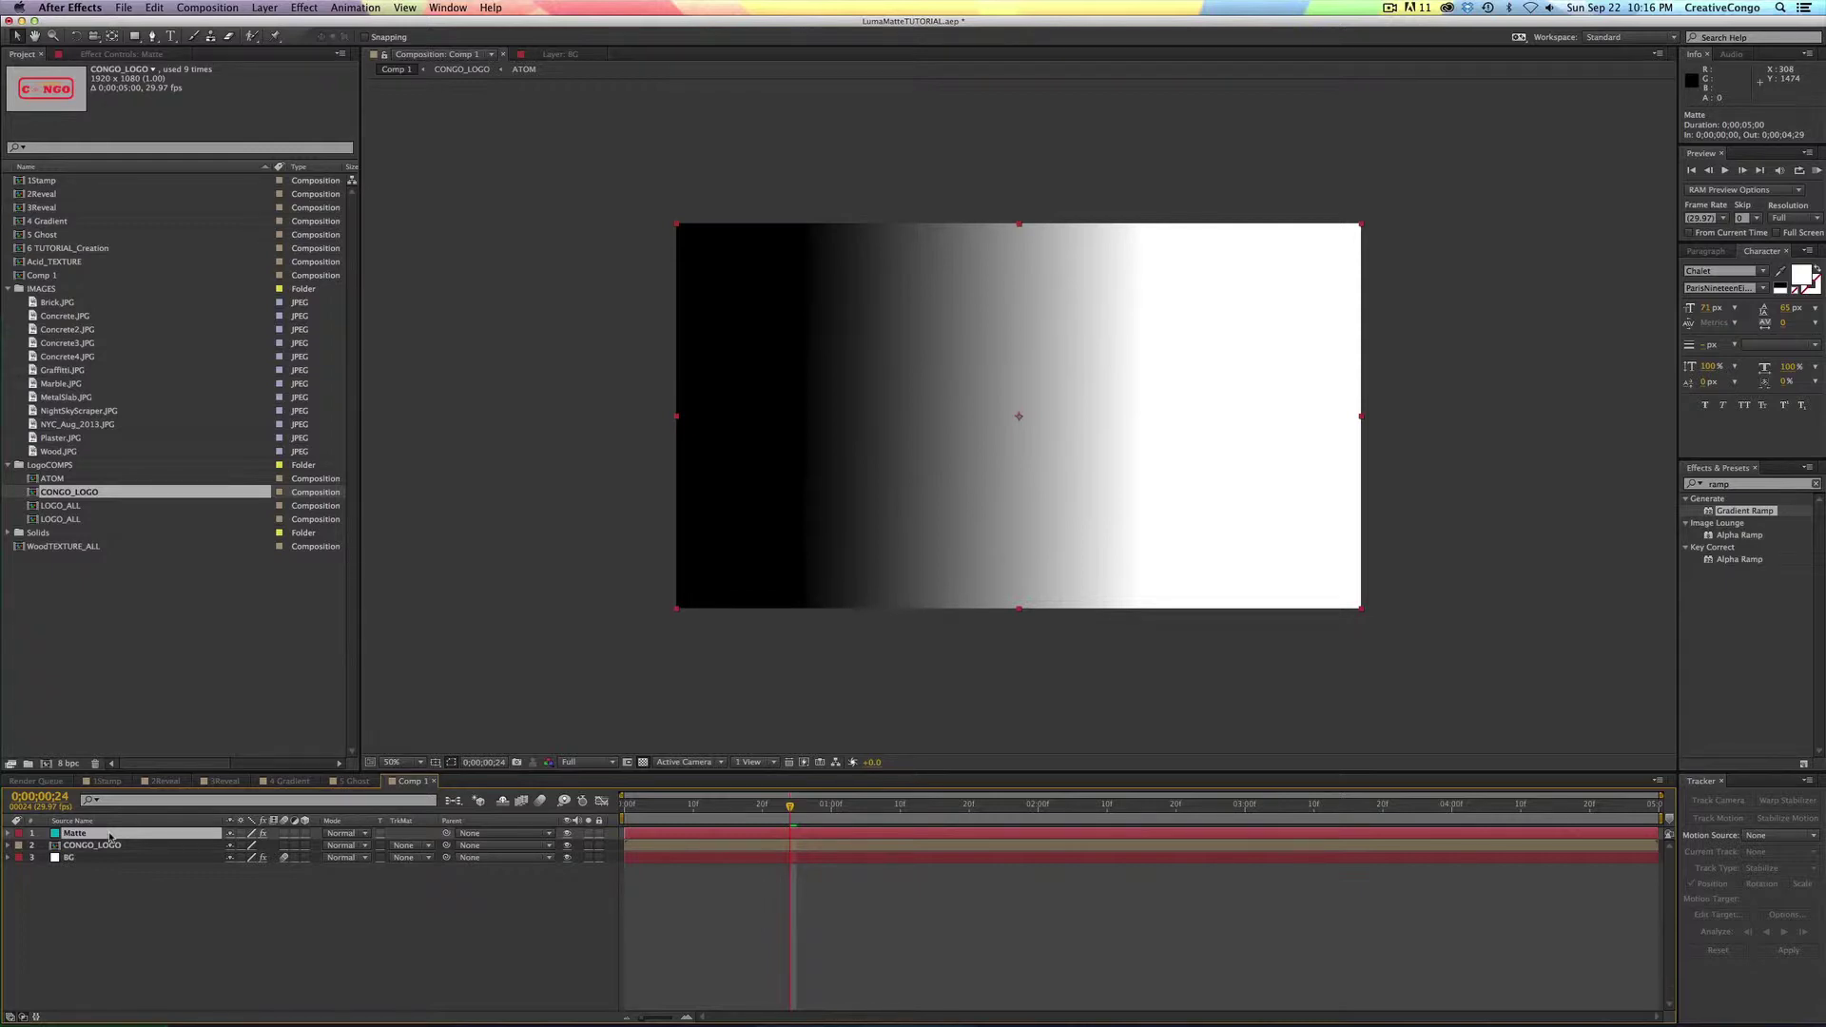
- Check the timeline's switches and modes columns and set the CONGO_LOGO layer's track matte to Luma Matte "Matte"
click(113, 846)
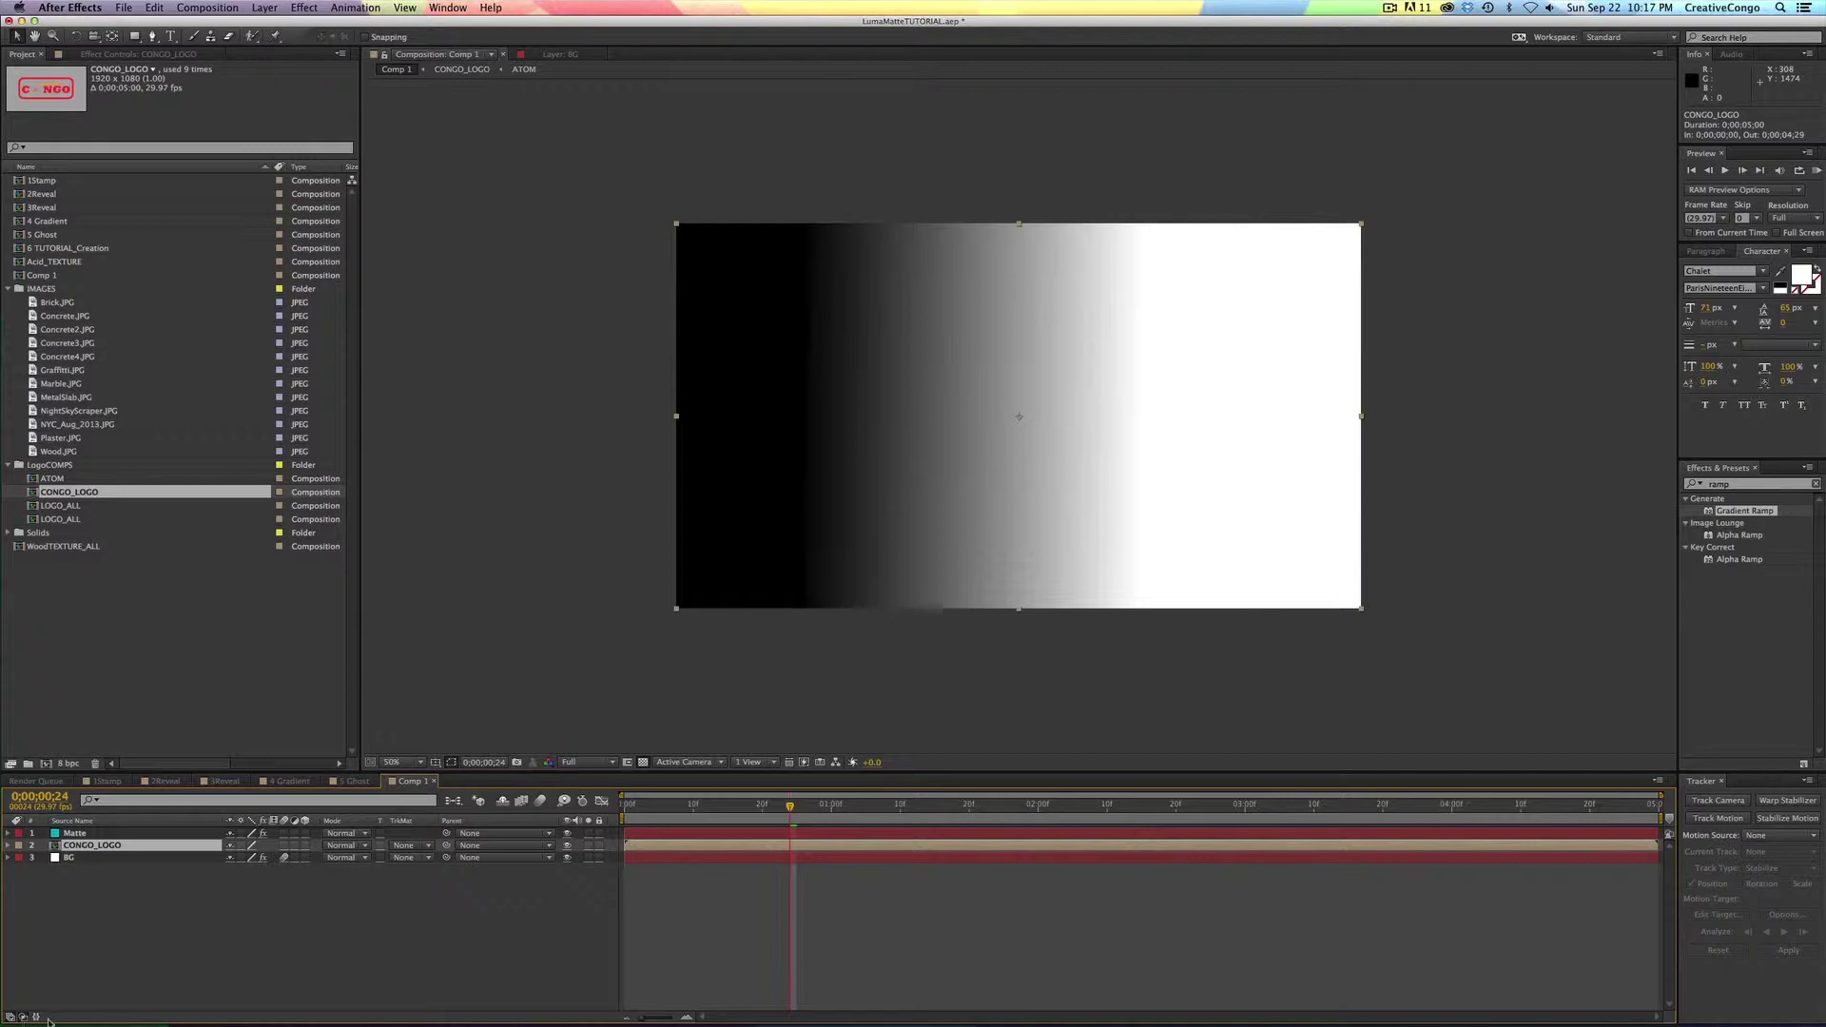
click(11, 1017)
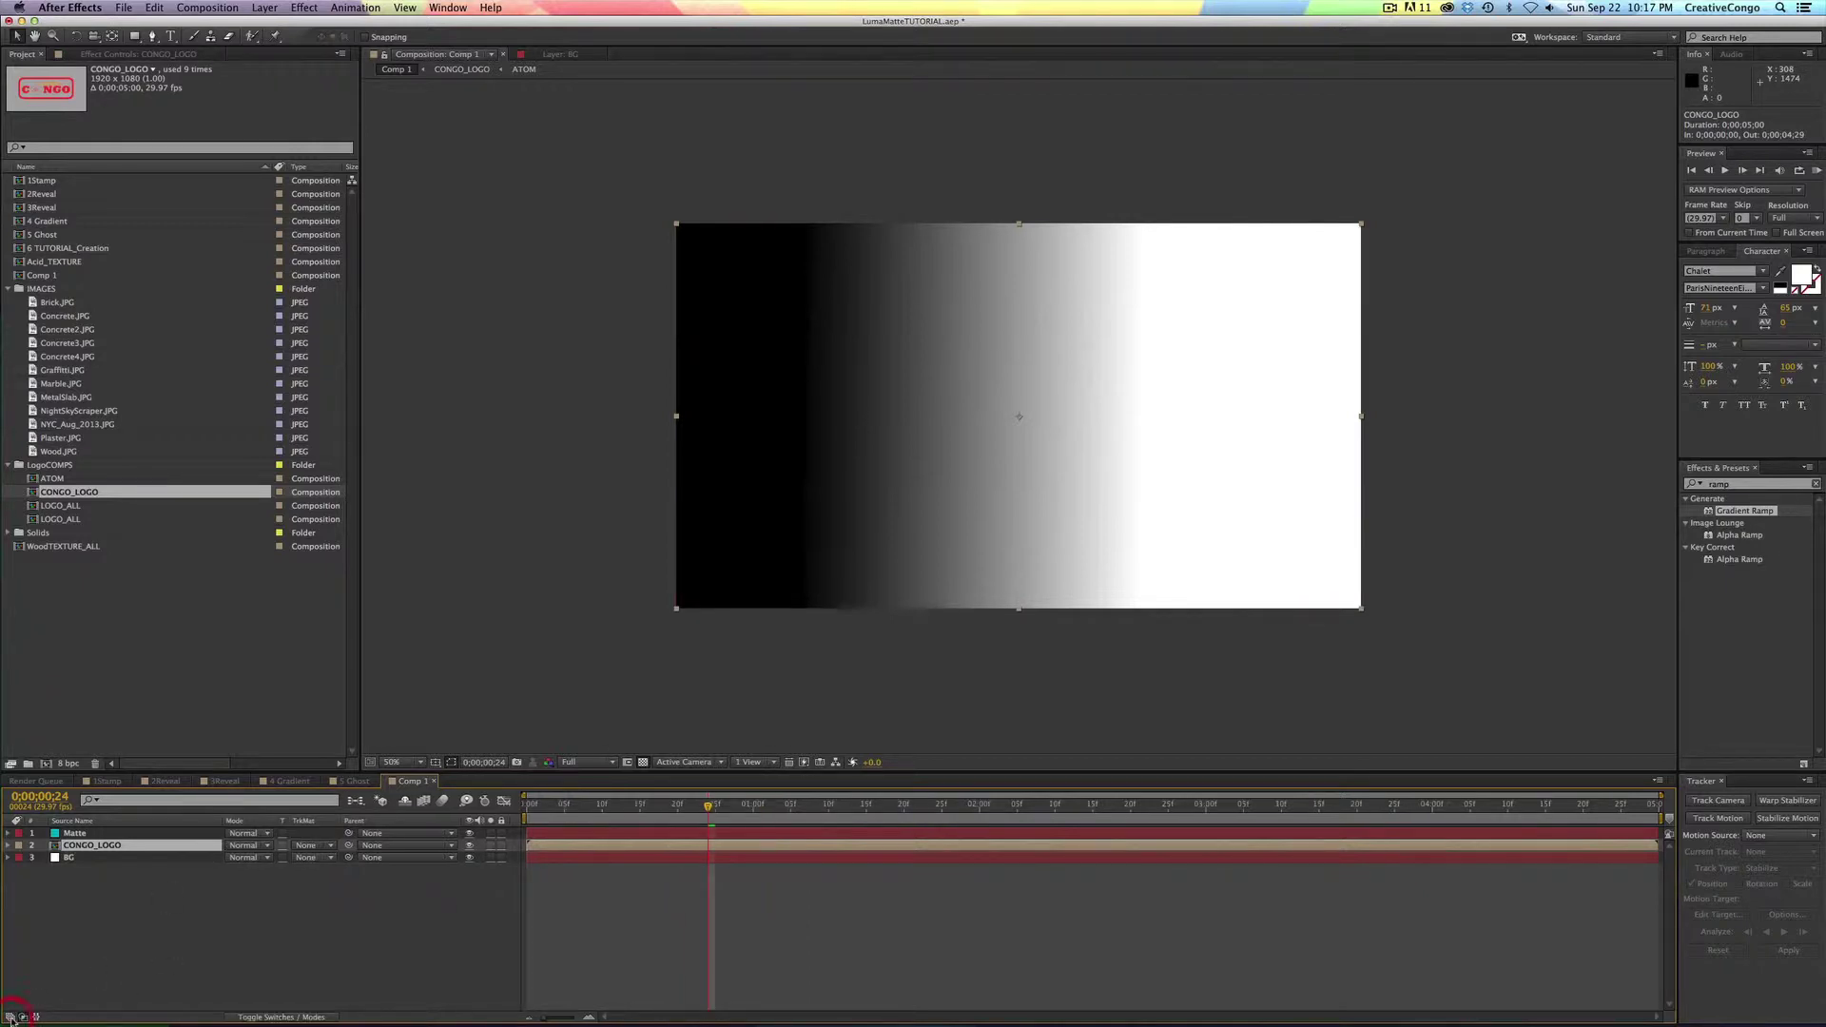
click(255, 1018)
click(255, 1017)
click(255, 1018)
click(255, 1018)
click(10, 1017)
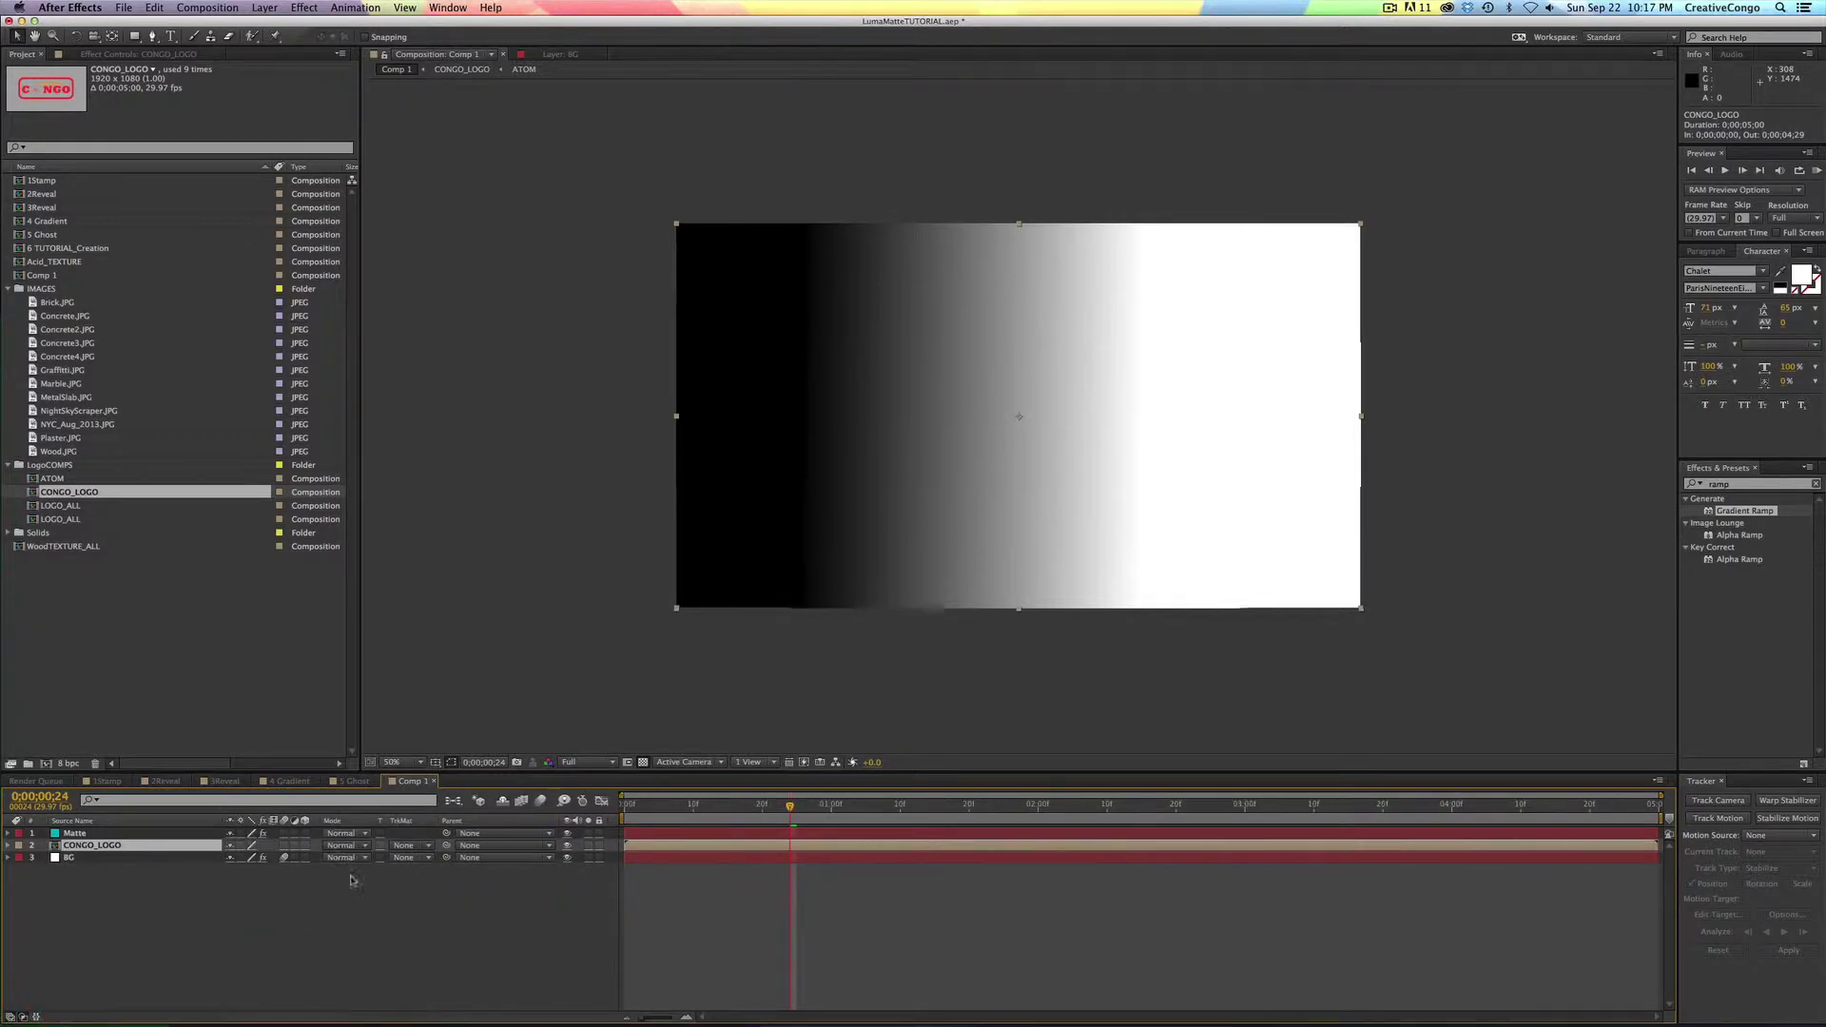
click(405, 848)
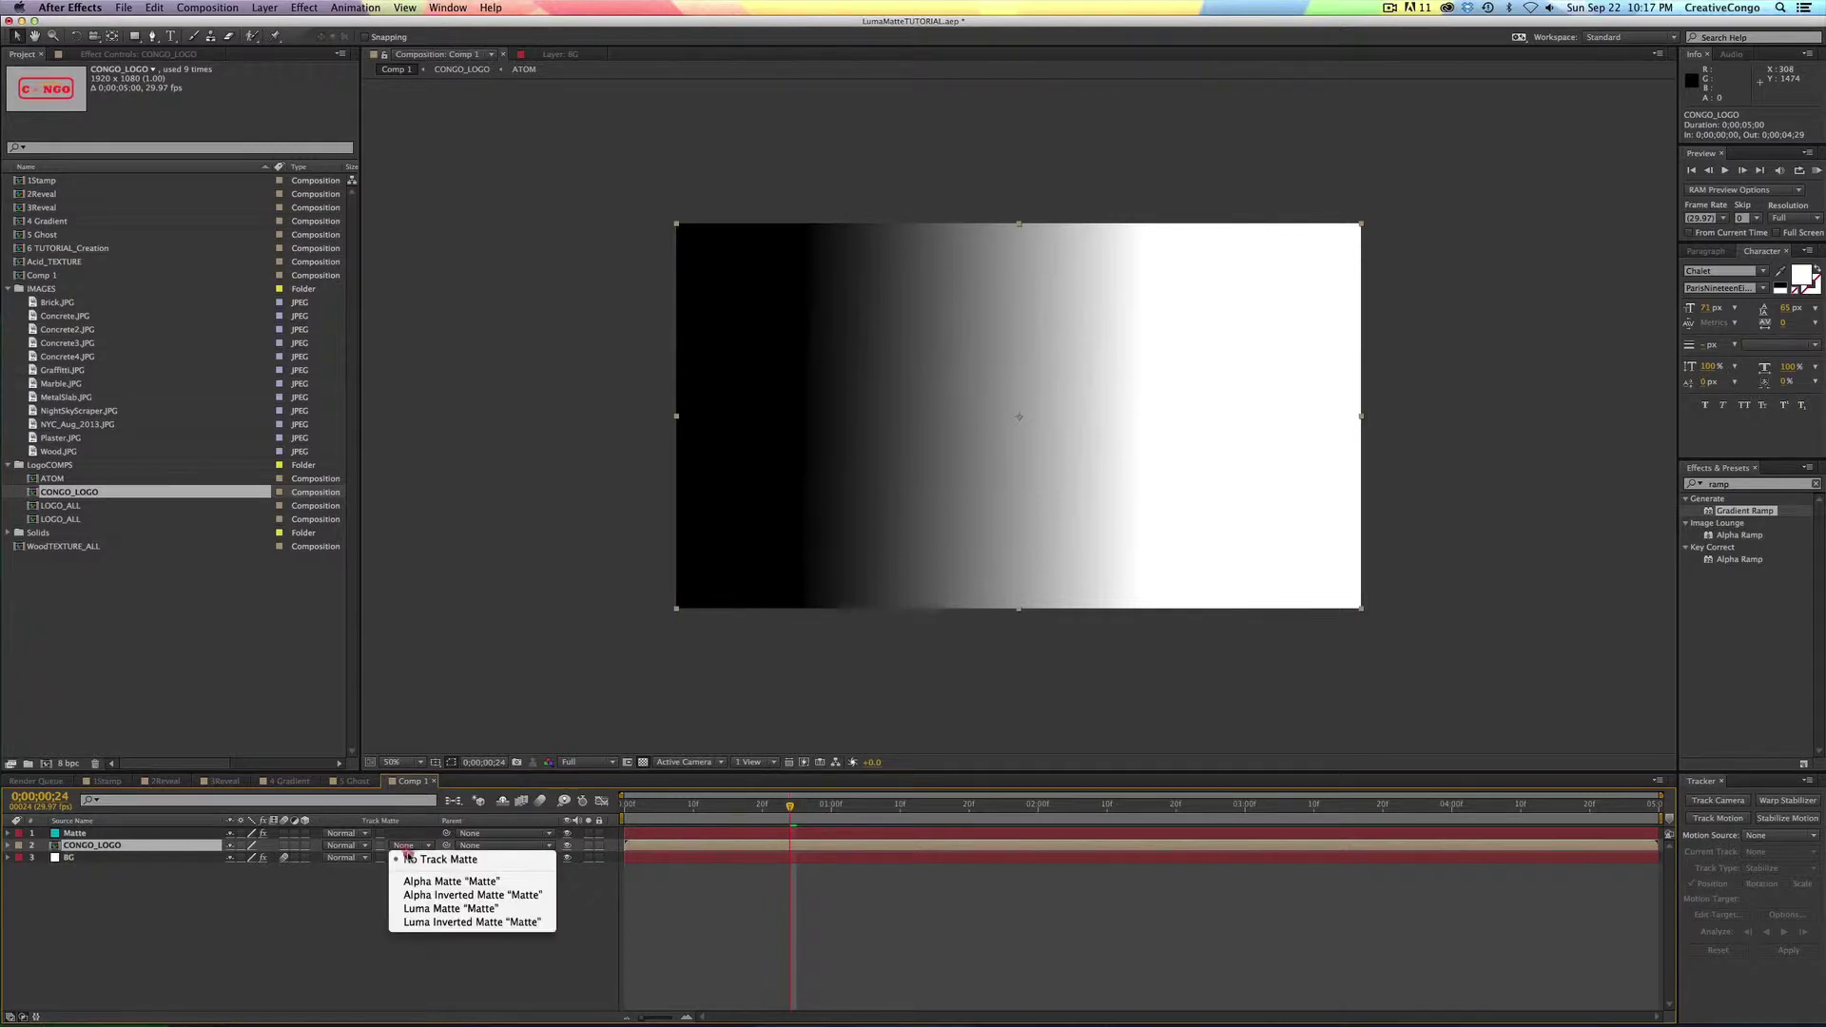
click(412, 910)
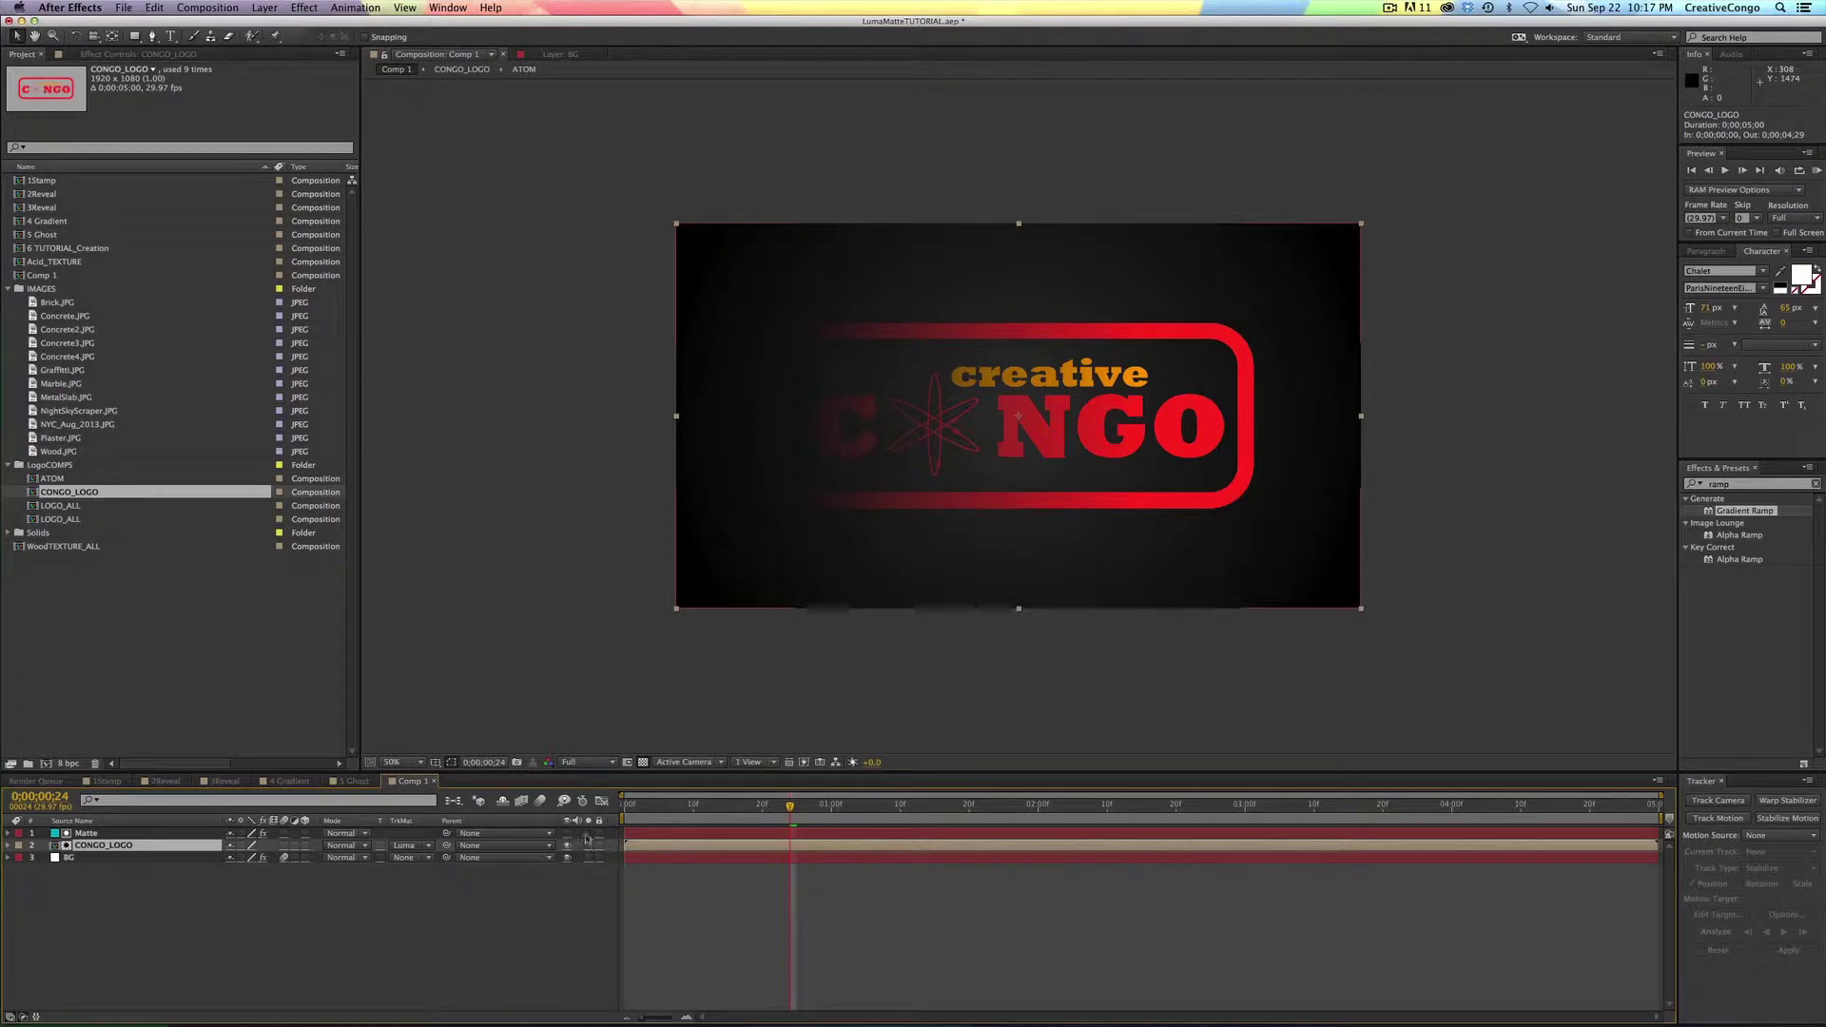
- Shift the start point of the Matte layer's Gradient Ramp to about 496, 542
click(661, 834)
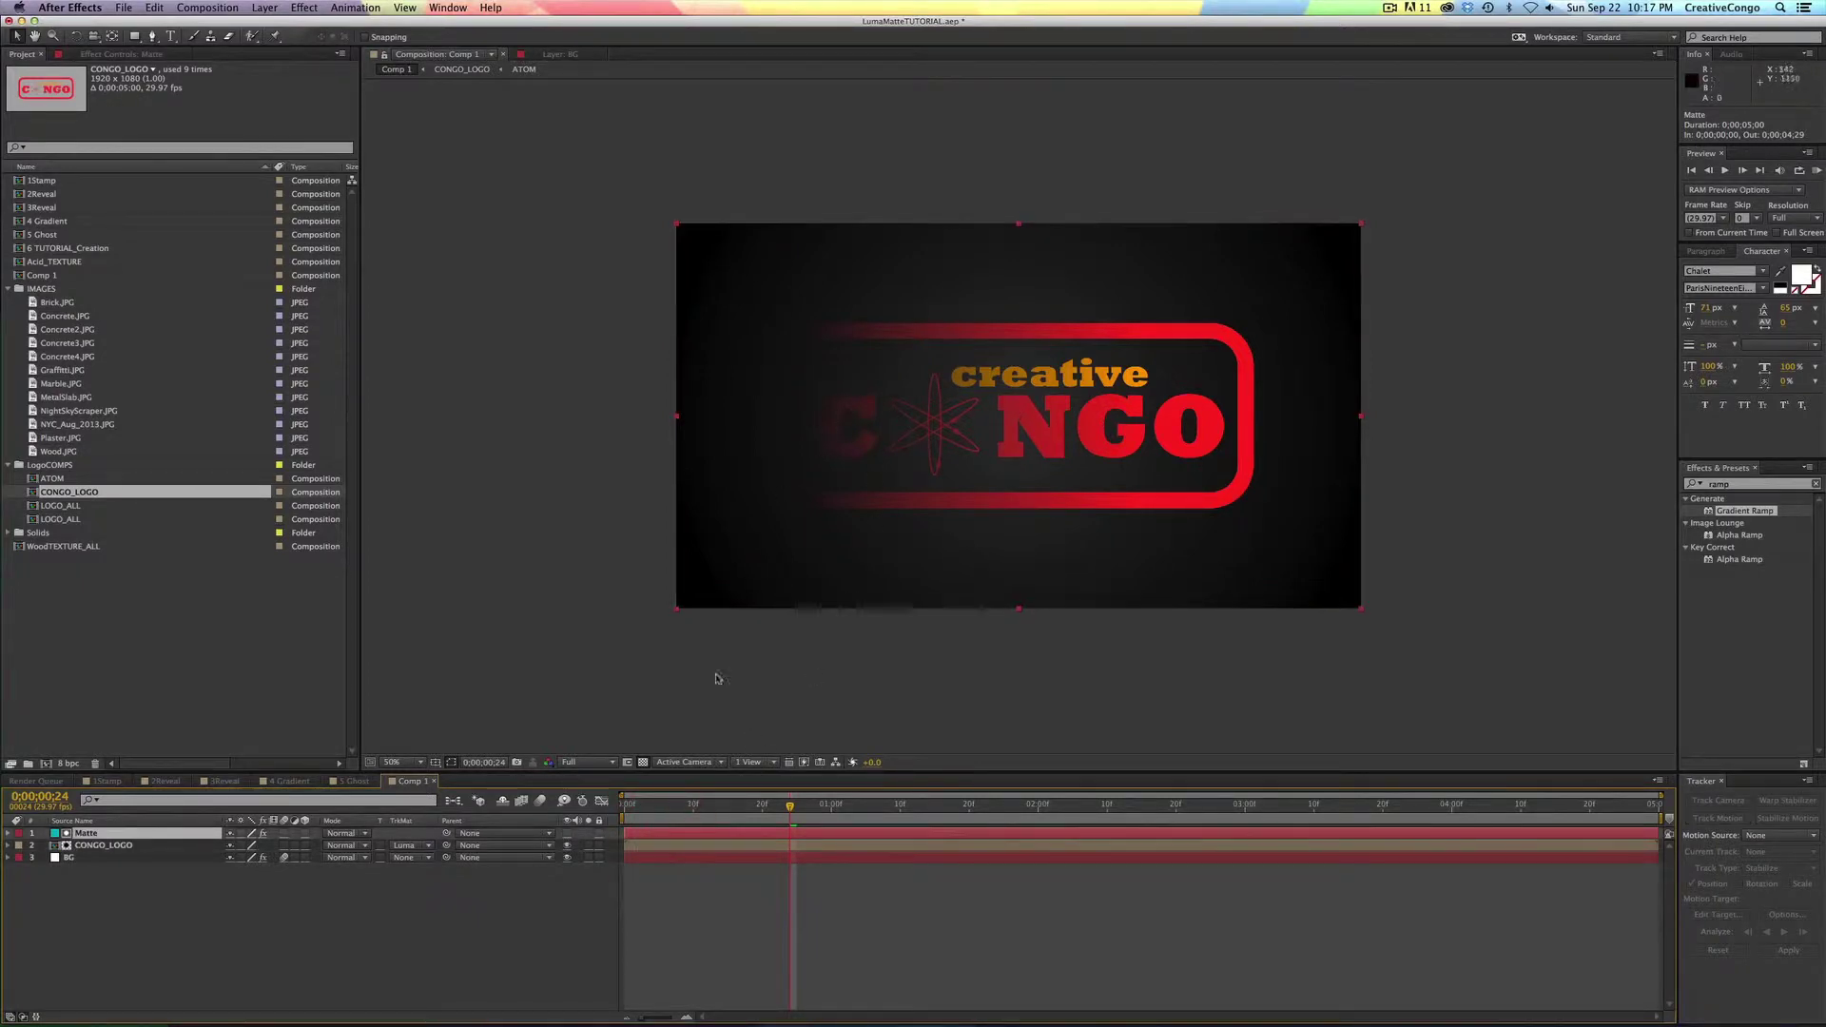
click(114, 55)
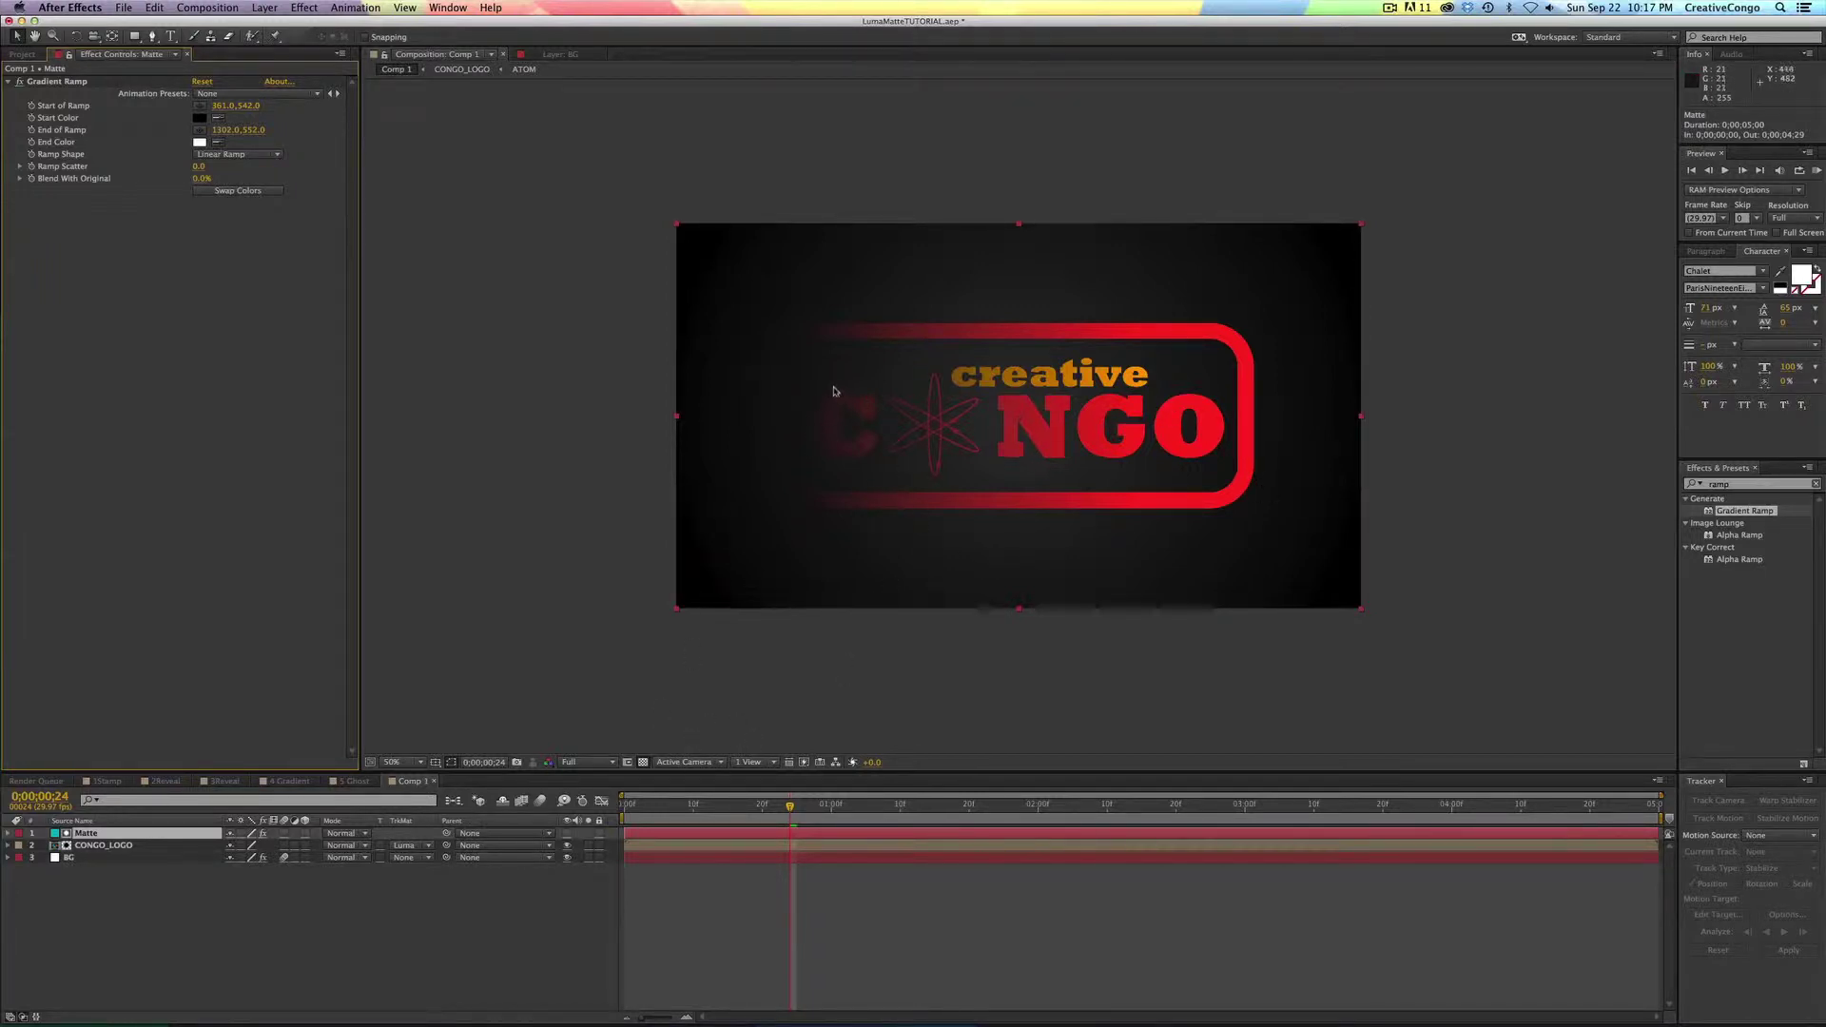
key(Return)
drag(222, 106, 419, 198)
drag(227, 139, 259, 168)
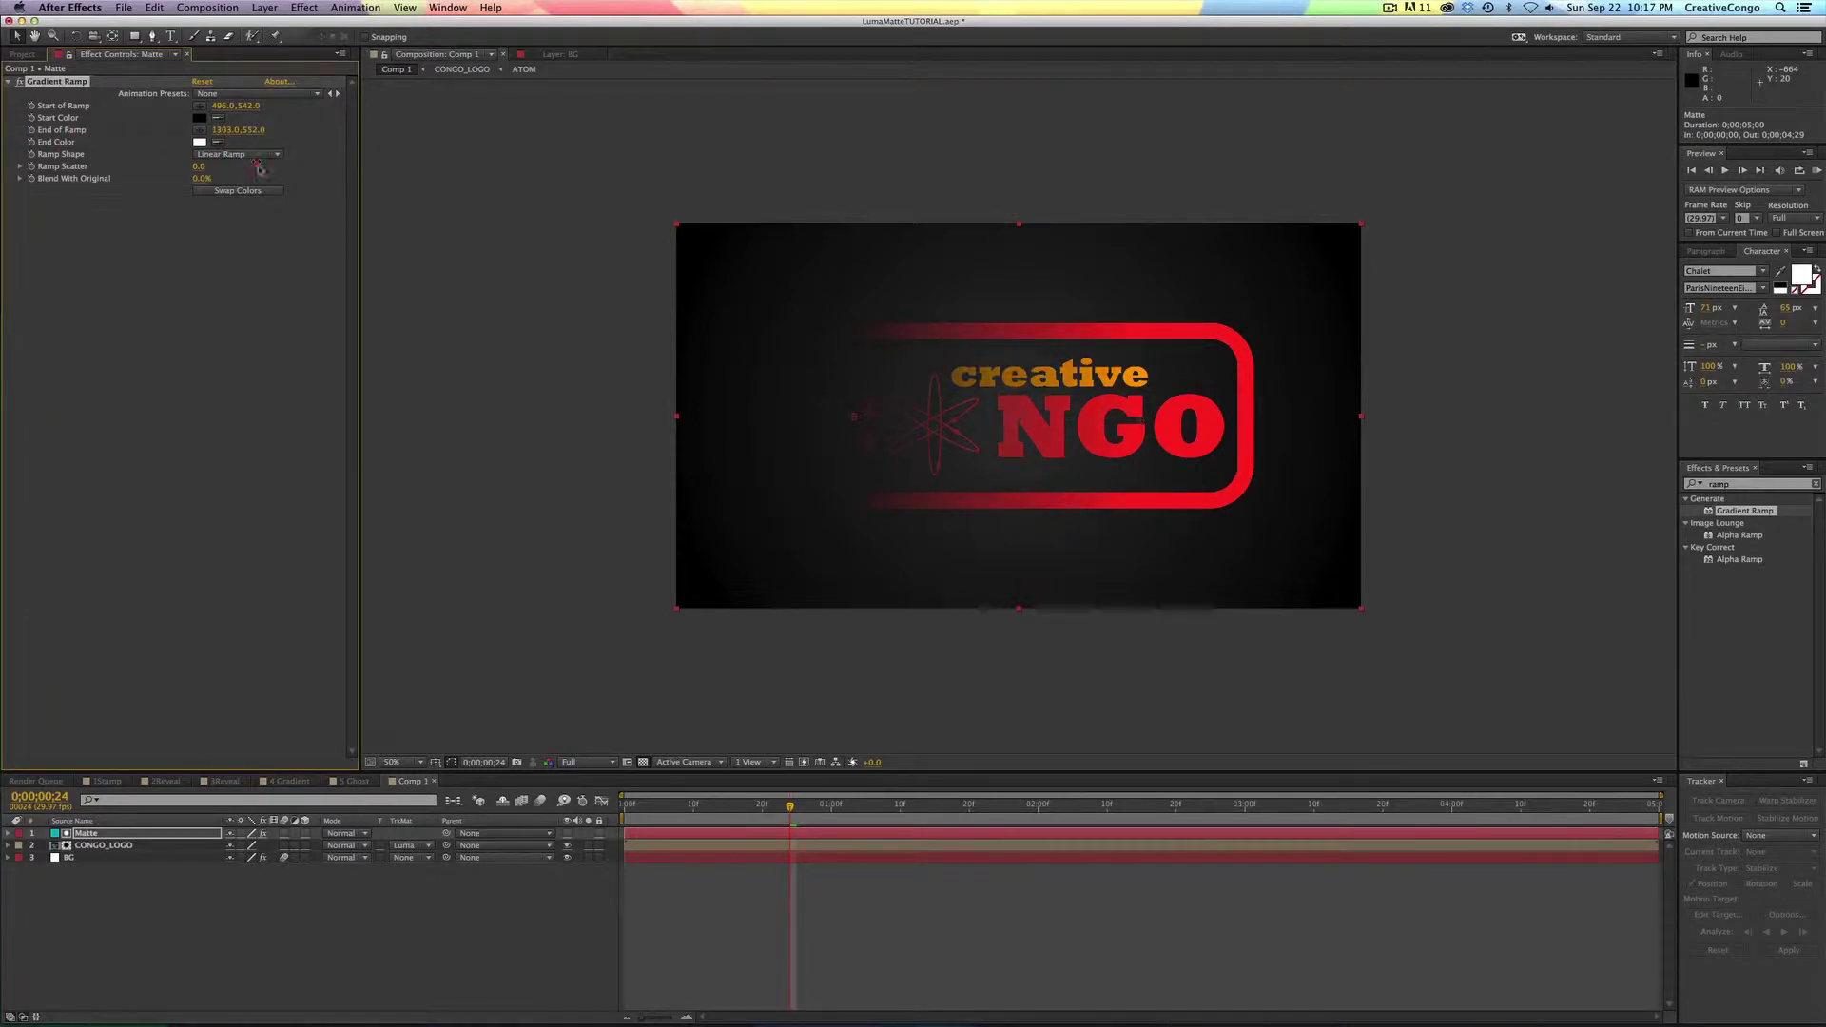
- Show the Matte layer to compare its gradient with the logo's transparency, and hide it again
click(567, 833)
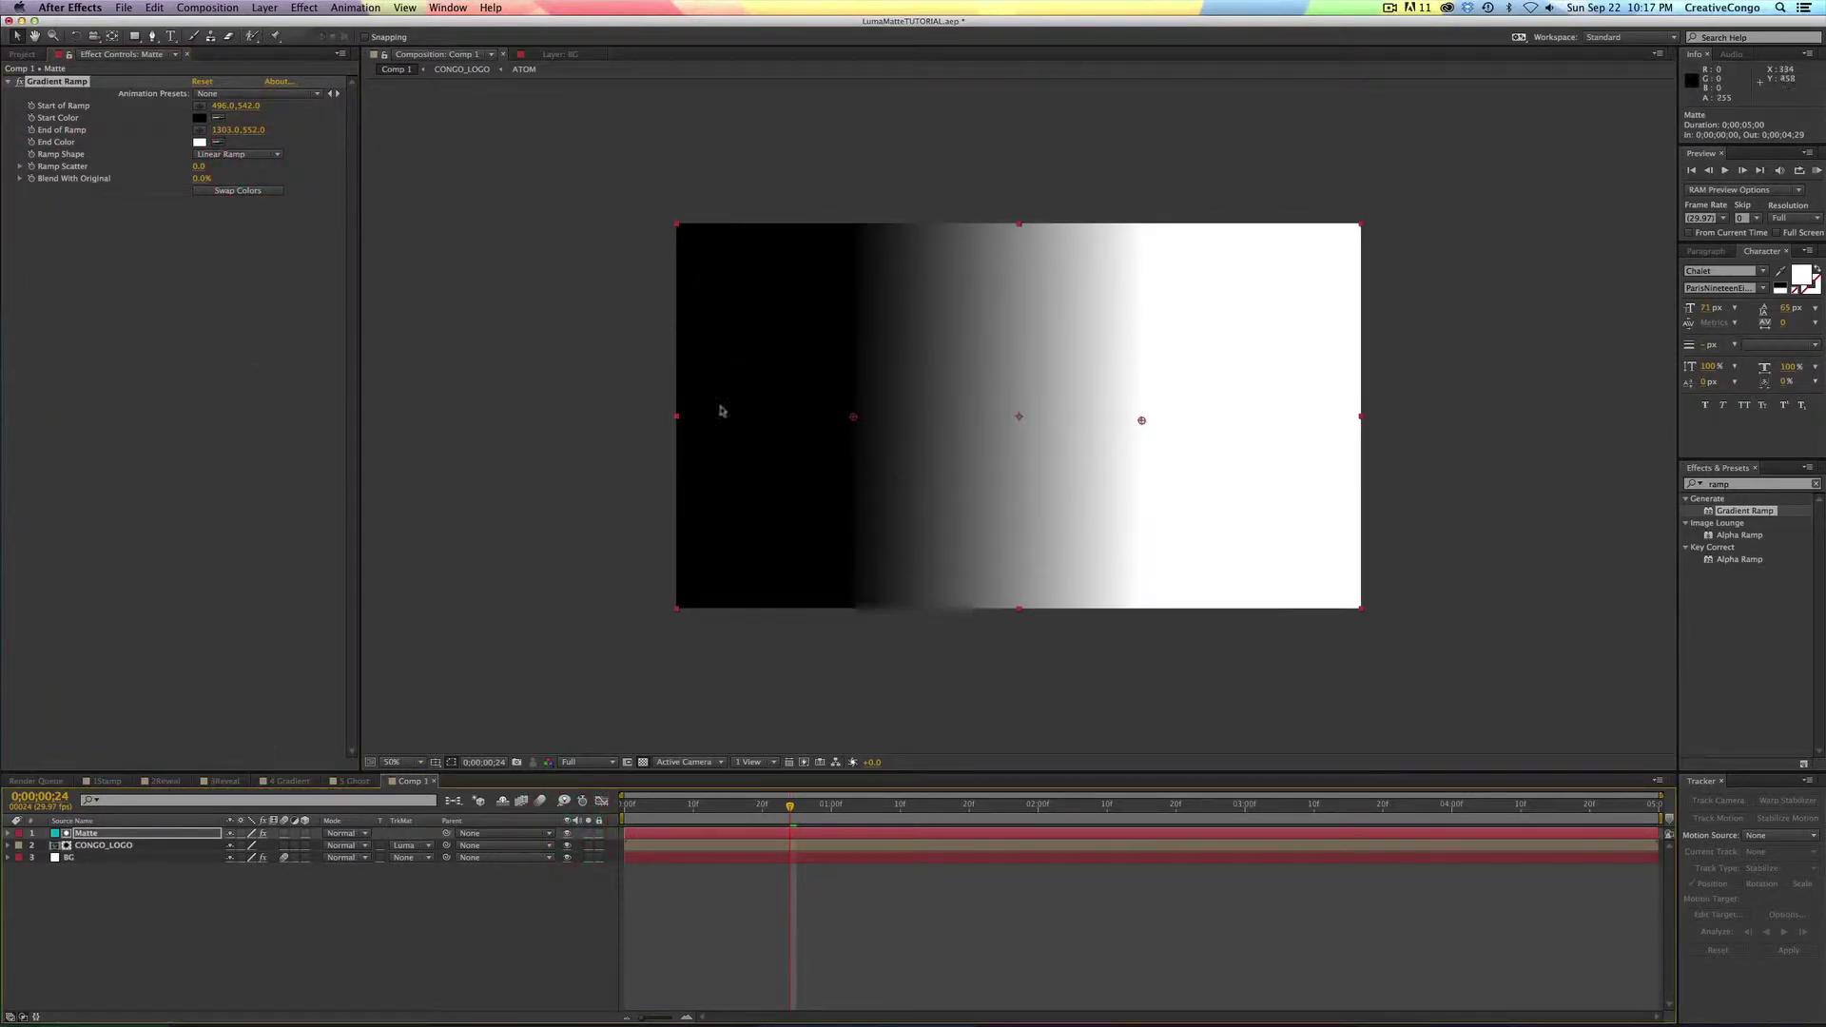
click(567, 833)
click(567, 833)
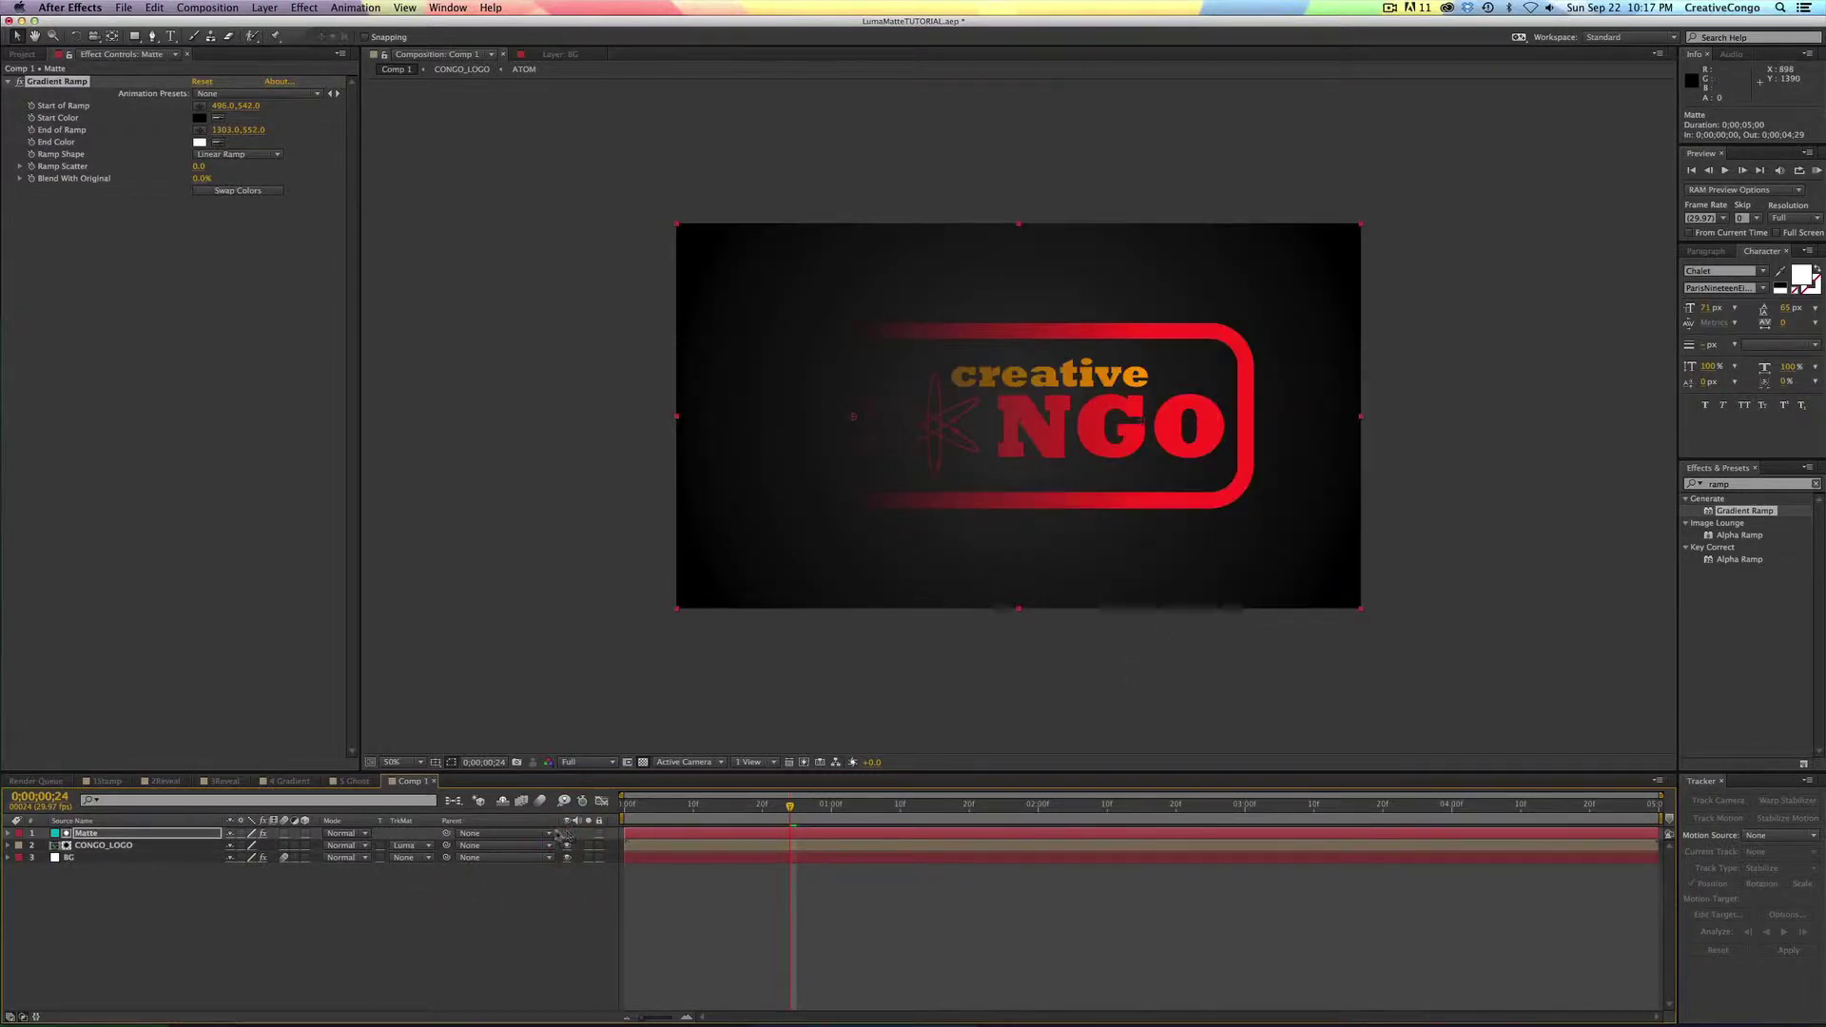
- Change the CONGO_LOGO layer's track matte to Luma Inverted Matte "Matte" and show the Matte layer
click(199, 845)
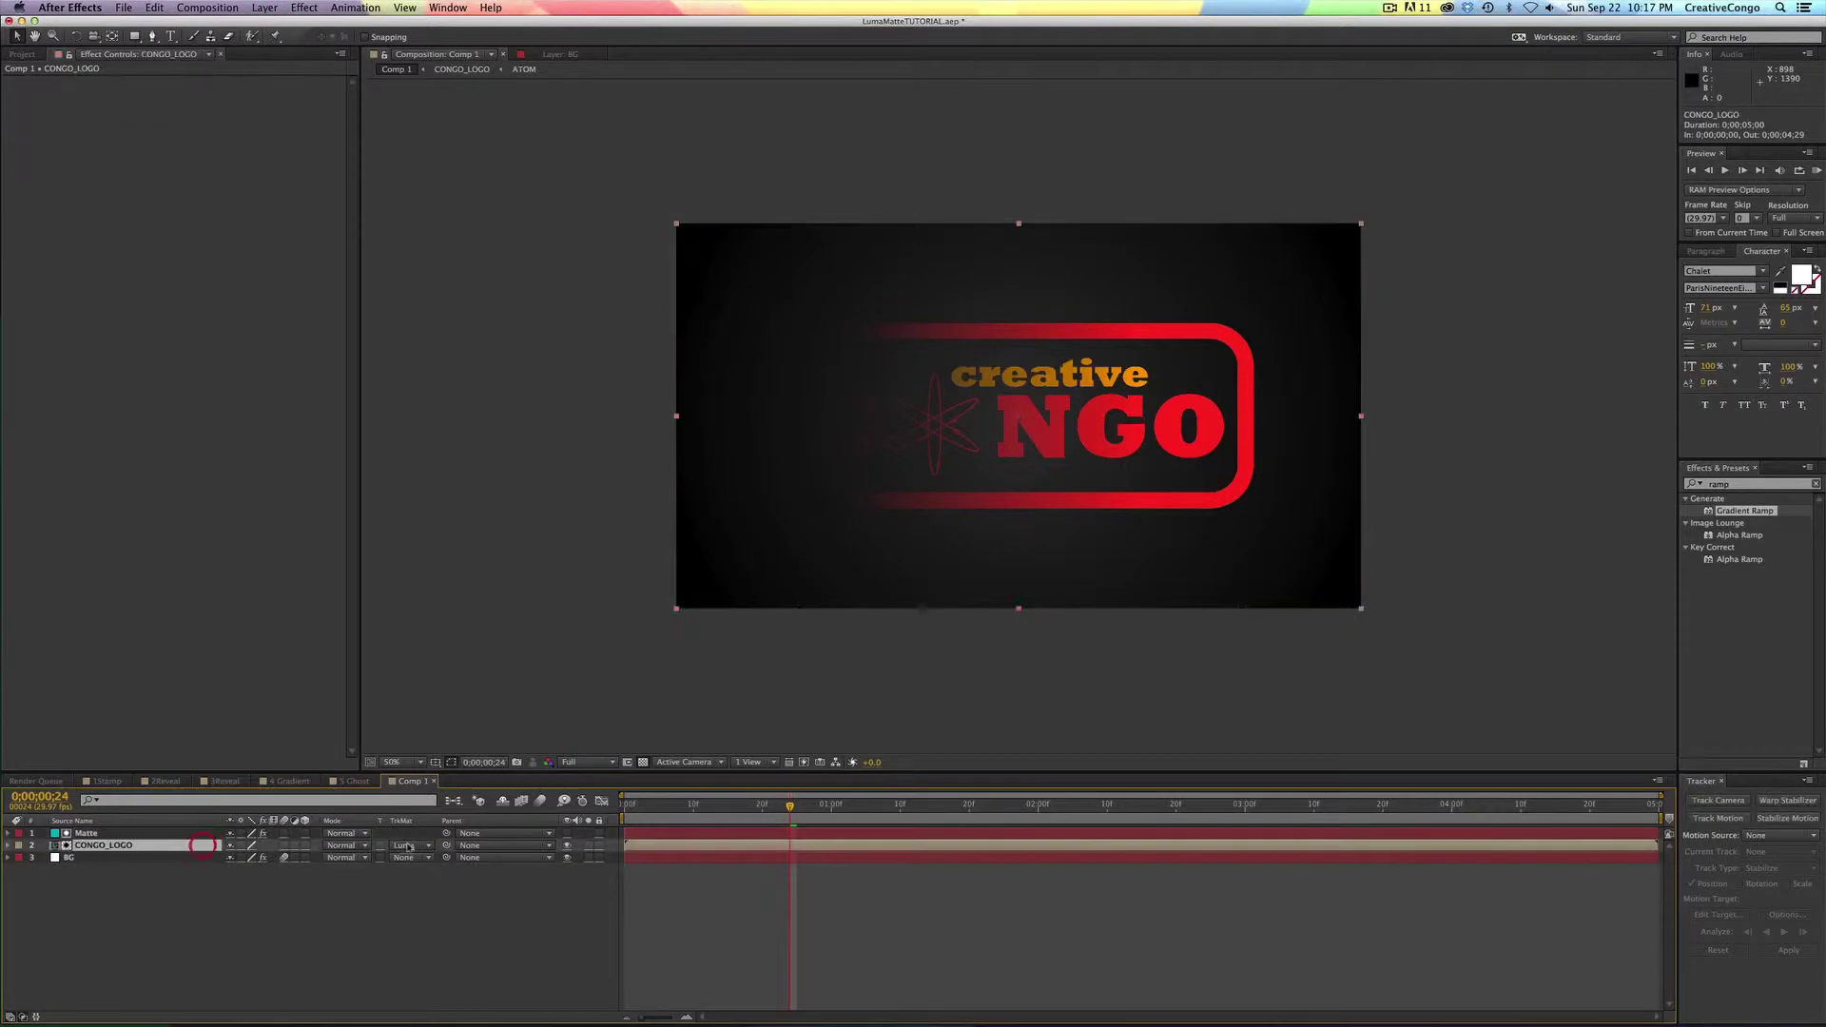
click(407, 846)
click(429, 923)
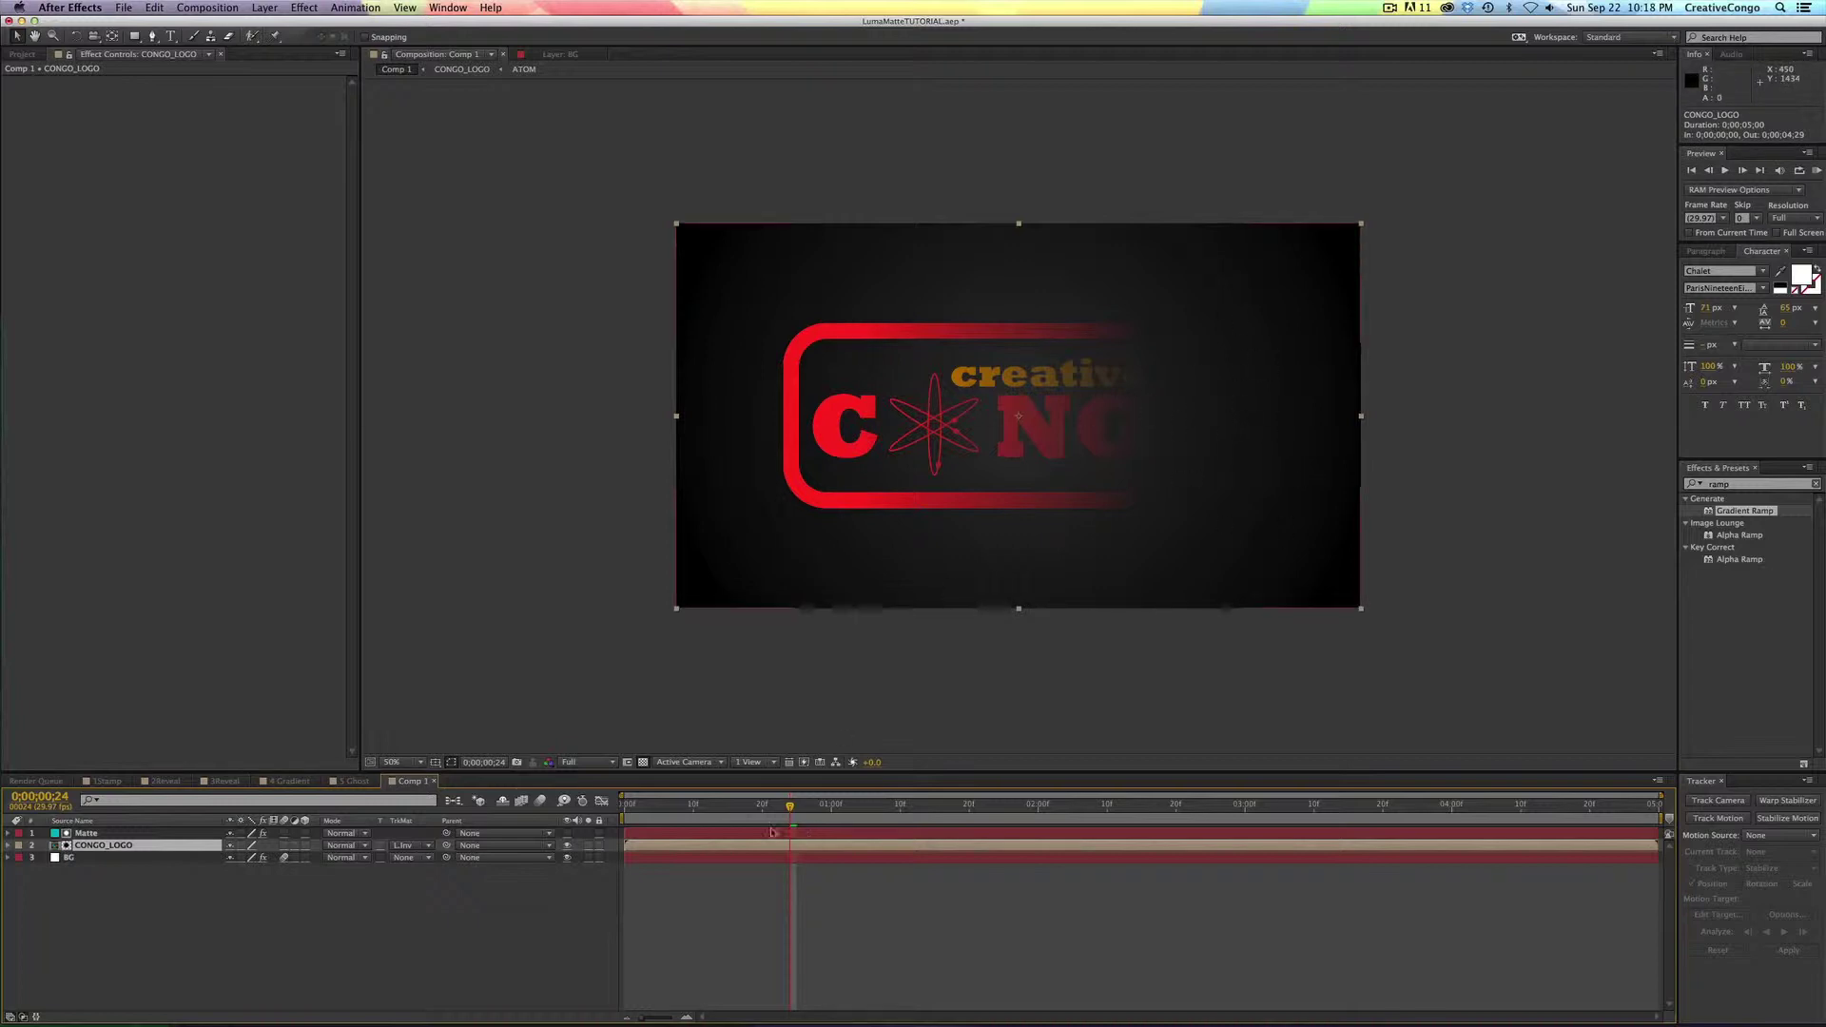
click(566, 833)
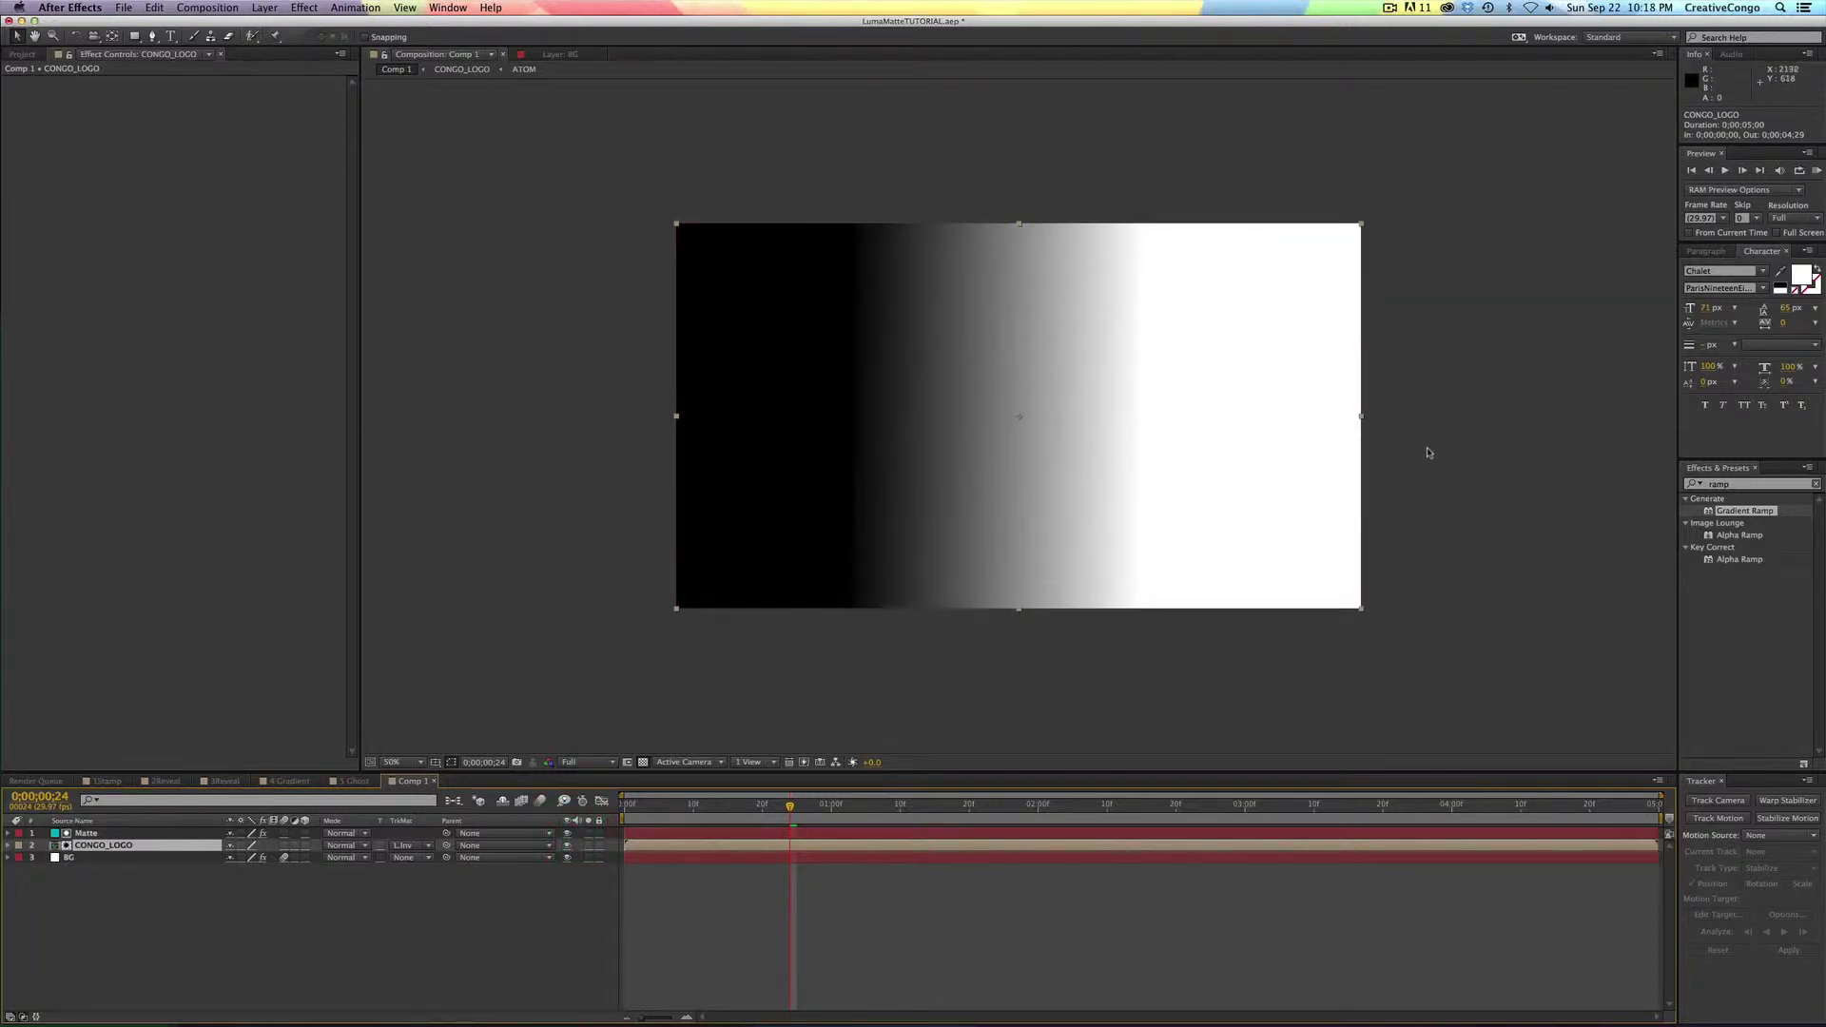
- Try applying the Posterize effect to the CONGO_LOGO layer, and undo it
click(1738, 485)
text(pos)
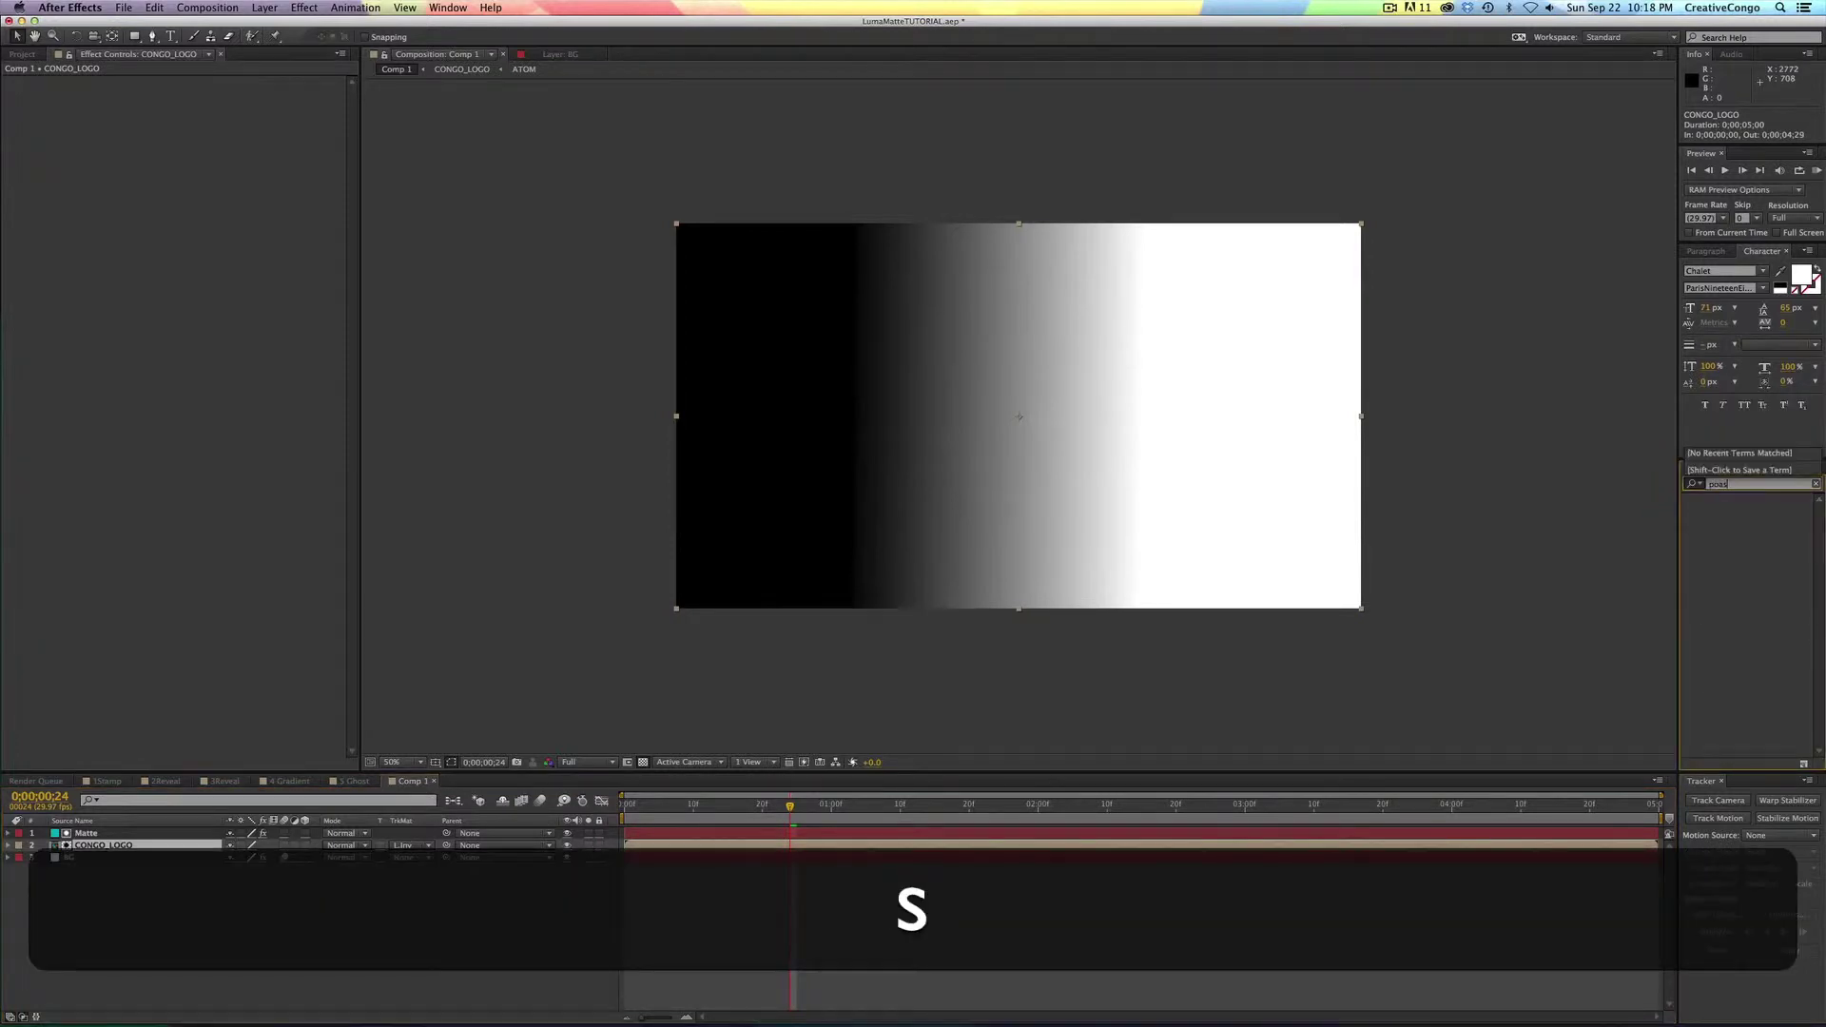
text(t)
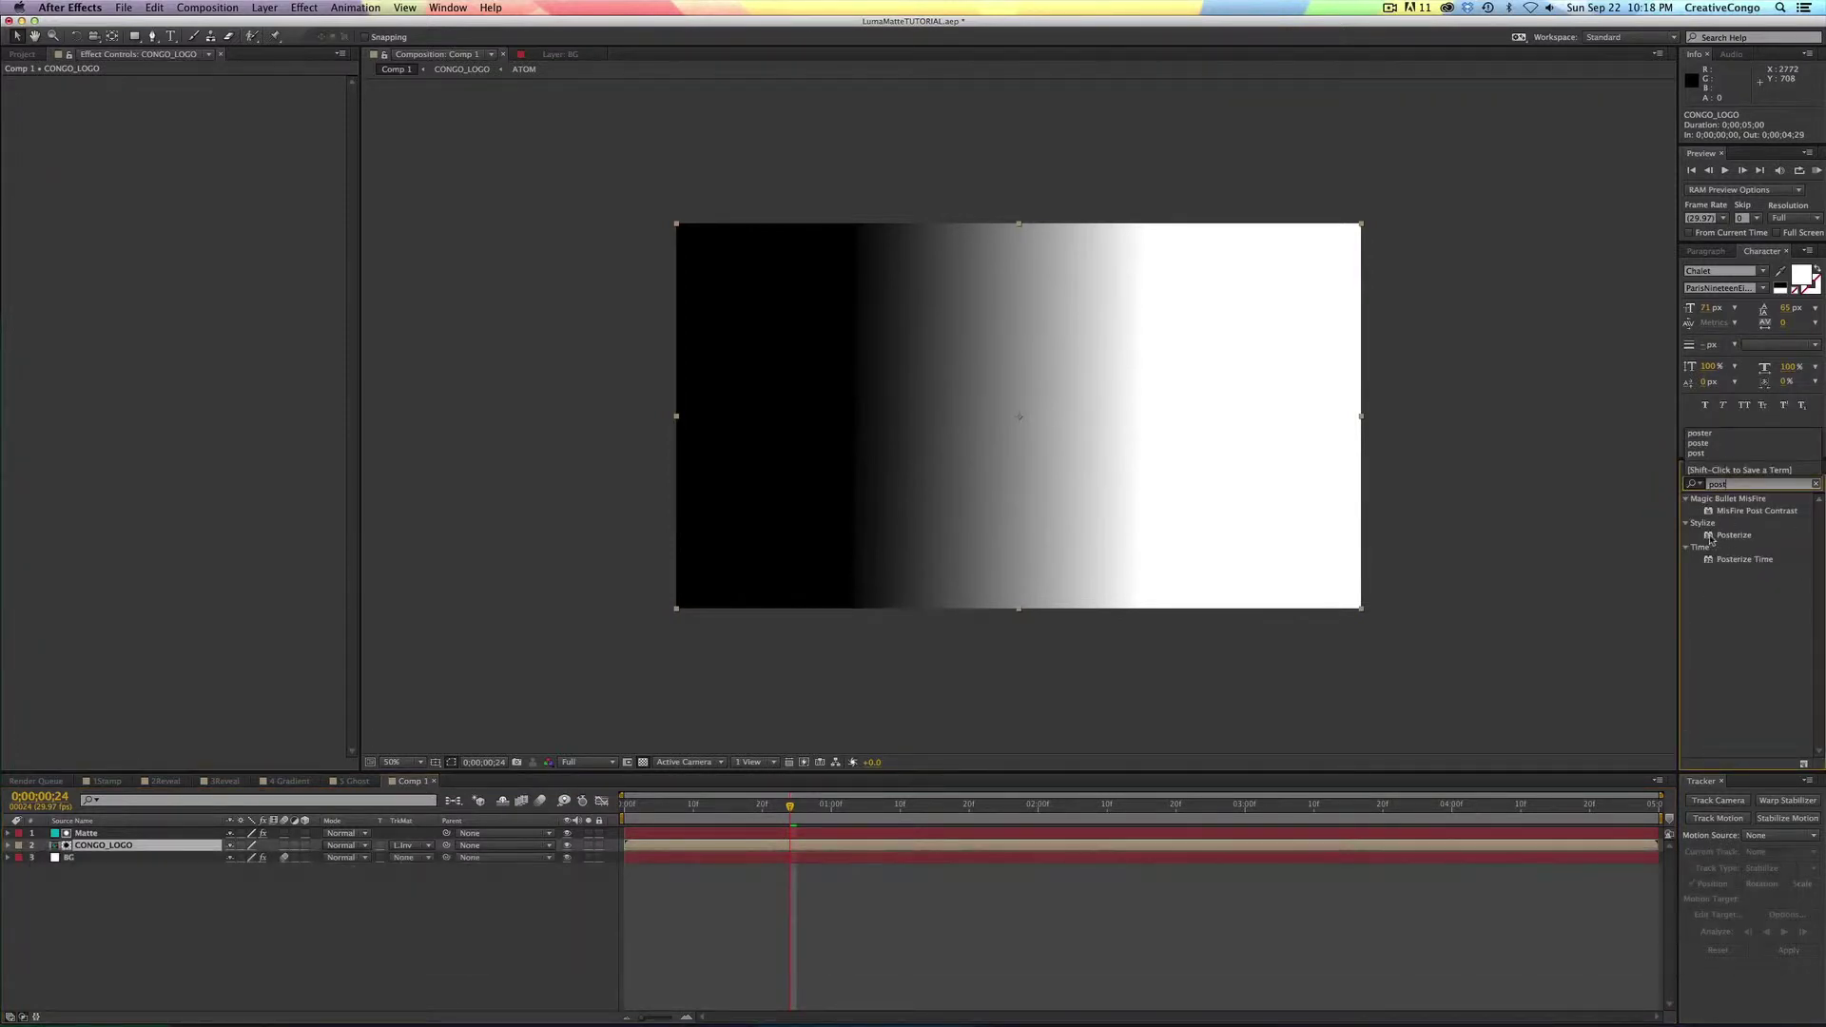
double_click(1727, 535)
key(super+z)
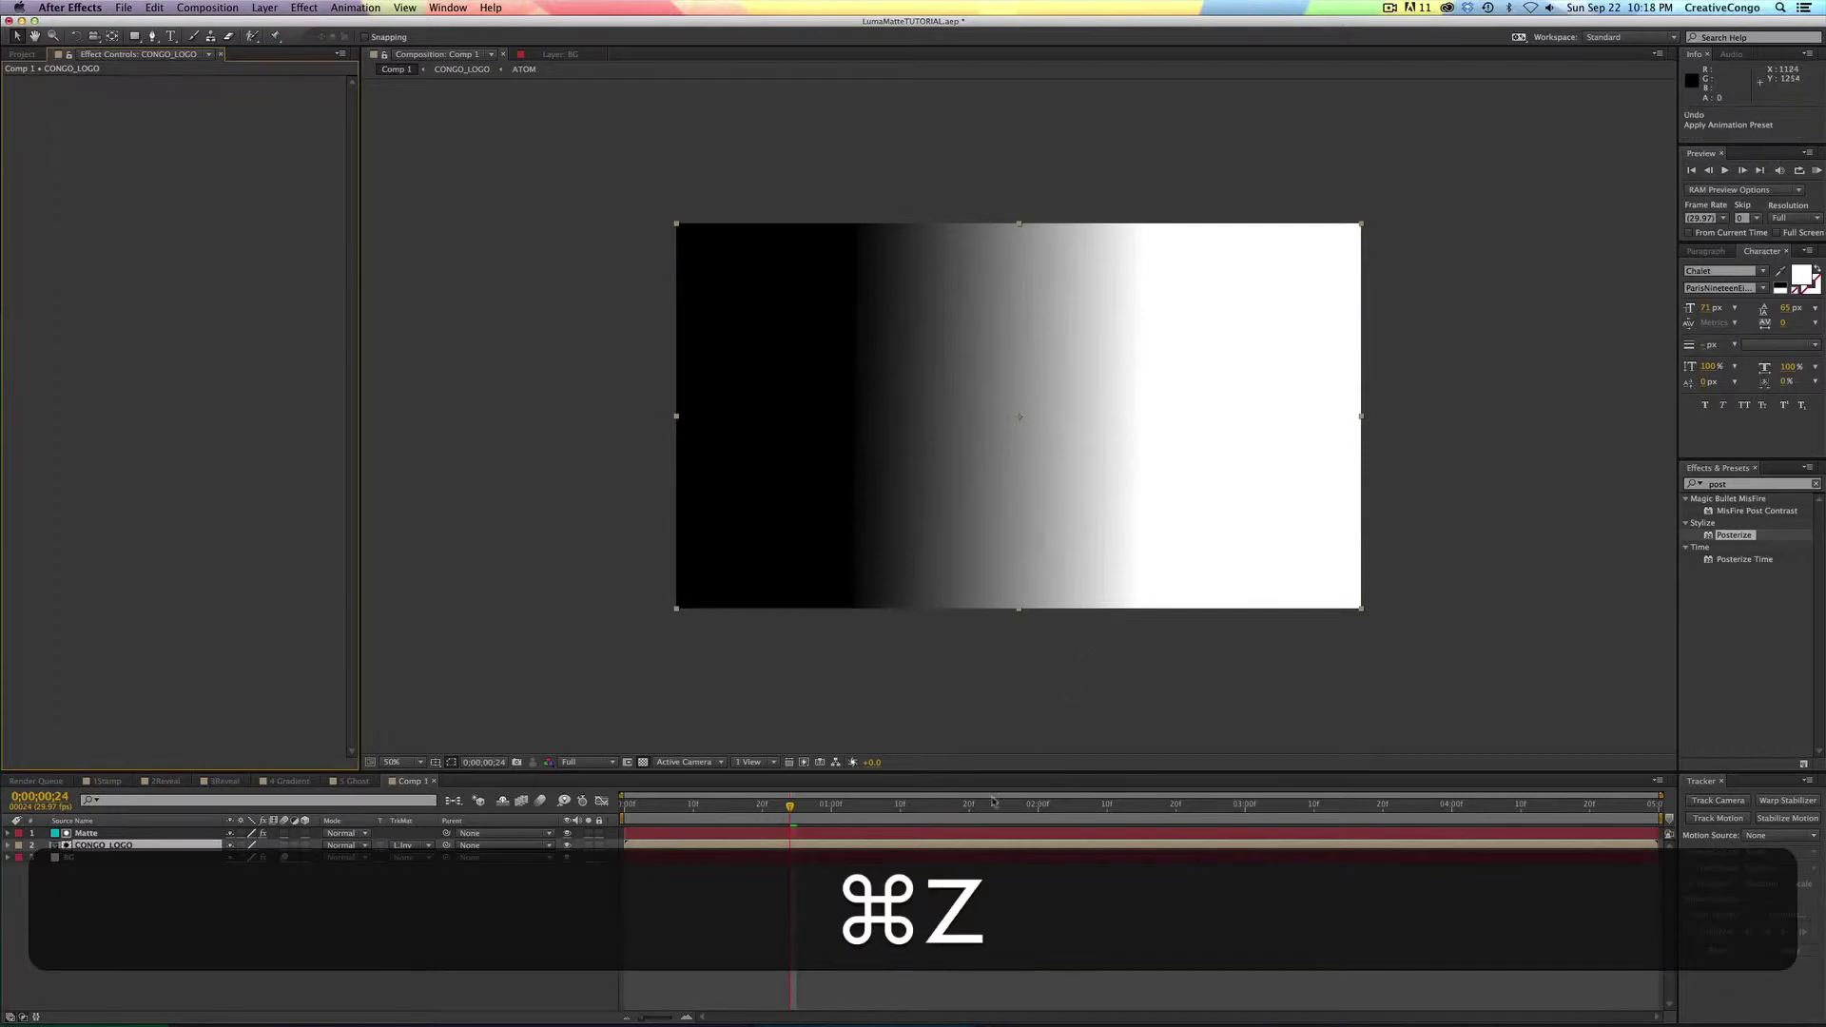
- Apply the Posterize effect to the Matte layer and set its Level to 3
double_click(1727, 536)
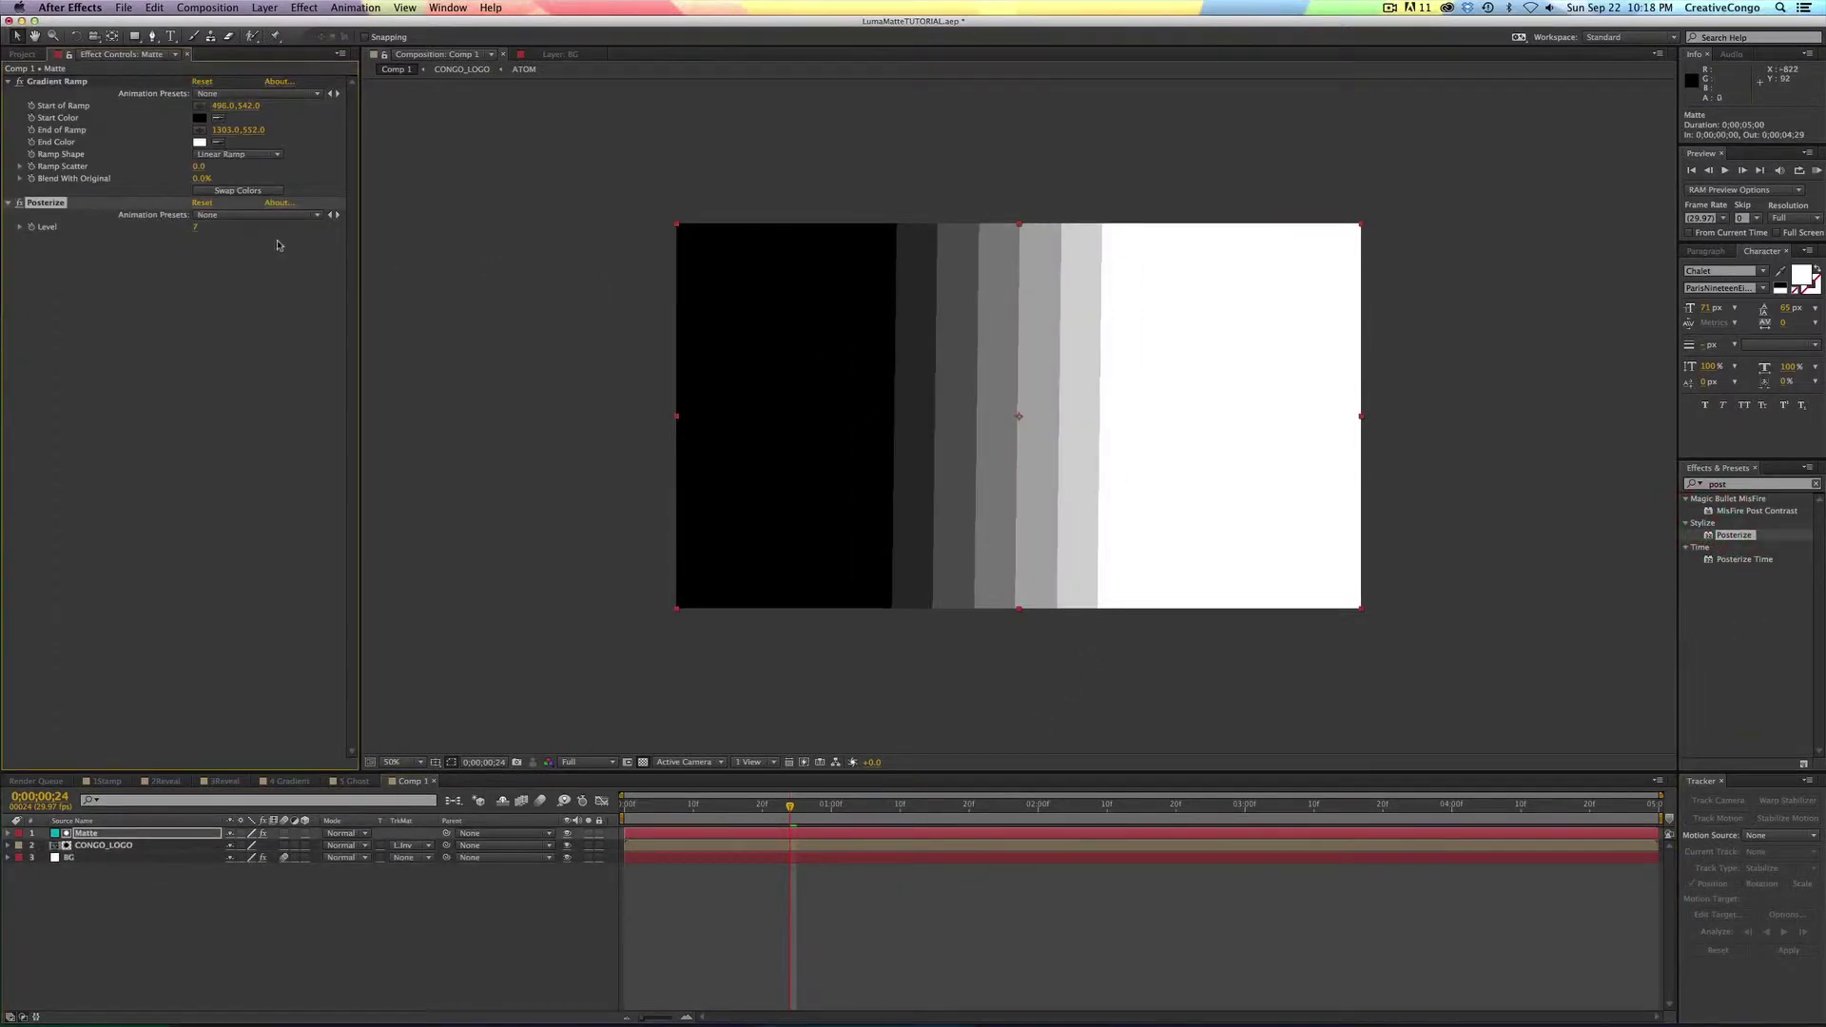
click(194, 228)
text(3)
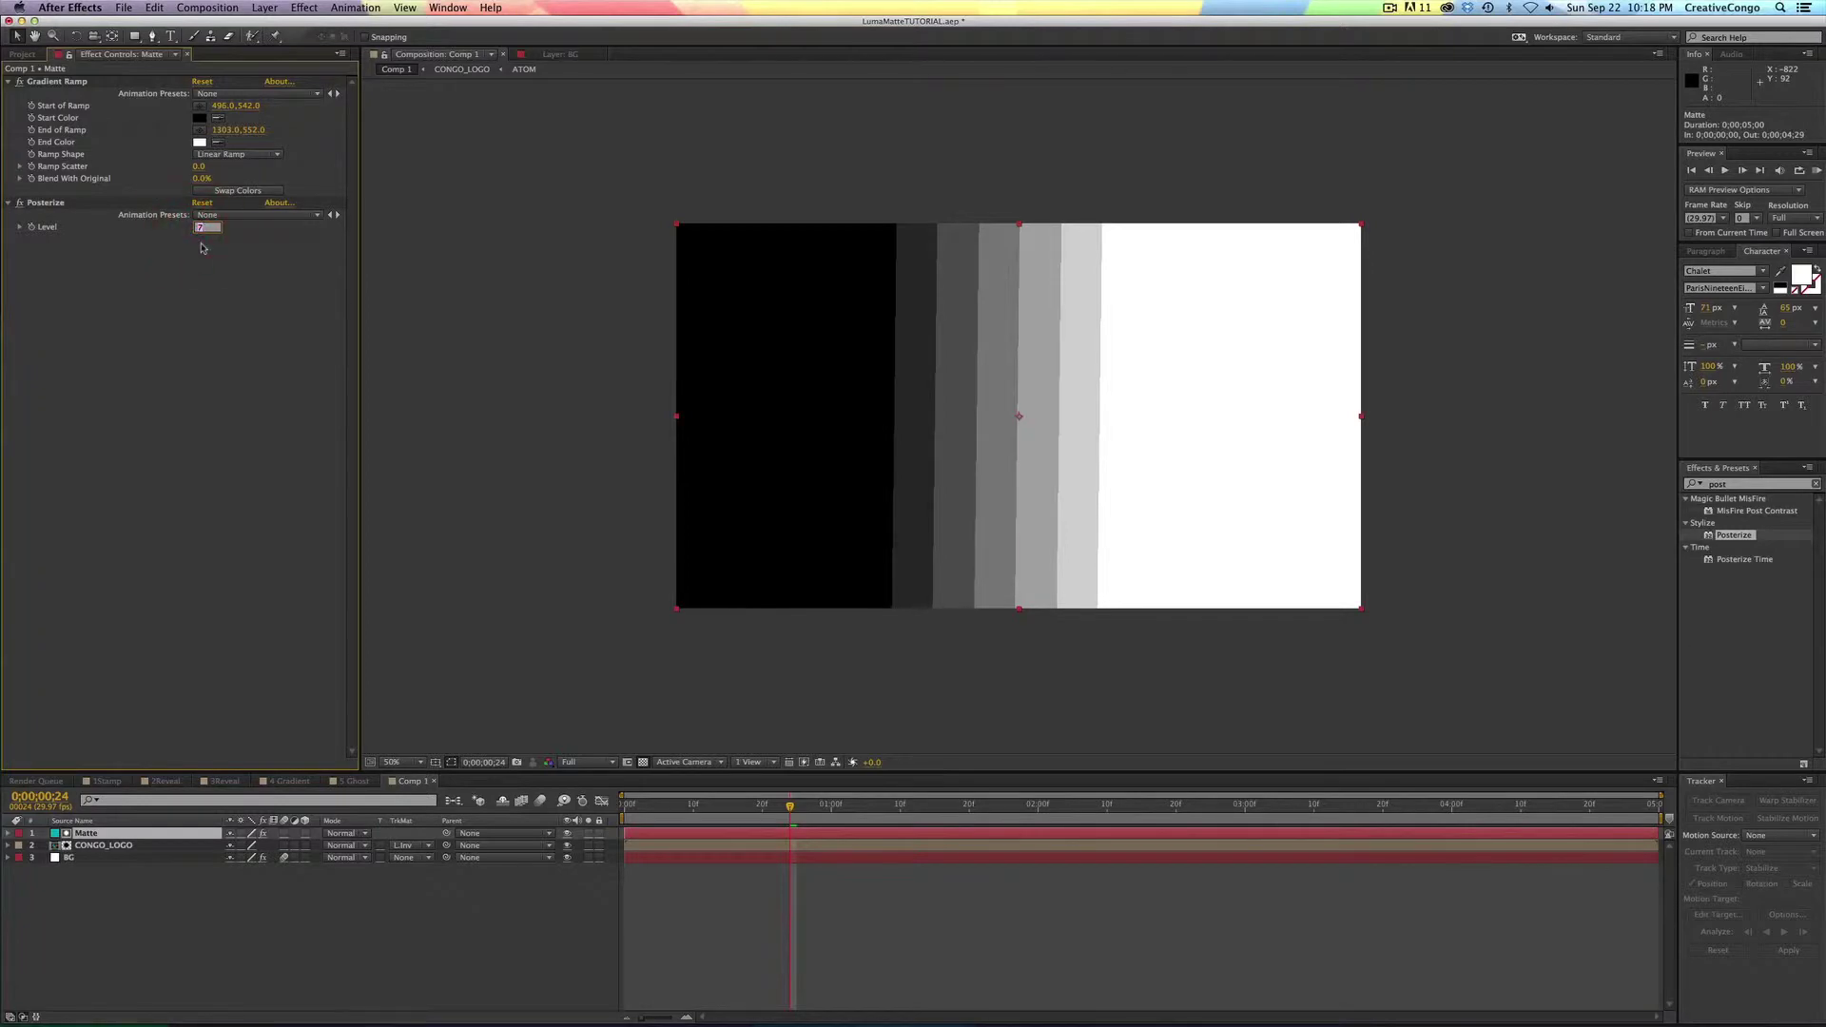
key(Return)
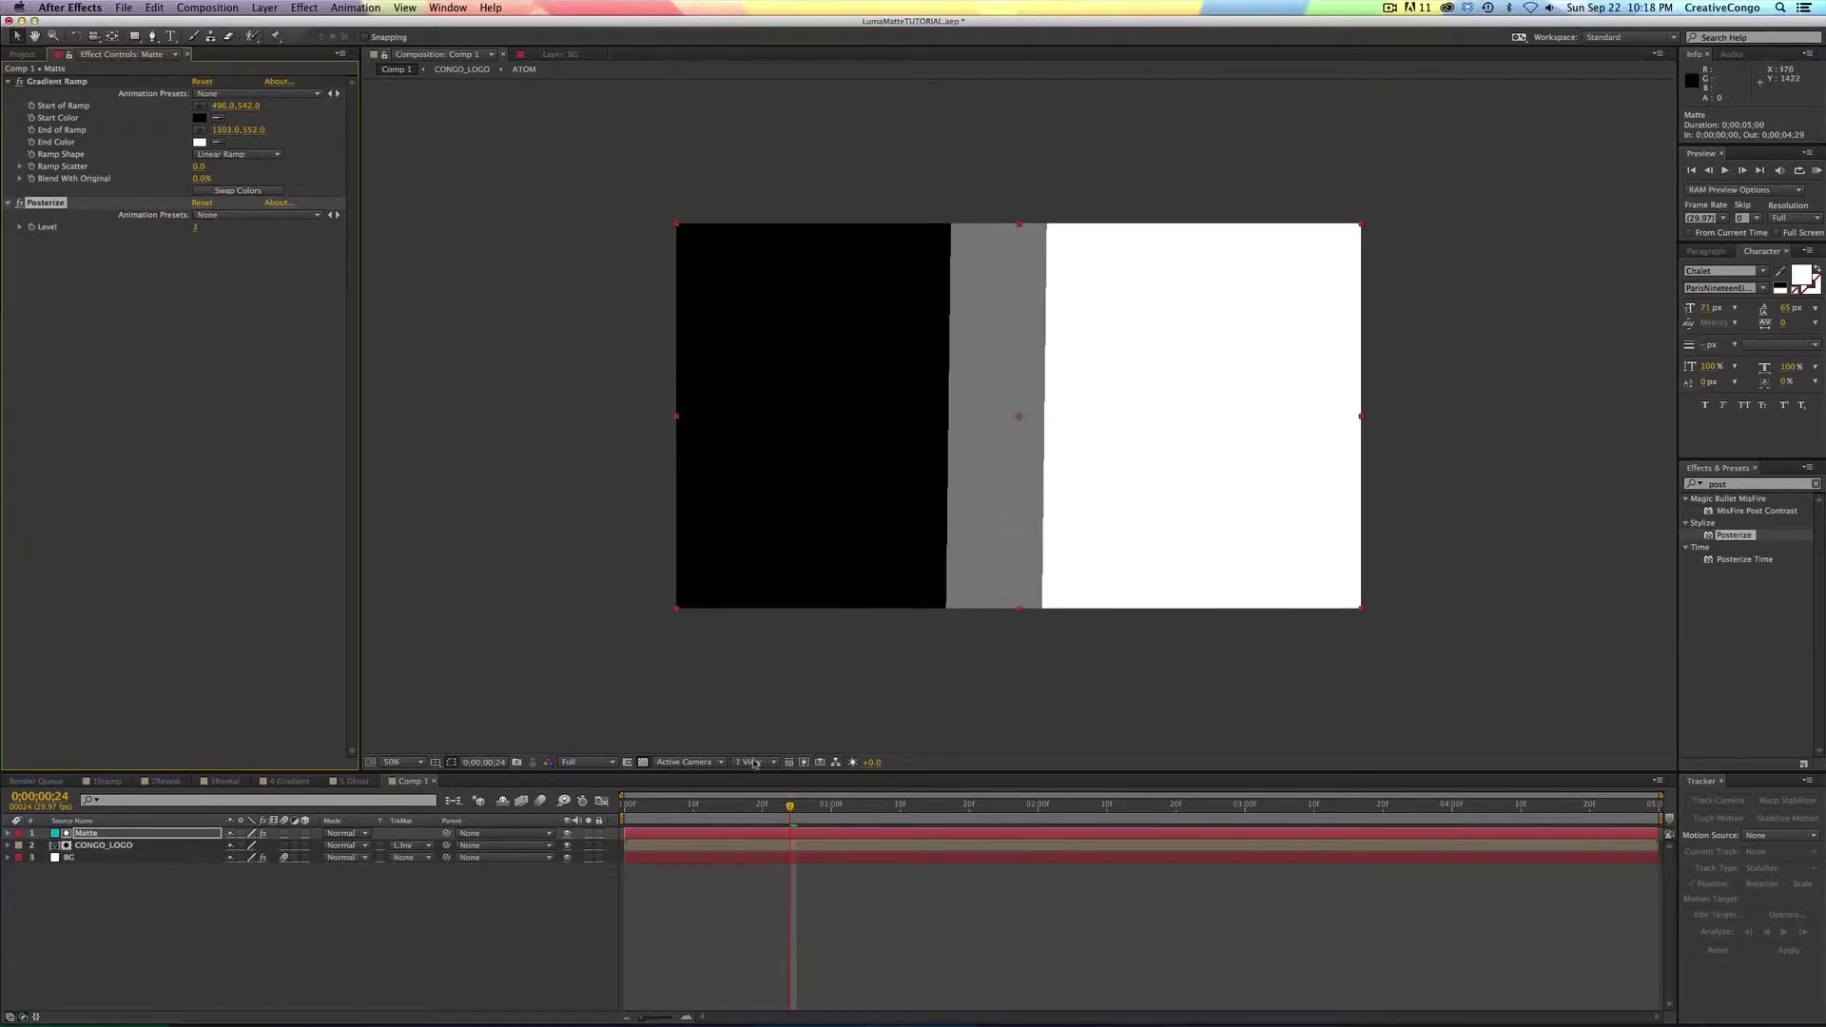
- Hide the Matte layer and change the CONGO_LOGO layer's track matte to Luma Matte "Matte"
click(567, 833)
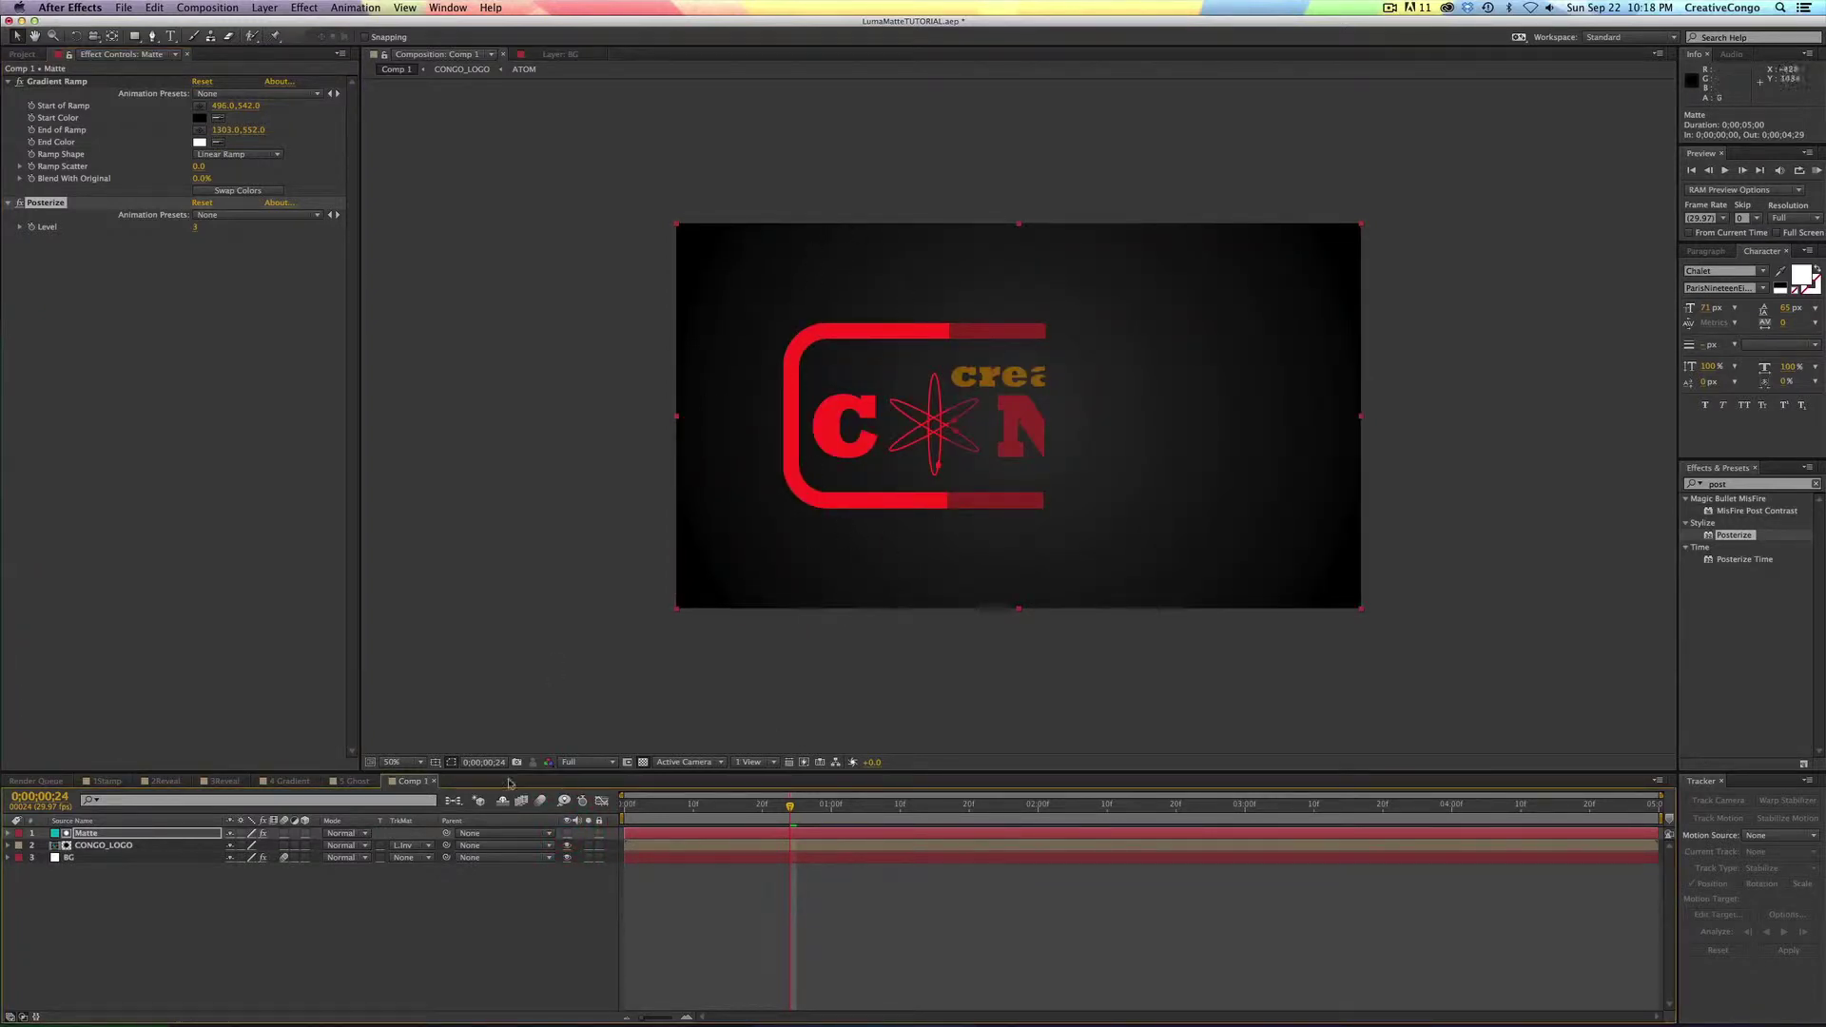
click(409, 846)
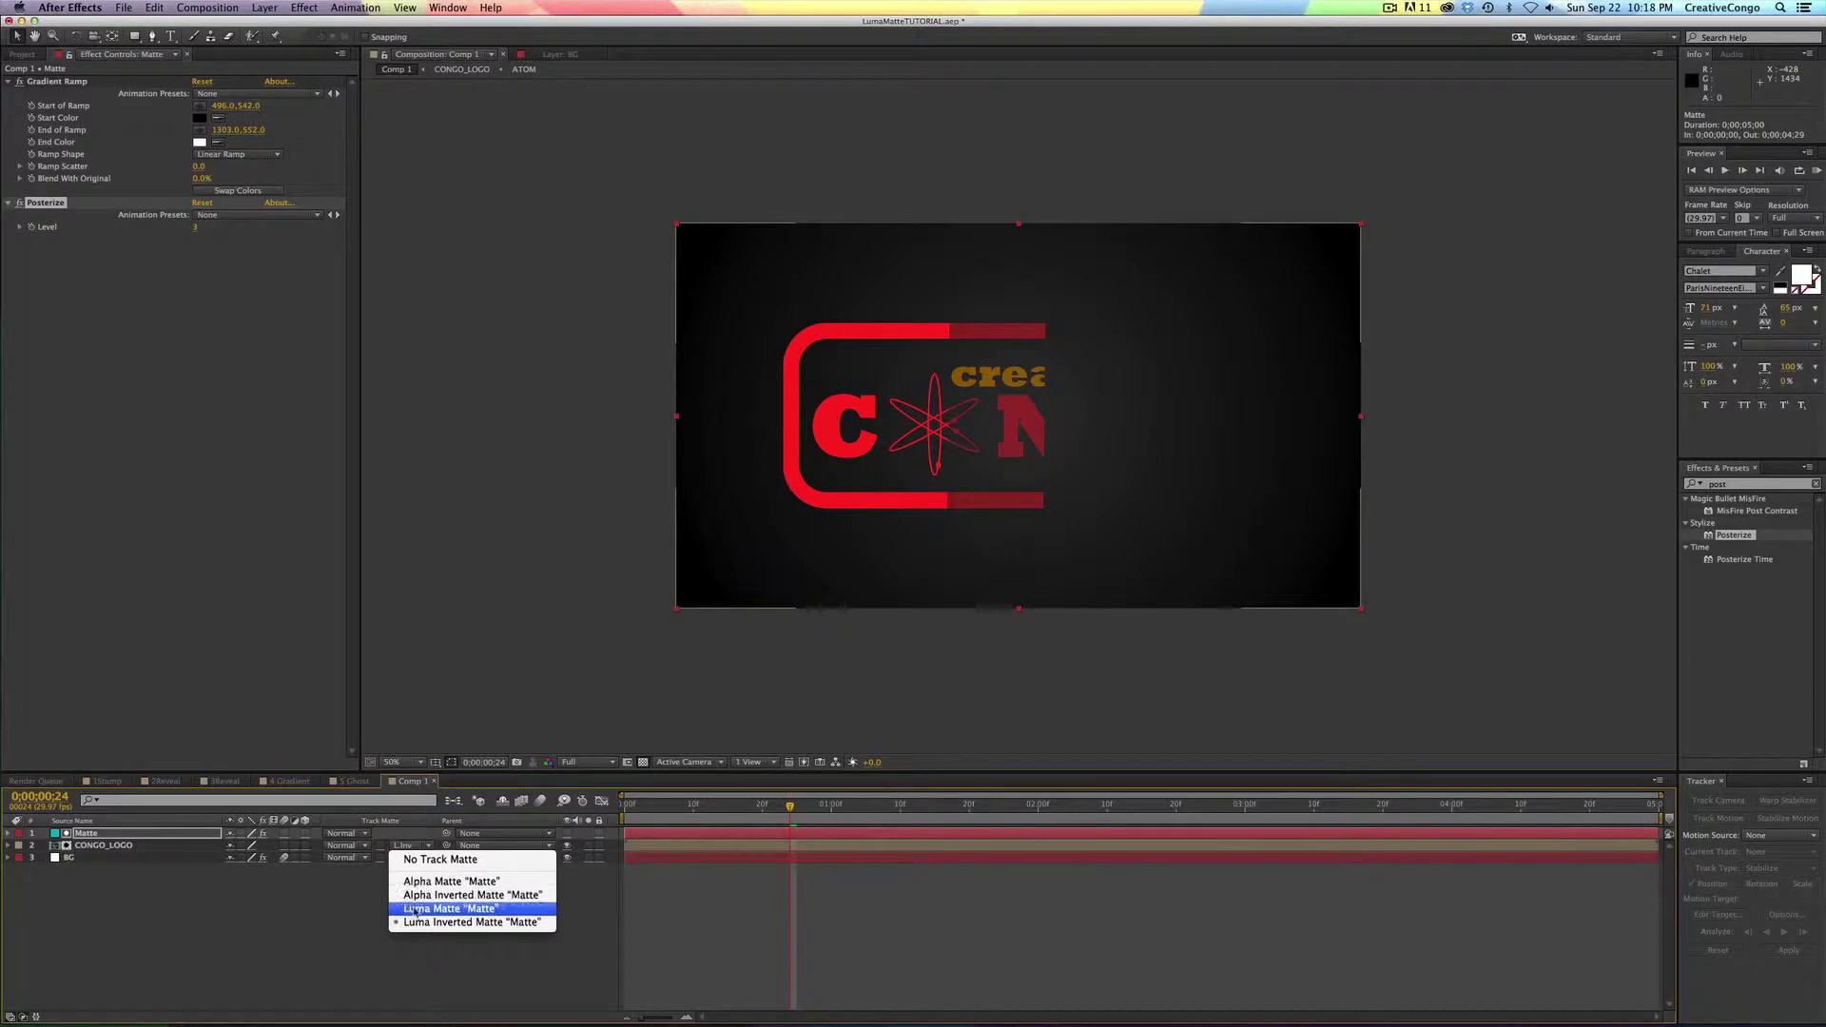
click(416, 909)
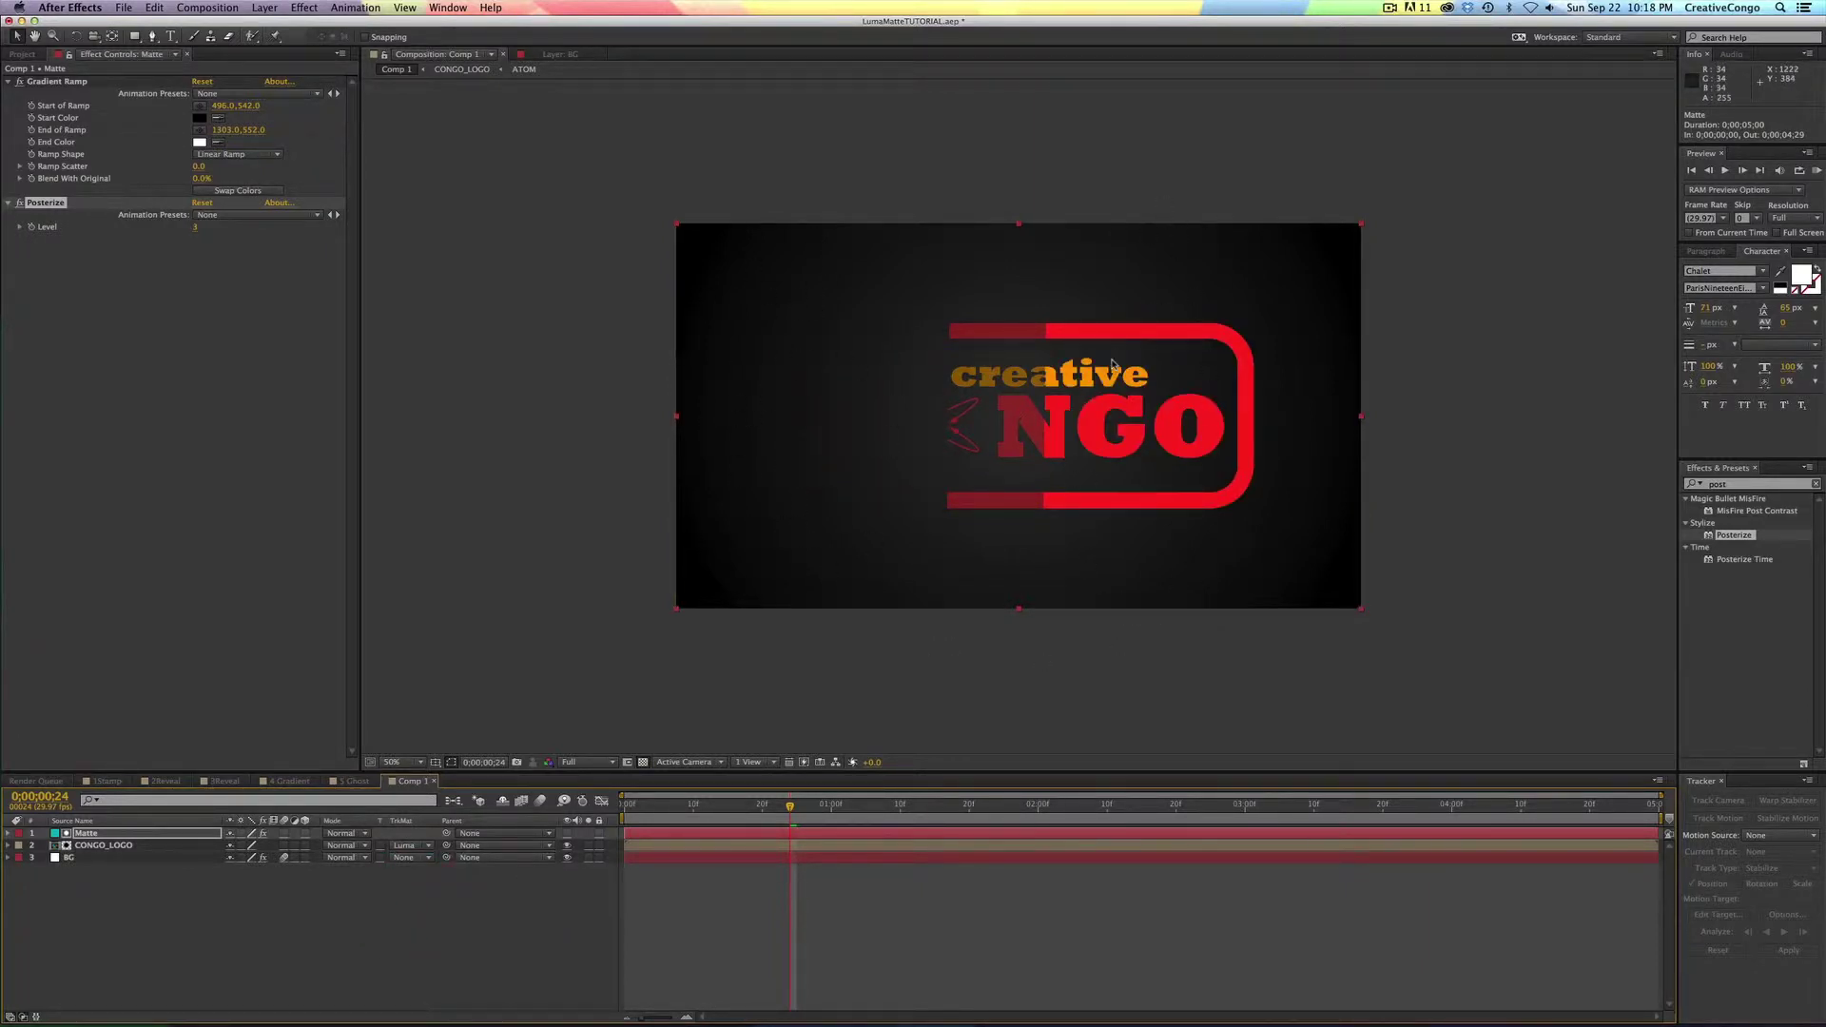
- Delete the Matte layer from the composition
click(138, 832)
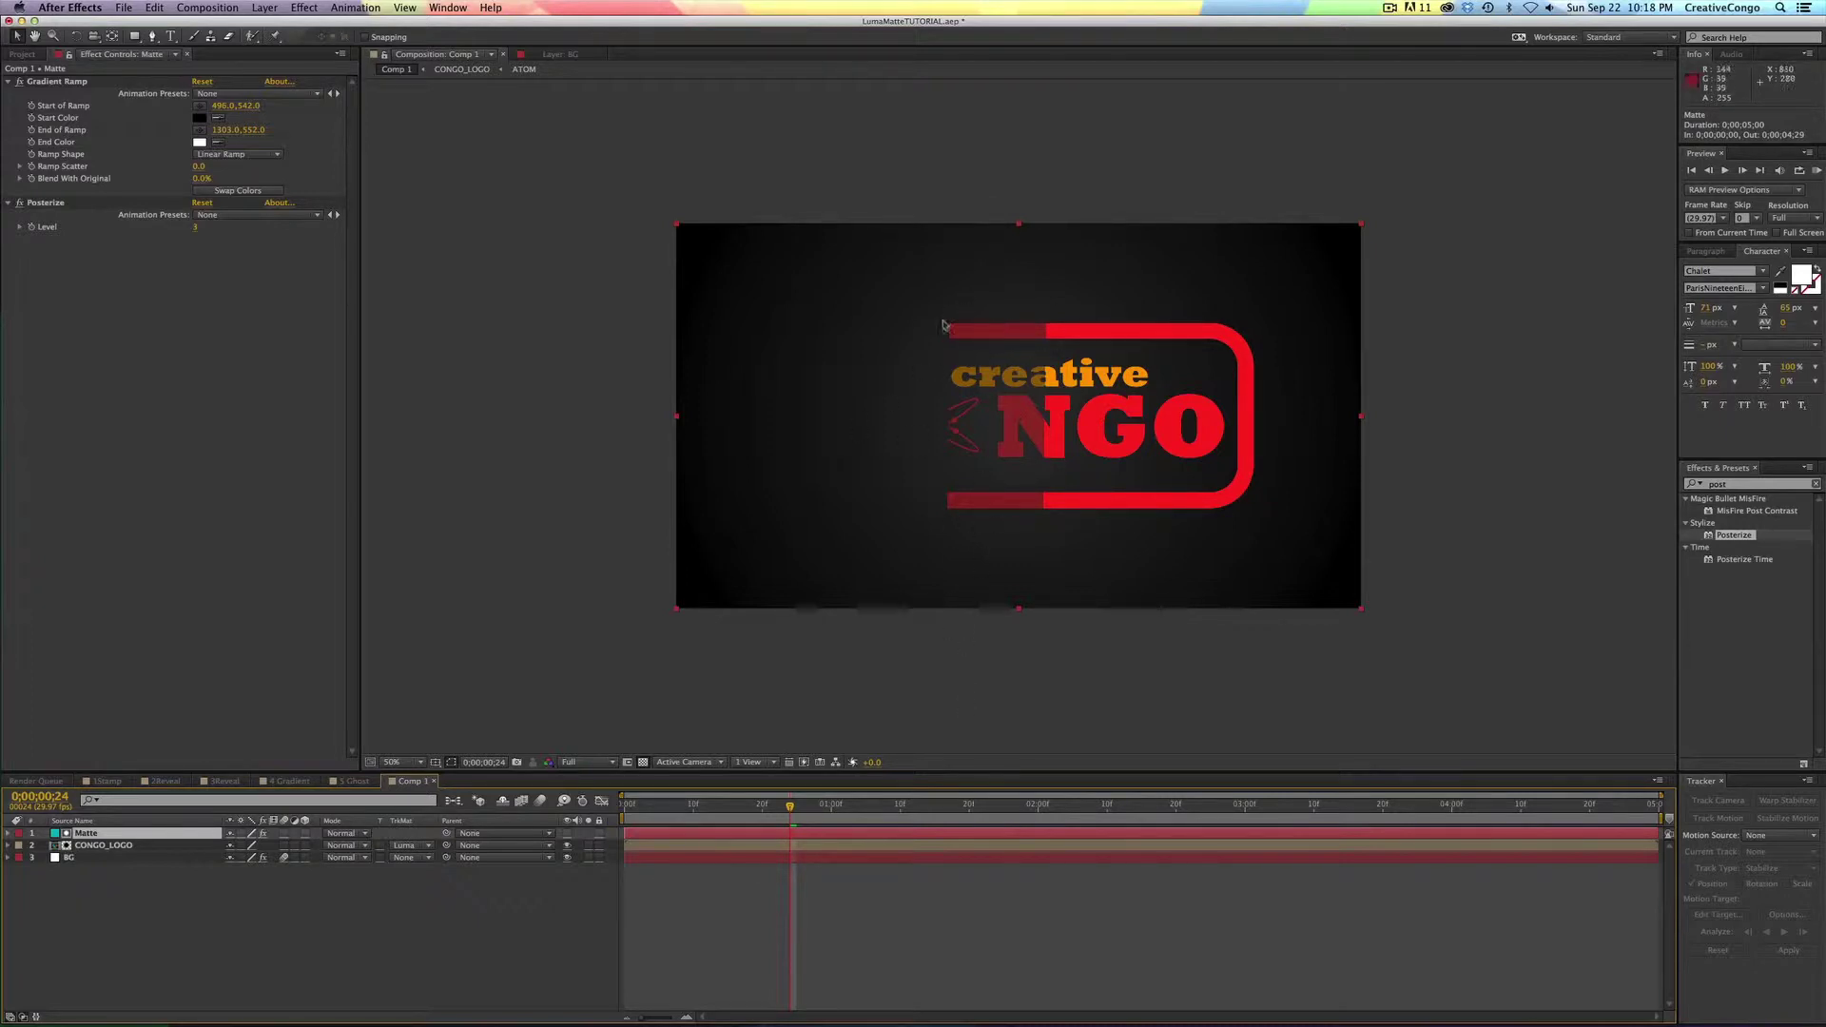
click(119, 834)
key(BackSpace)
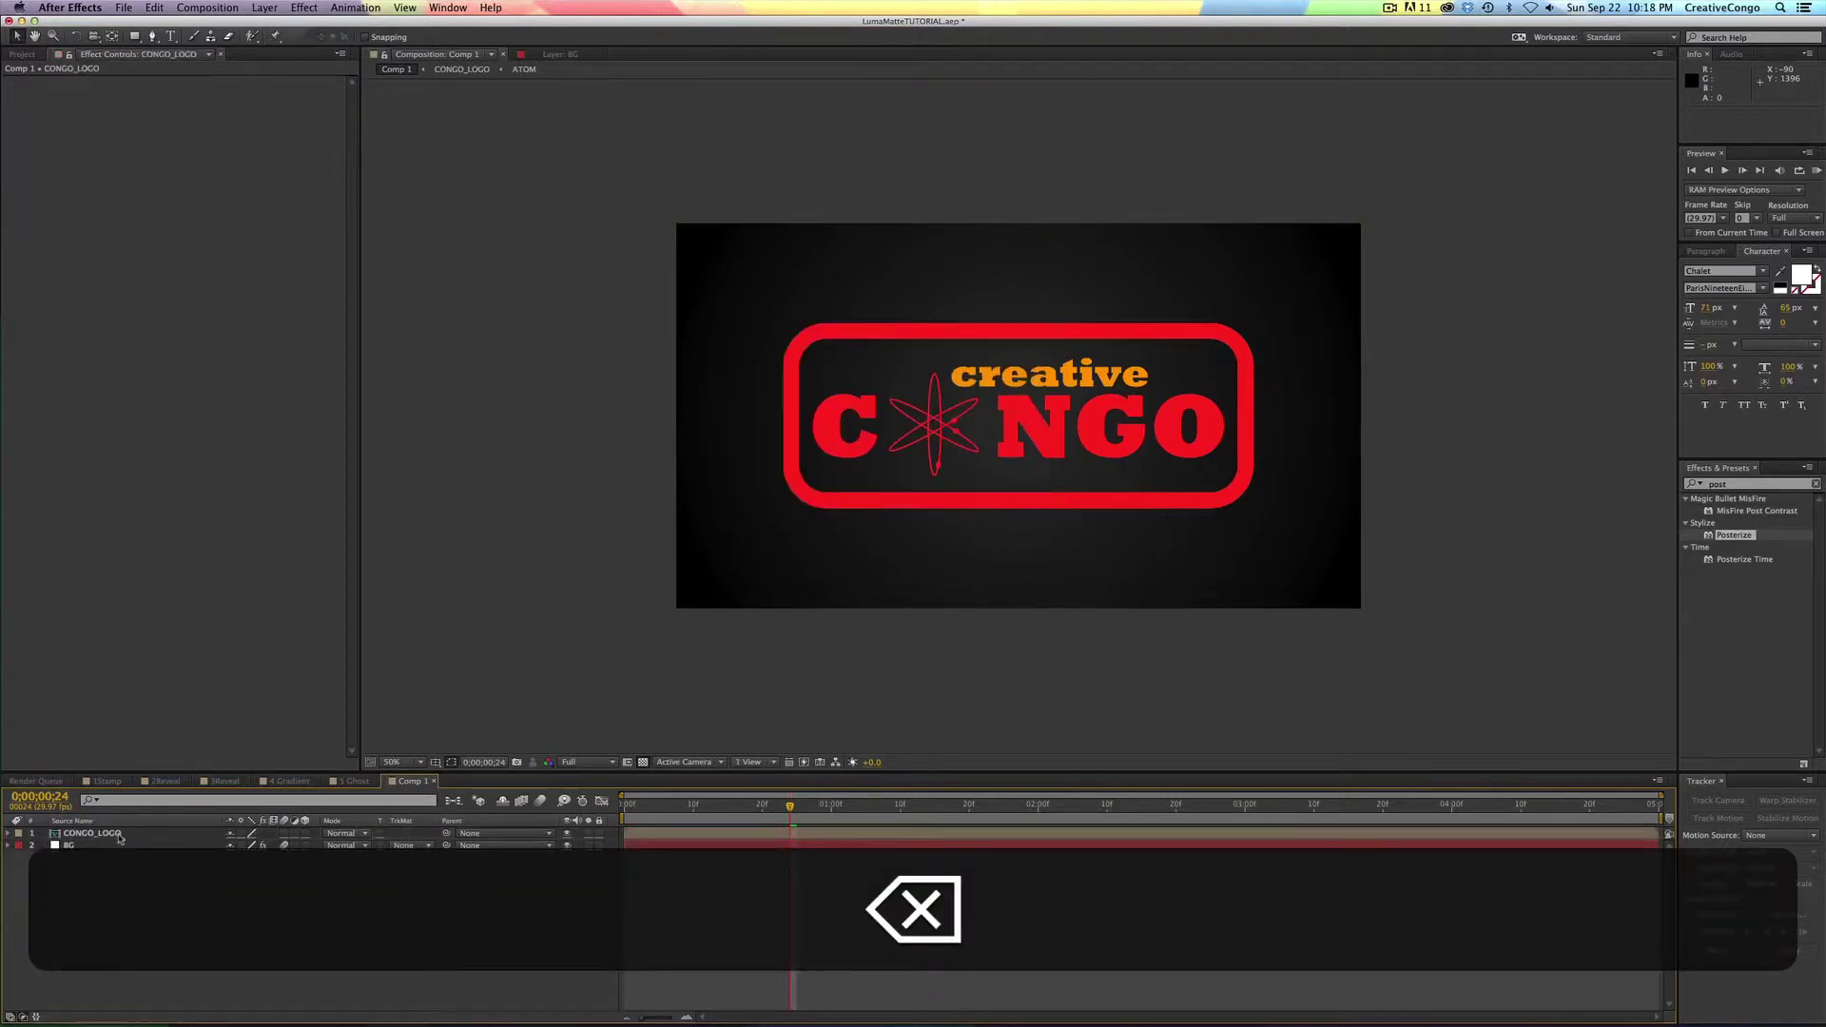
- Add a Bevel and Emboss layer style to the CONGO_LOGO layer
click(125, 835)
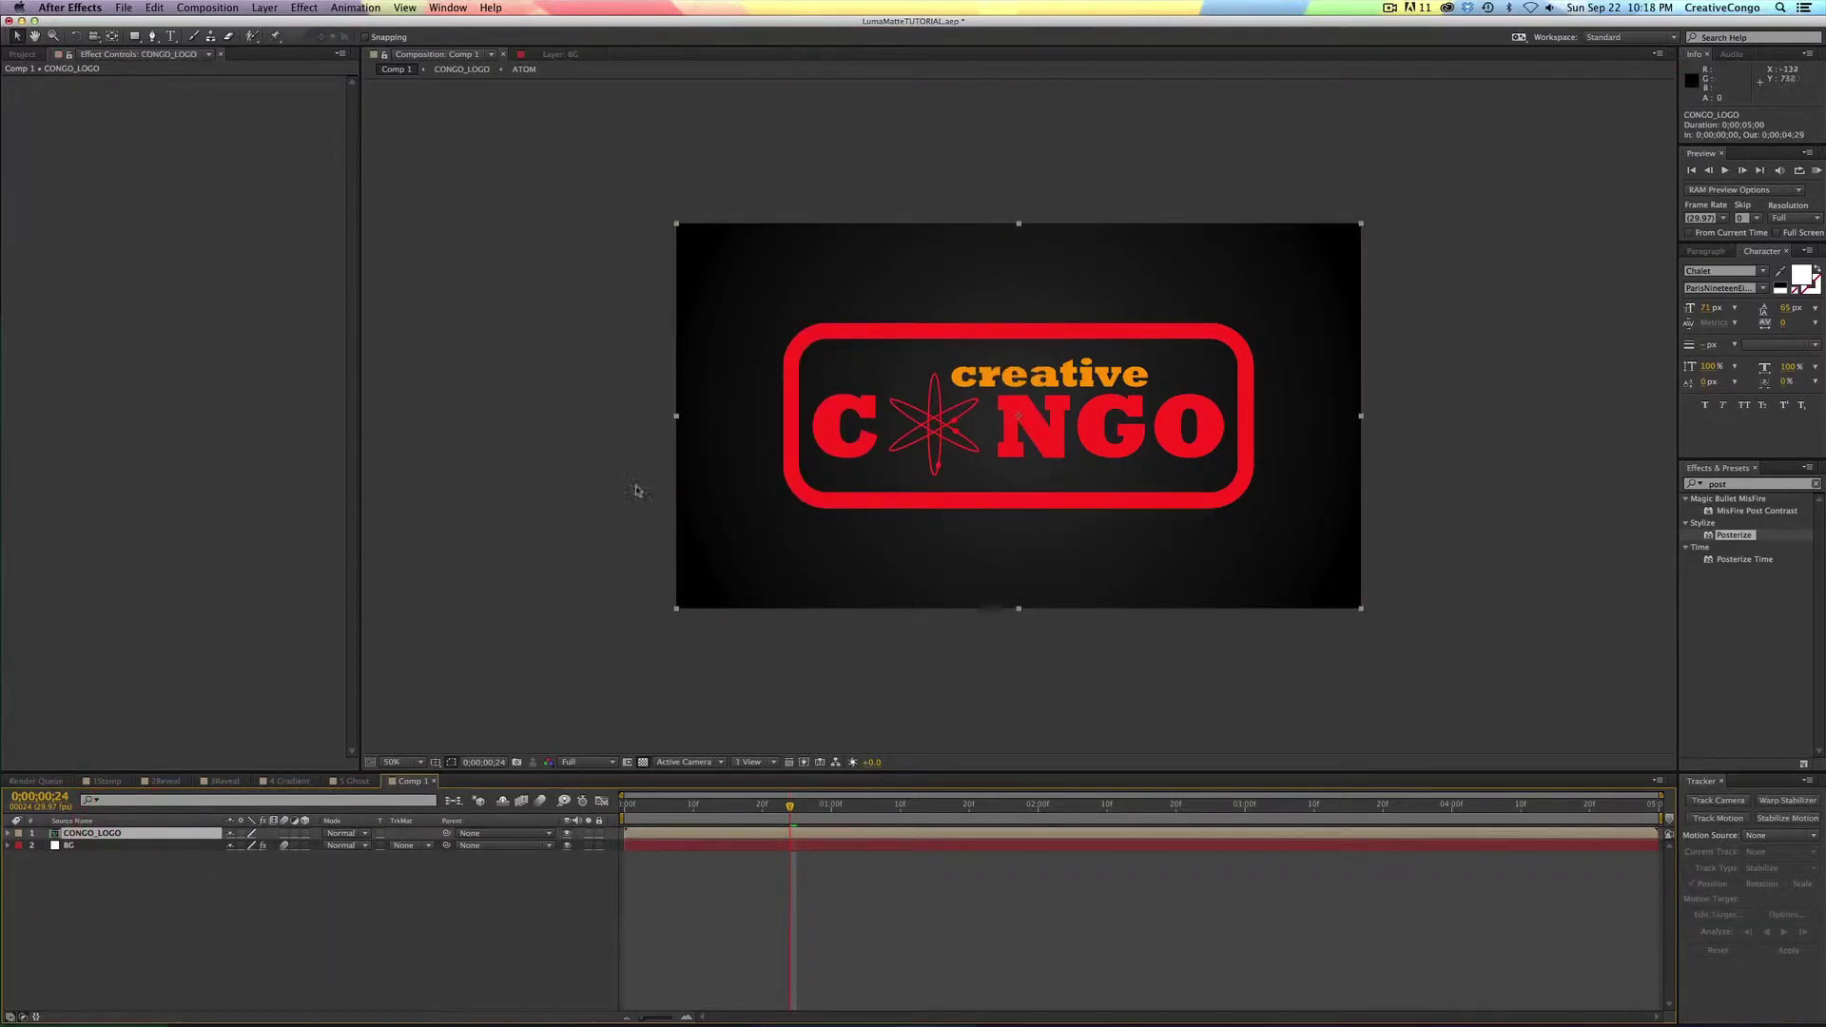
click(263, 8)
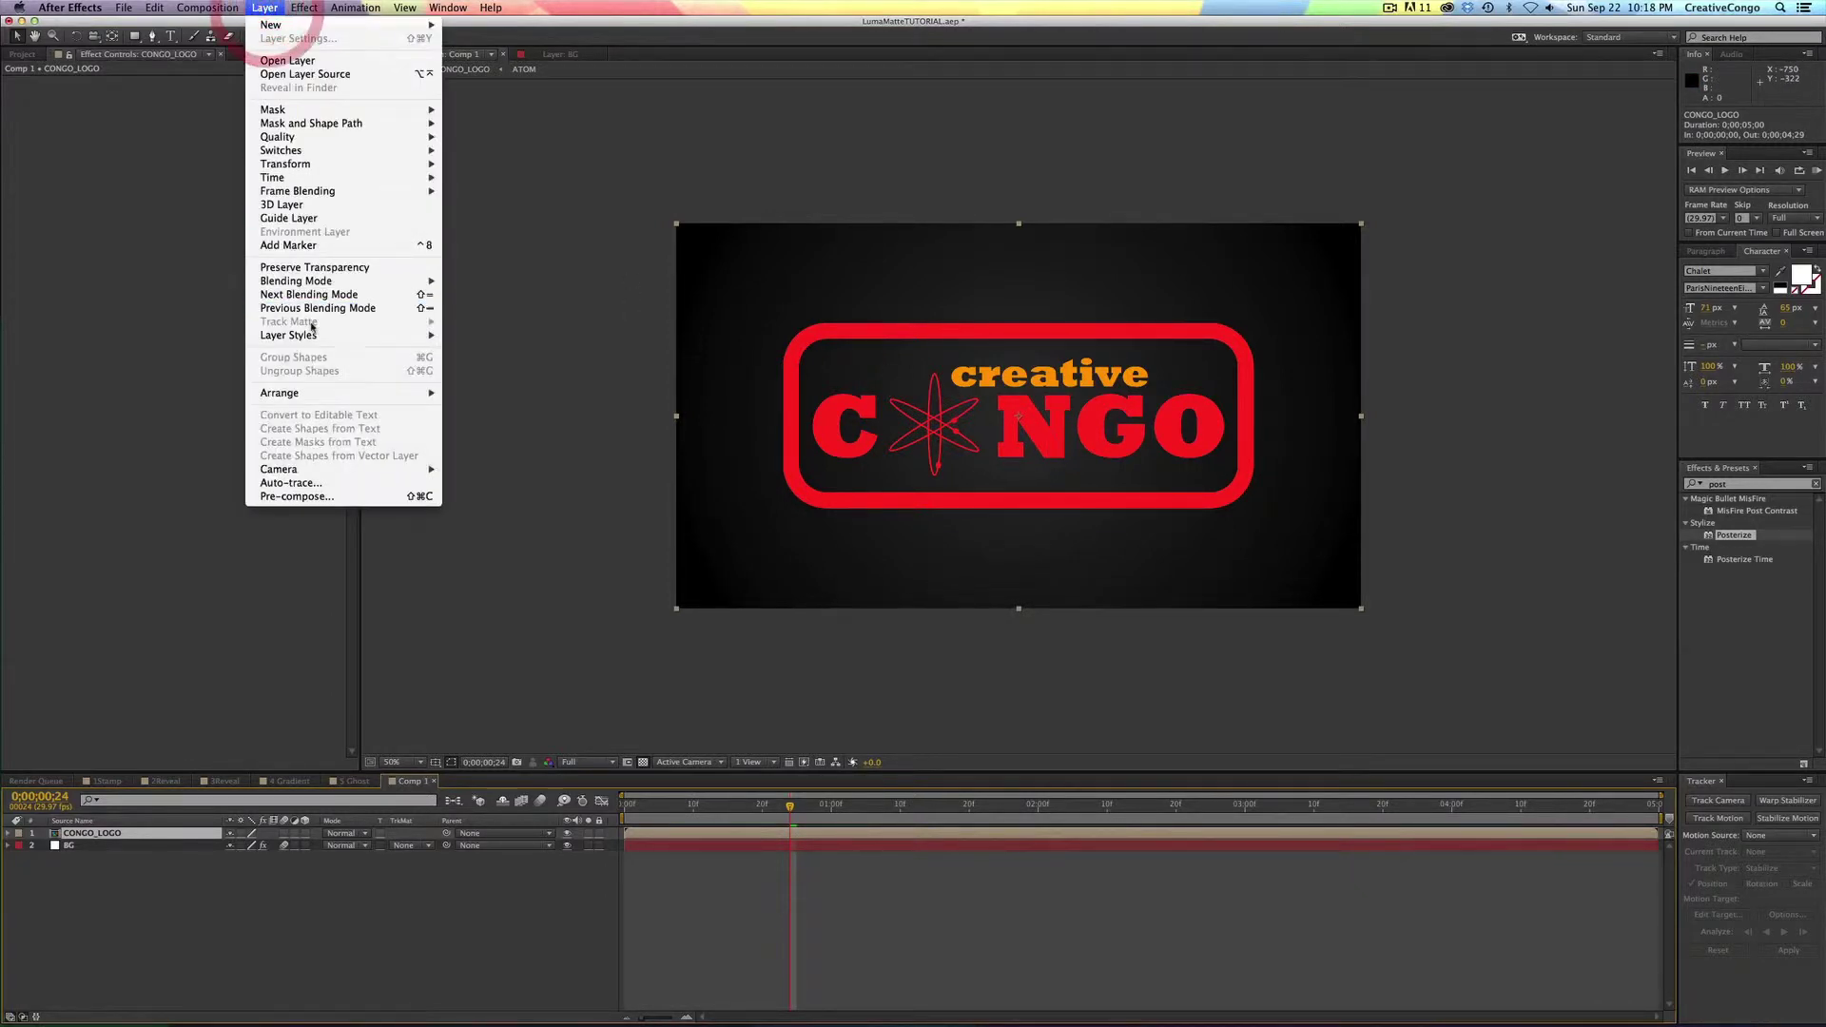
mouse_move(305, 335)
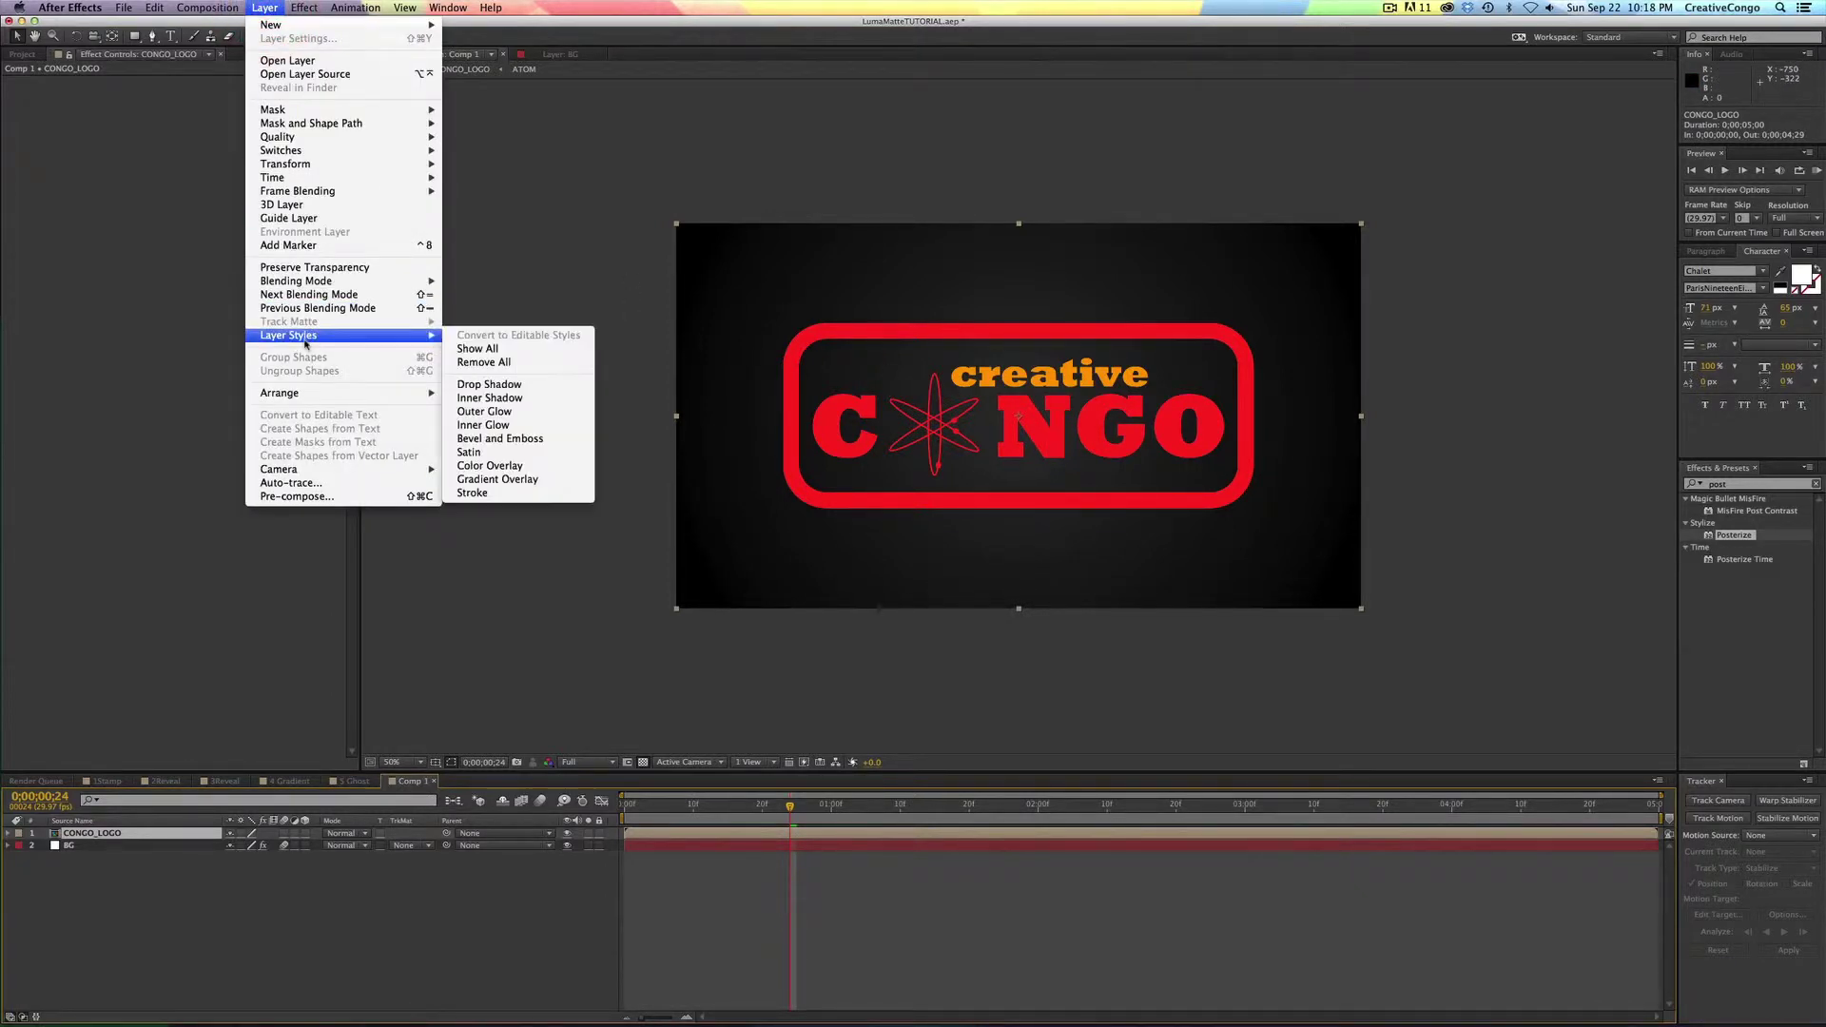
click(533, 440)
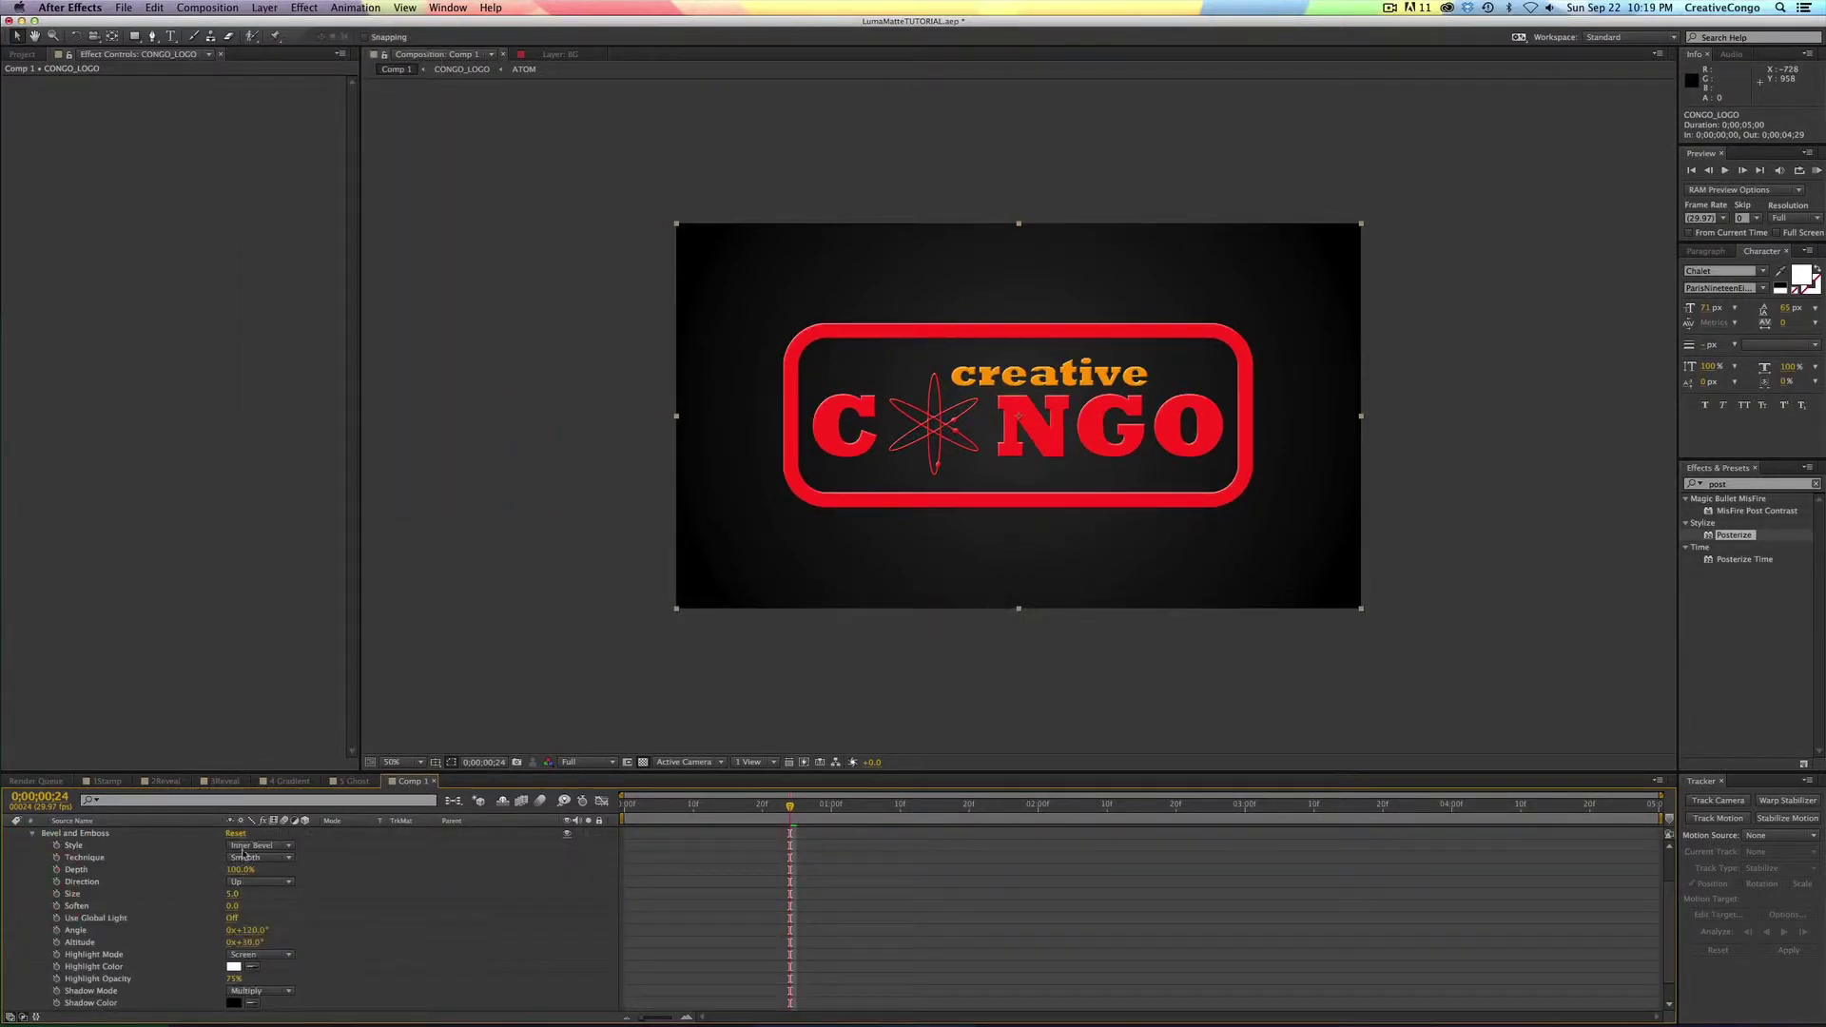
- Set the logo's Bevel and Emboss style to Outer Bevel and its technique to Chisel Hard
click(250, 846)
click(252, 849)
click(282, 880)
click(157, 884)
click(235, 859)
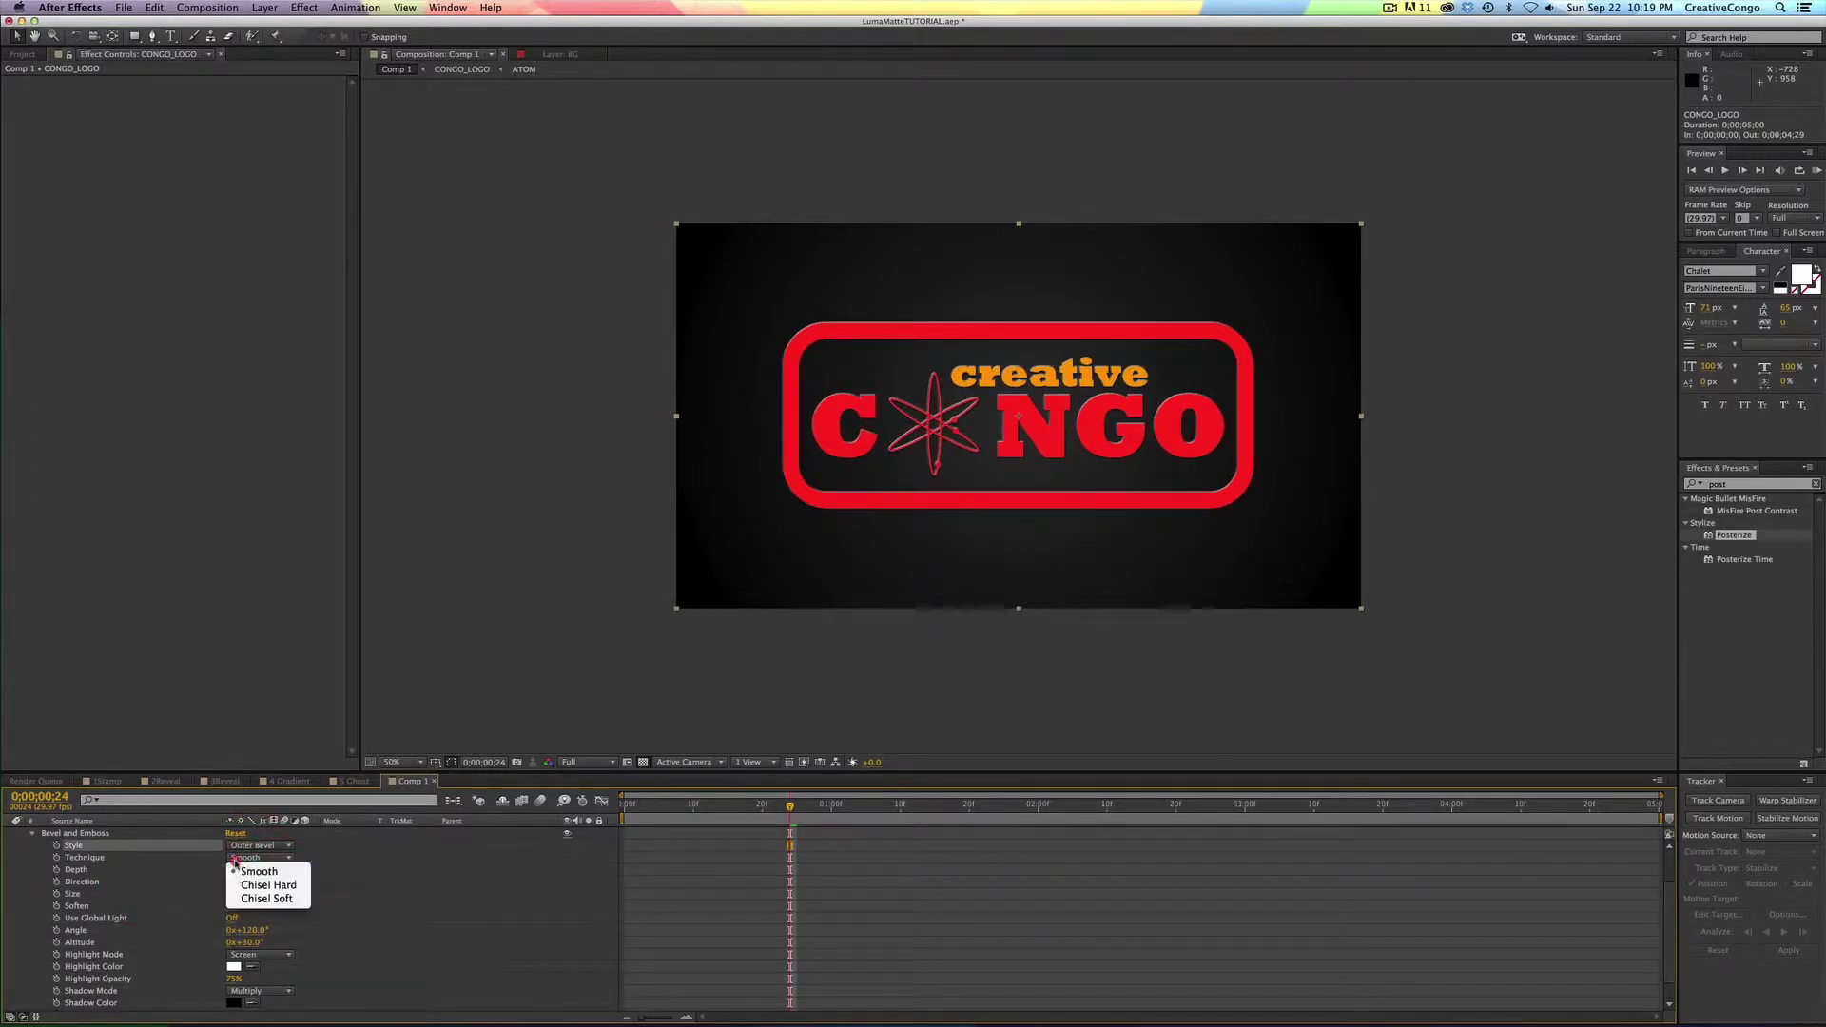
click(268, 884)
- Set the logo's Bevel and Emboss Soften value to 10 and collapse the CONGO_LOGO layer's properties
click(233, 905)
text(10)
key(Return)
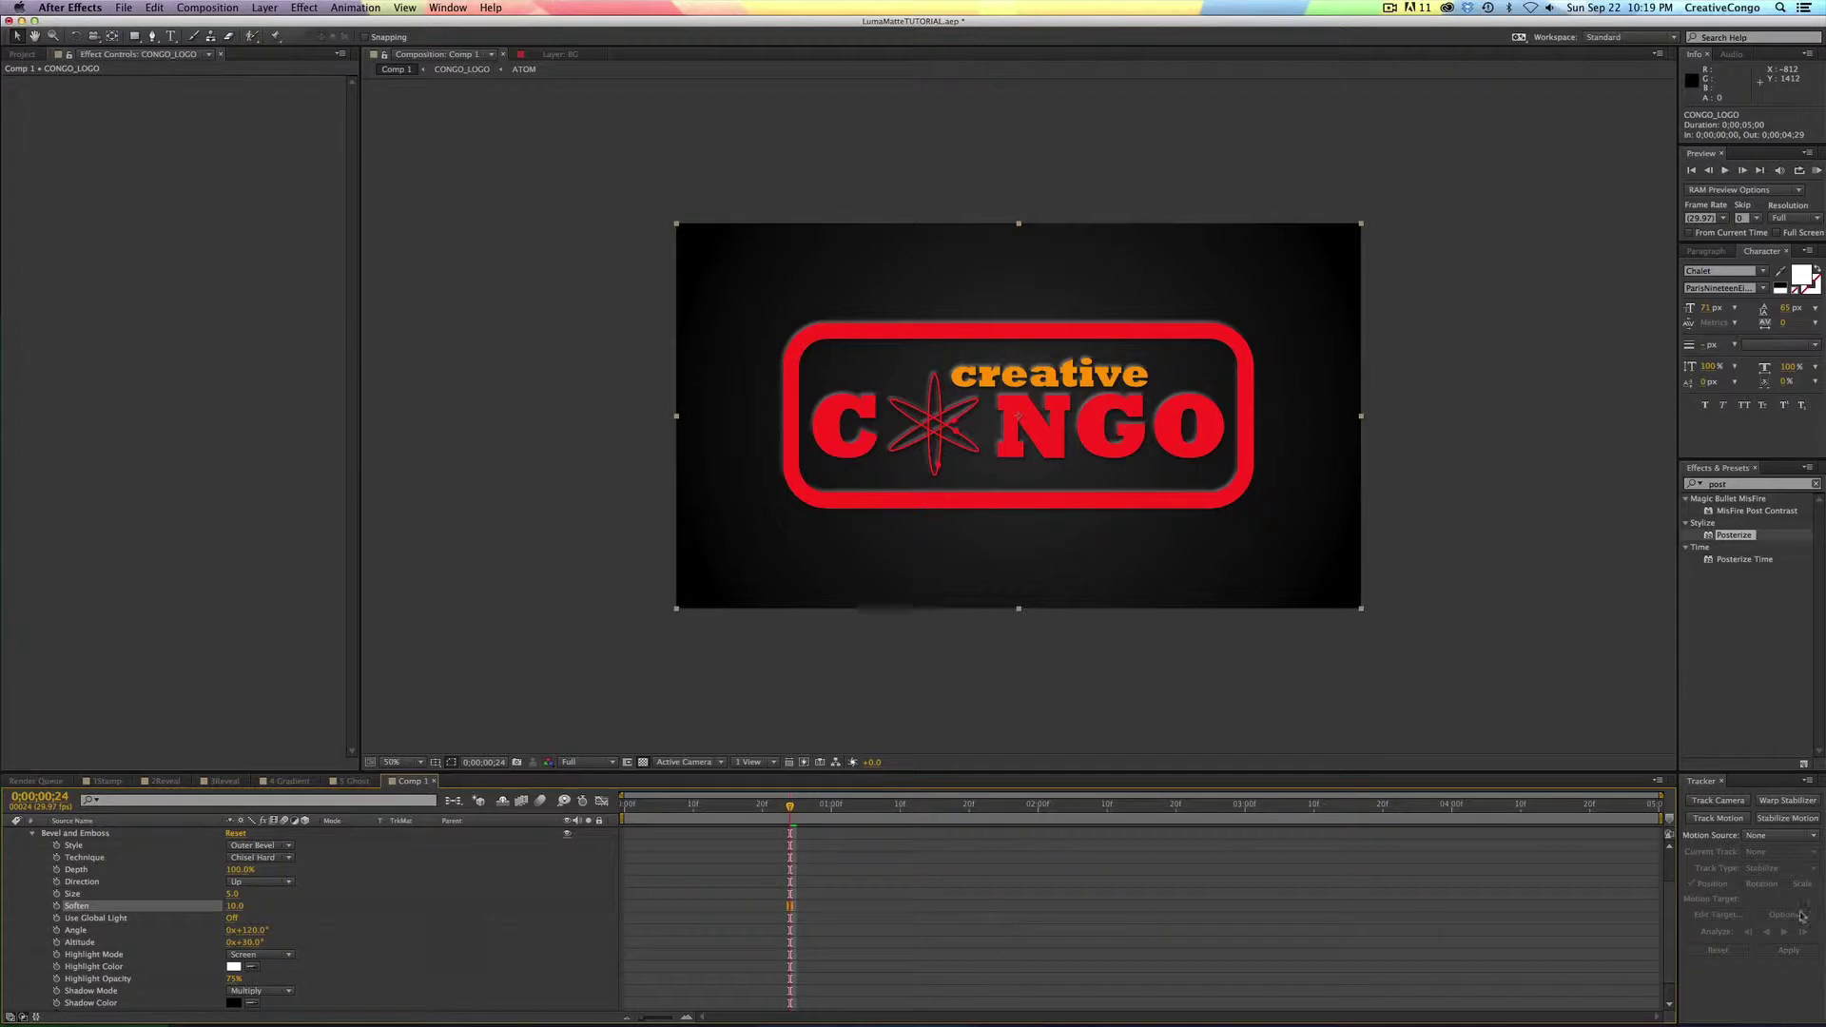
scroll(1664, 913, up, 2)
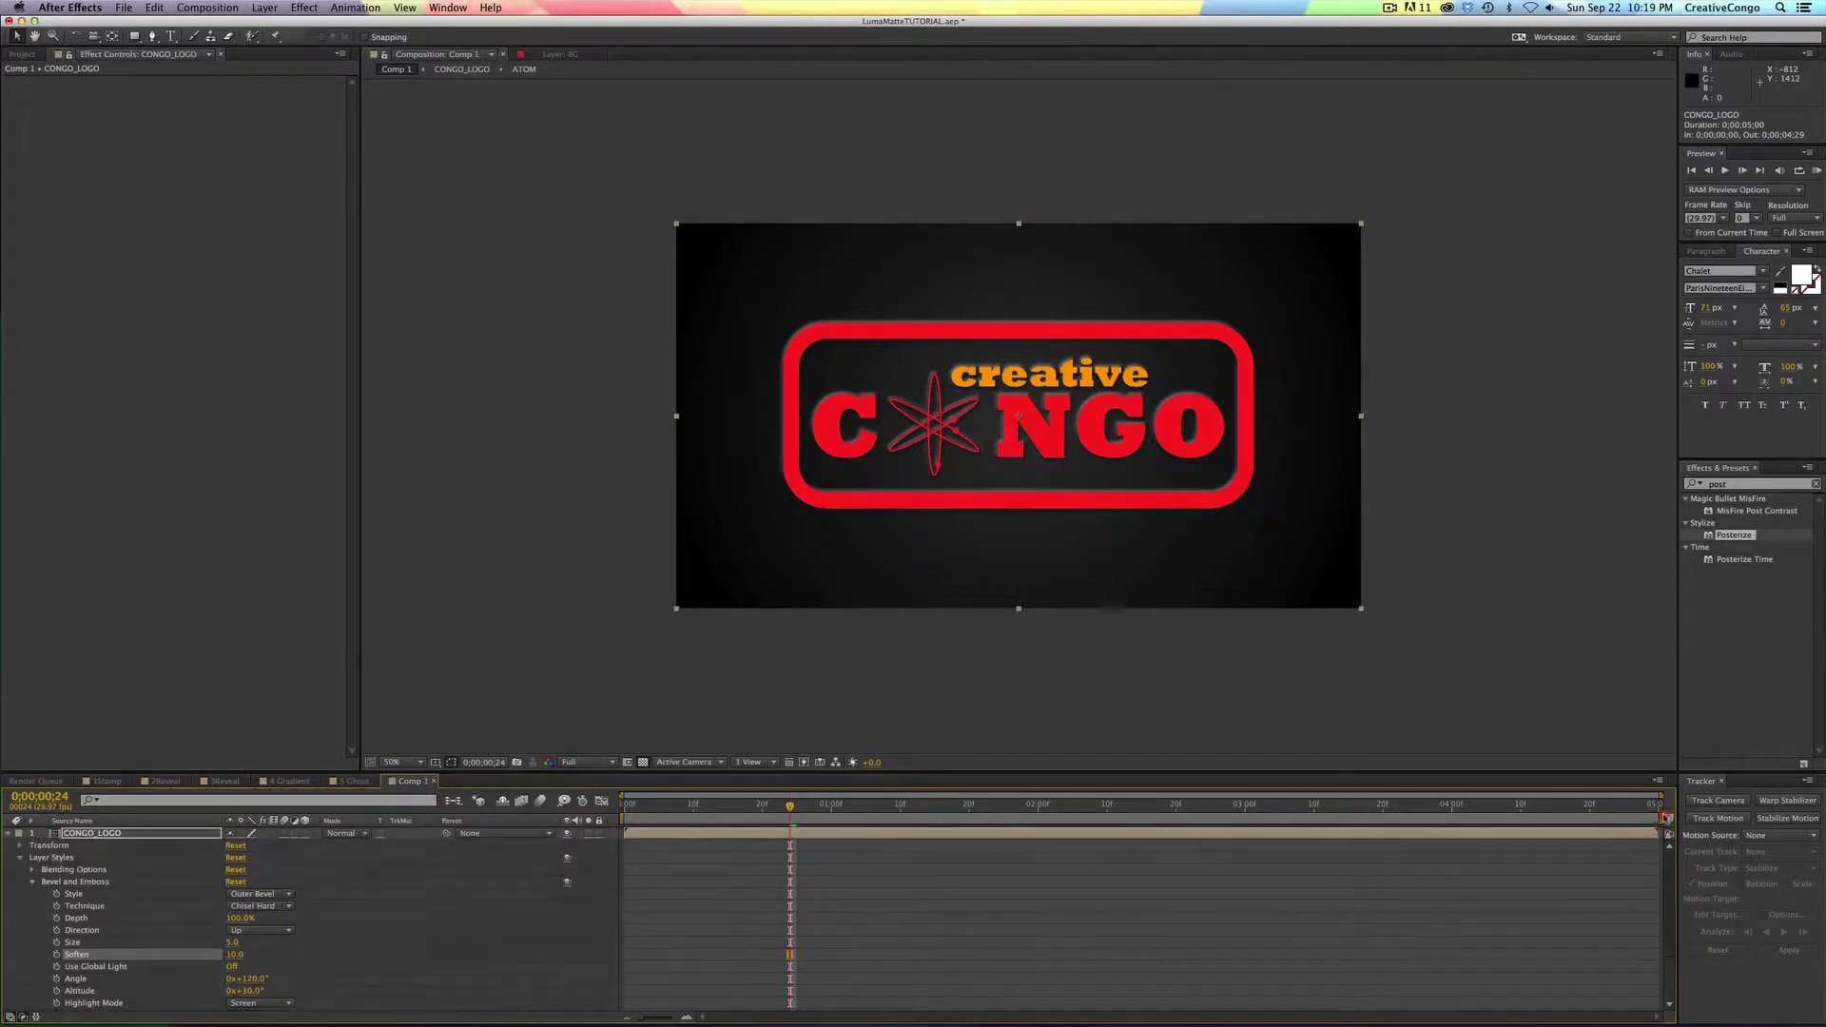
click(9, 833)
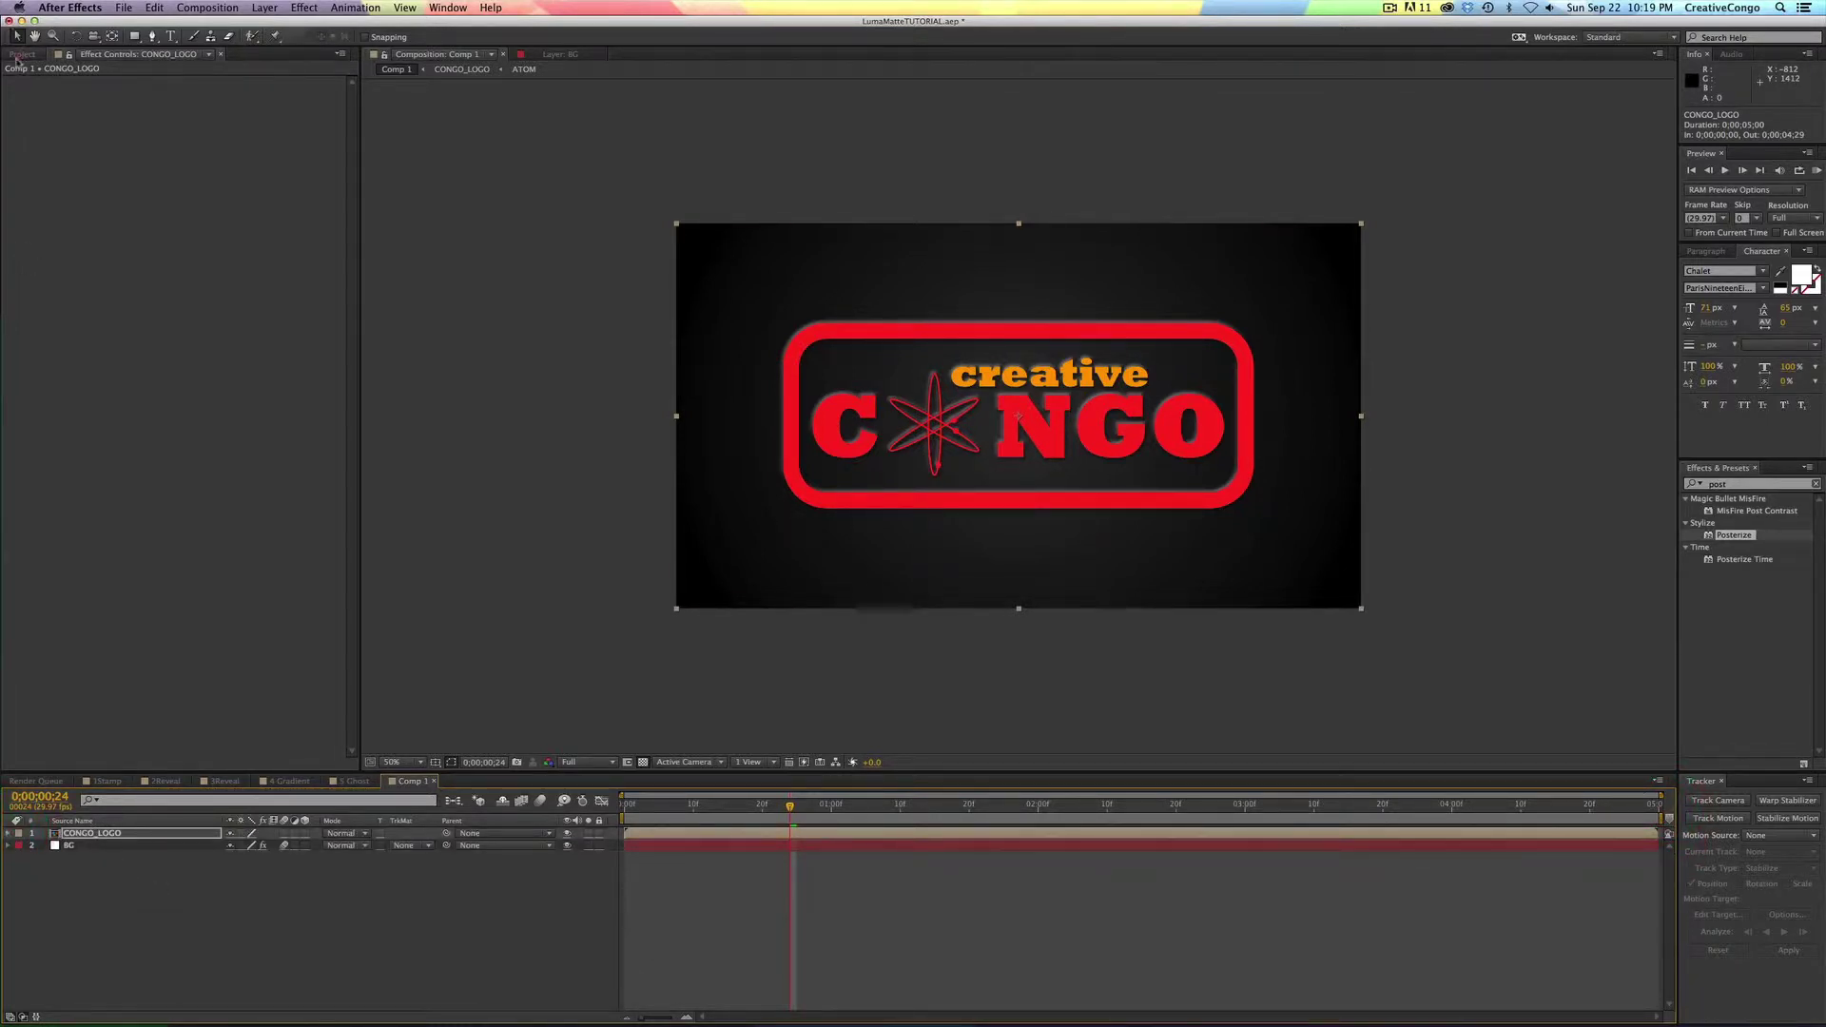
- Look through the project's texture images and add Wood.JPG to the composition as a layer above CONGO_LOGO
click(20, 55)
click(34, 453)
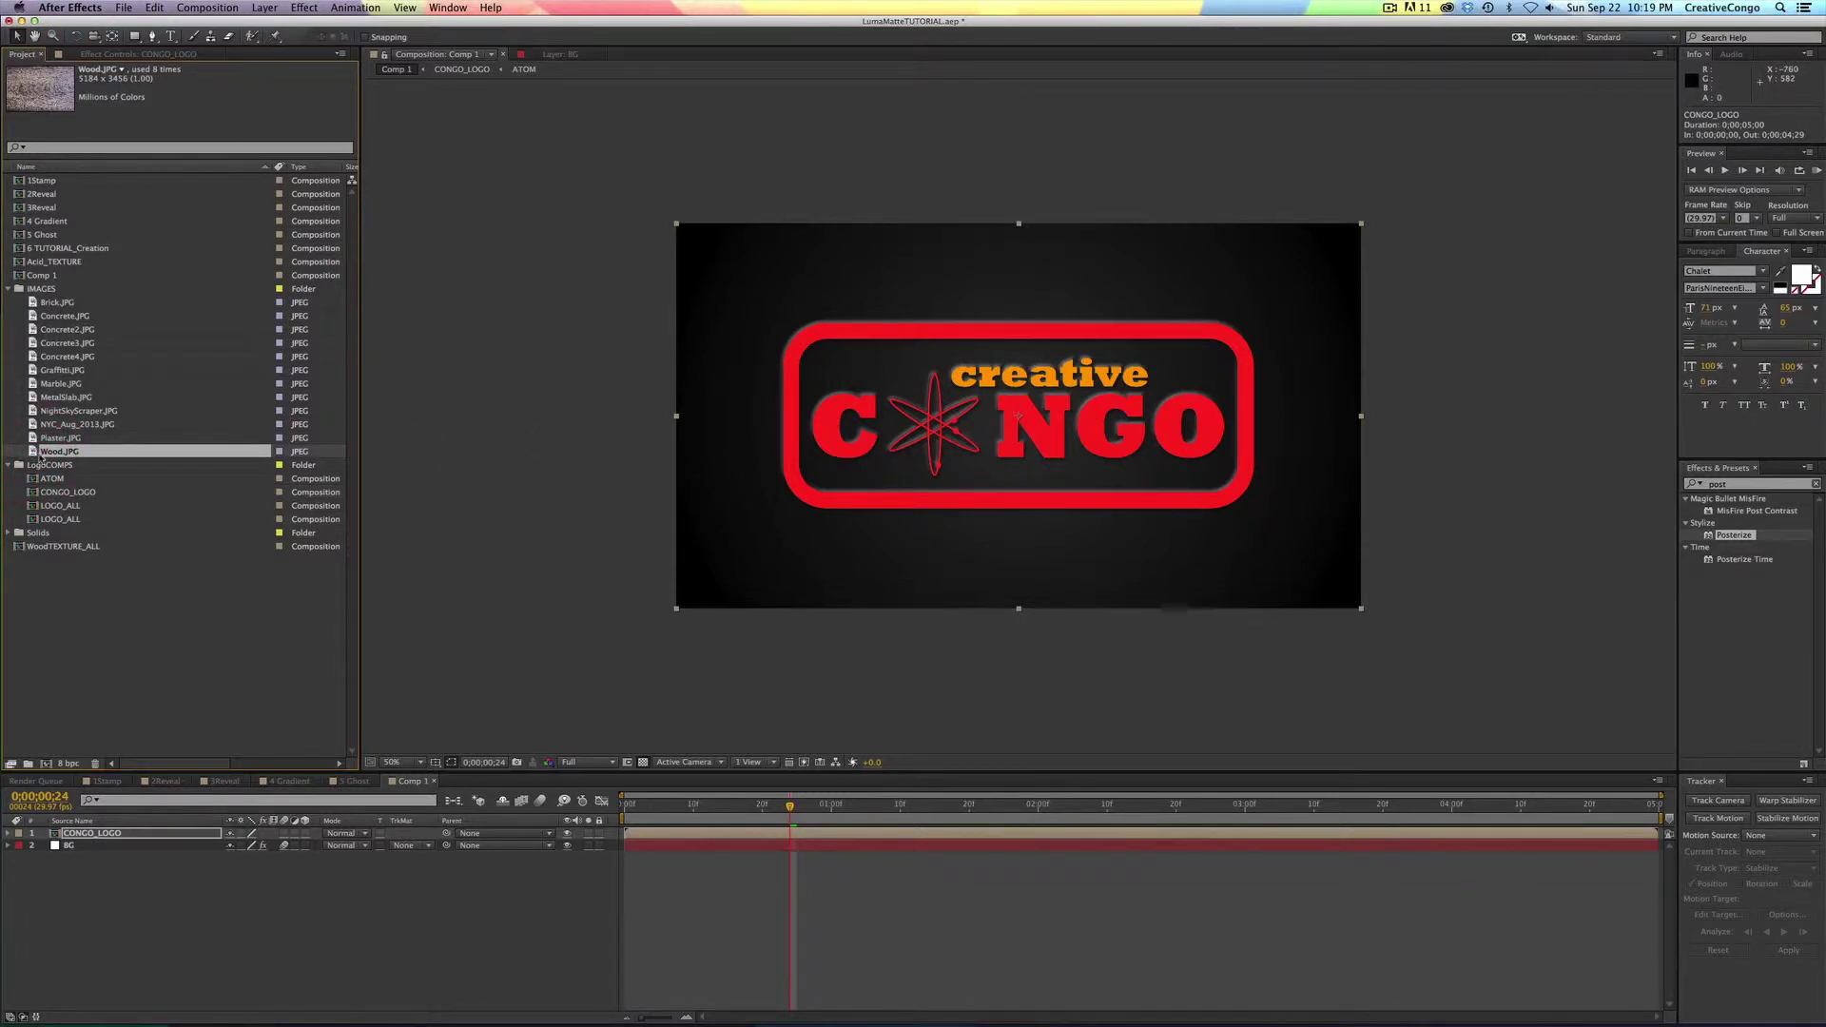
click(38, 370)
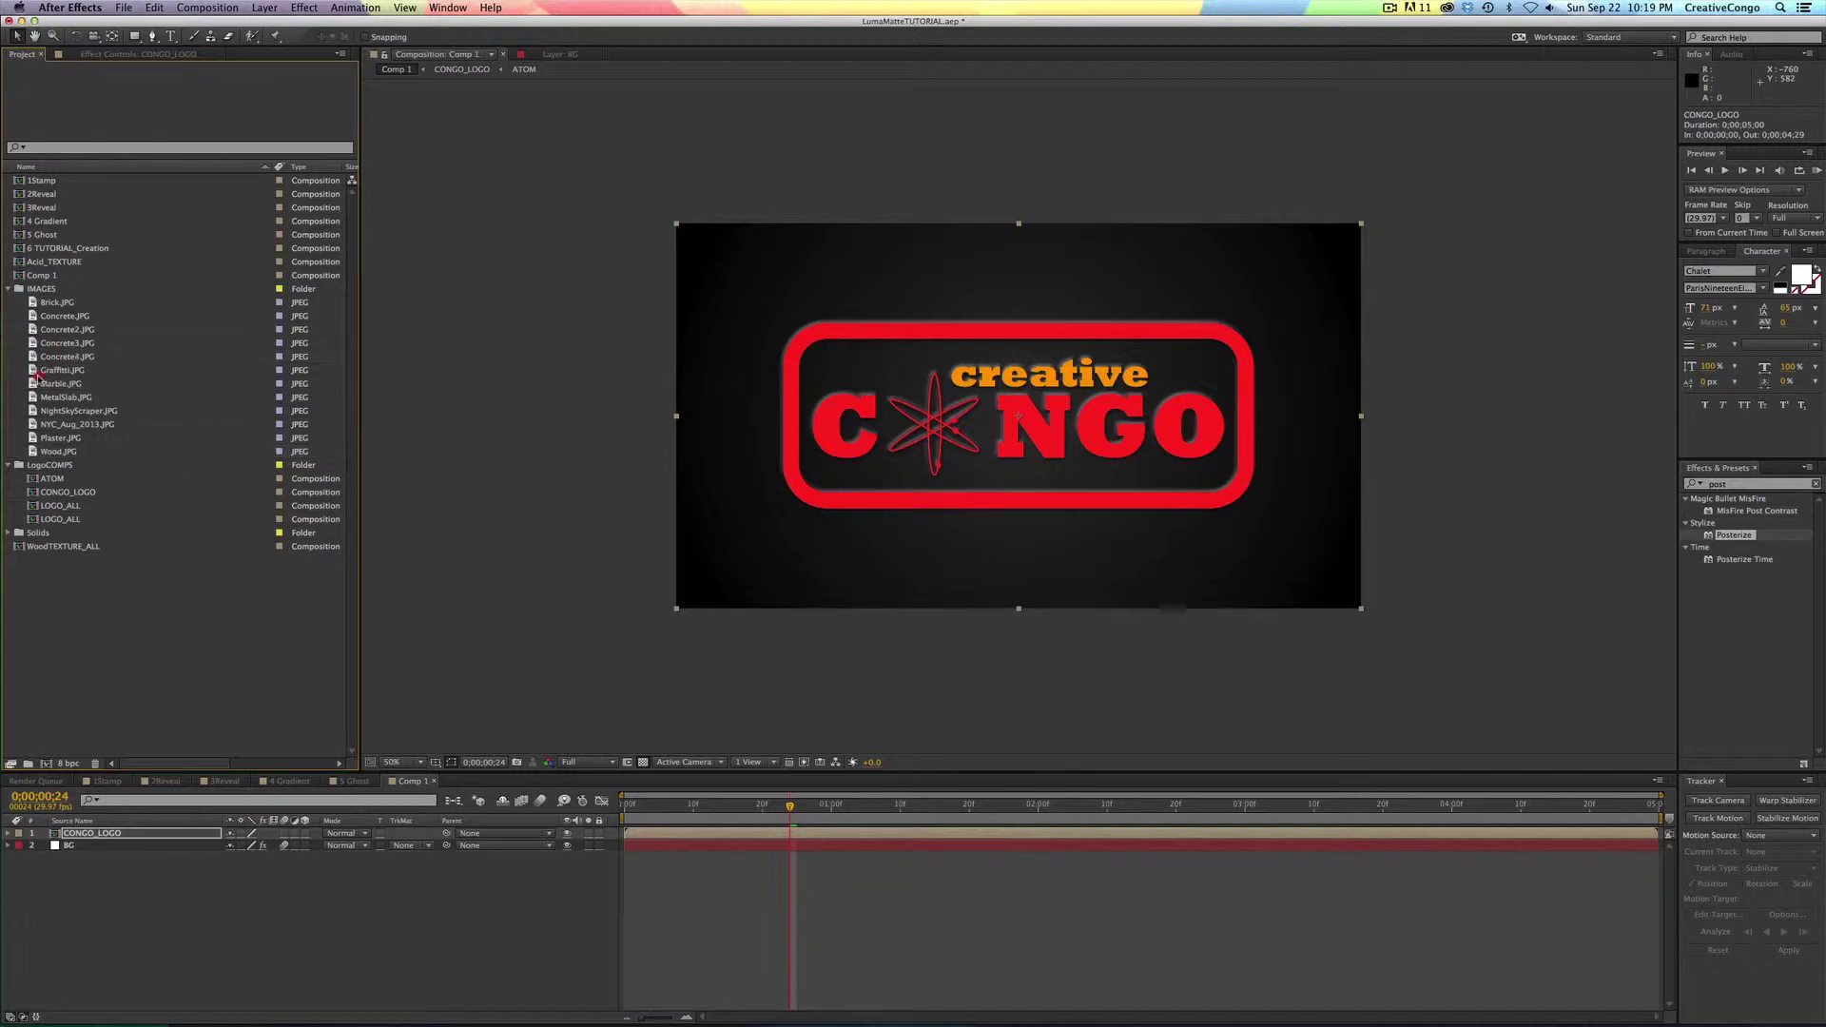
click(32, 303)
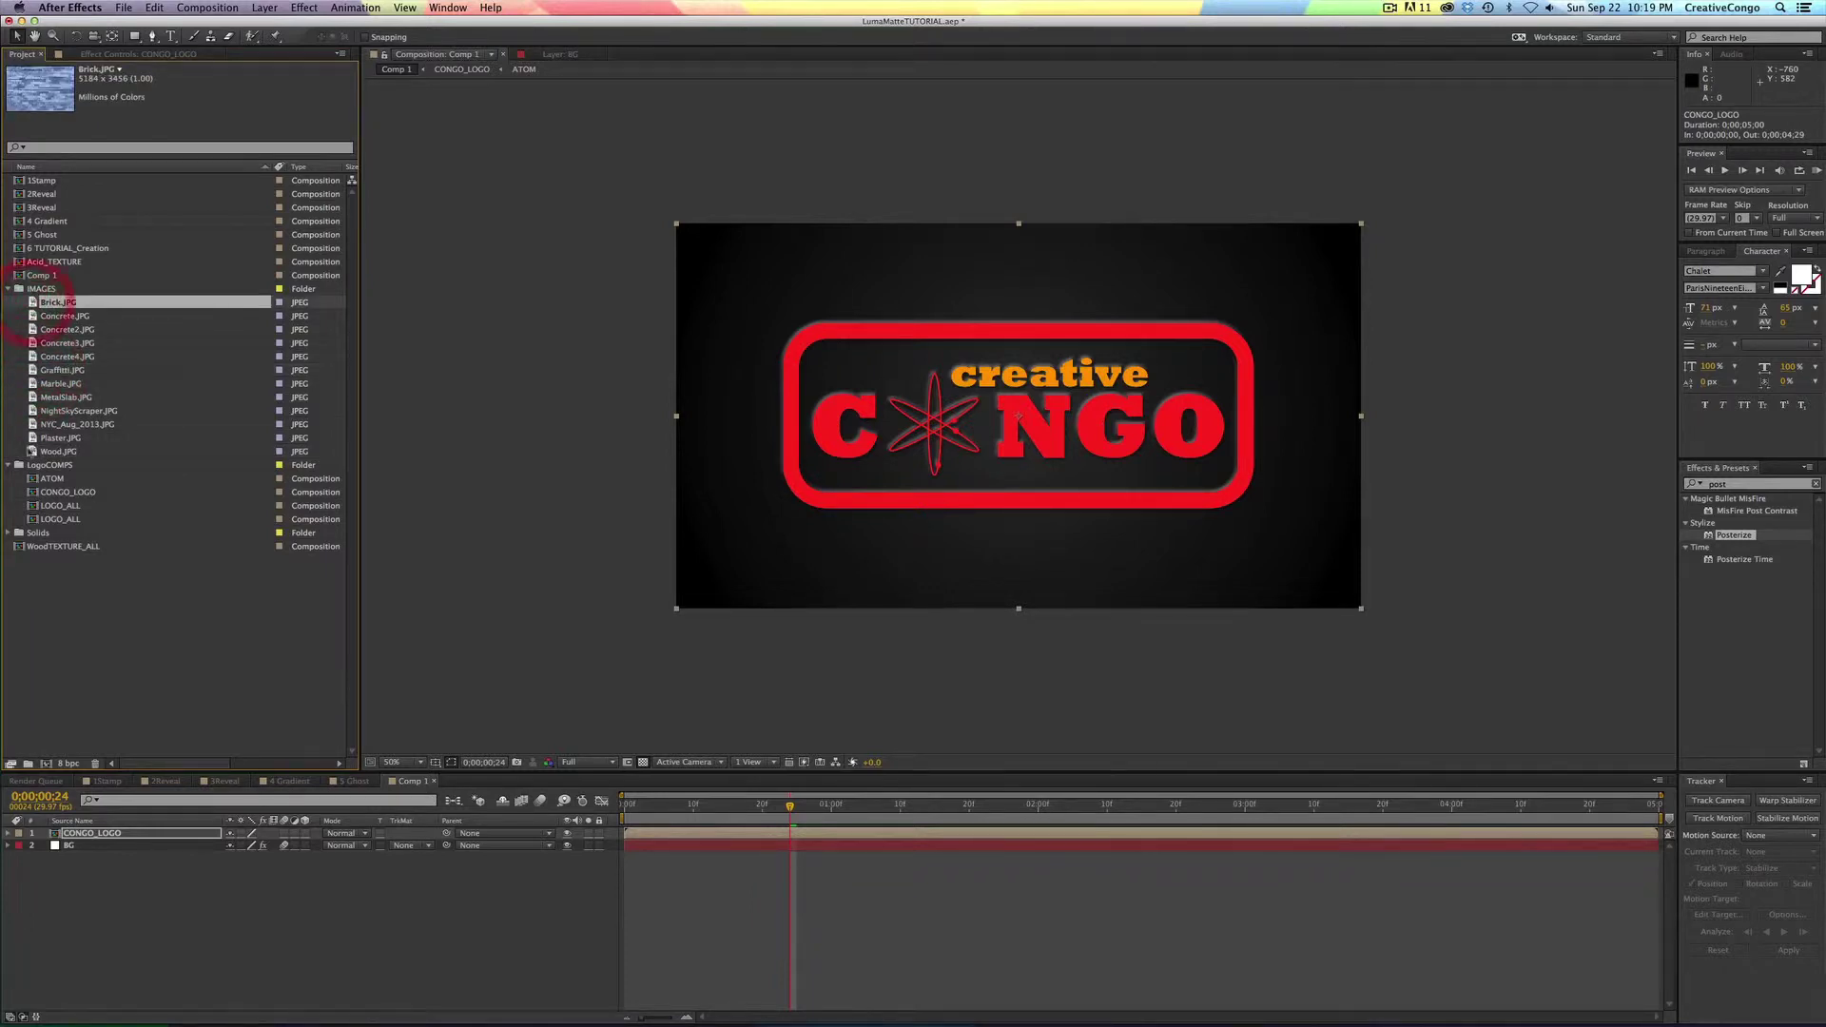
click(32, 453)
drag(32, 451, 73, 834)
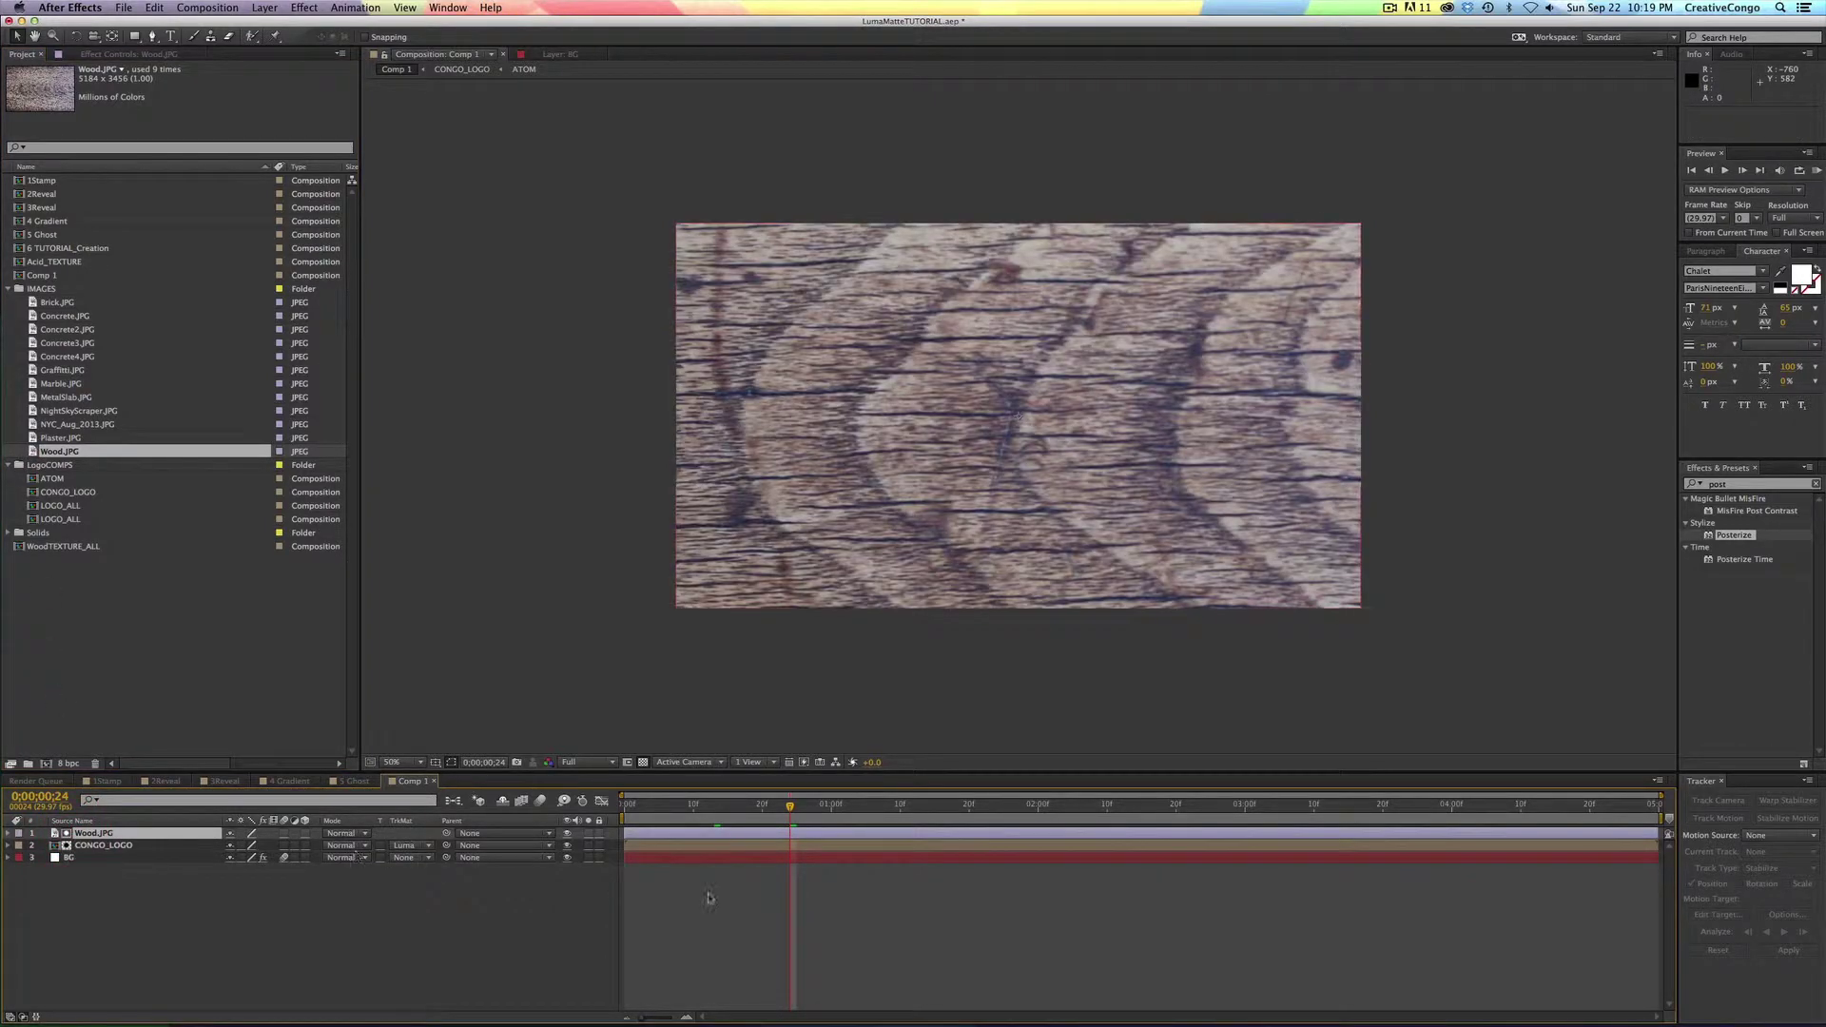
- Clear the CONGO_LOGO layer's track matte and set it to Luma Matte "Wood.JPG"
click(772, 833)
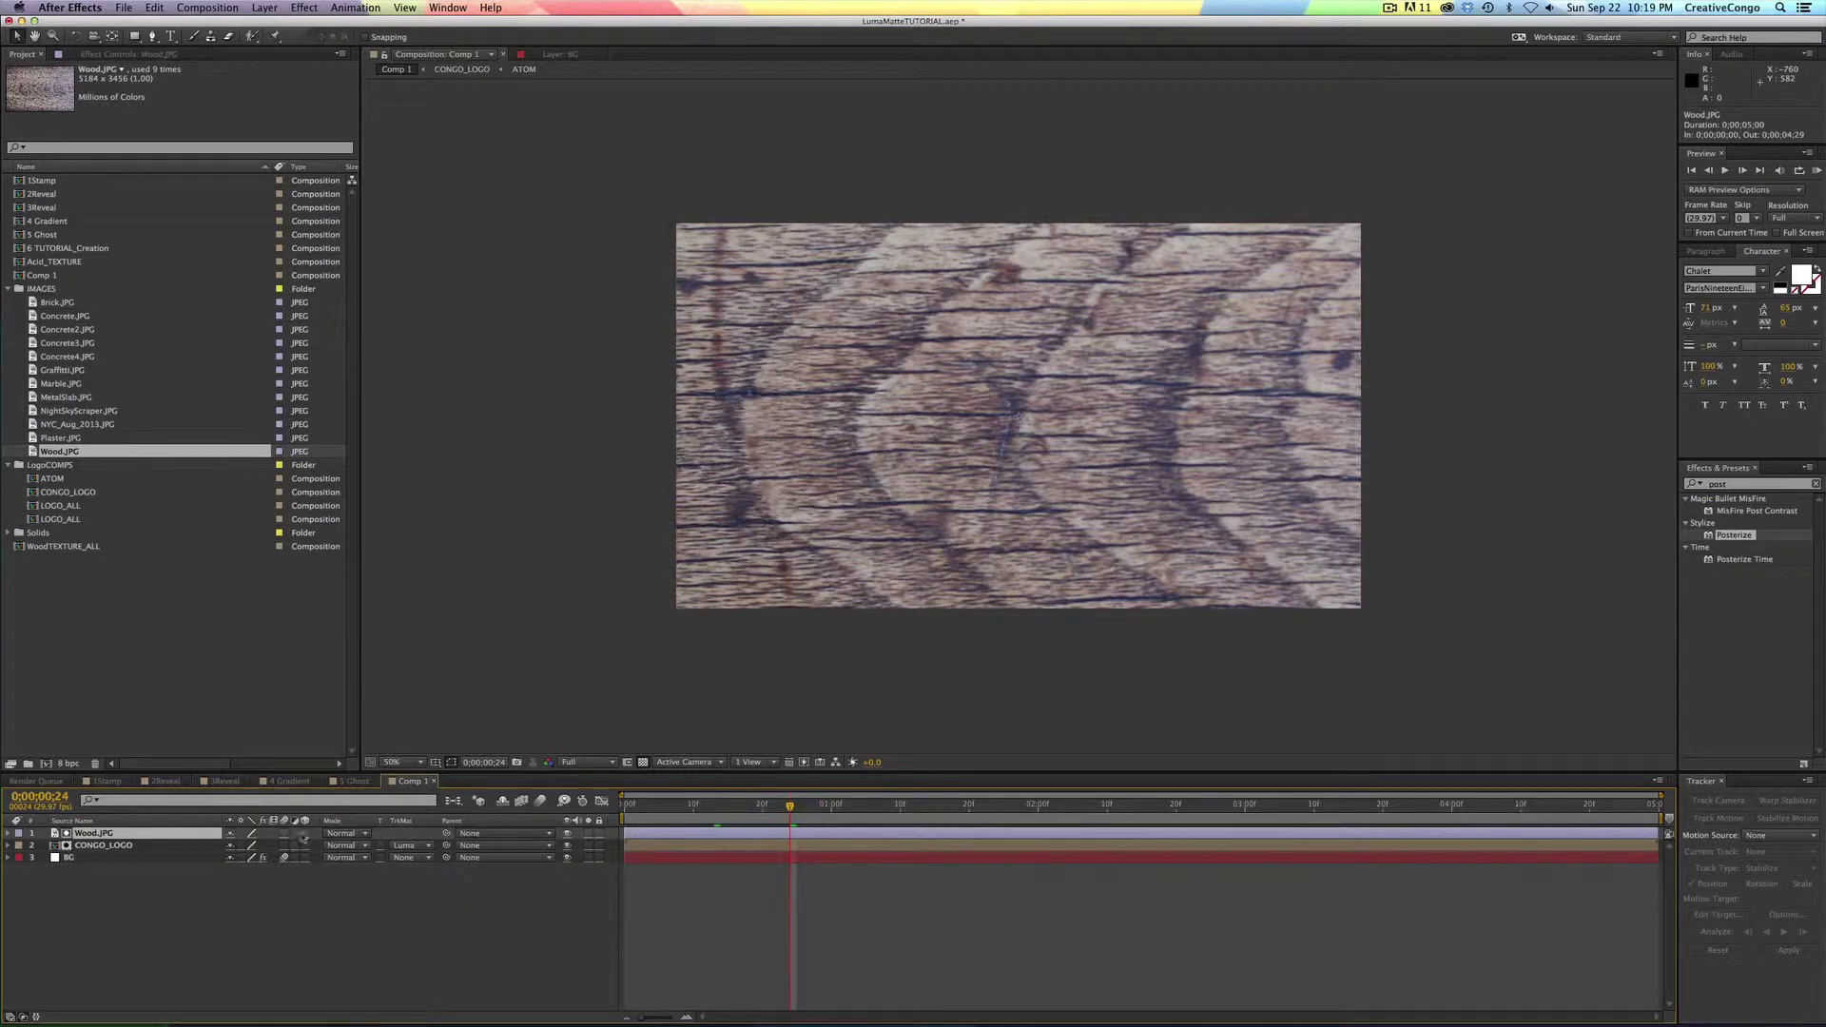
click(94, 834)
click(116, 845)
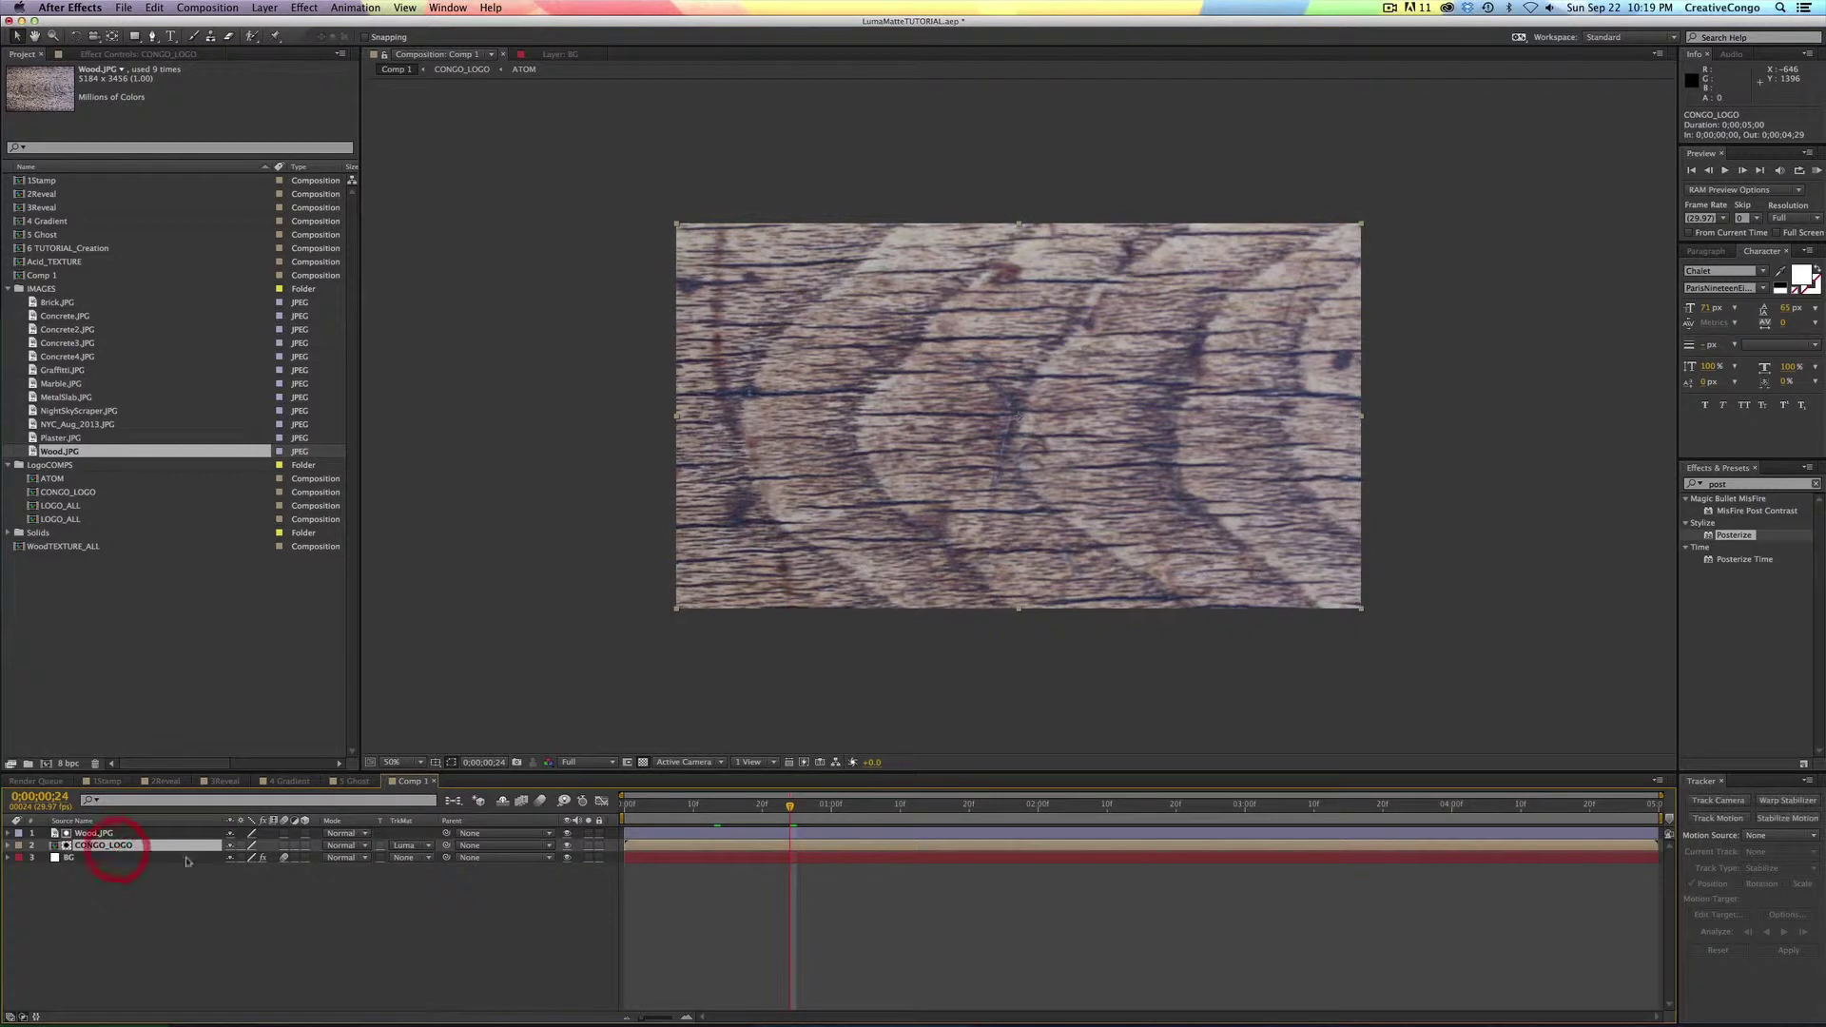
click(398, 852)
click(405, 850)
click(403, 847)
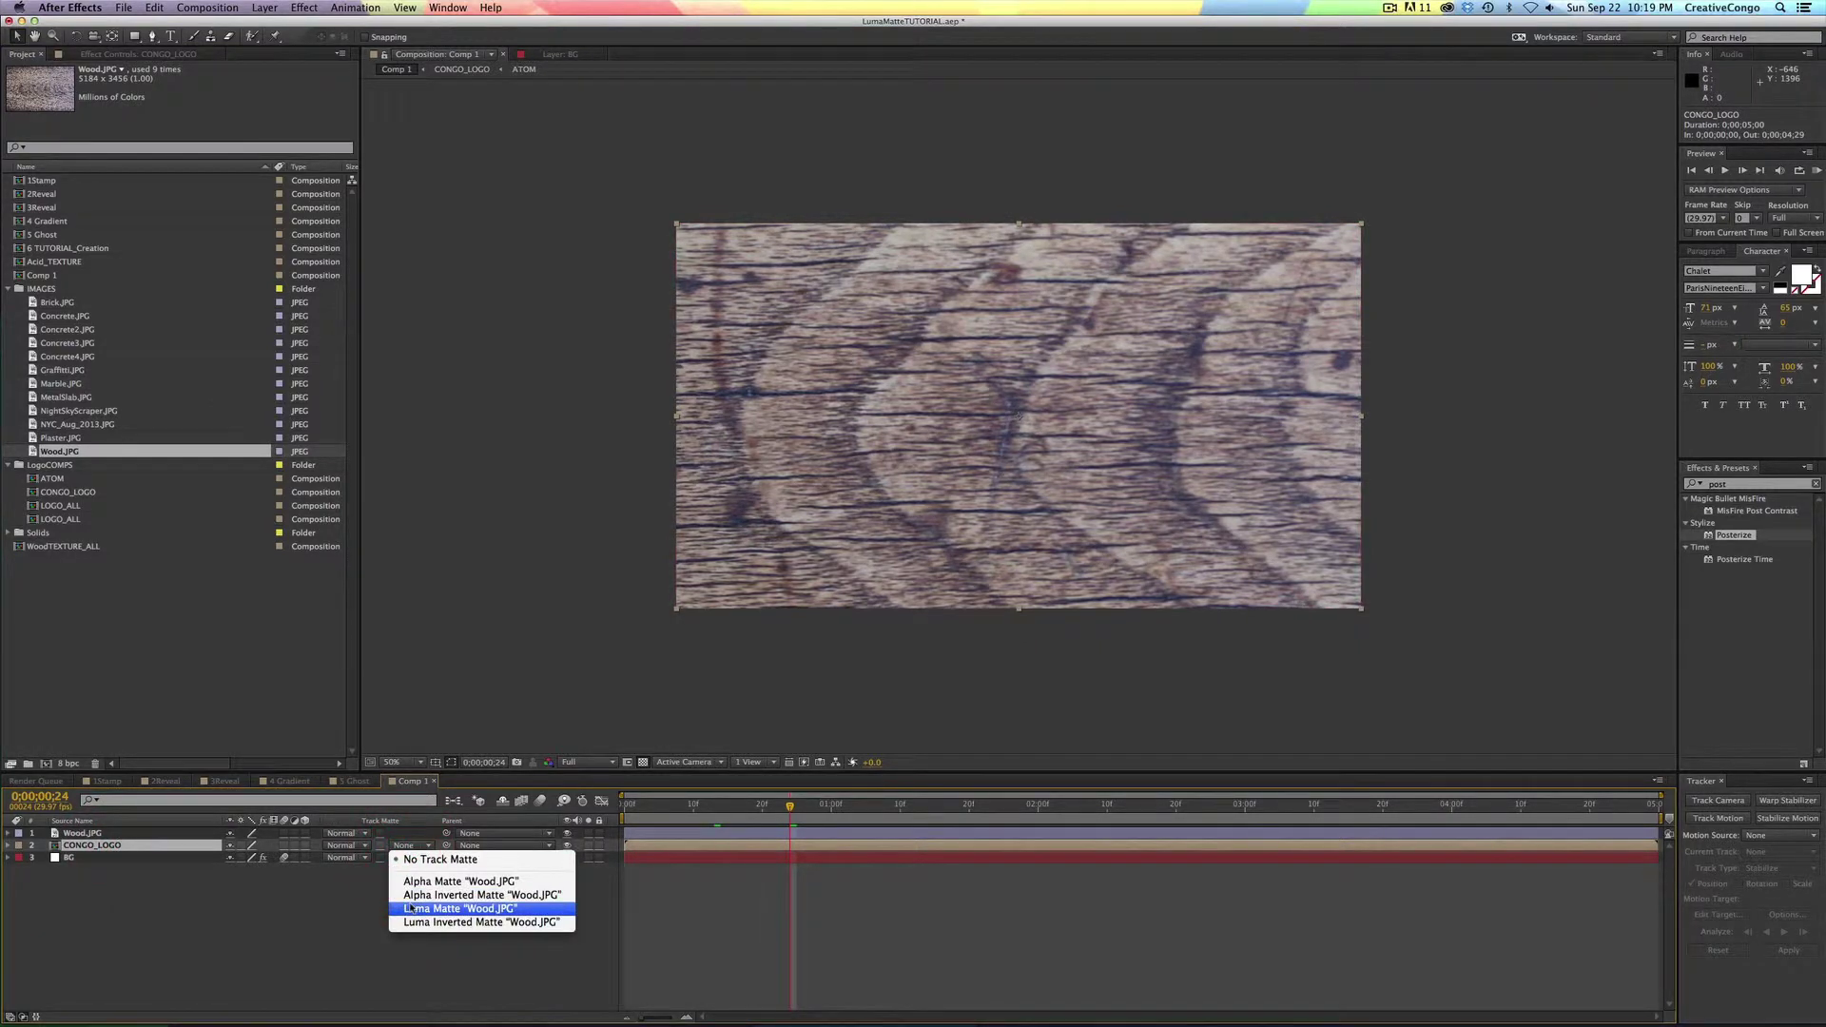
click(410, 907)
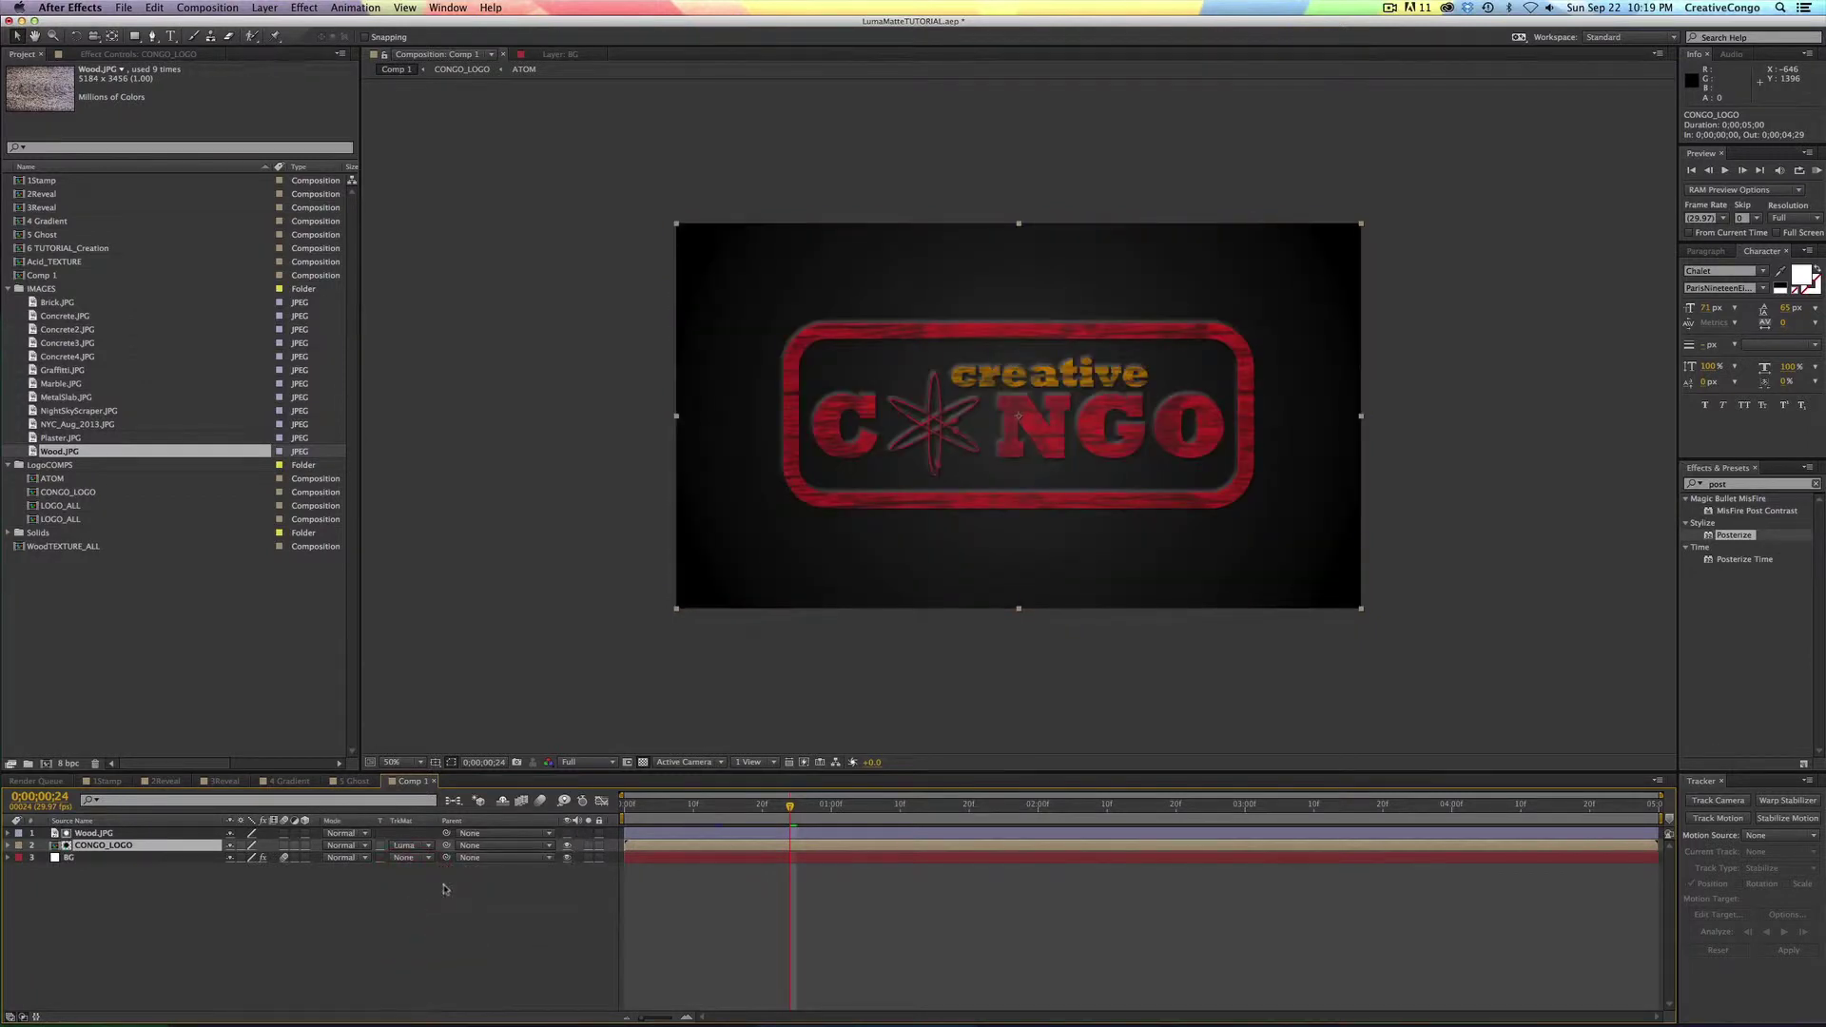
- Show the Wood.JPG layer to compare its texture with the logo's transparency, and hide it again
click(568, 833)
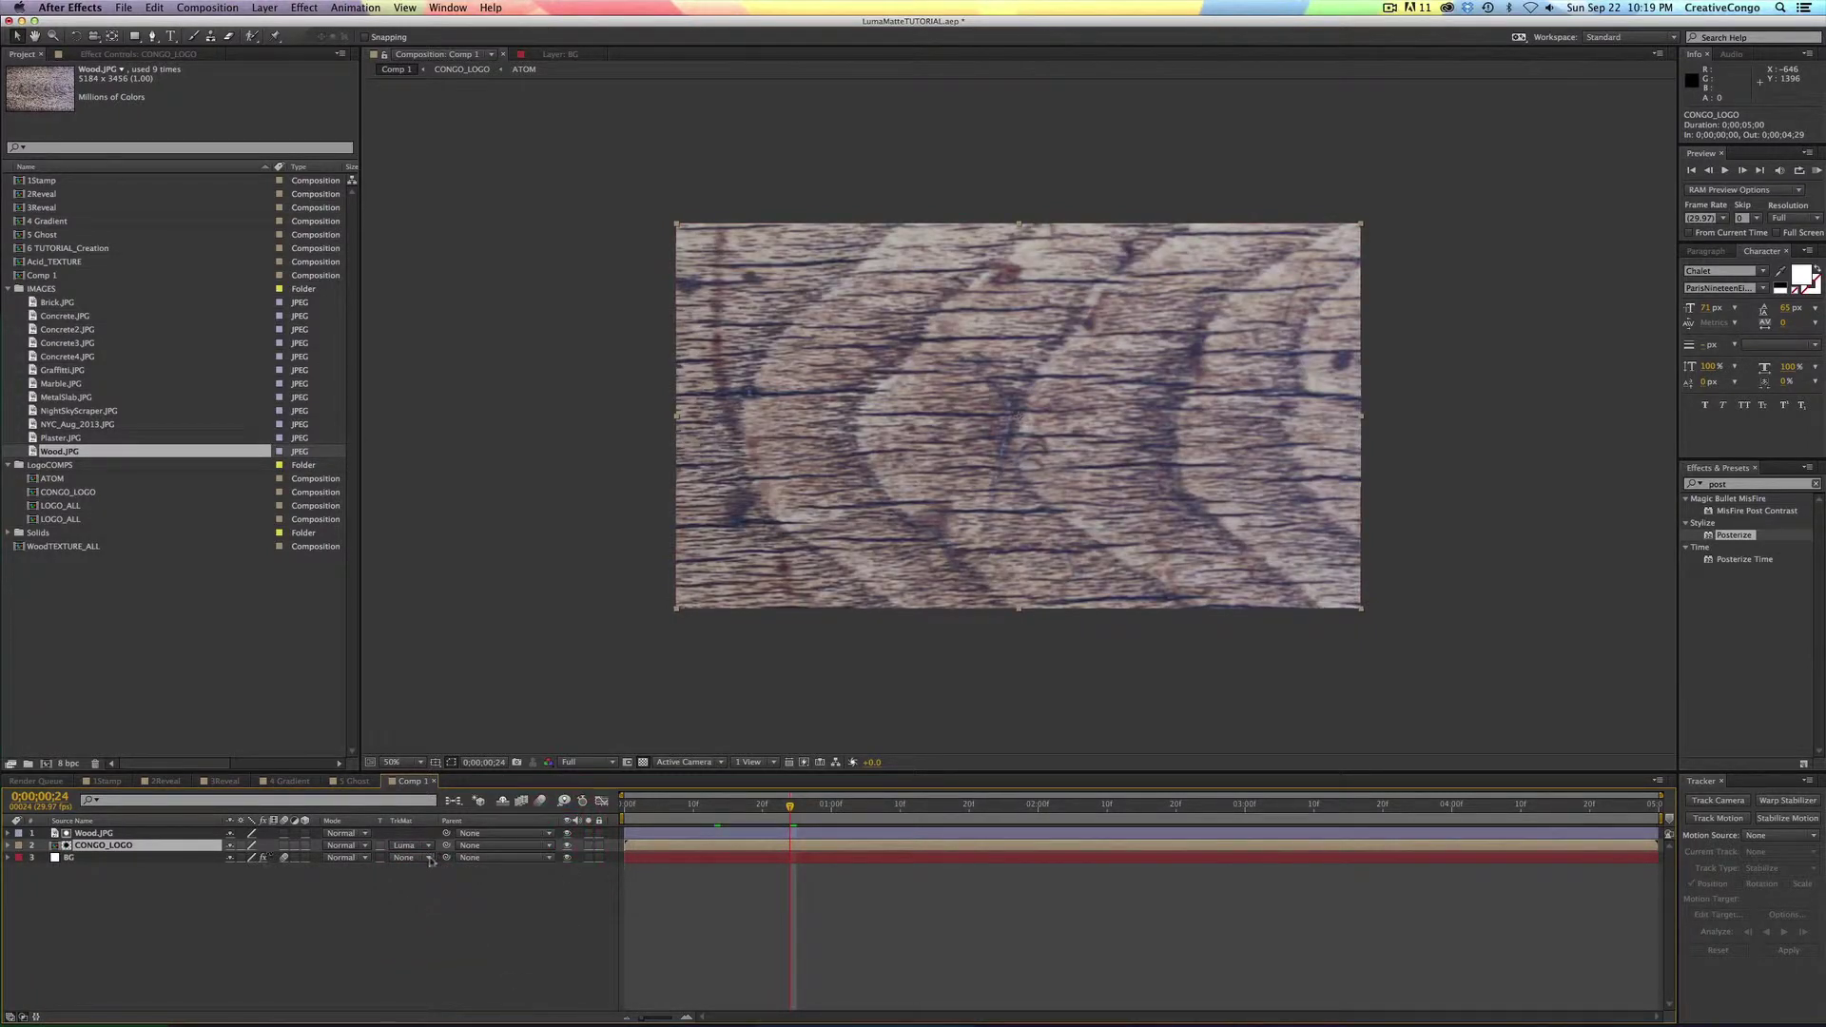
click(568, 833)
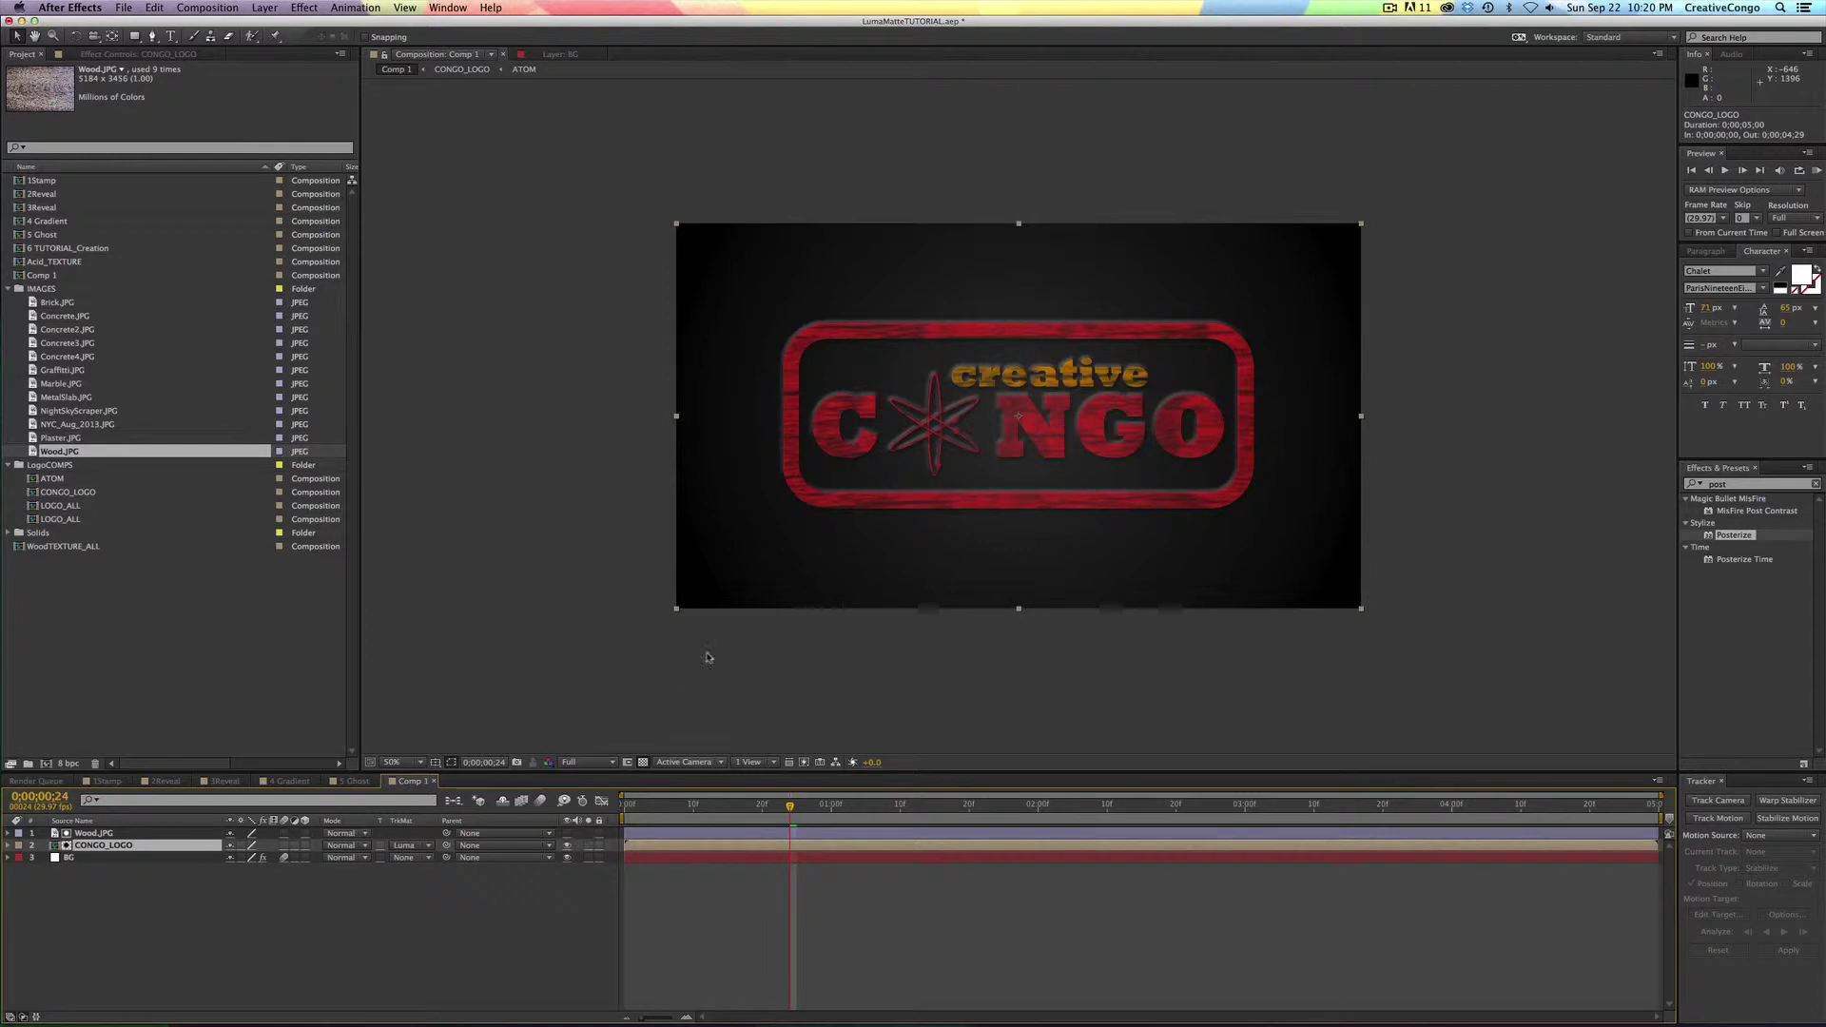
click(655, 833)
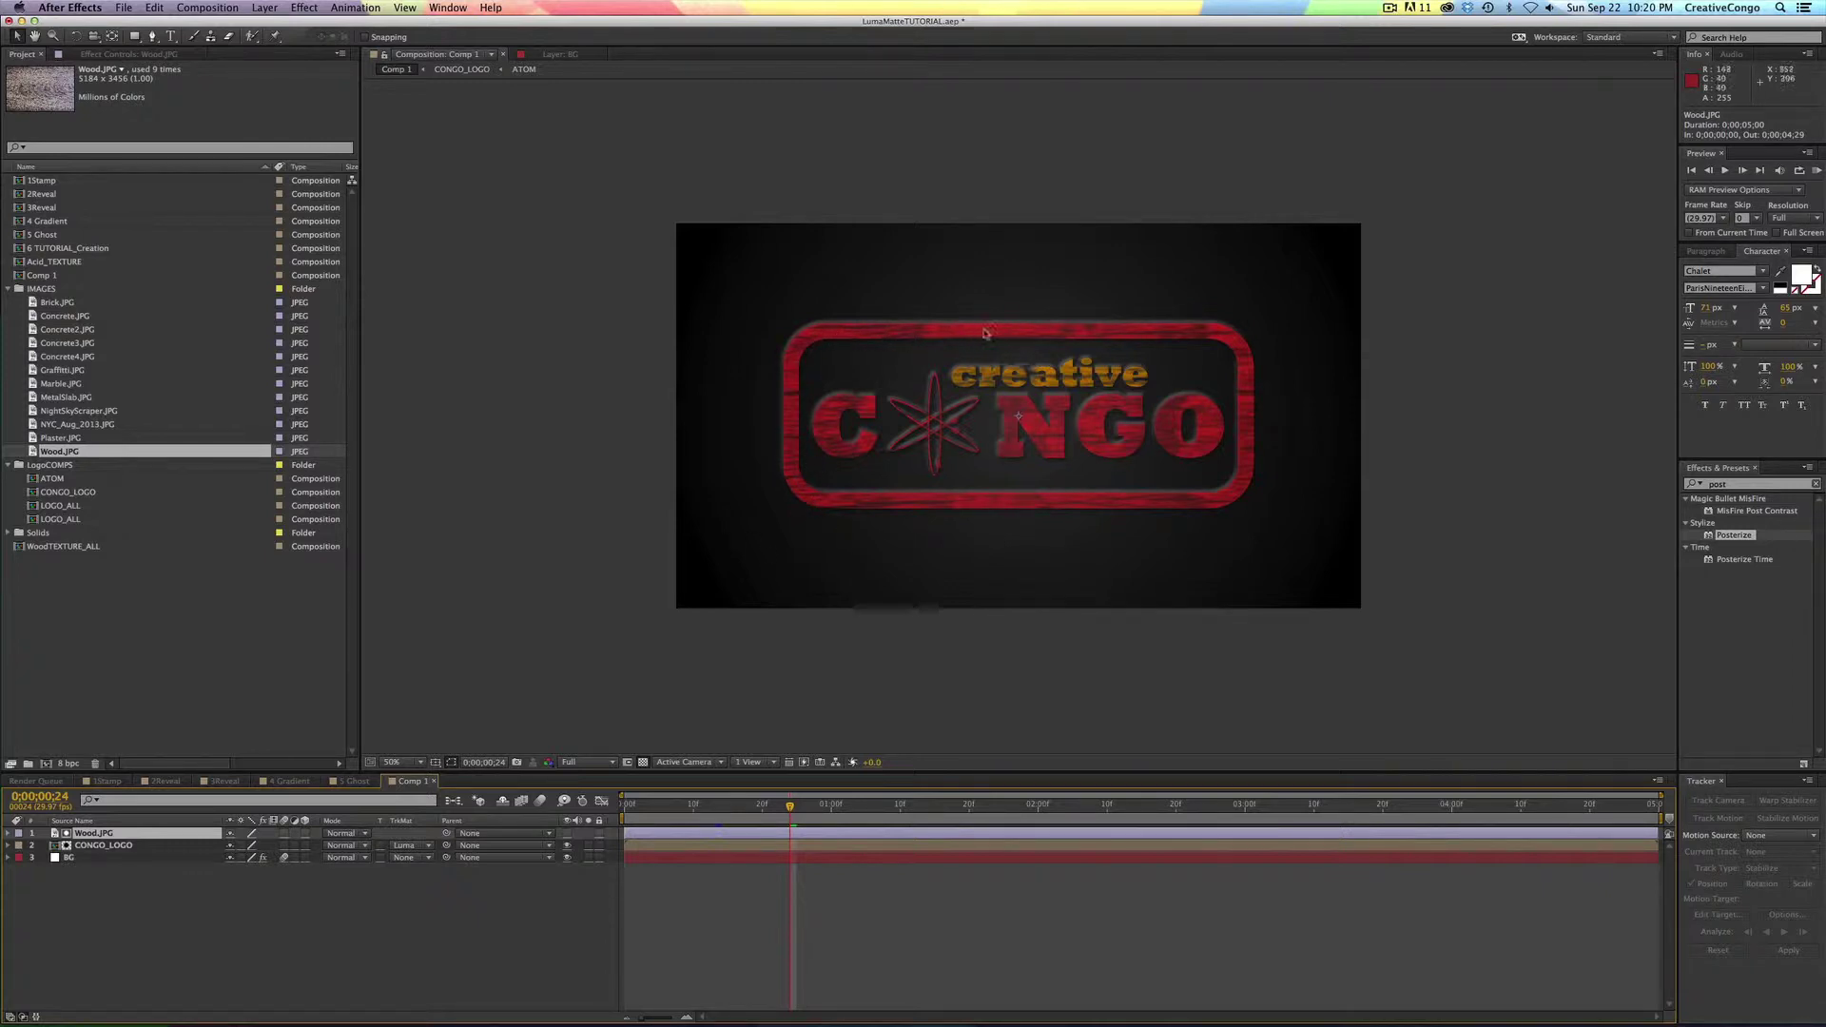
- Show the Wood.JPG layer, apply the Tint effect to turn it black and white, and hide it again
click(567, 834)
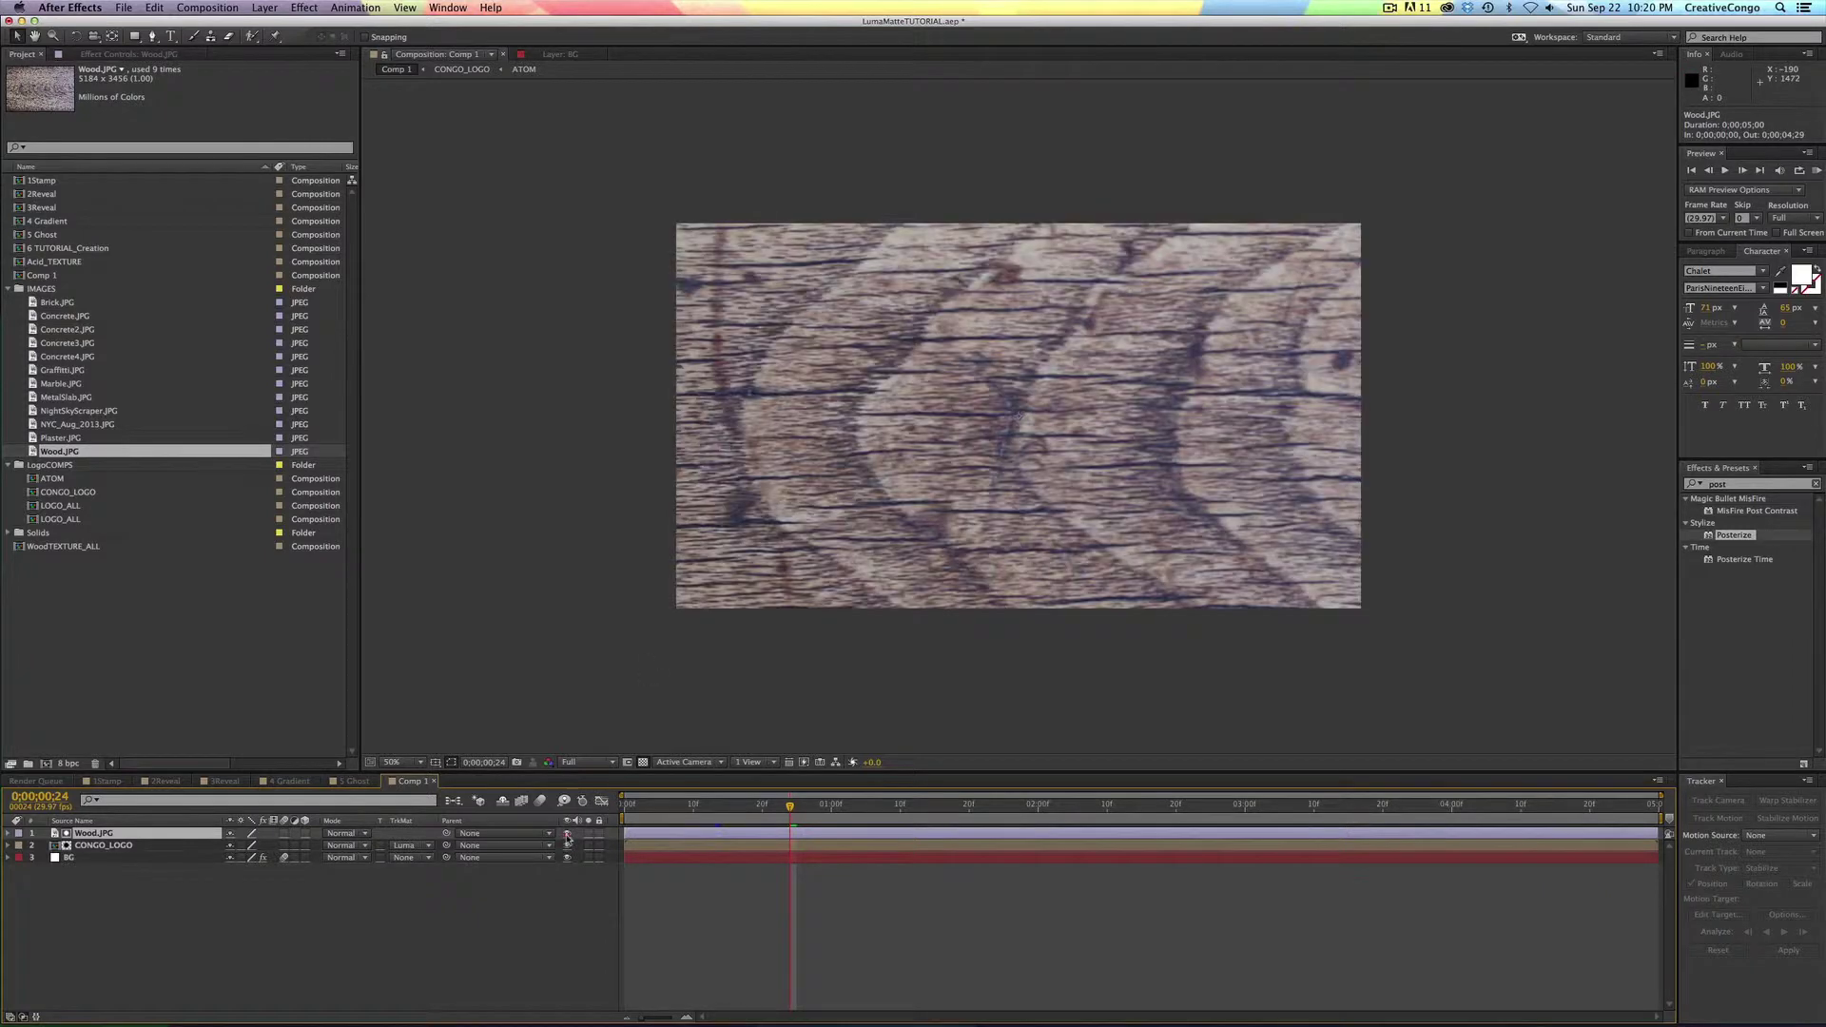
click(1708, 483)
text(tint)
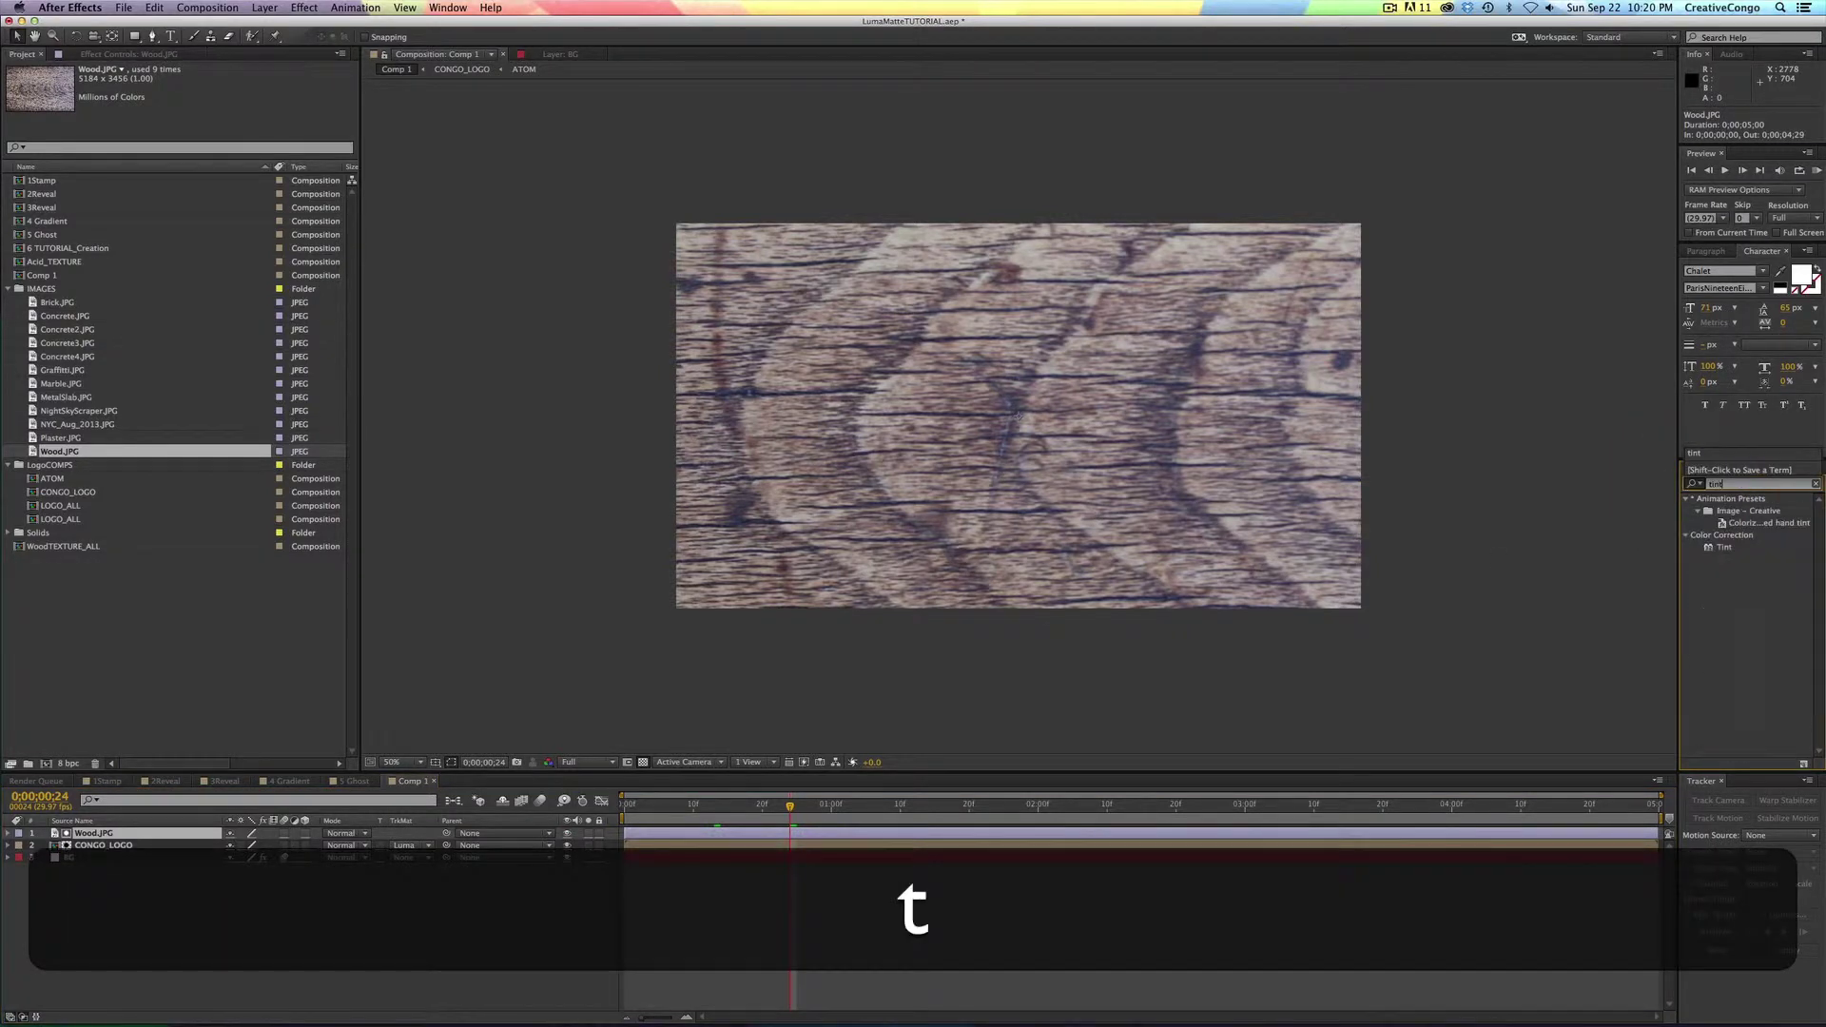
double_click(1724, 547)
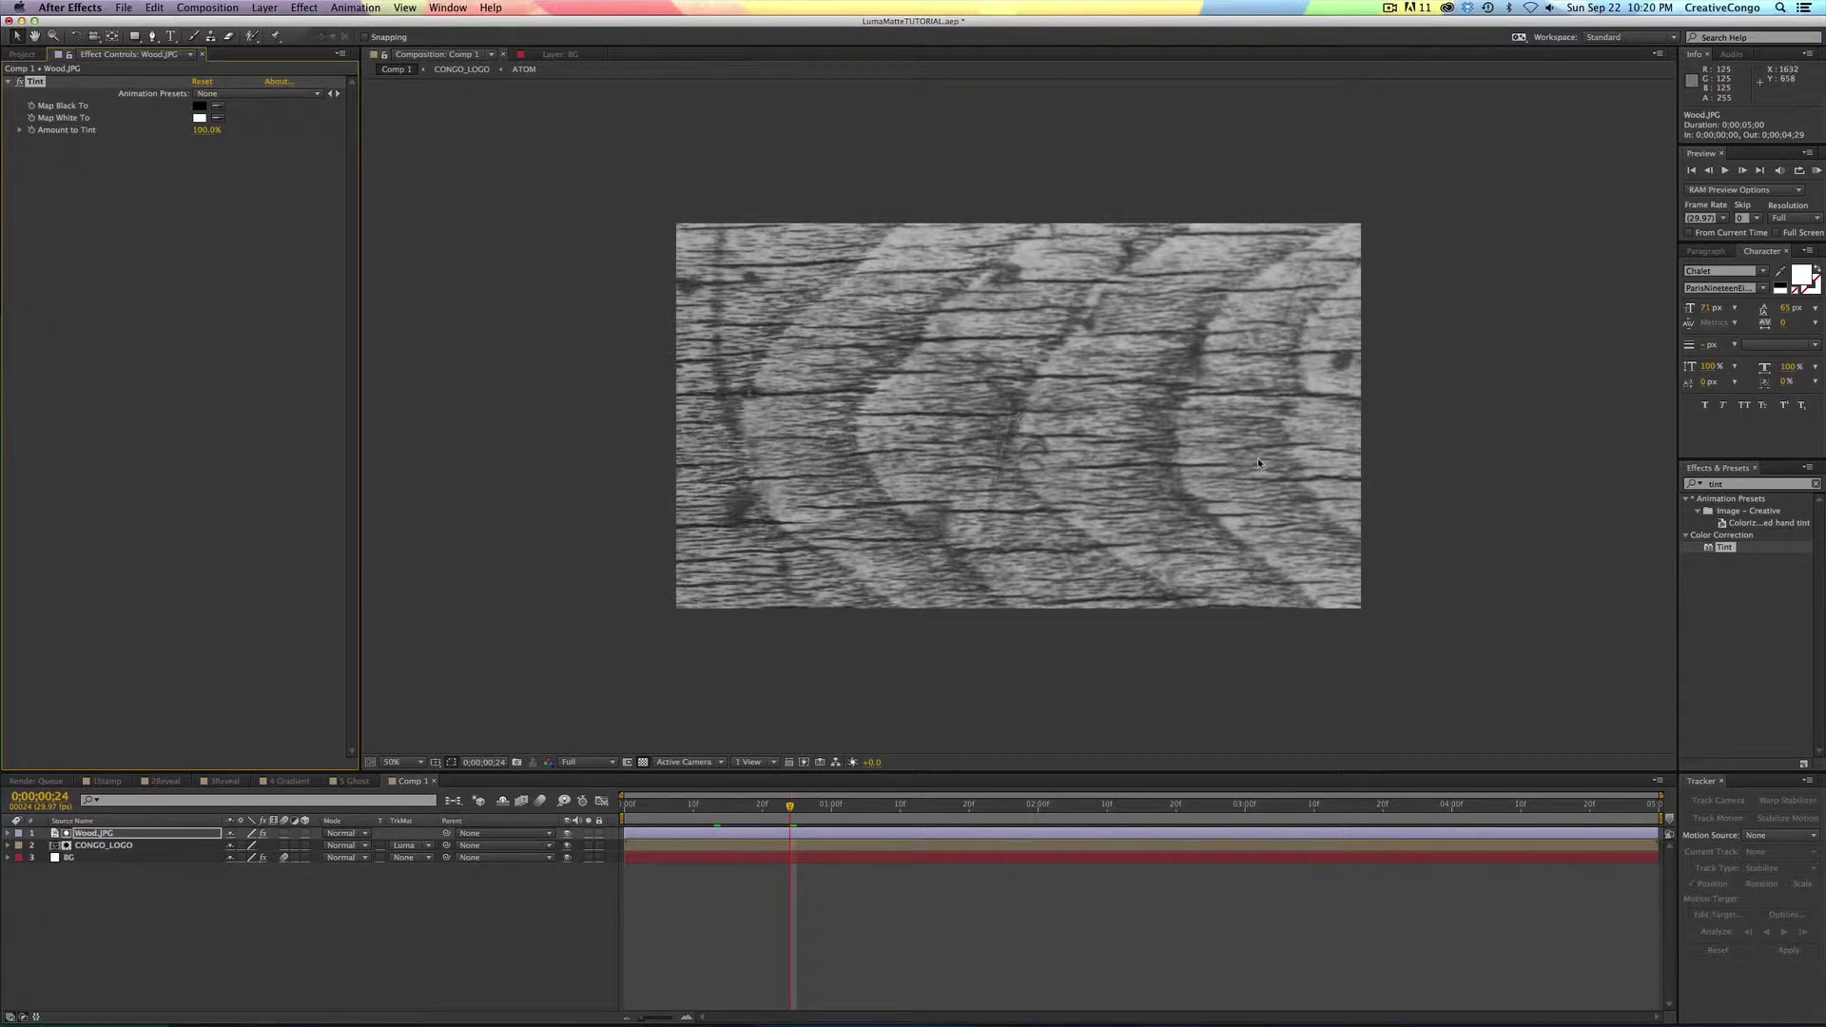
click(568, 834)
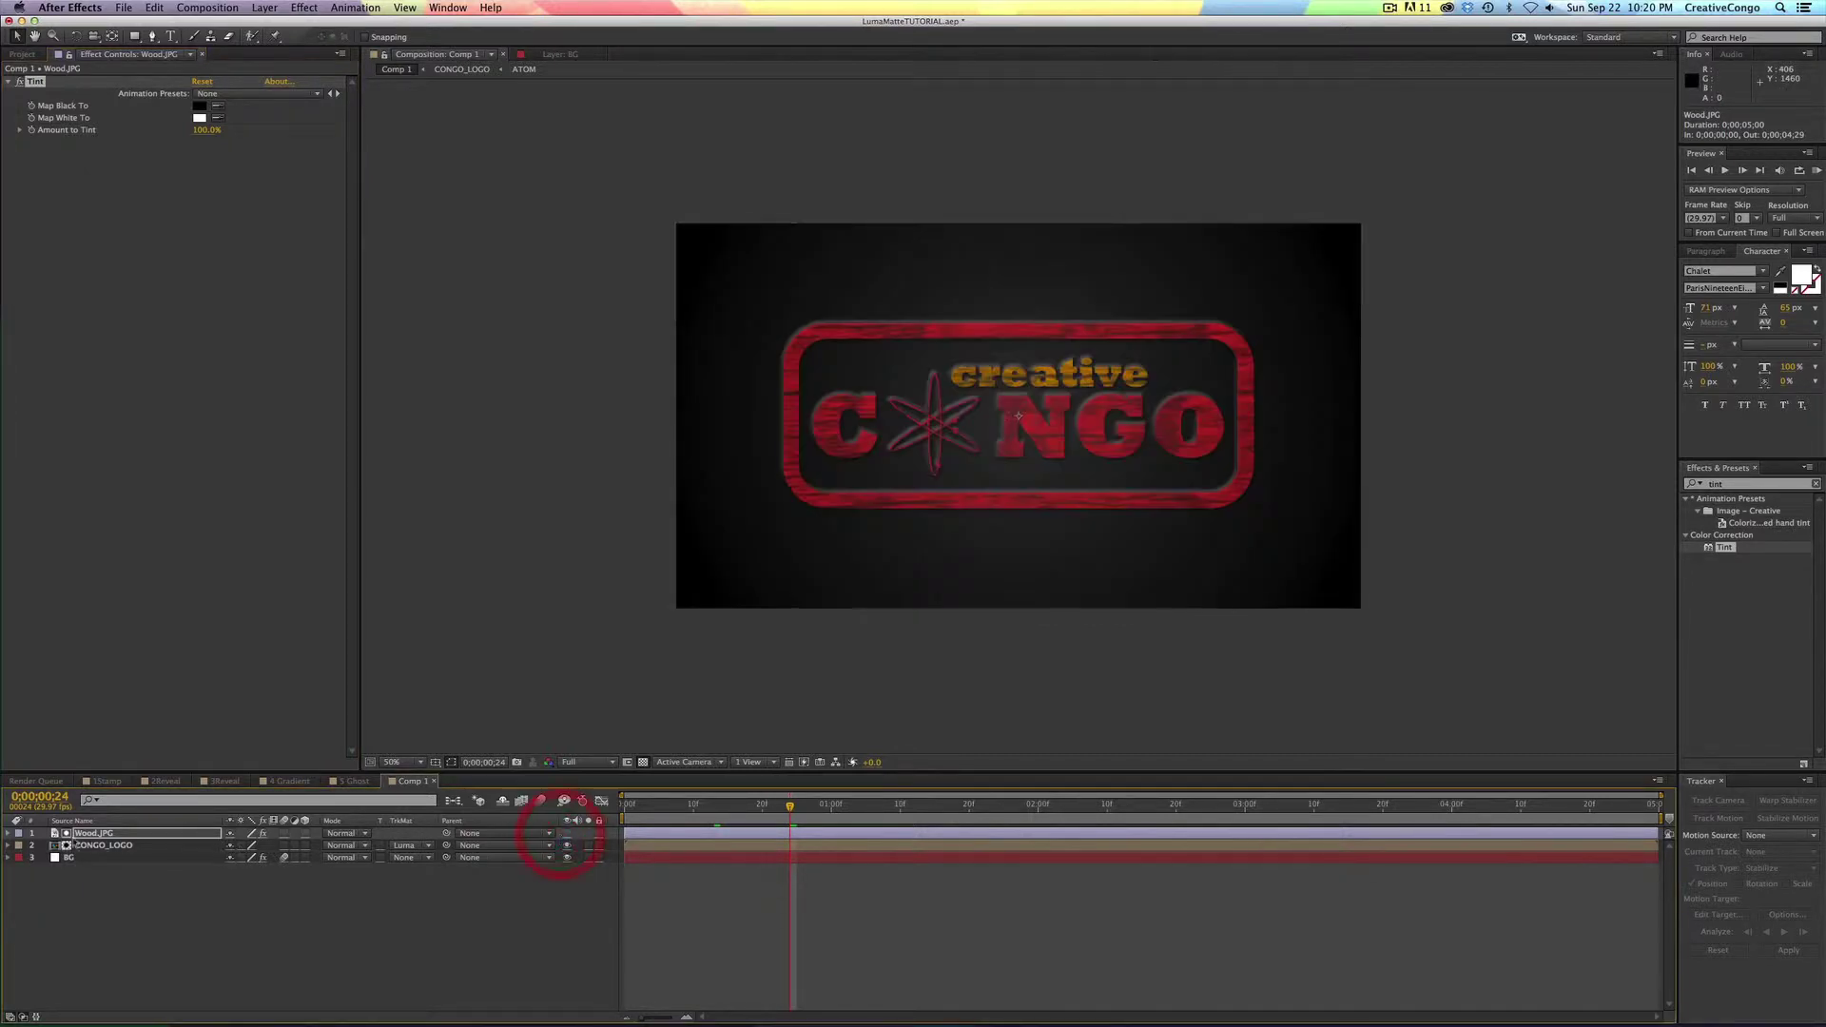
- Apply the Levels effect to the Wood.JPG layer and lower its Input White to about 245
click(81, 845)
click(94, 833)
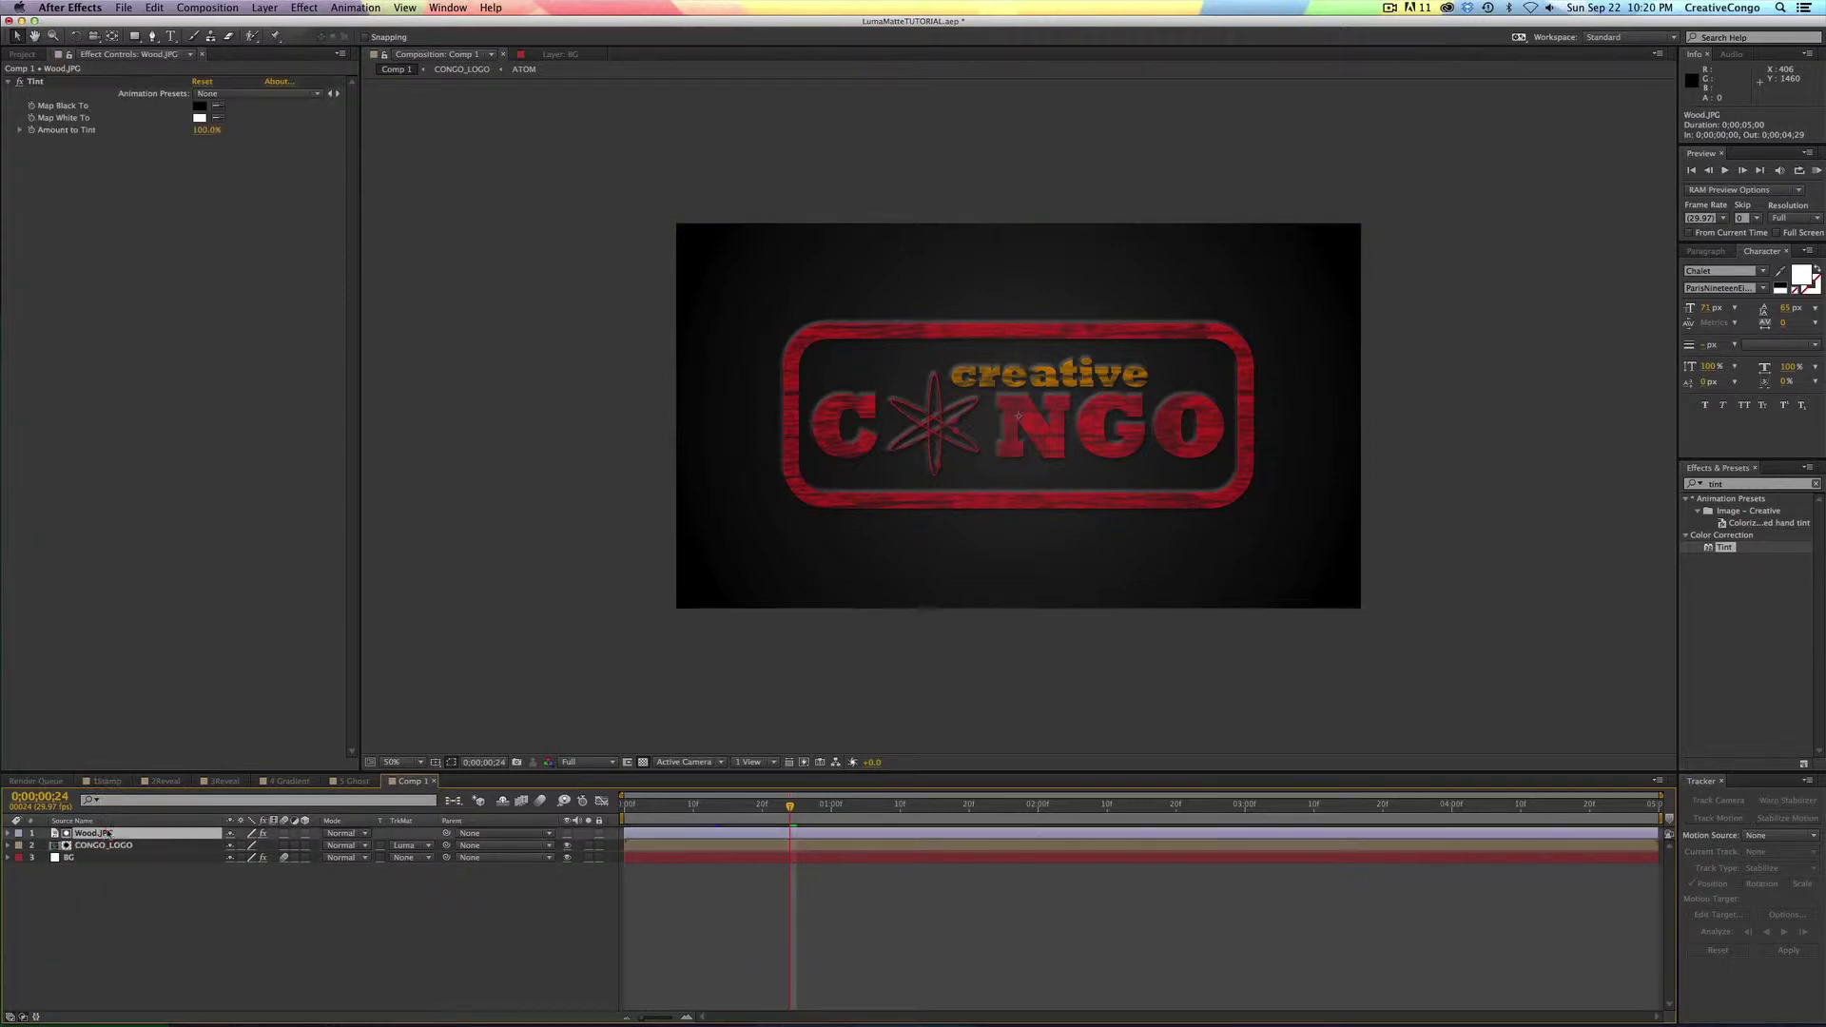
click(19, 88)
click(1703, 484)
text(levels)
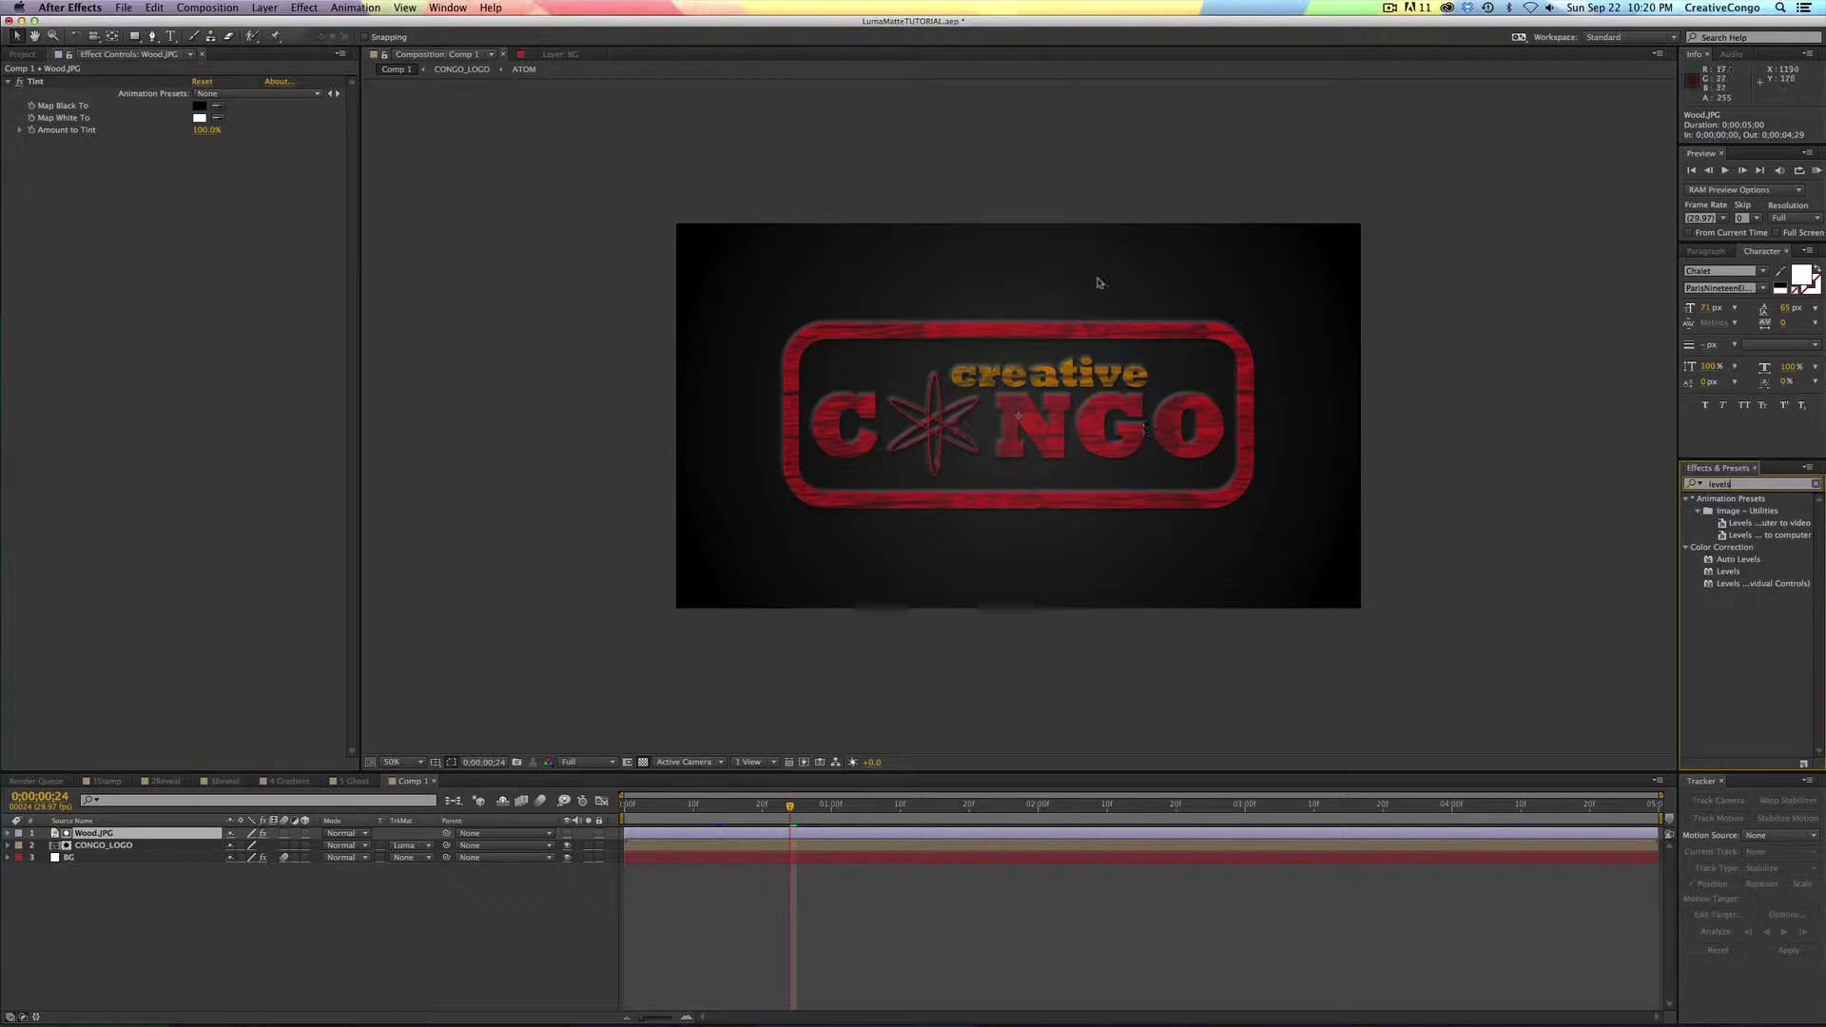
double_click(1709, 572)
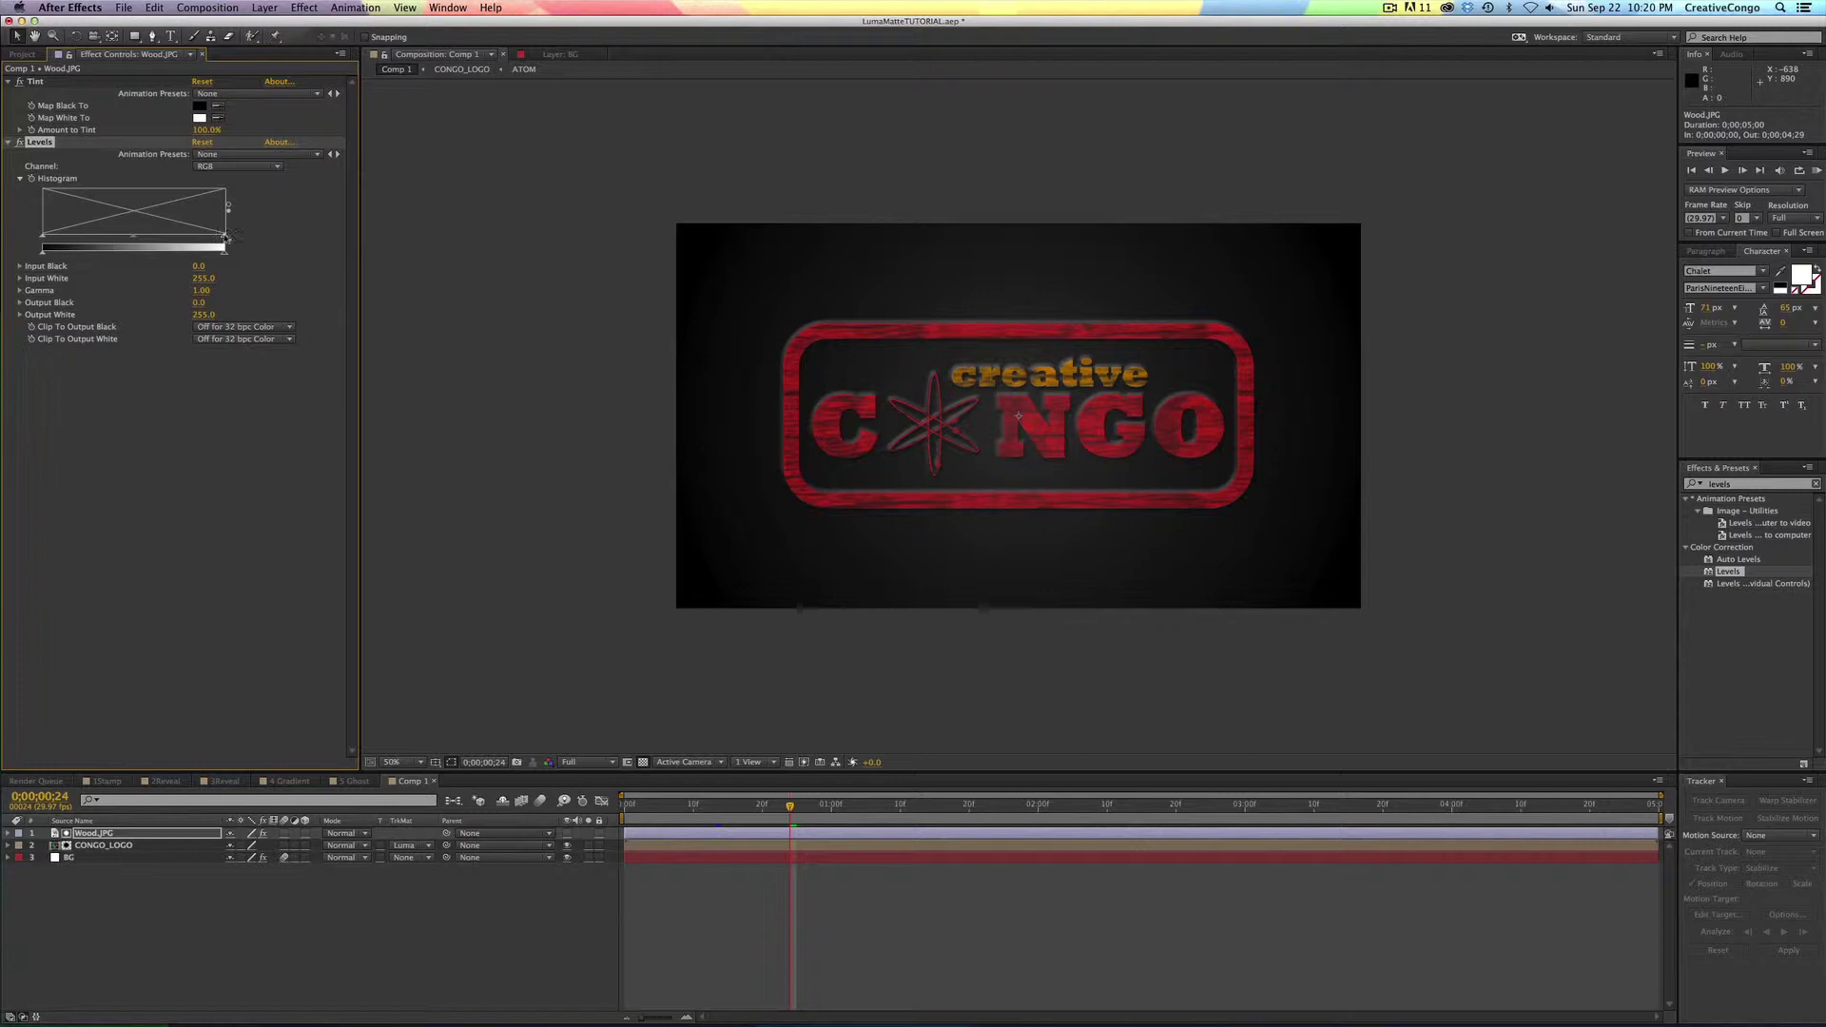
drag(225, 243, 219, 241)
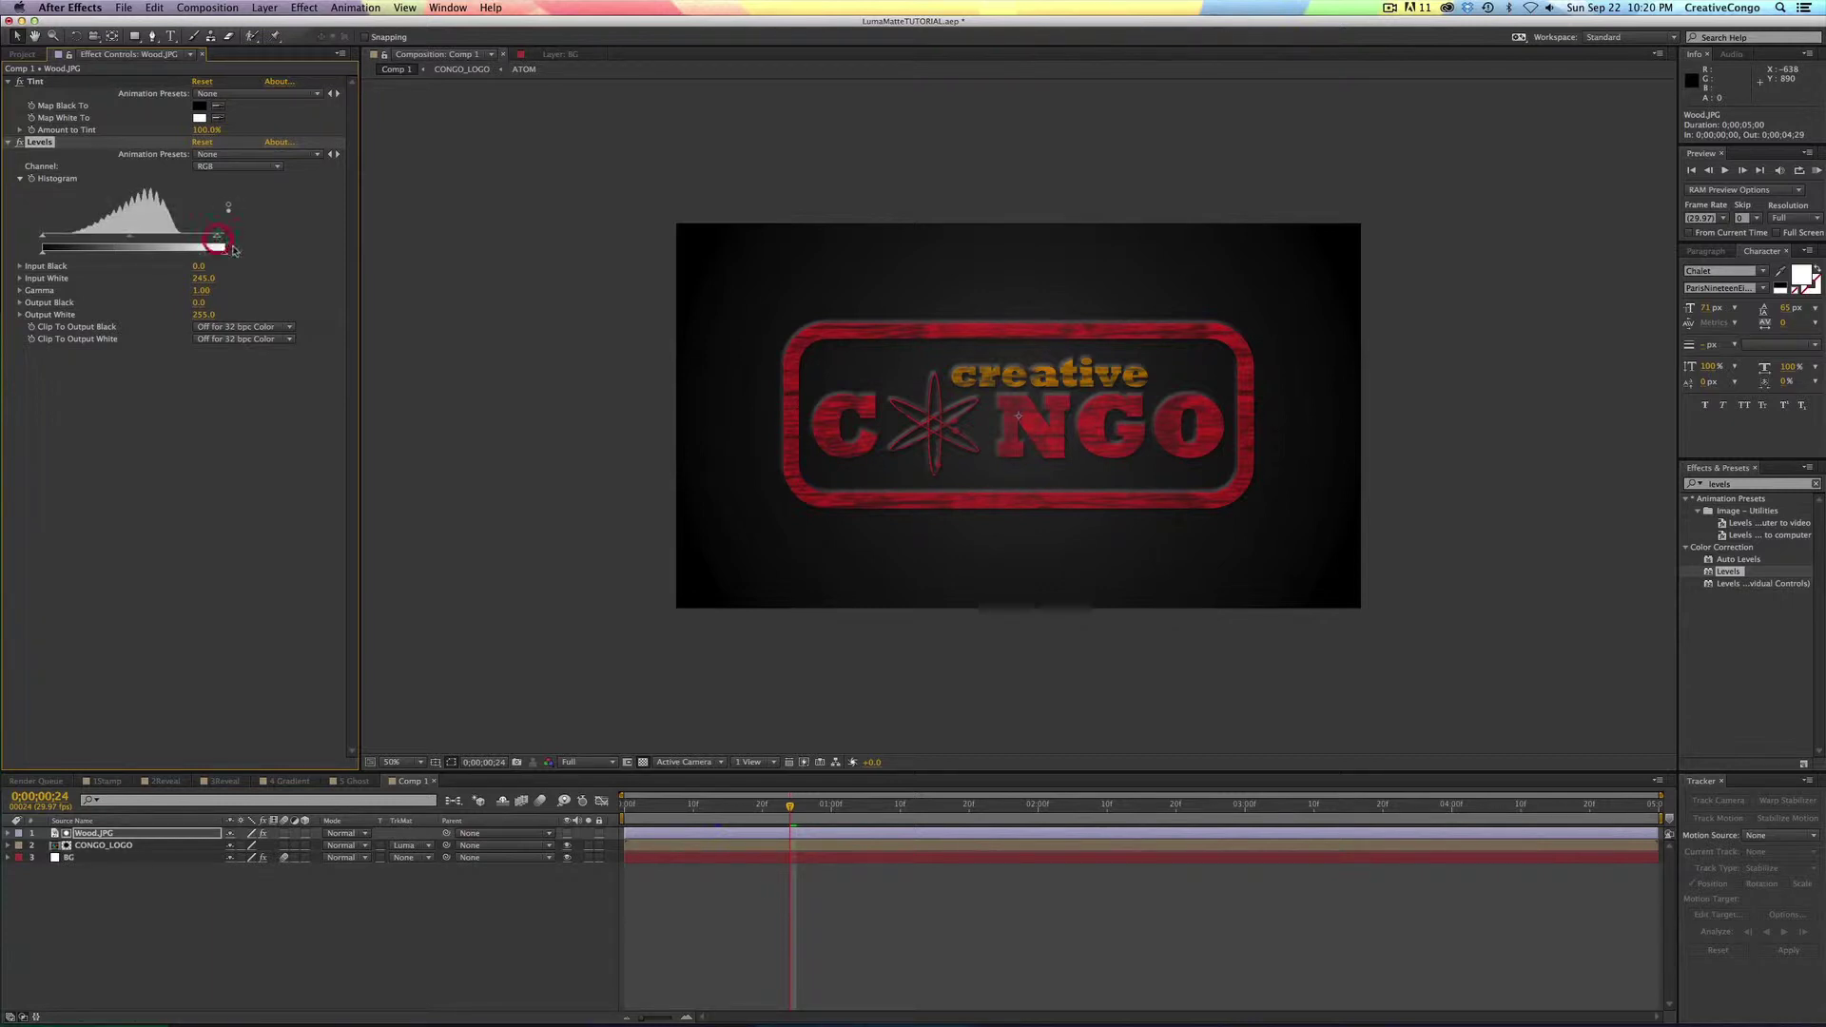
- Solo the CONGO_LOGO layer to examine how transparent the wood matte makes it, and unsolo it again
click(729, 831)
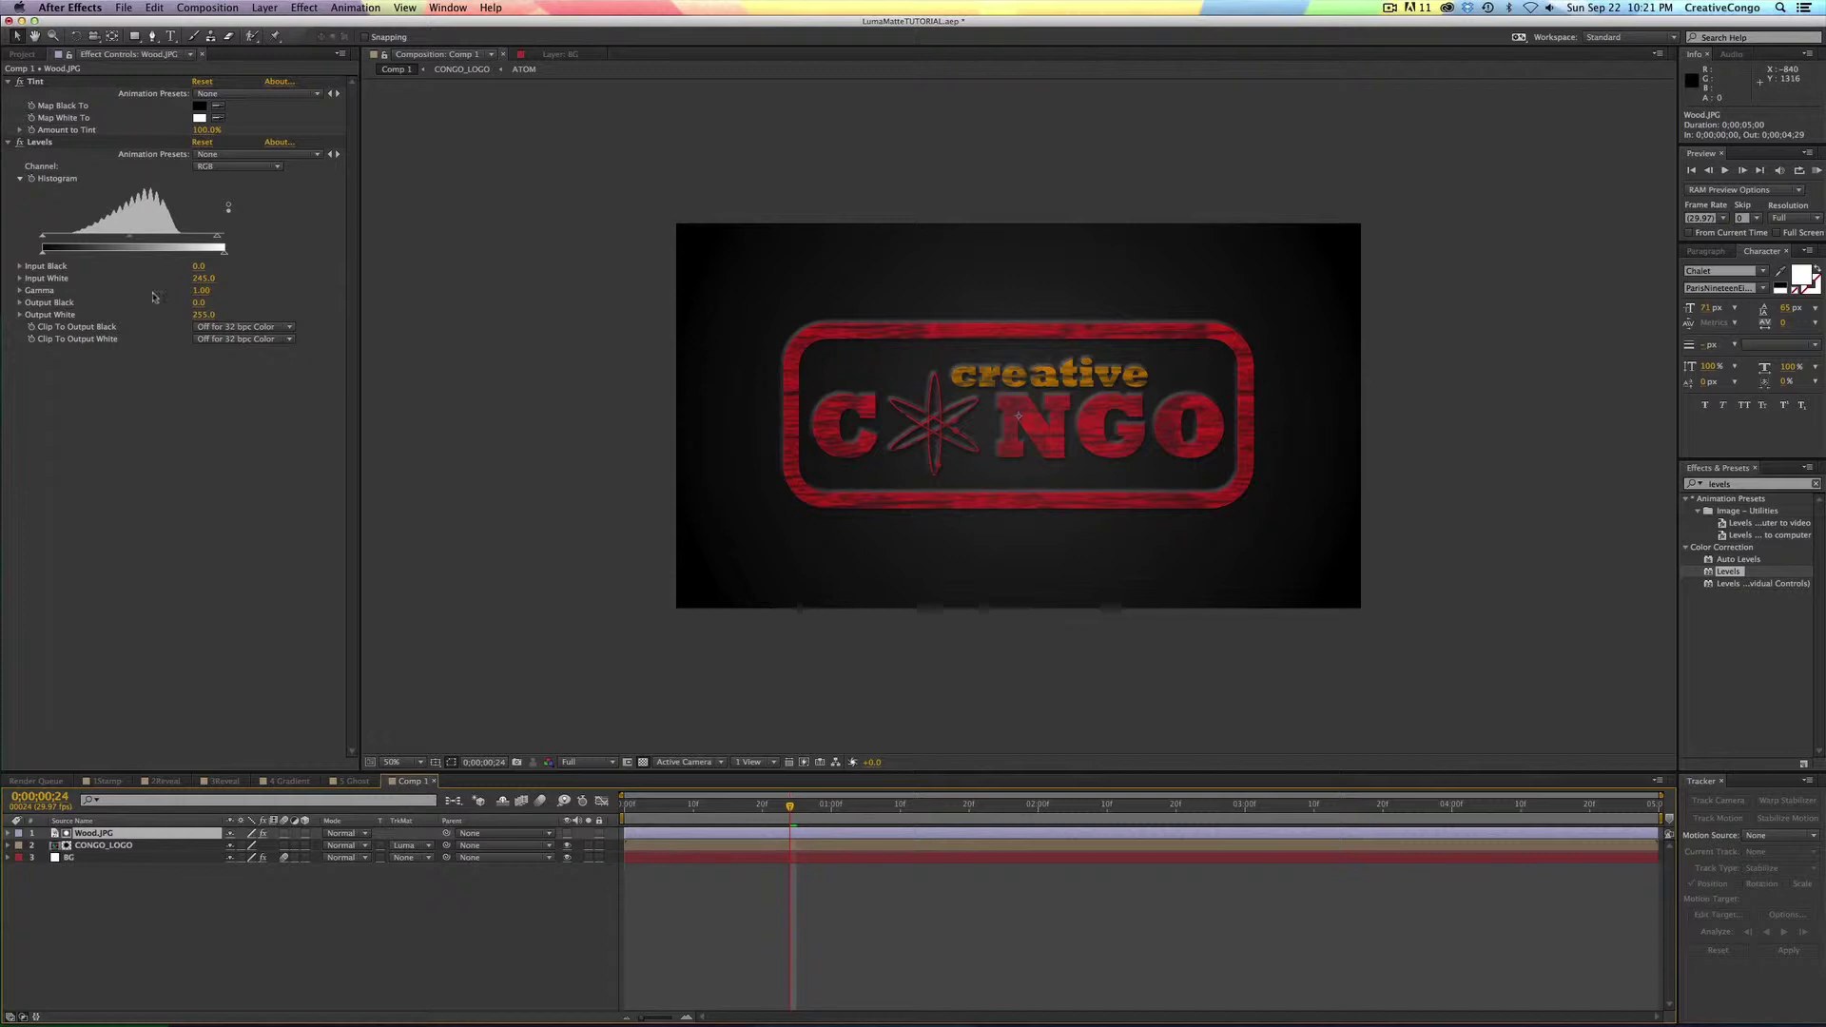
click(587, 846)
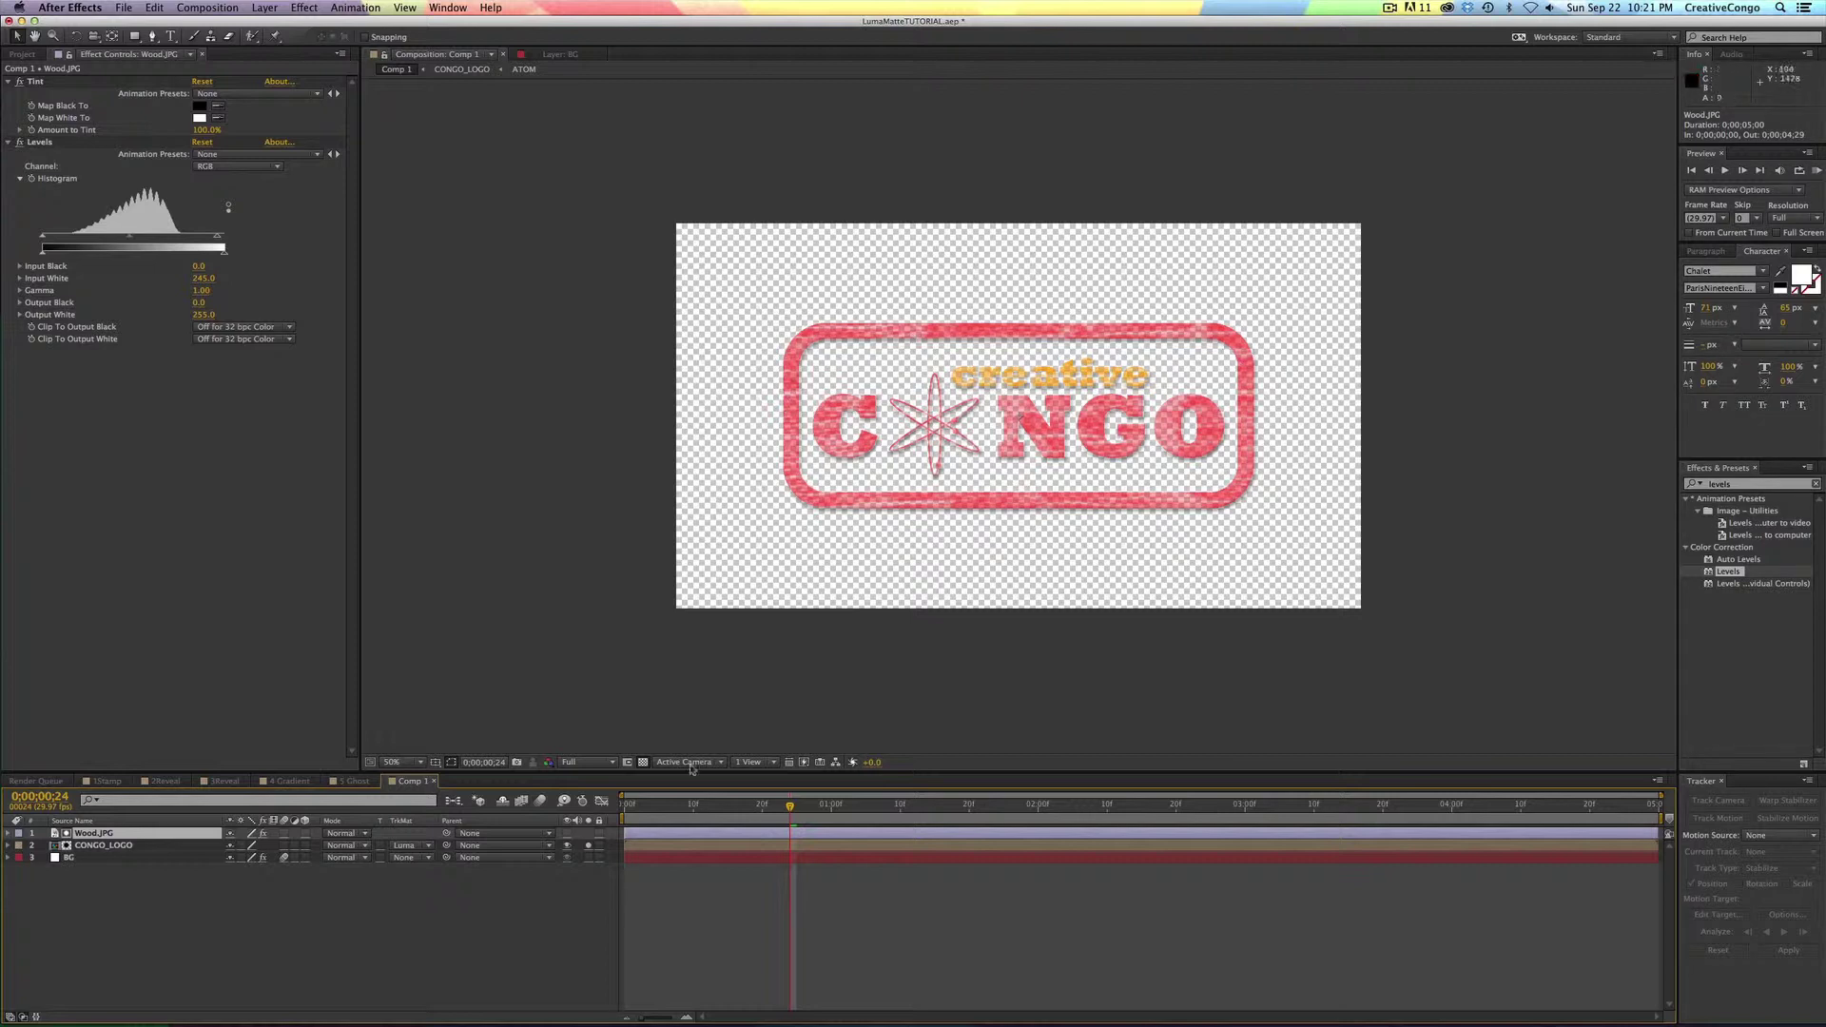
click(588, 846)
click(670, 834)
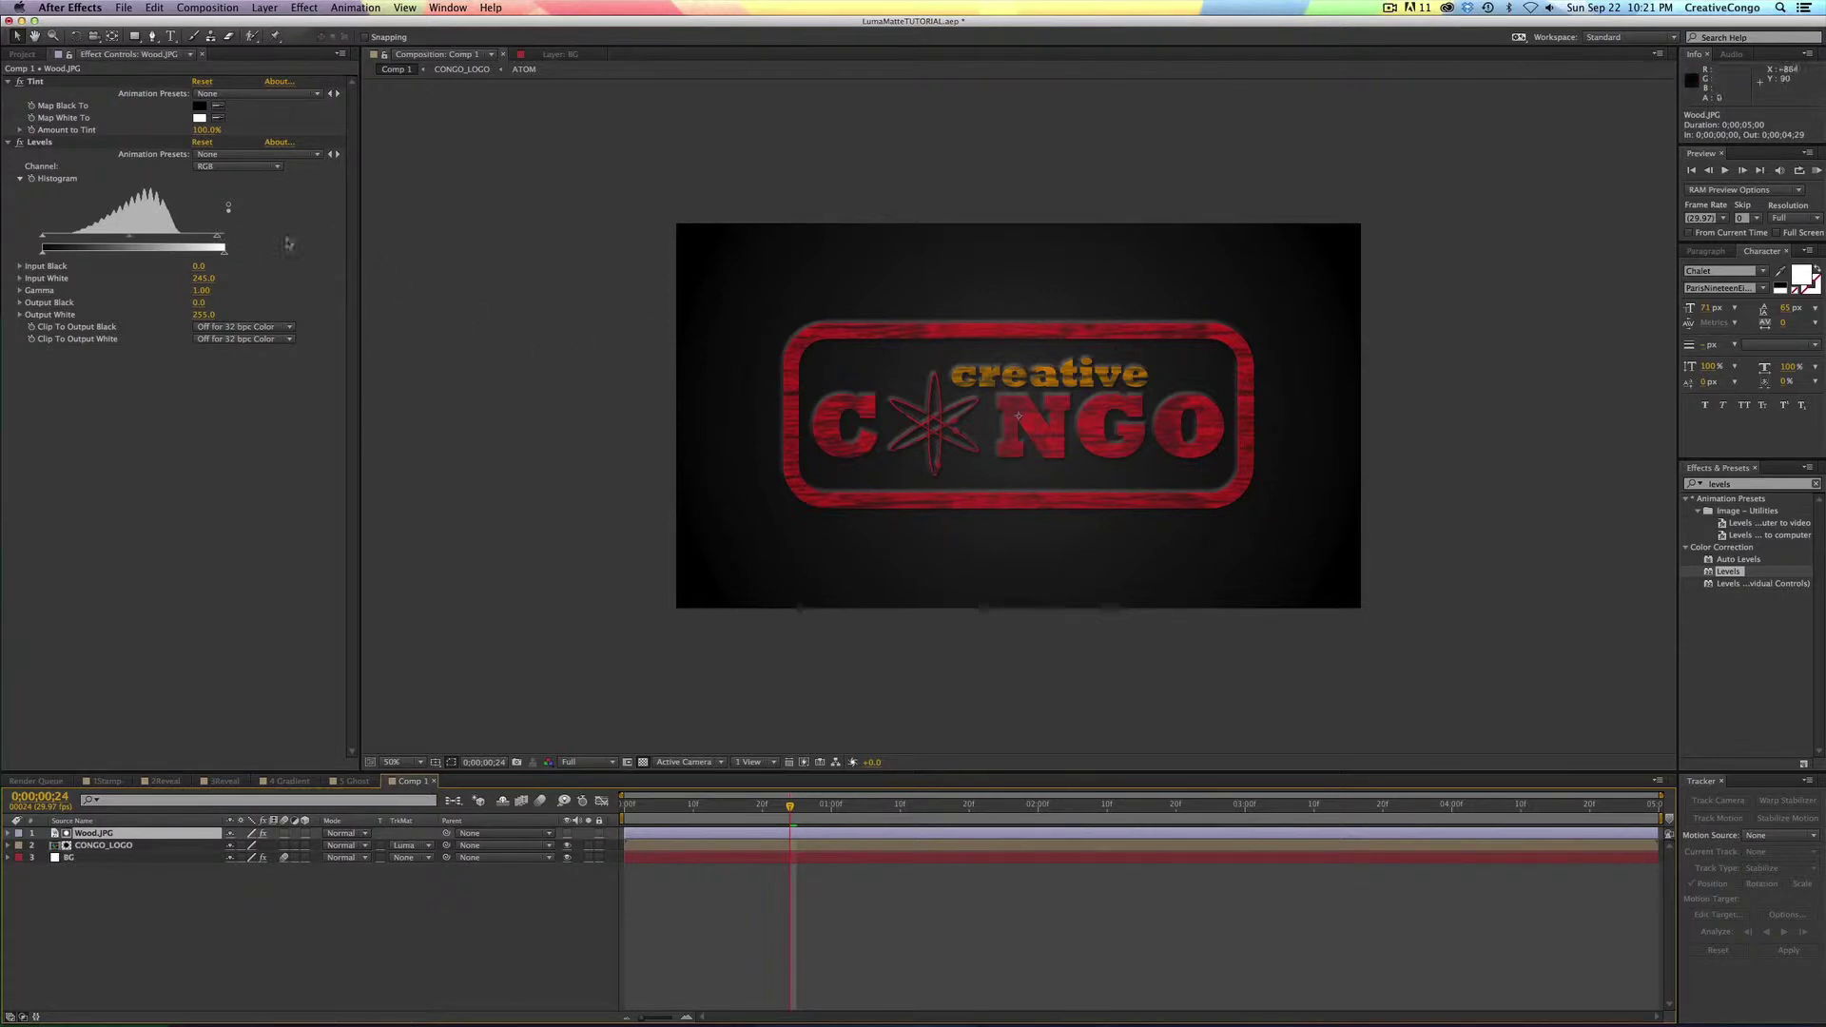
- In the Wood.JPG layer's Levels effect, lower Input White to about 181 and raise Input Black to about 69
drag(220, 241, 201, 240)
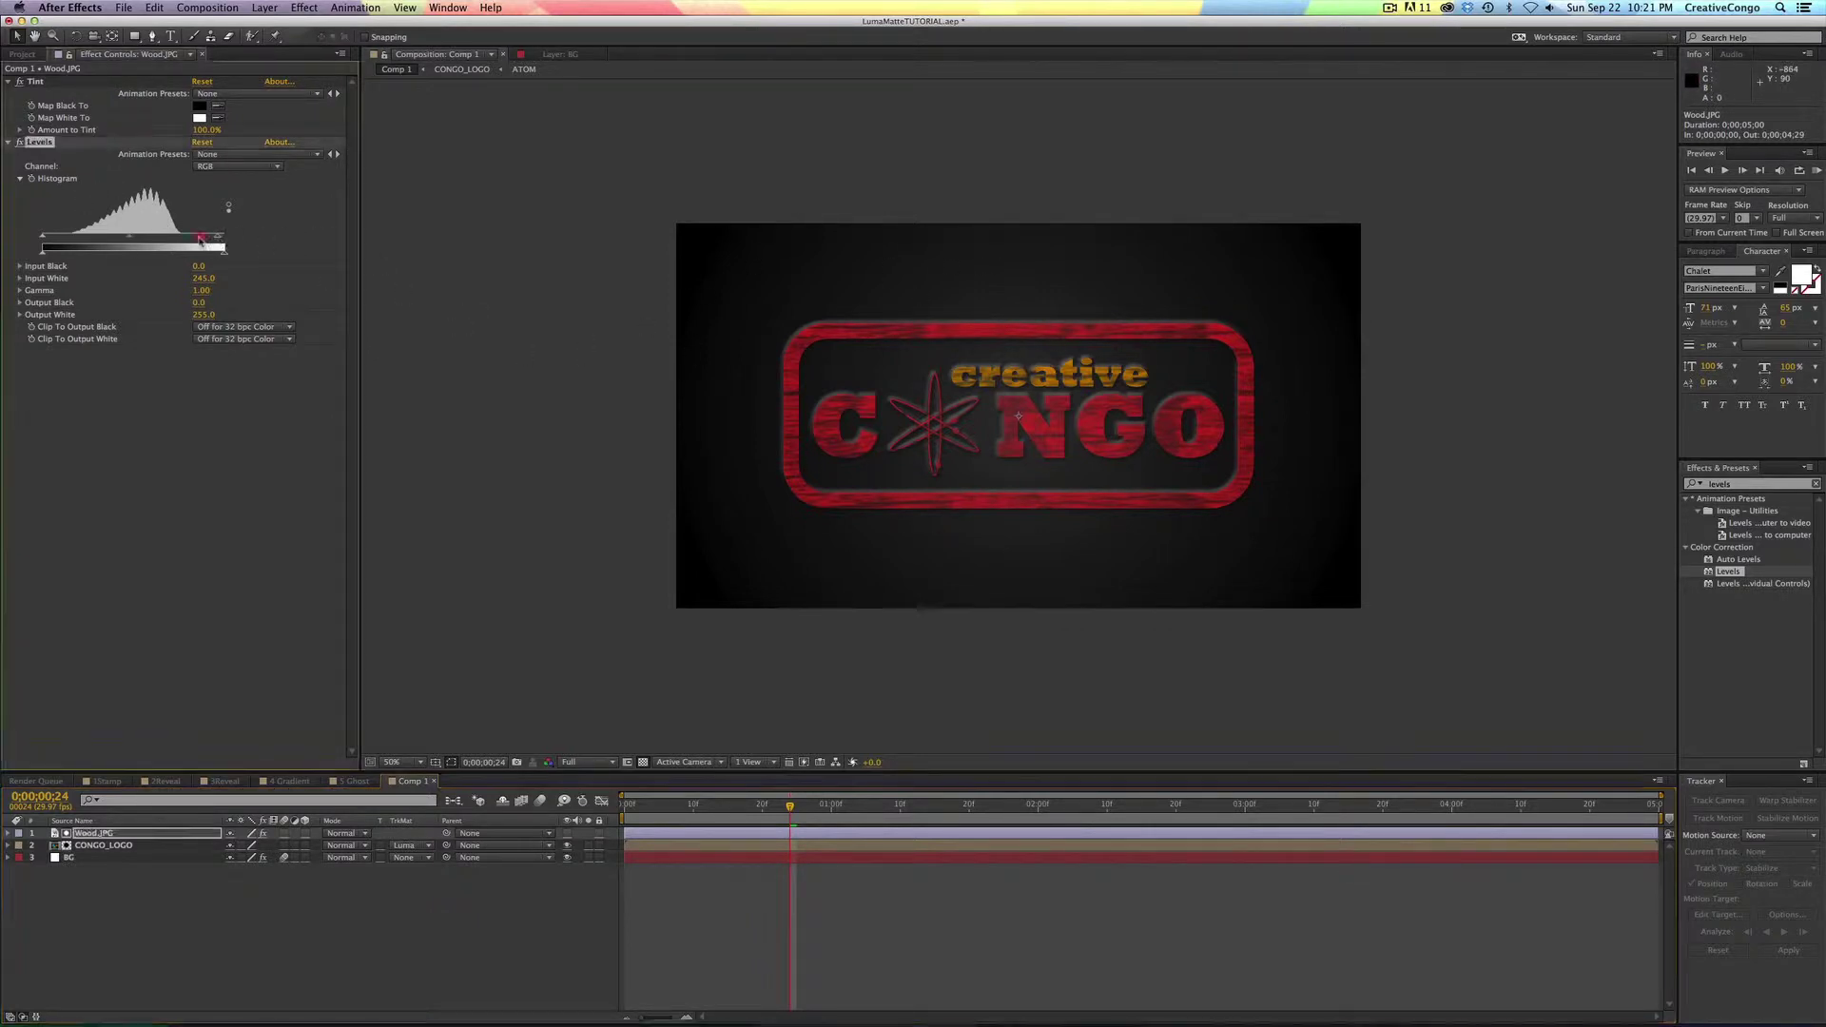
mouse_move(162, 241)
mouse_down()
mouse_move(138, 240)
mouse_move(171, 243)
mouse_up()
drag(43, 238, 131, 238)
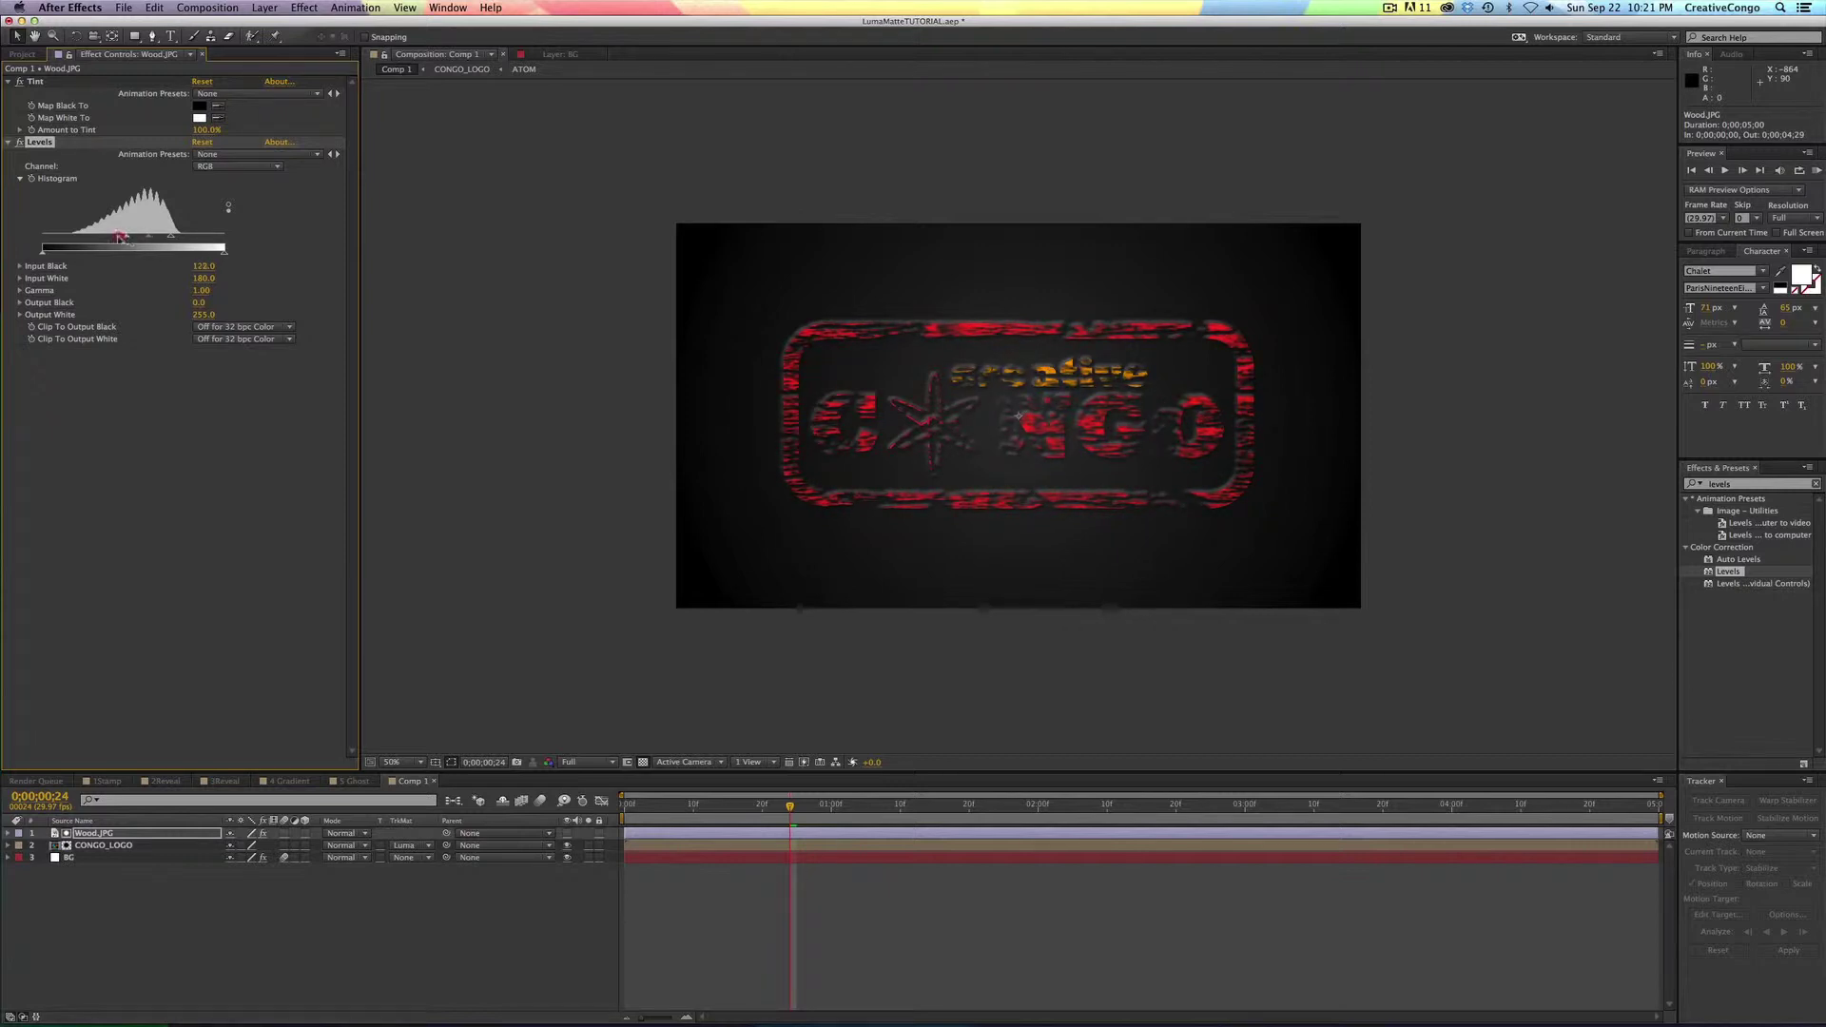
drag(118, 239, 84, 239)
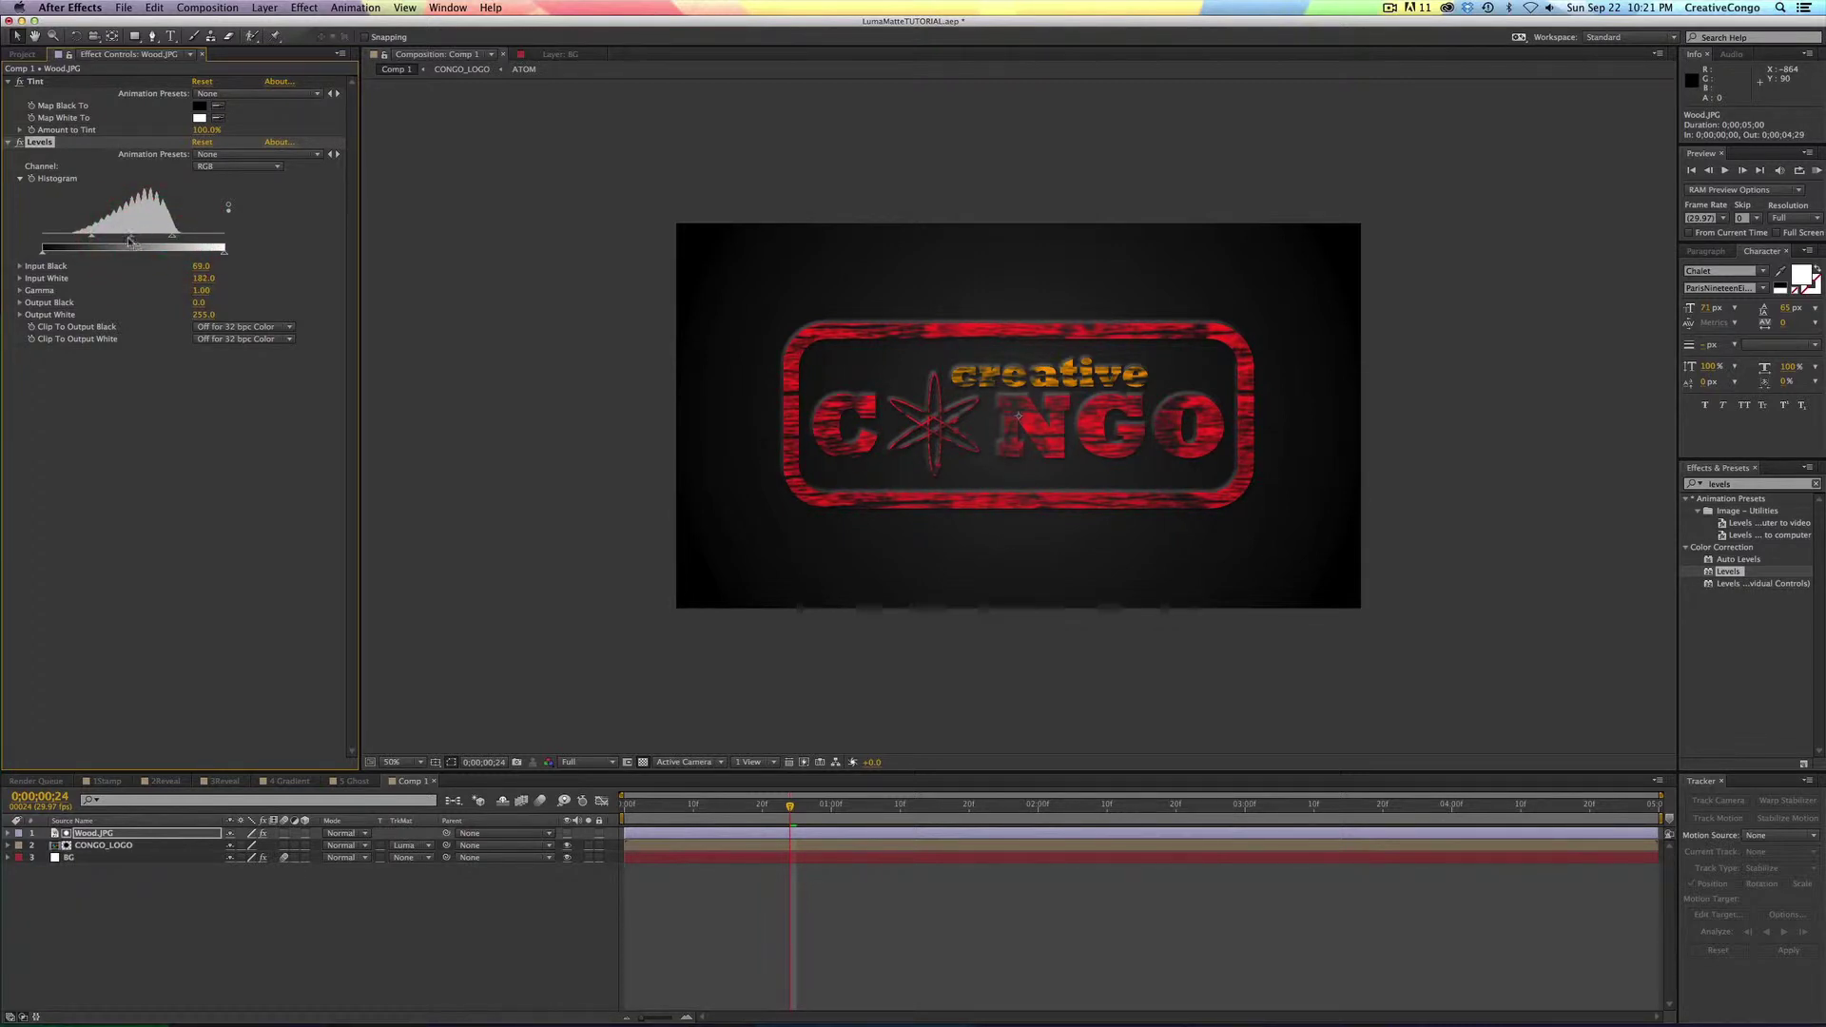
- Lower the Gamma of the Wood.JPG layer's Levels effect to about 0.71 and deselect the layer
mouse_move(131, 238)
mouse_down()
mouse_move(158, 243)
mouse_move(115, 246)
mouse_move(144, 242)
mouse_up()
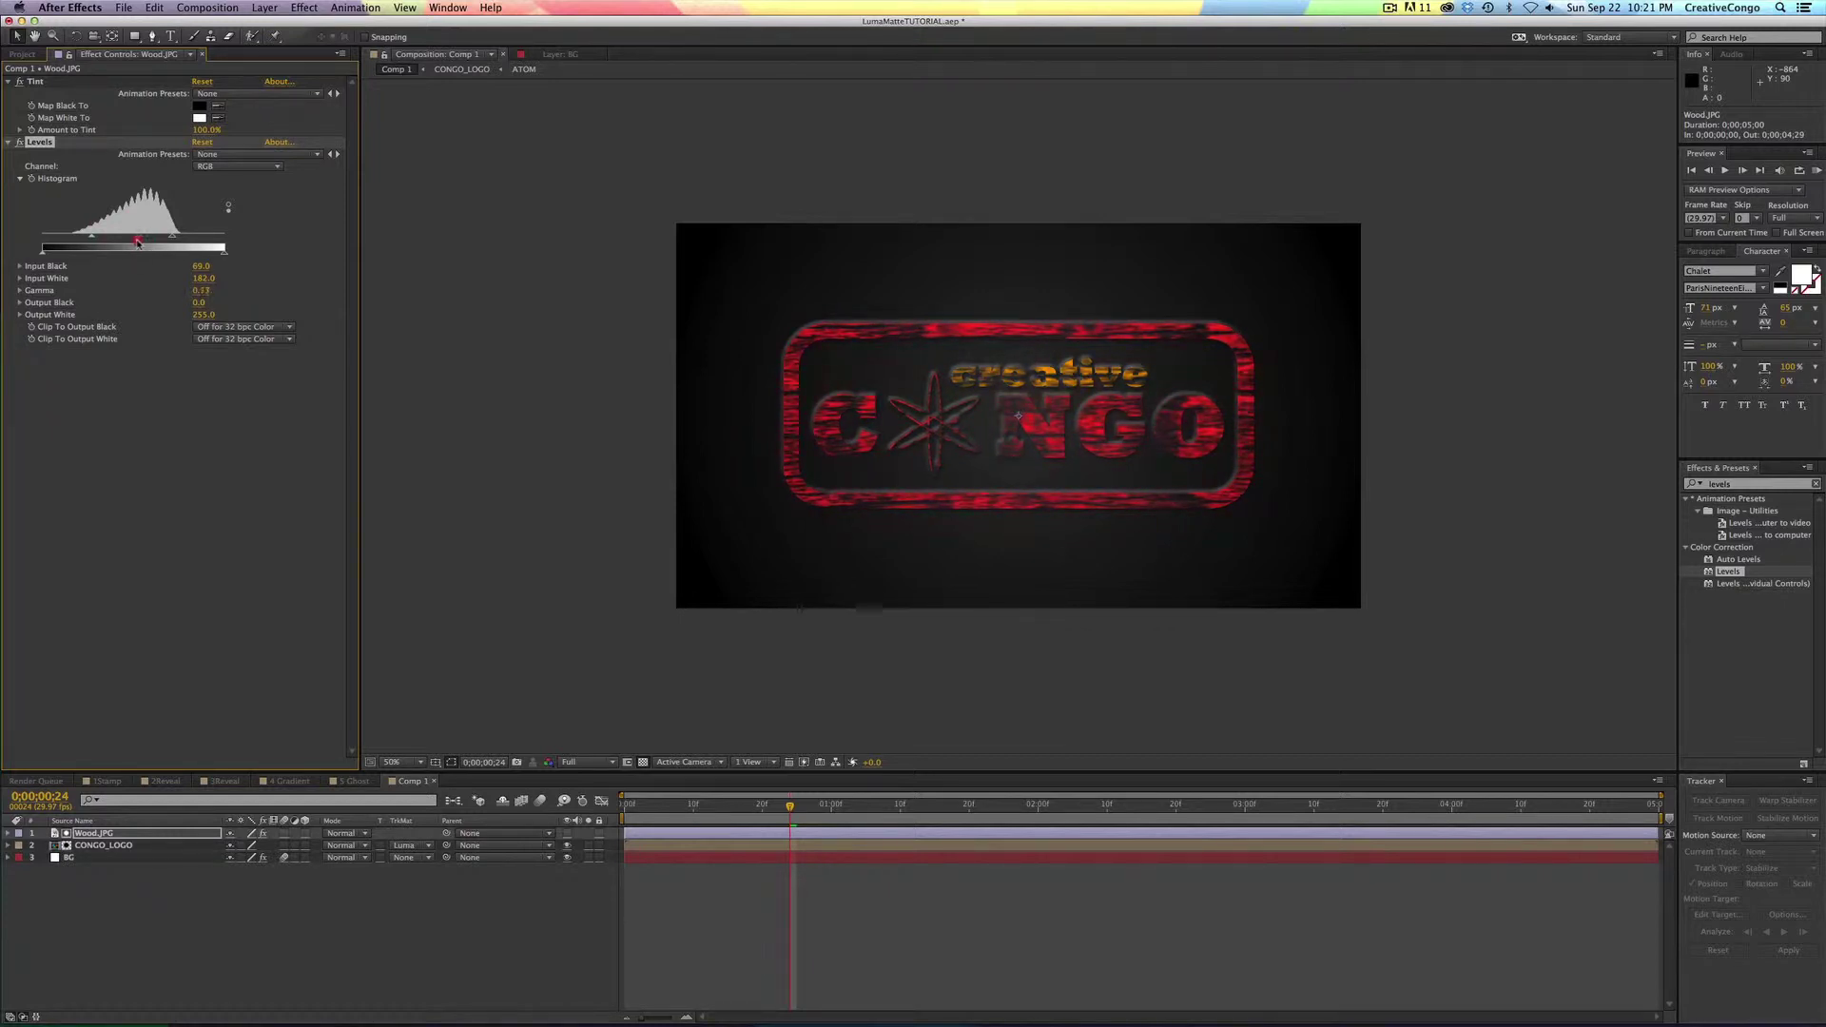
drag(133, 244, 131, 244)
click(257, 922)
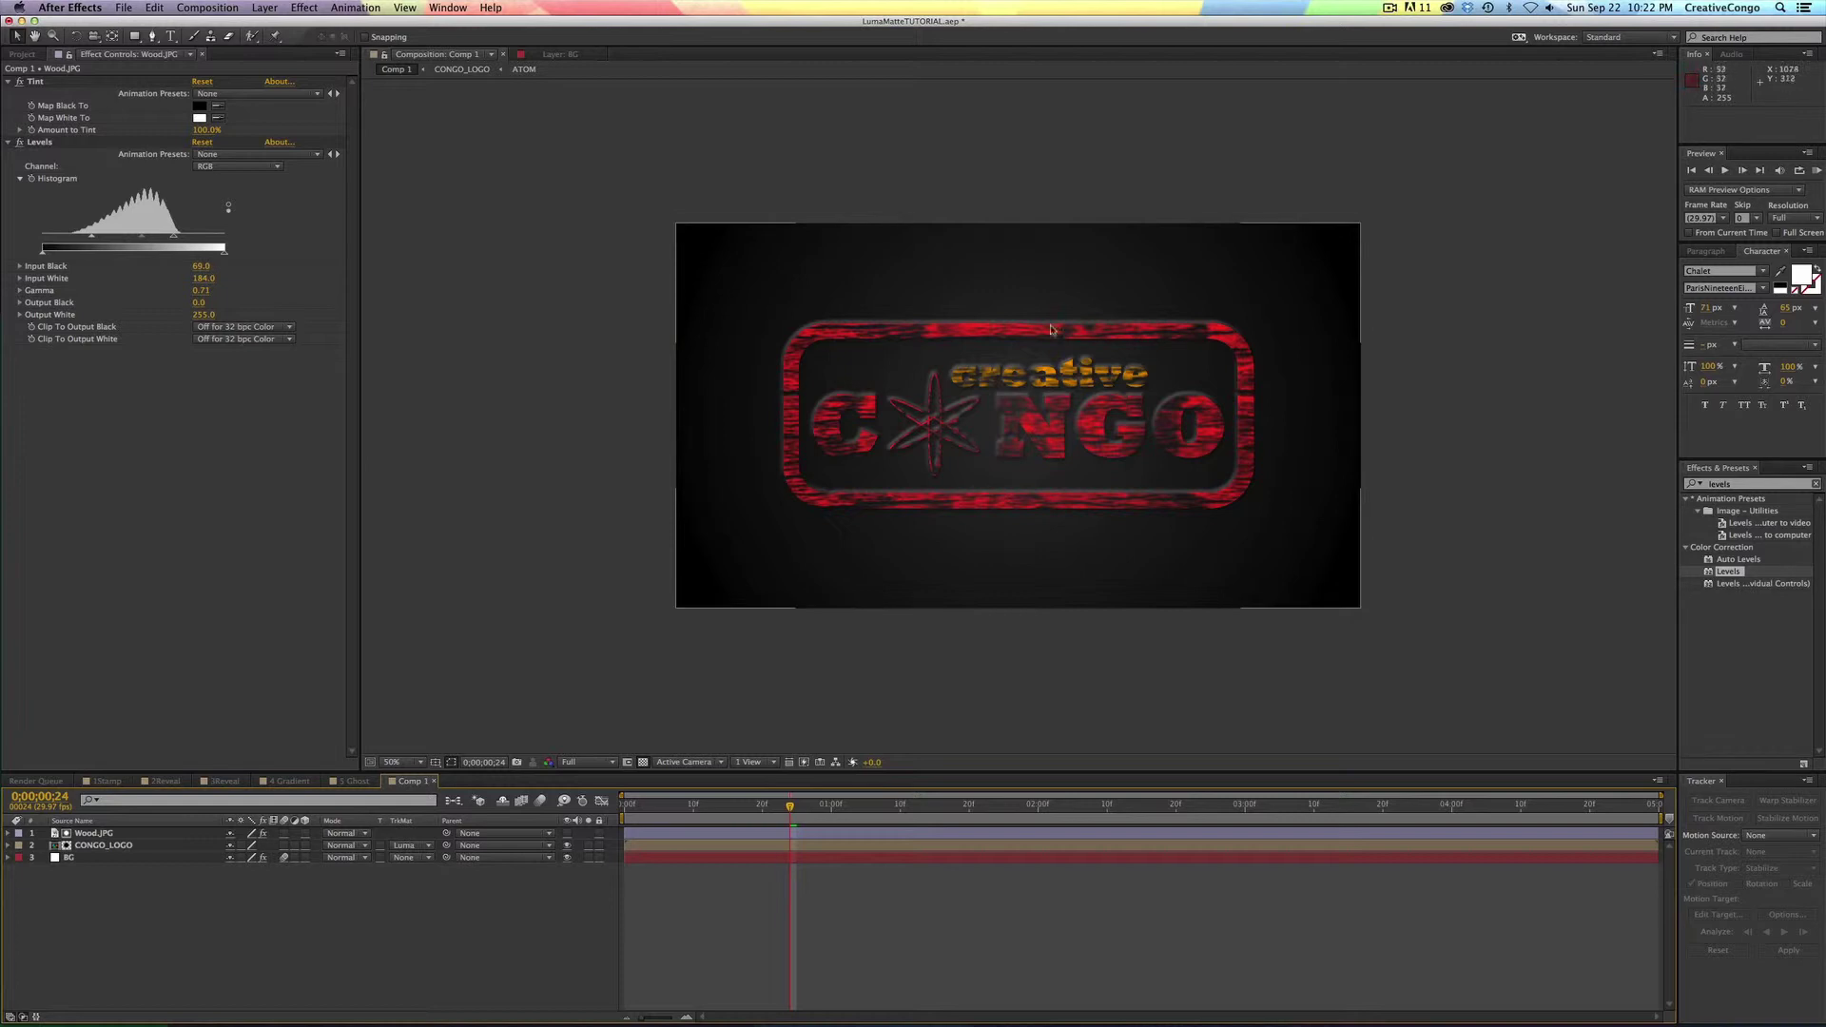
- Compare the soloed CONGO_LOGO layer with the black-and-white Wood.JPG texture, and restore the full composition view with Wood.JPG hidden
click(589, 846)
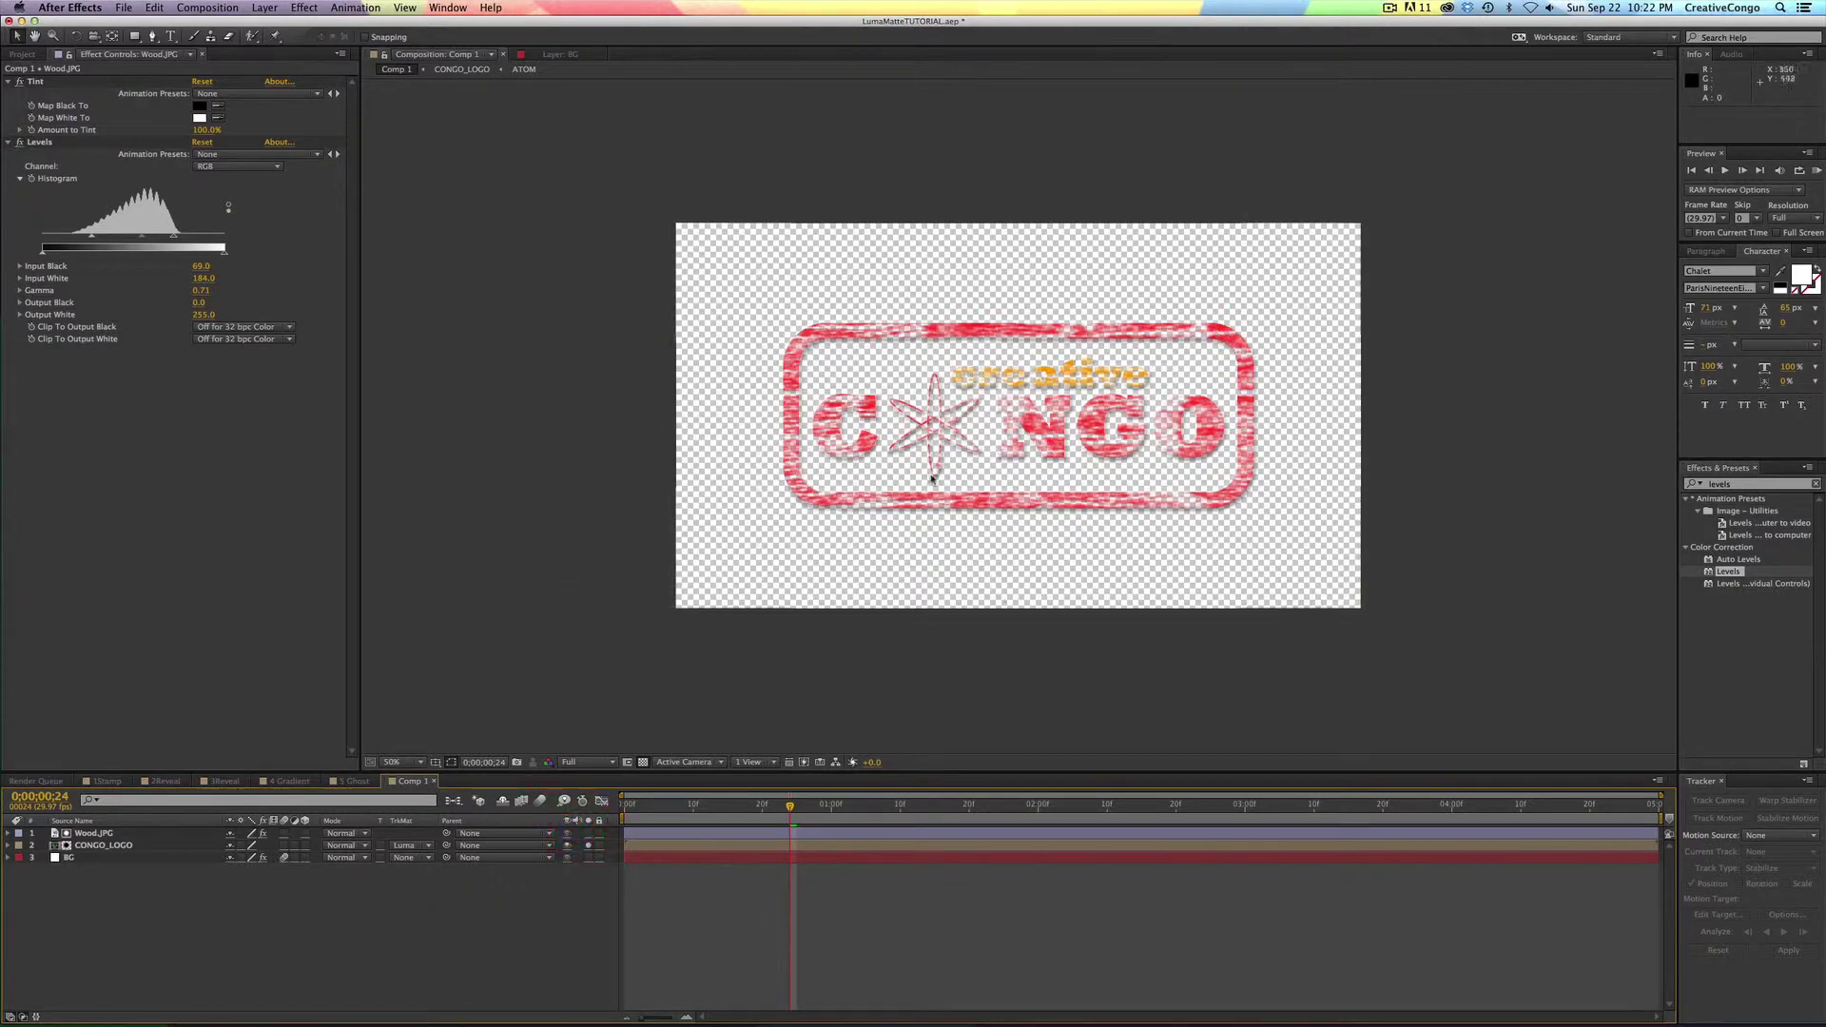
drag(587, 834, 587, 845)
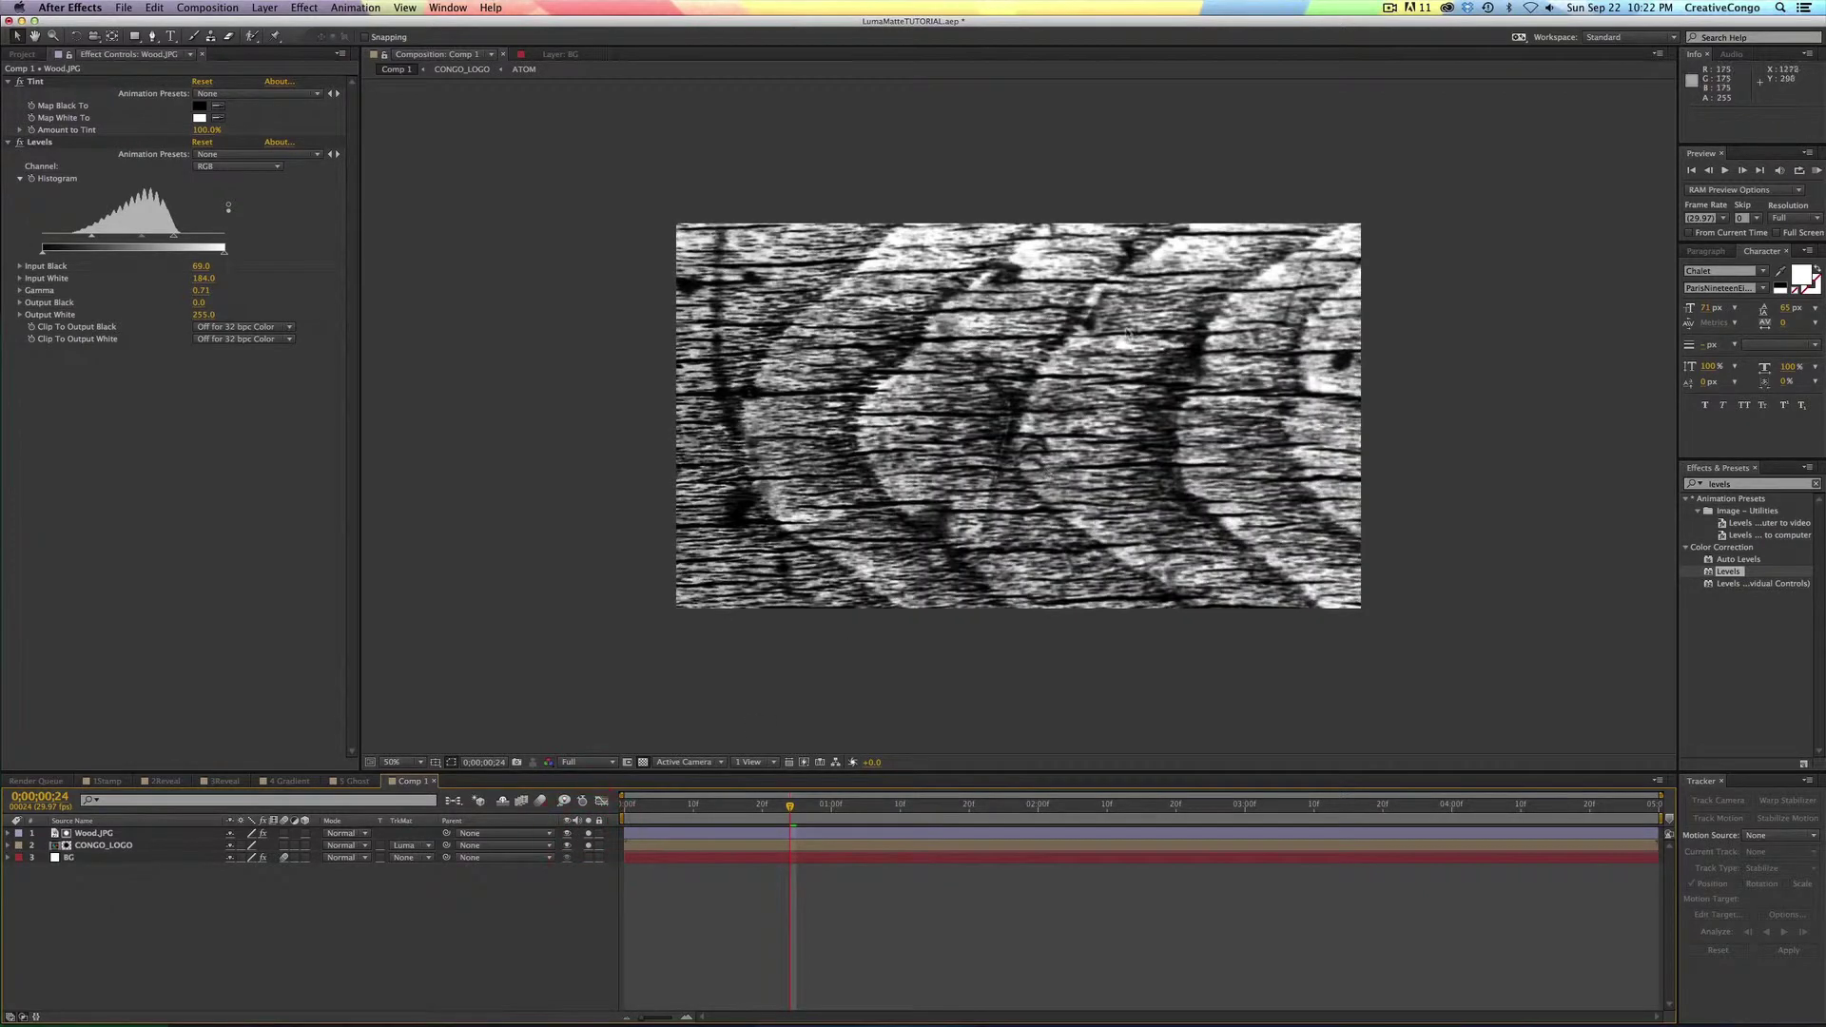
click(588, 833)
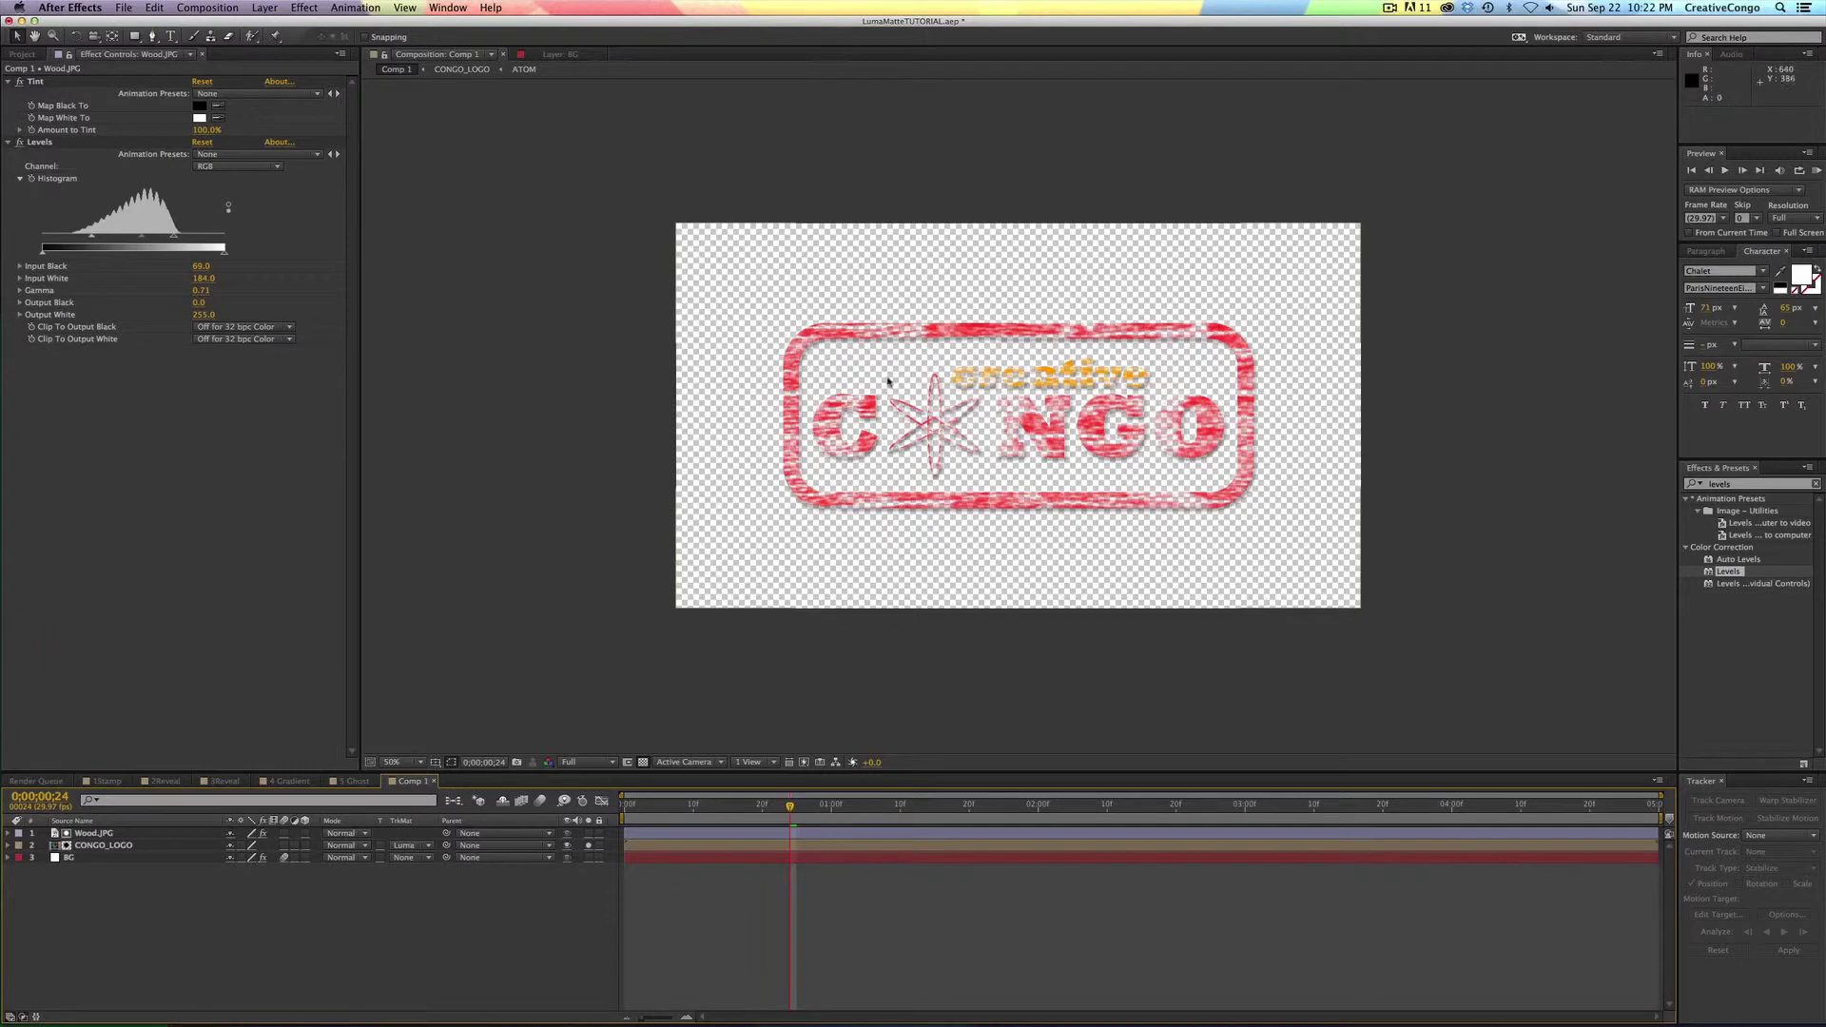
drag(586, 846, 587, 833)
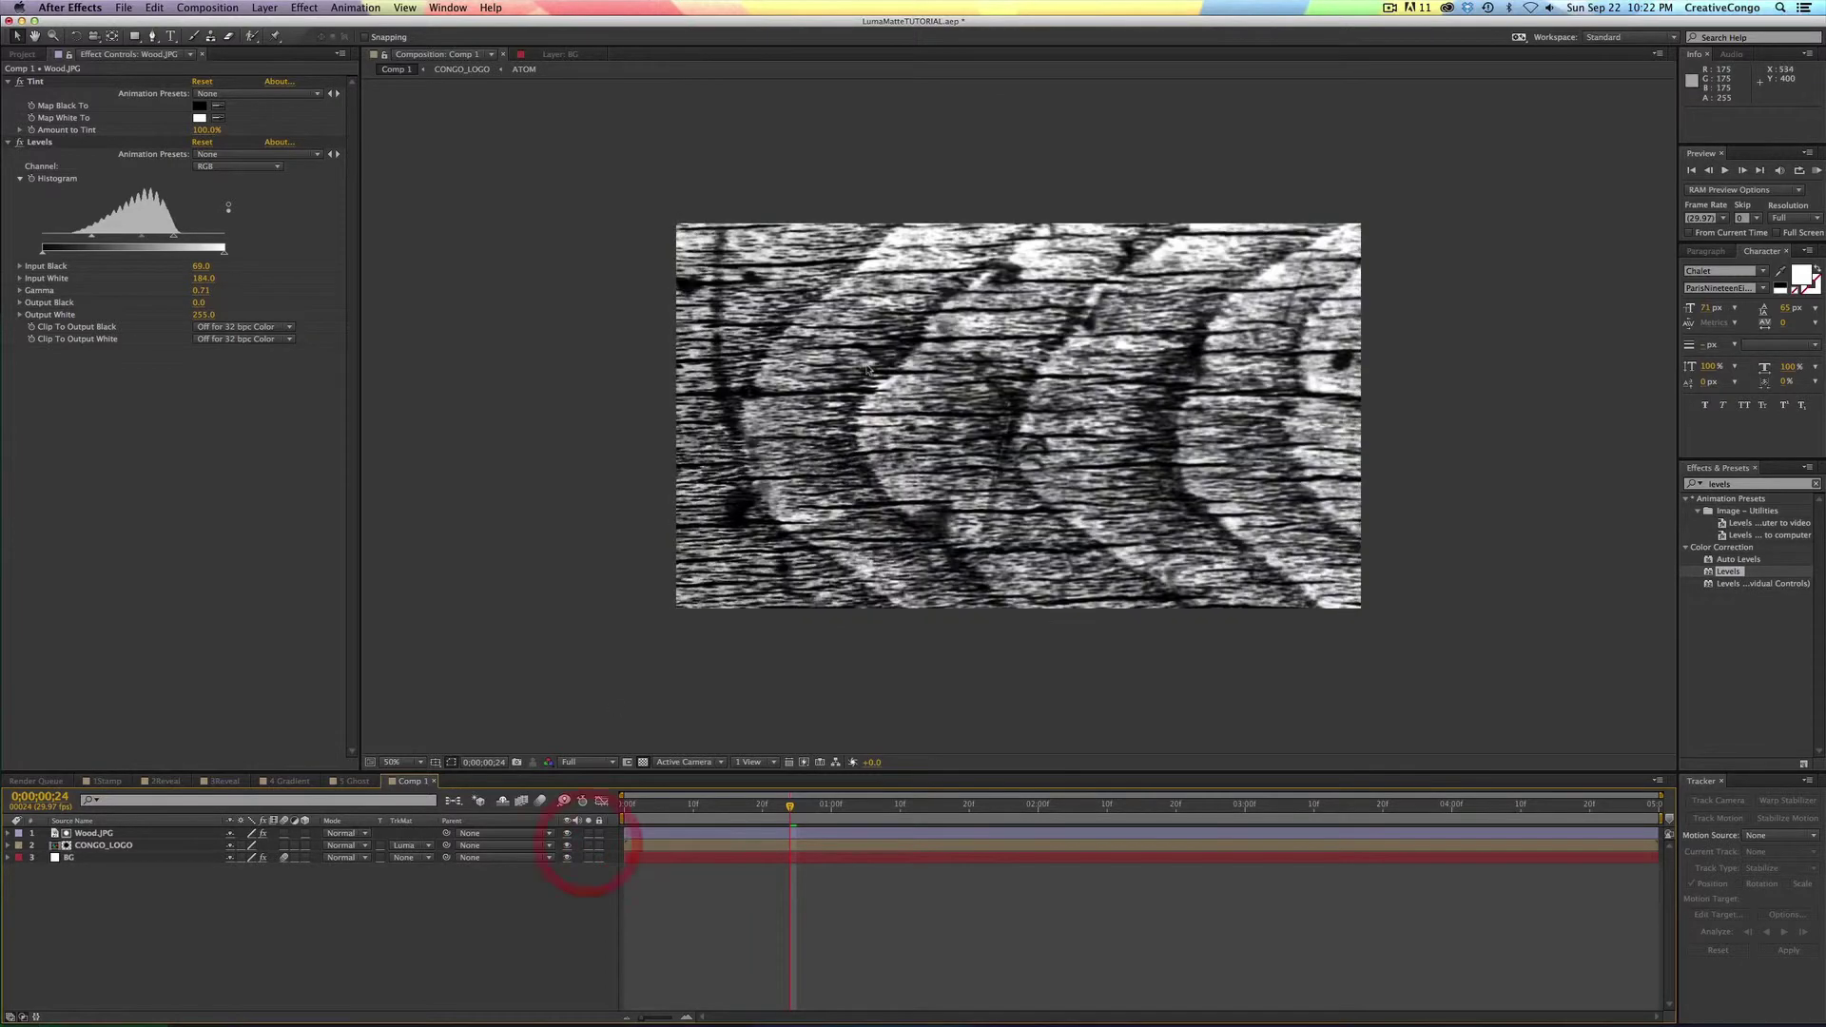
click(583, 835)
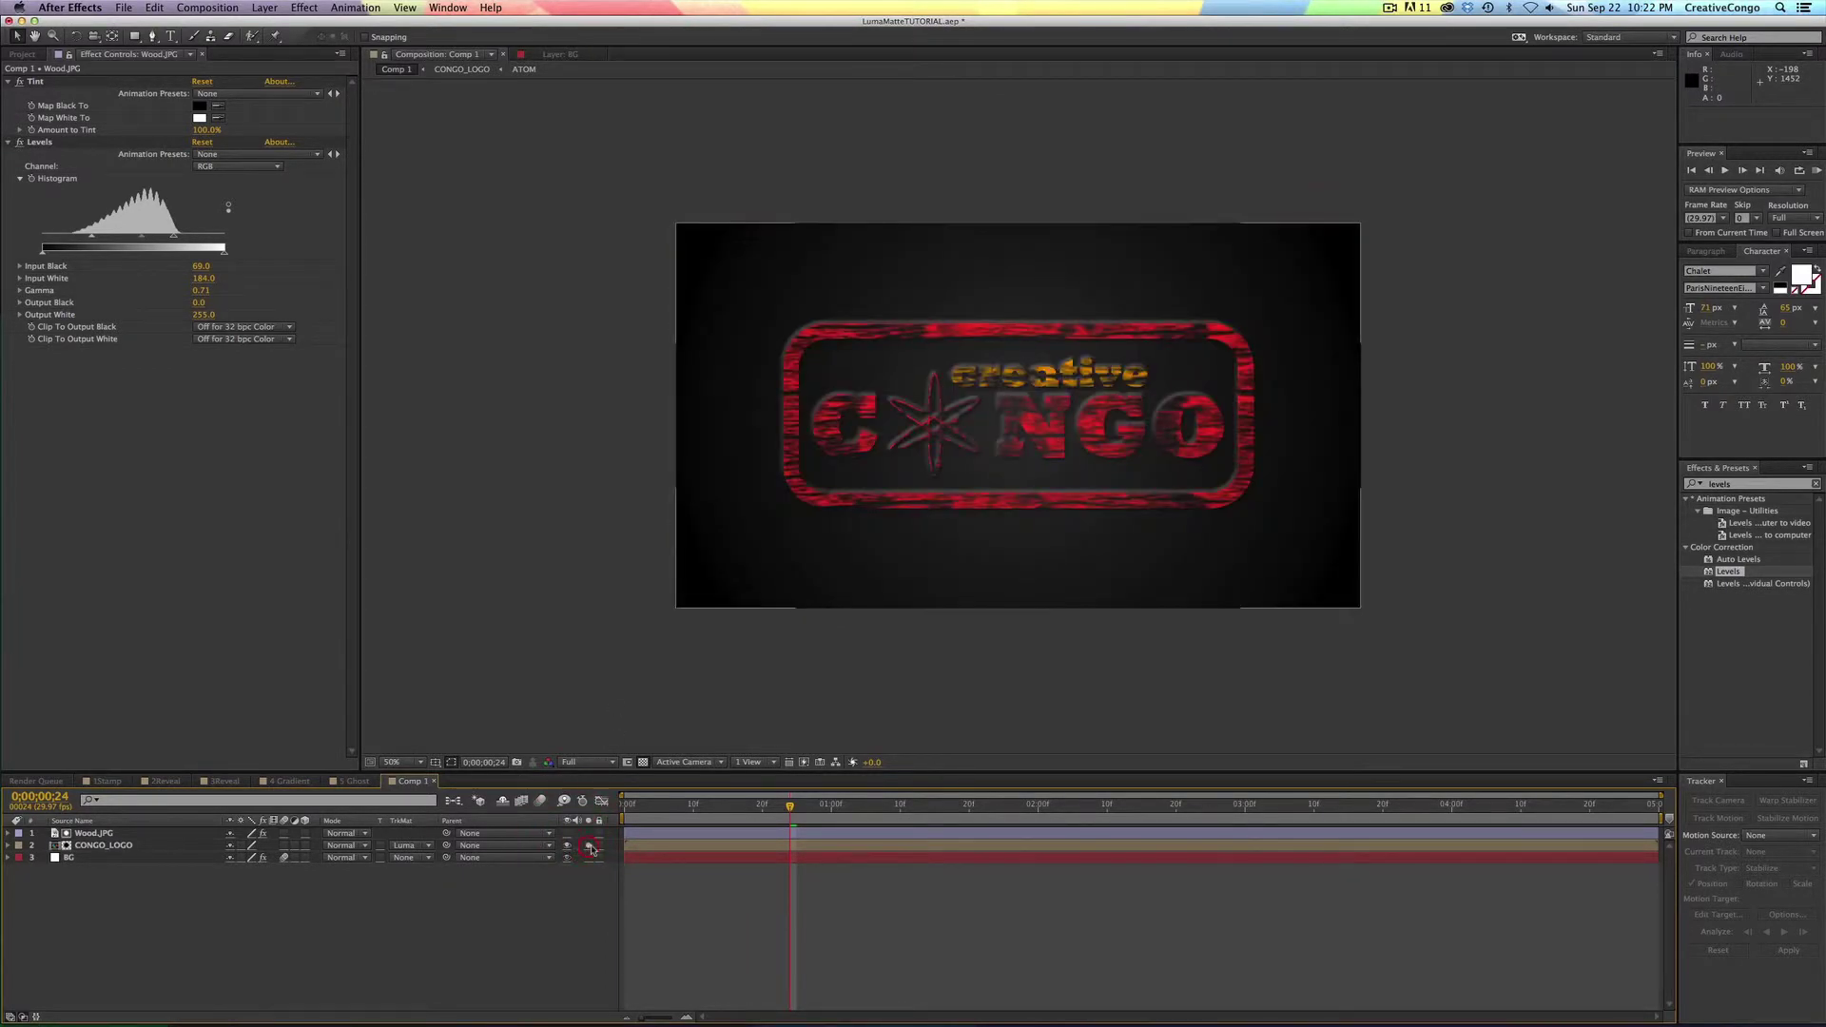
click(590, 847)
click(590, 846)
- Try moving the CONGO_LOGO layer independently of its wood matte, and undo the move
click(1001, 581)
drag(1054, 418, 1090, 447)
key(super+z)
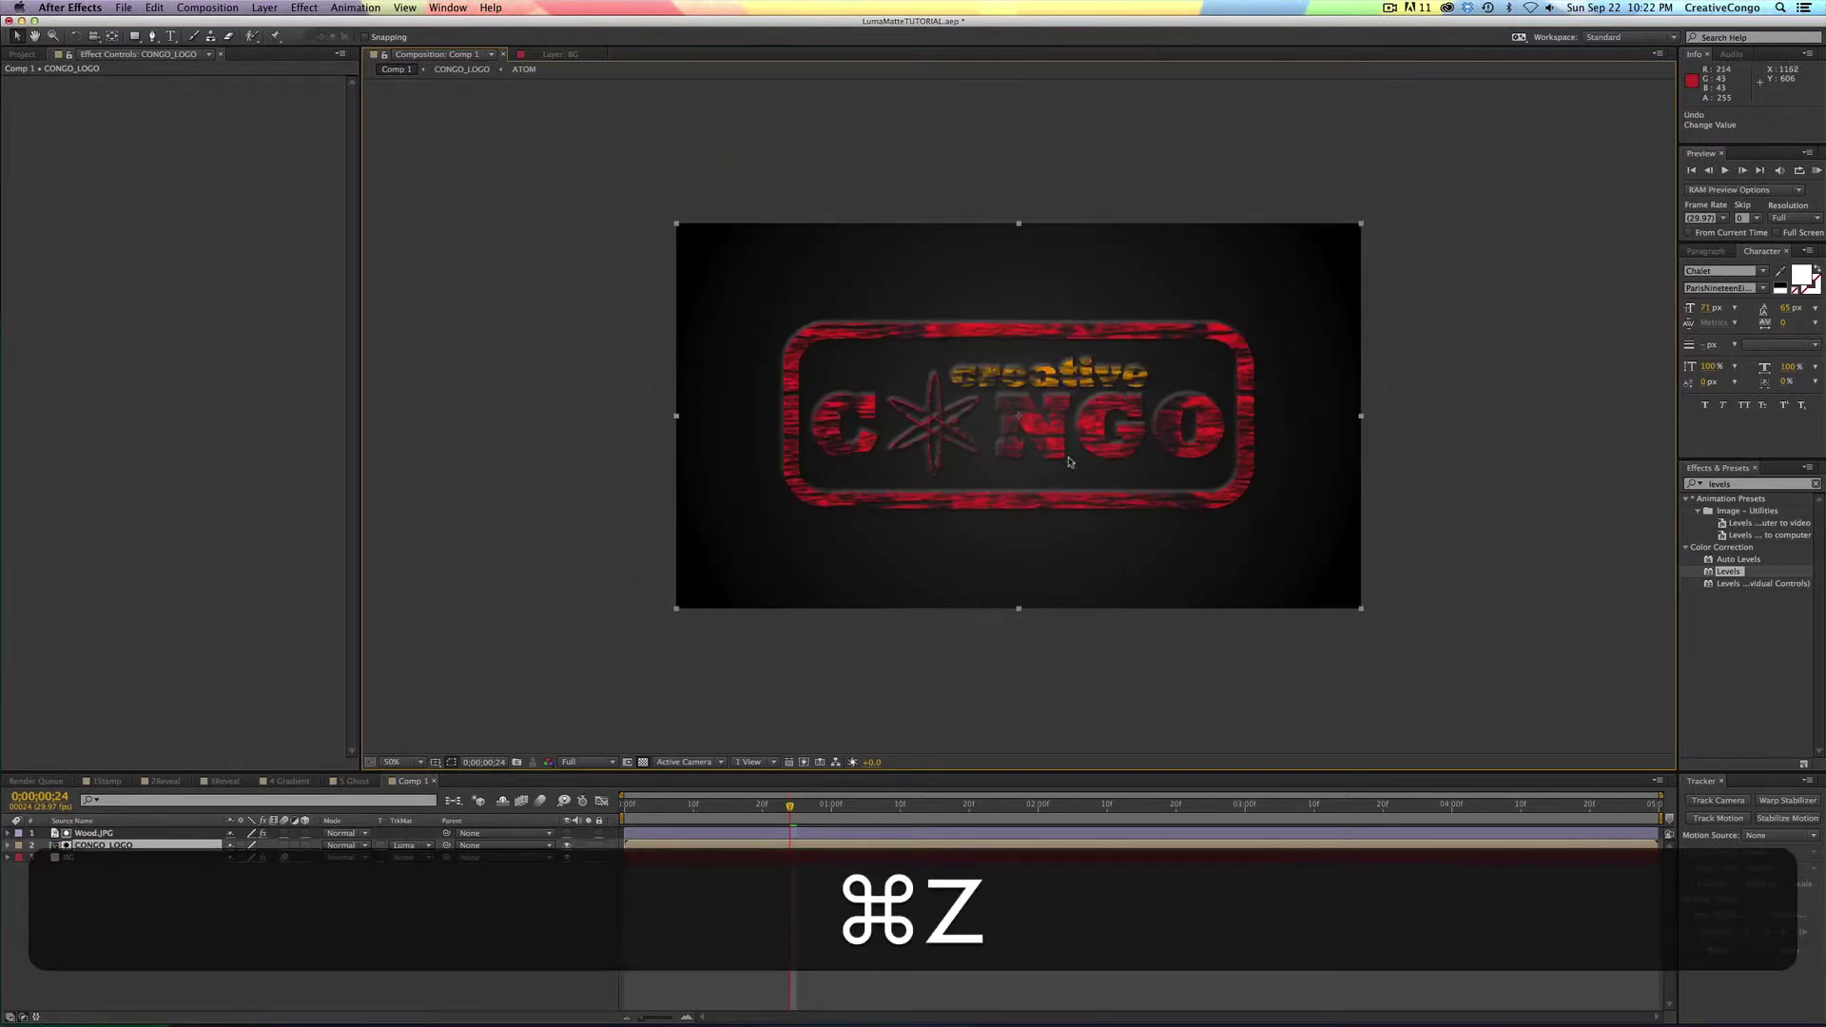
- Parent the Wood.JPG layer to CONGO_LOGO, and test the link by moving the logo and undoing the move
drag(447, 835, 122, 845)
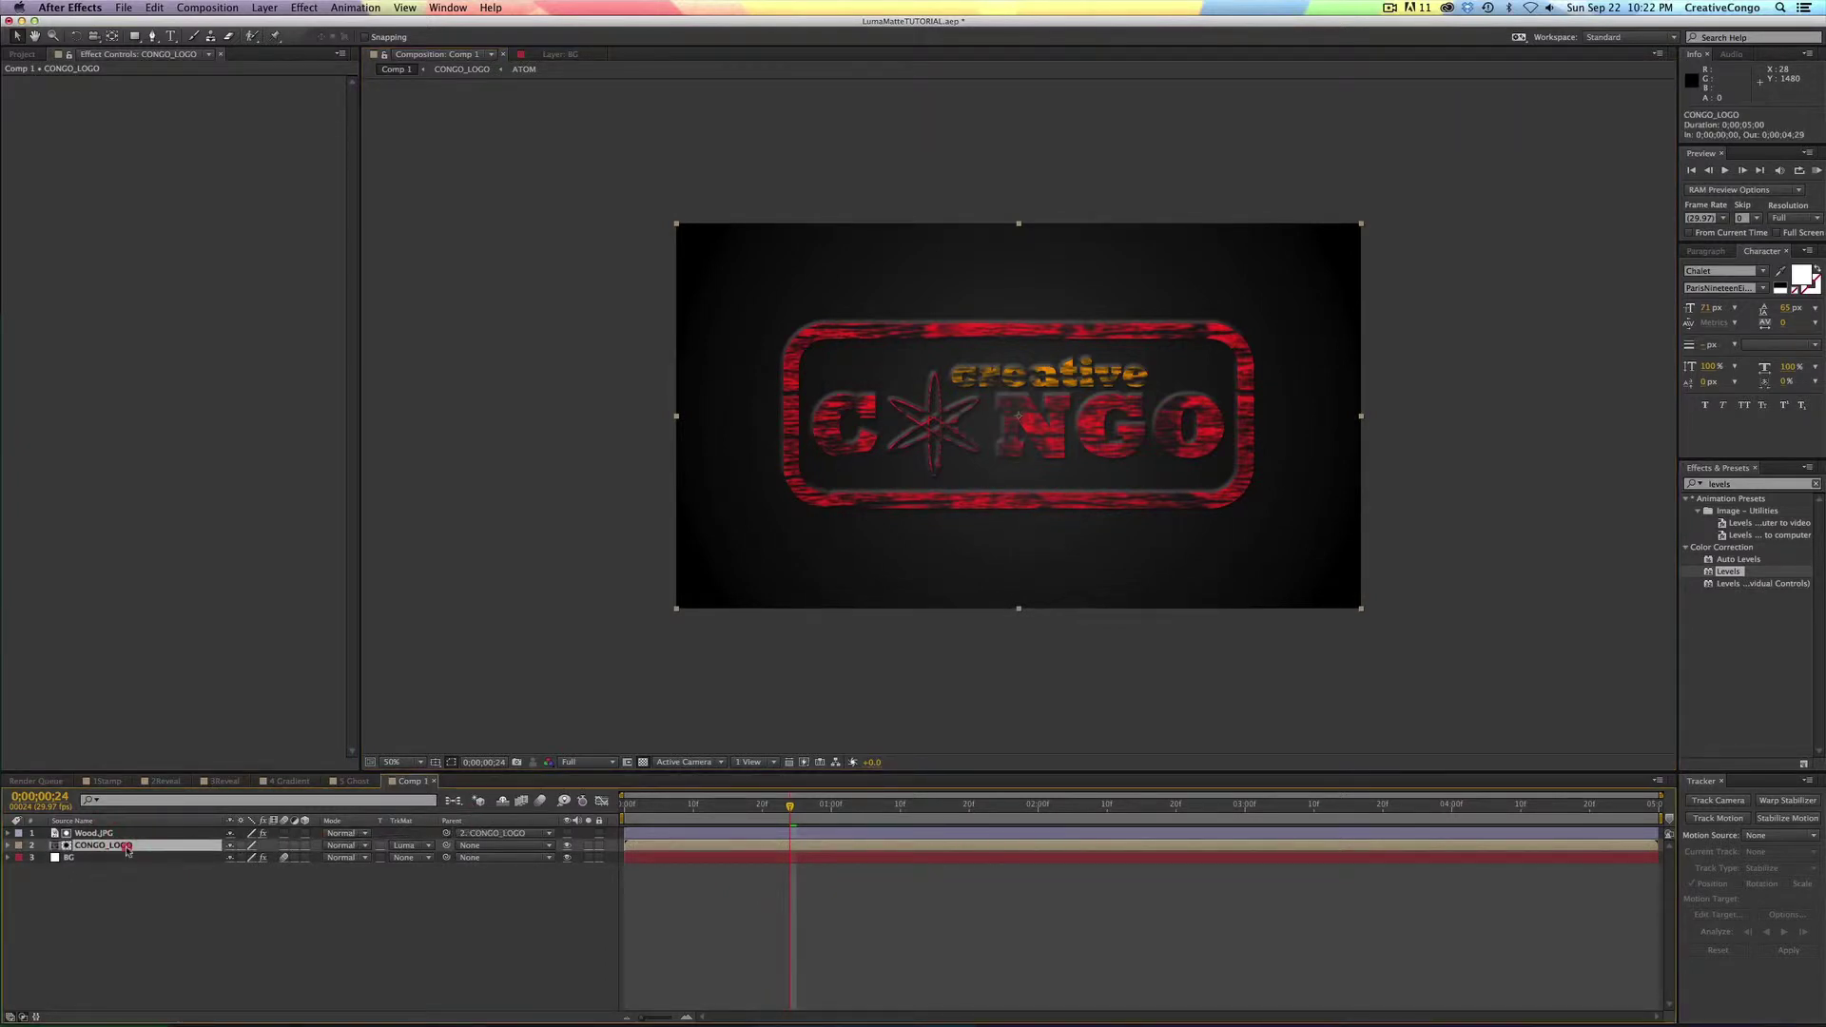
drag(1027, 421, 1028, 457)
key(super+z)
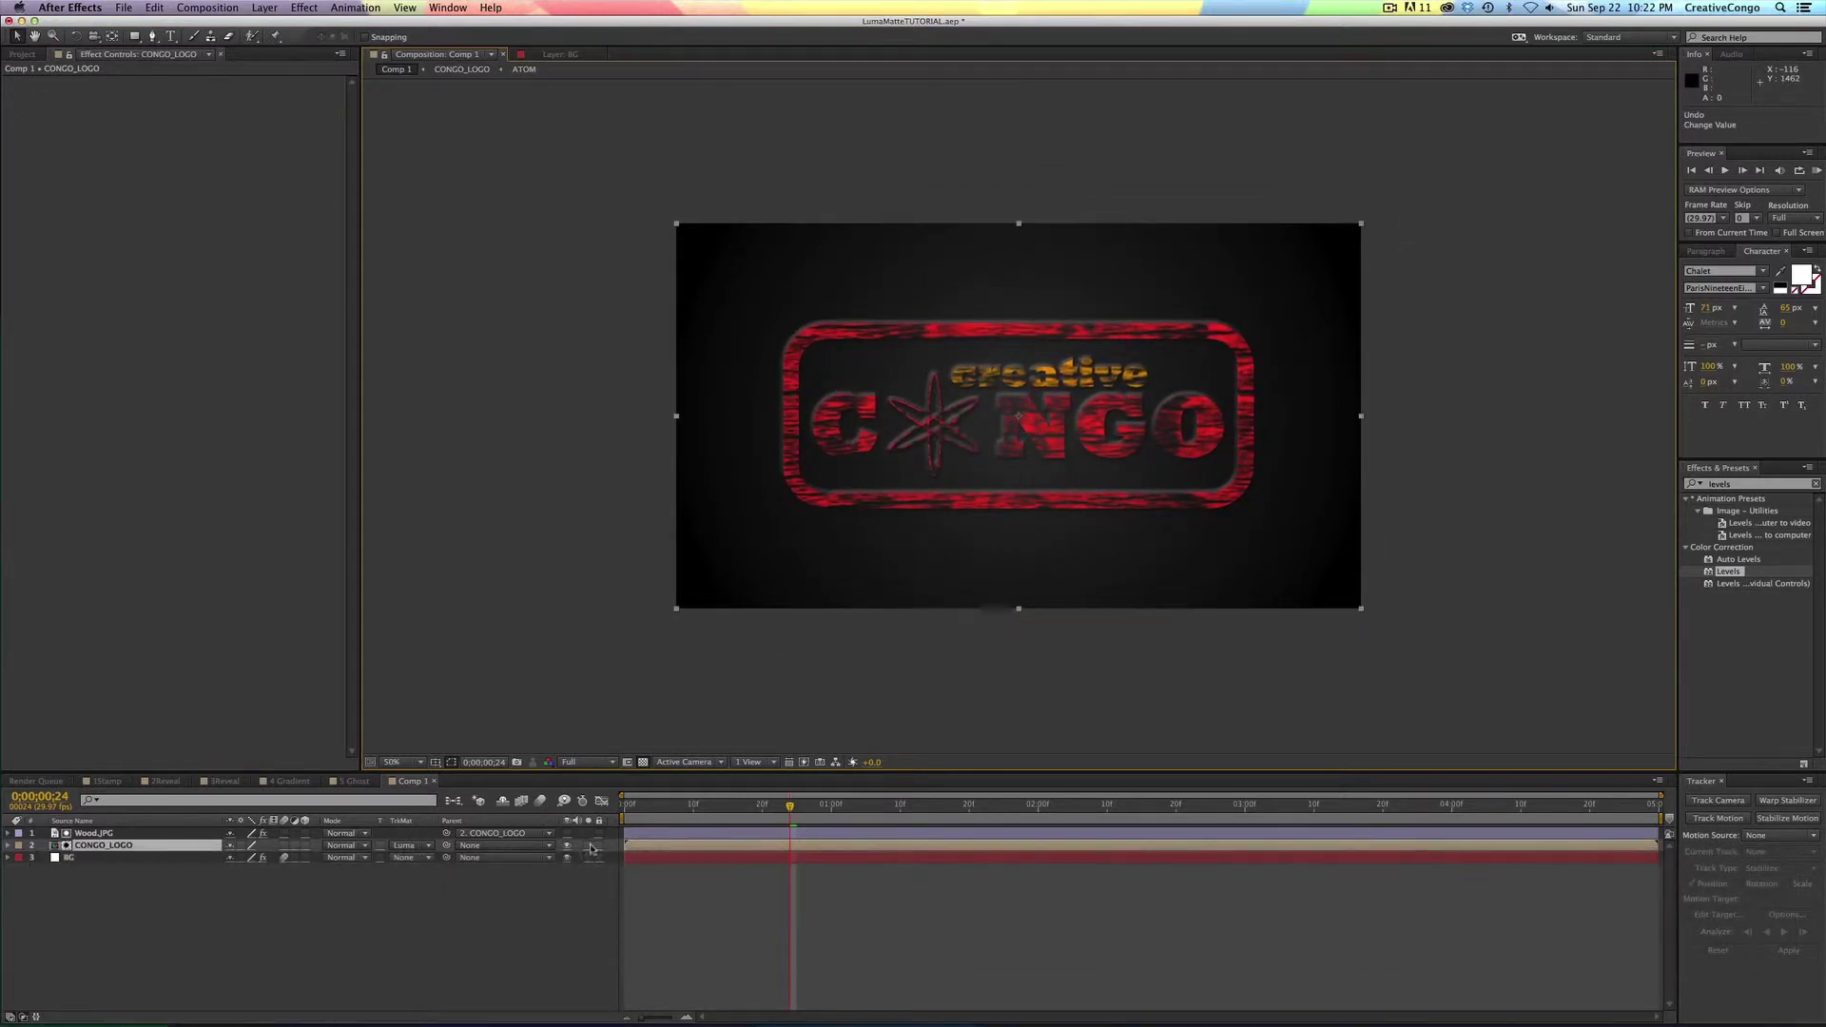
- Solo the CONGO_LOGO layer to view the see-through areas in its texture, and unsolo it again
click(589, 846)
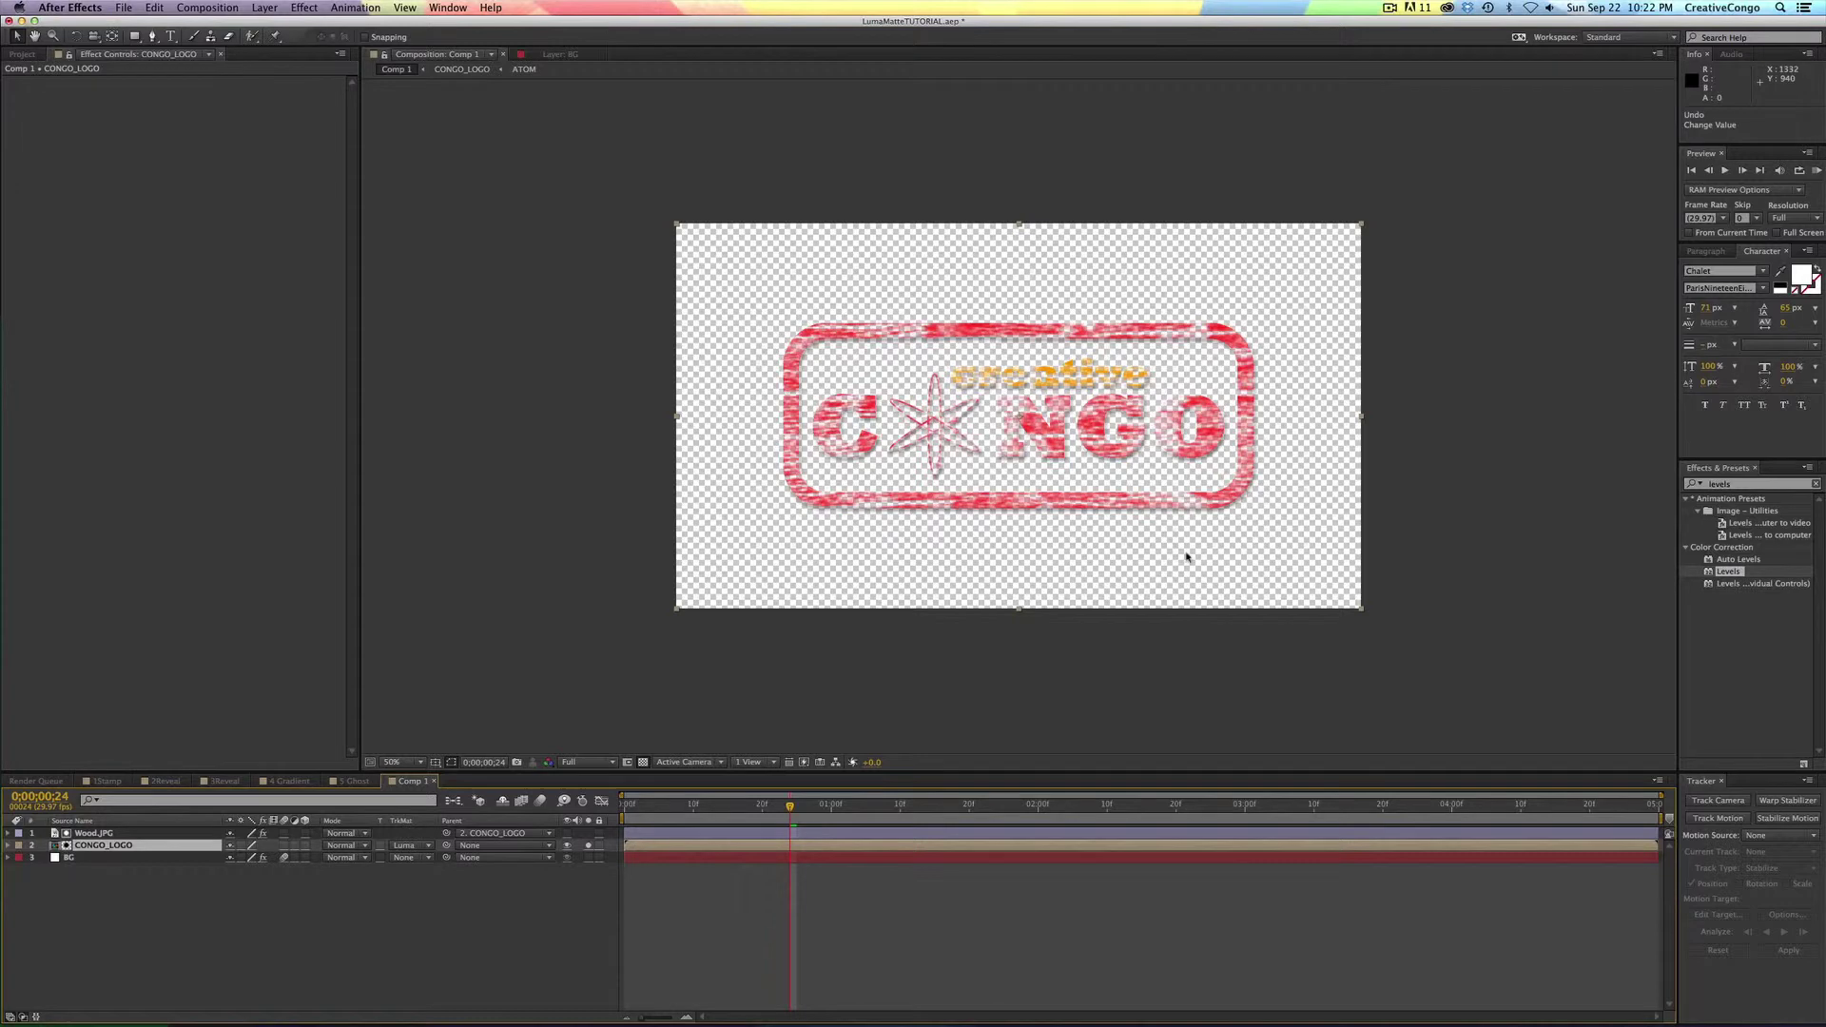
click(589, 845)
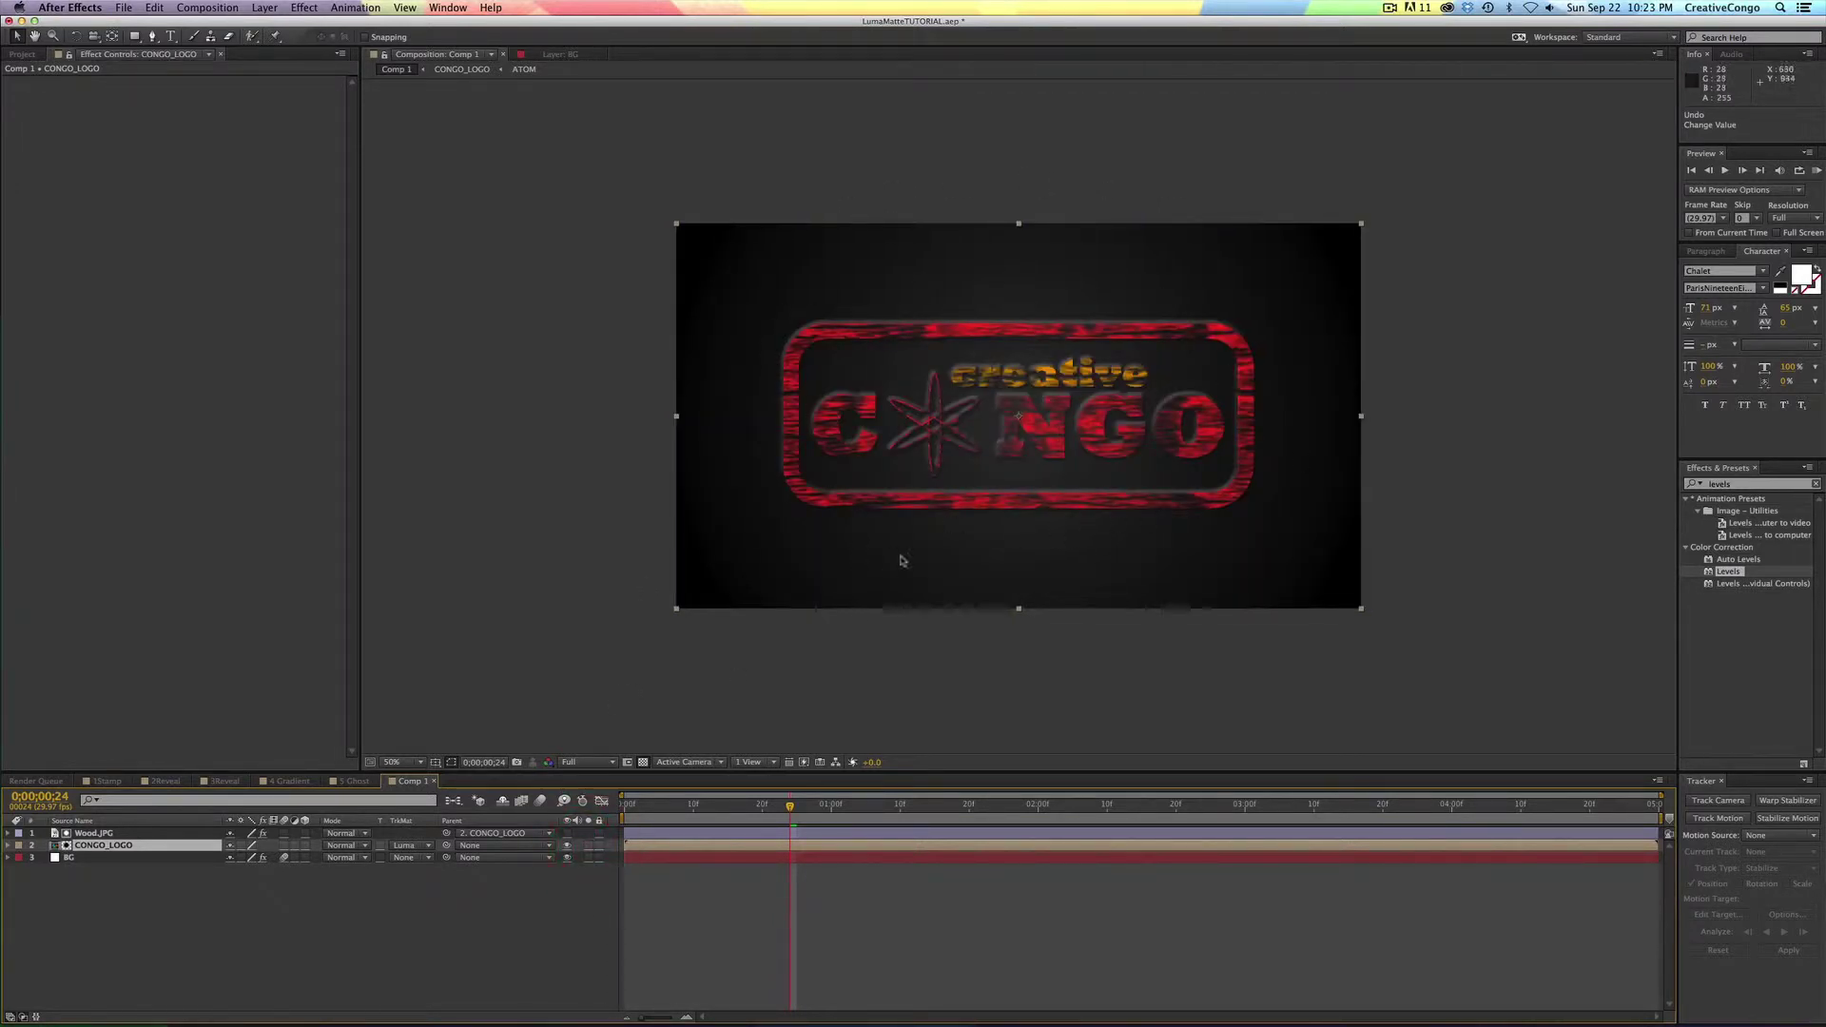
- Duplicate the CONGO_LOGO layer and place the copy directly below the matted CONGO_LOGO layer
click(668, 842)
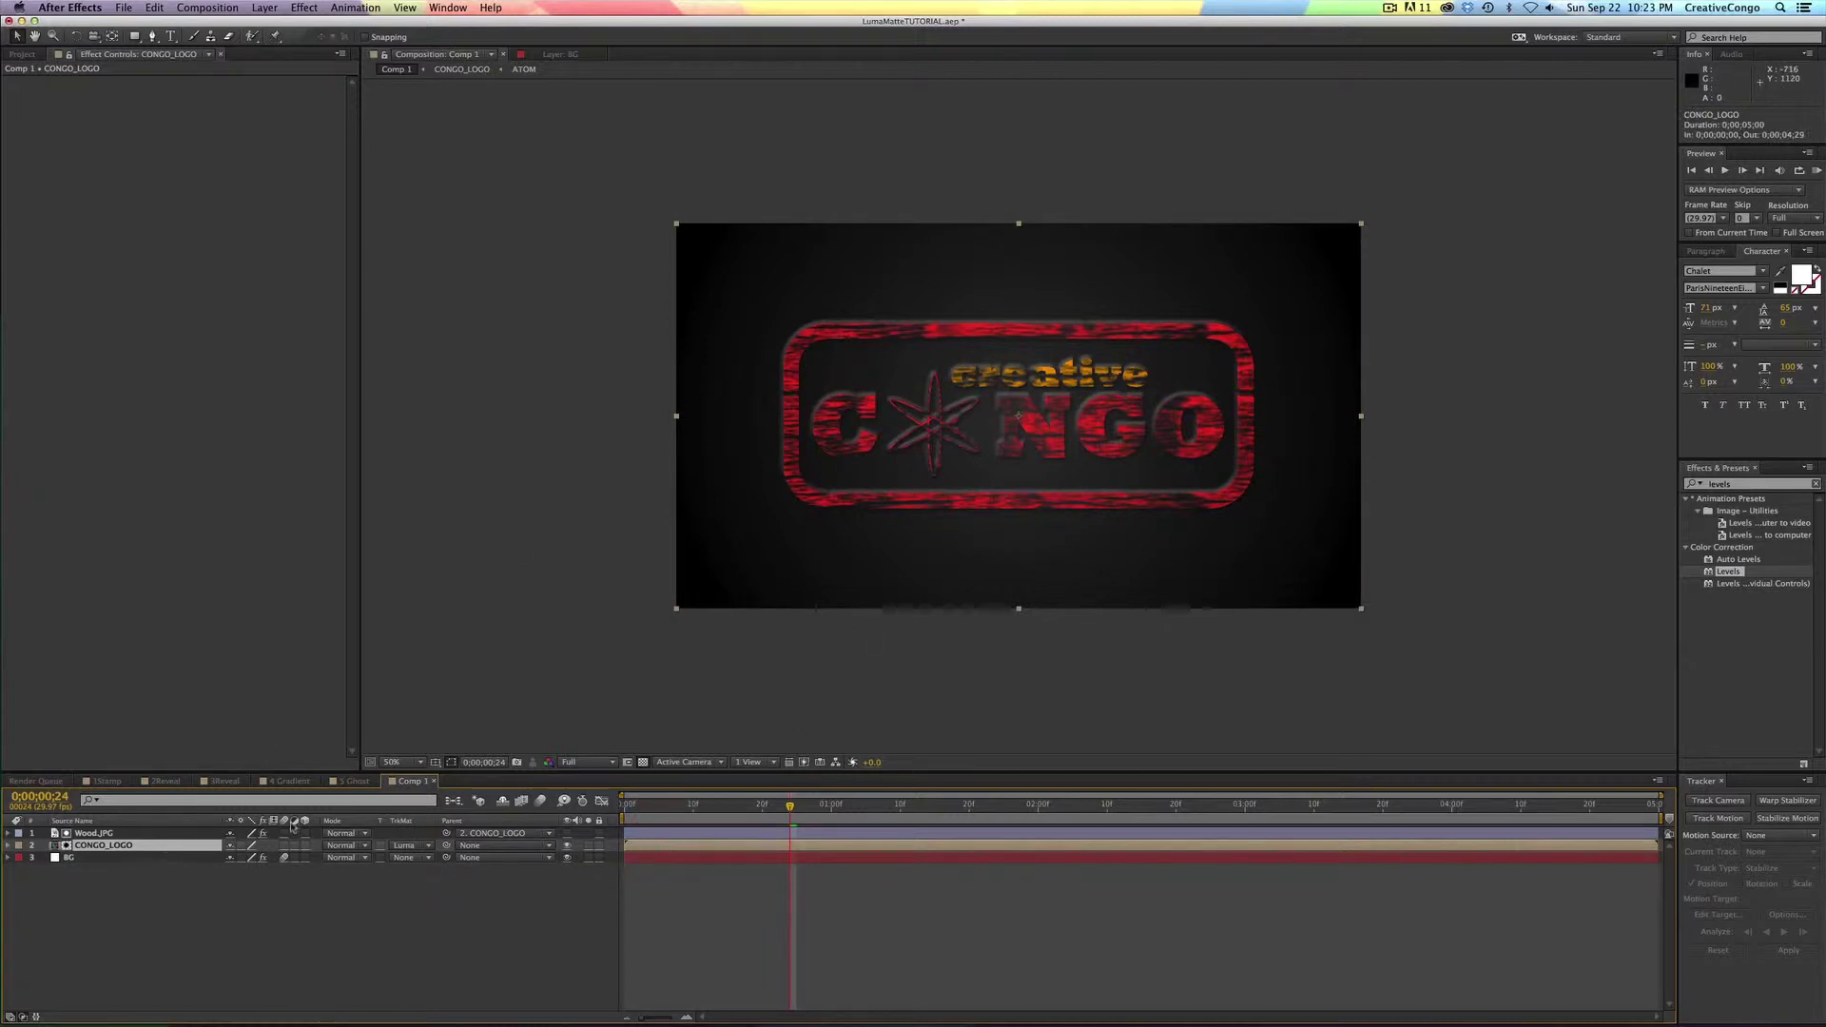
super+click(120, 860)
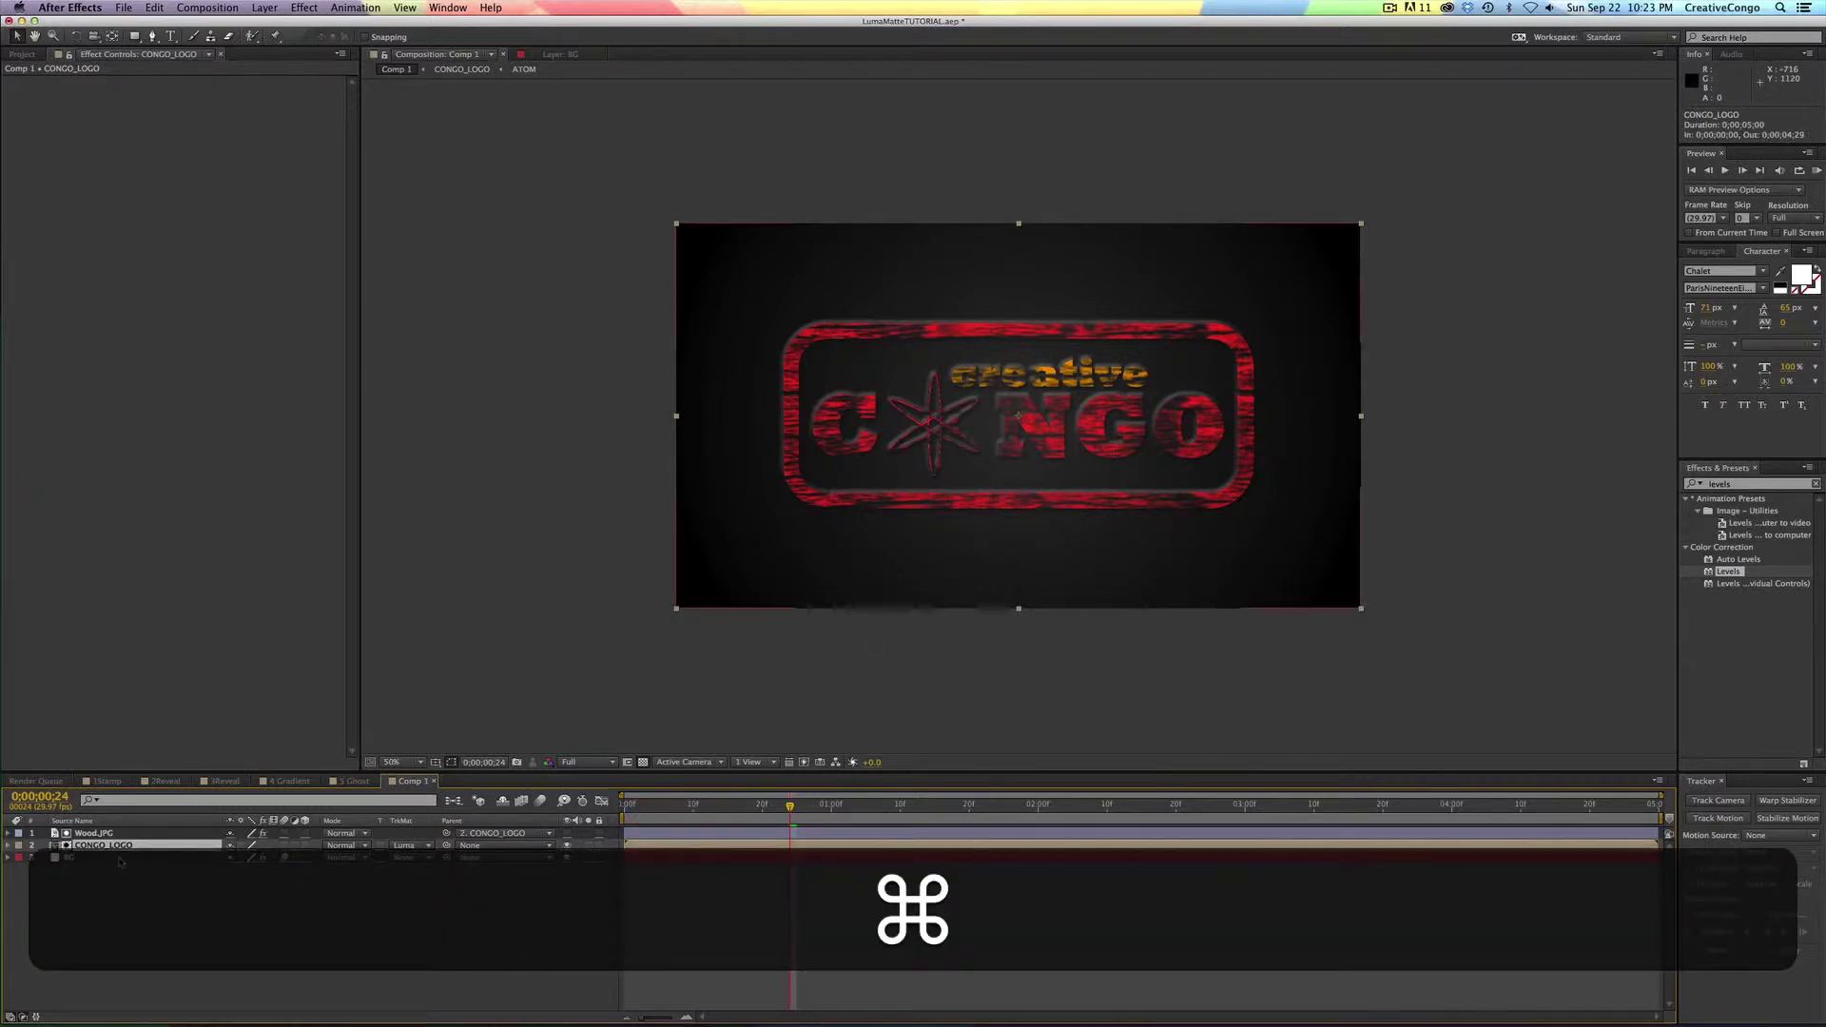
key(super+d)
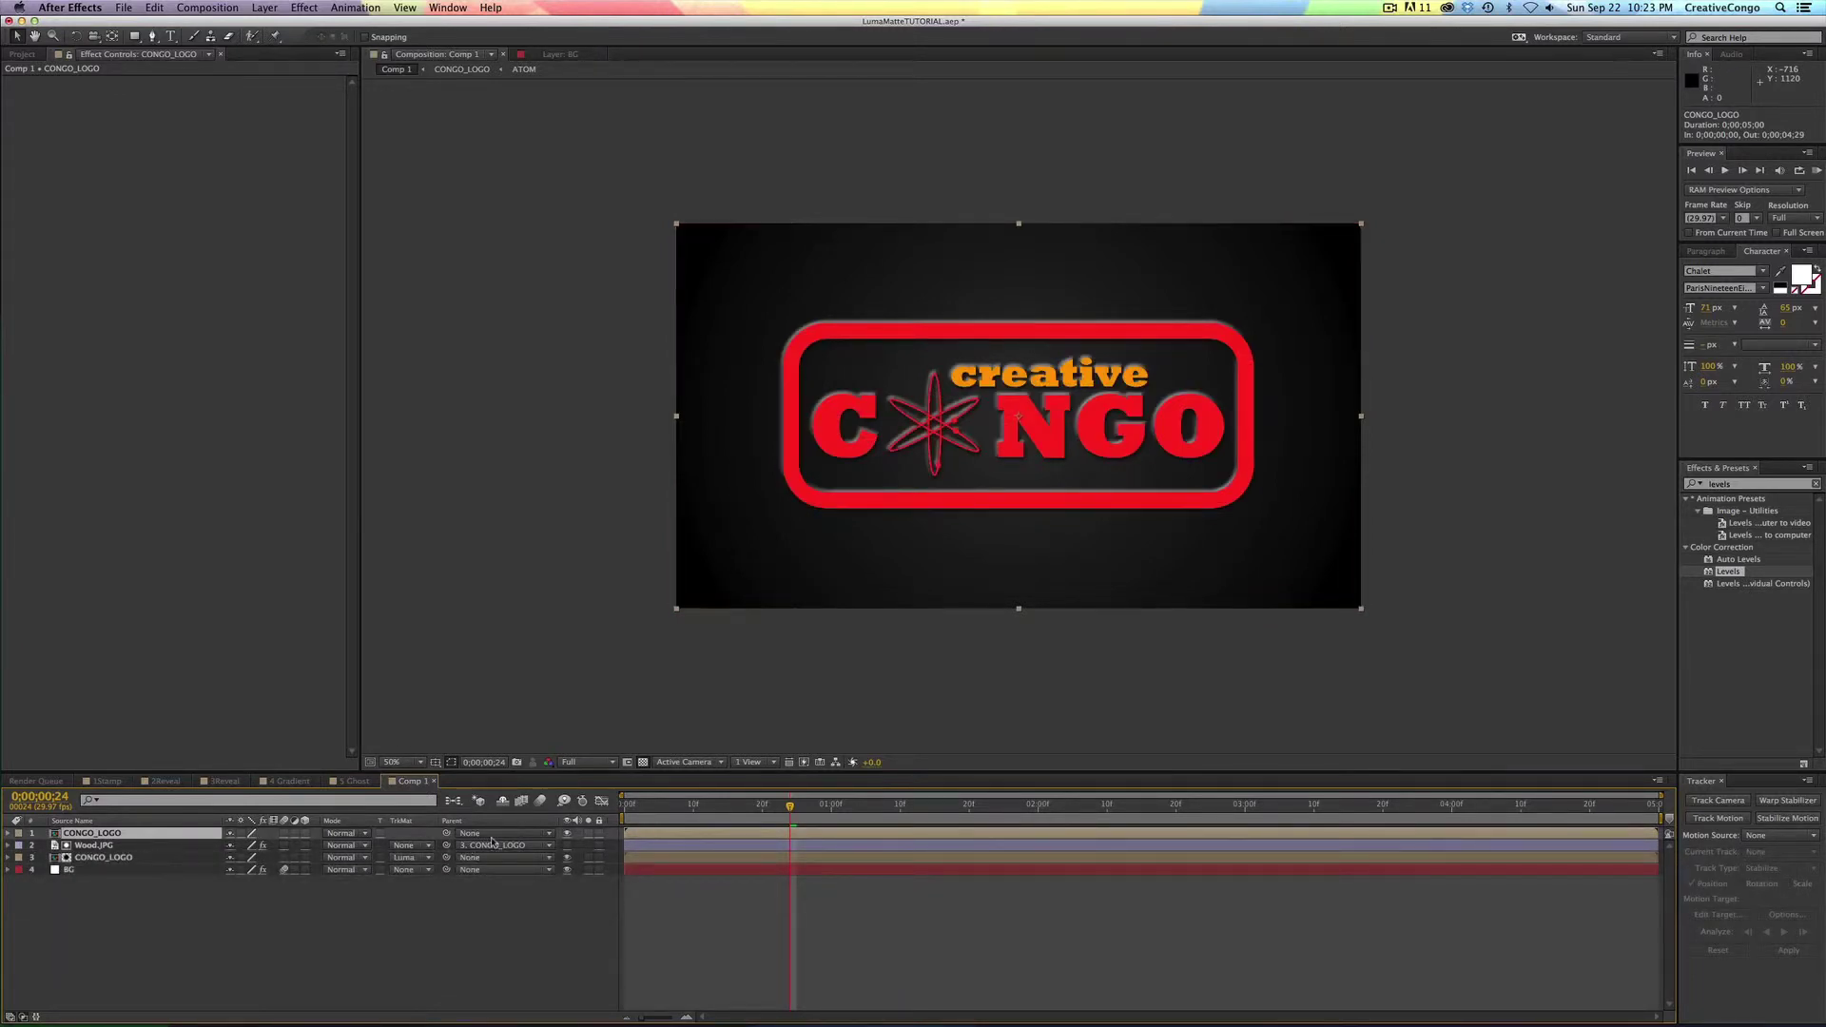
drag(126, 834, 142, 862)
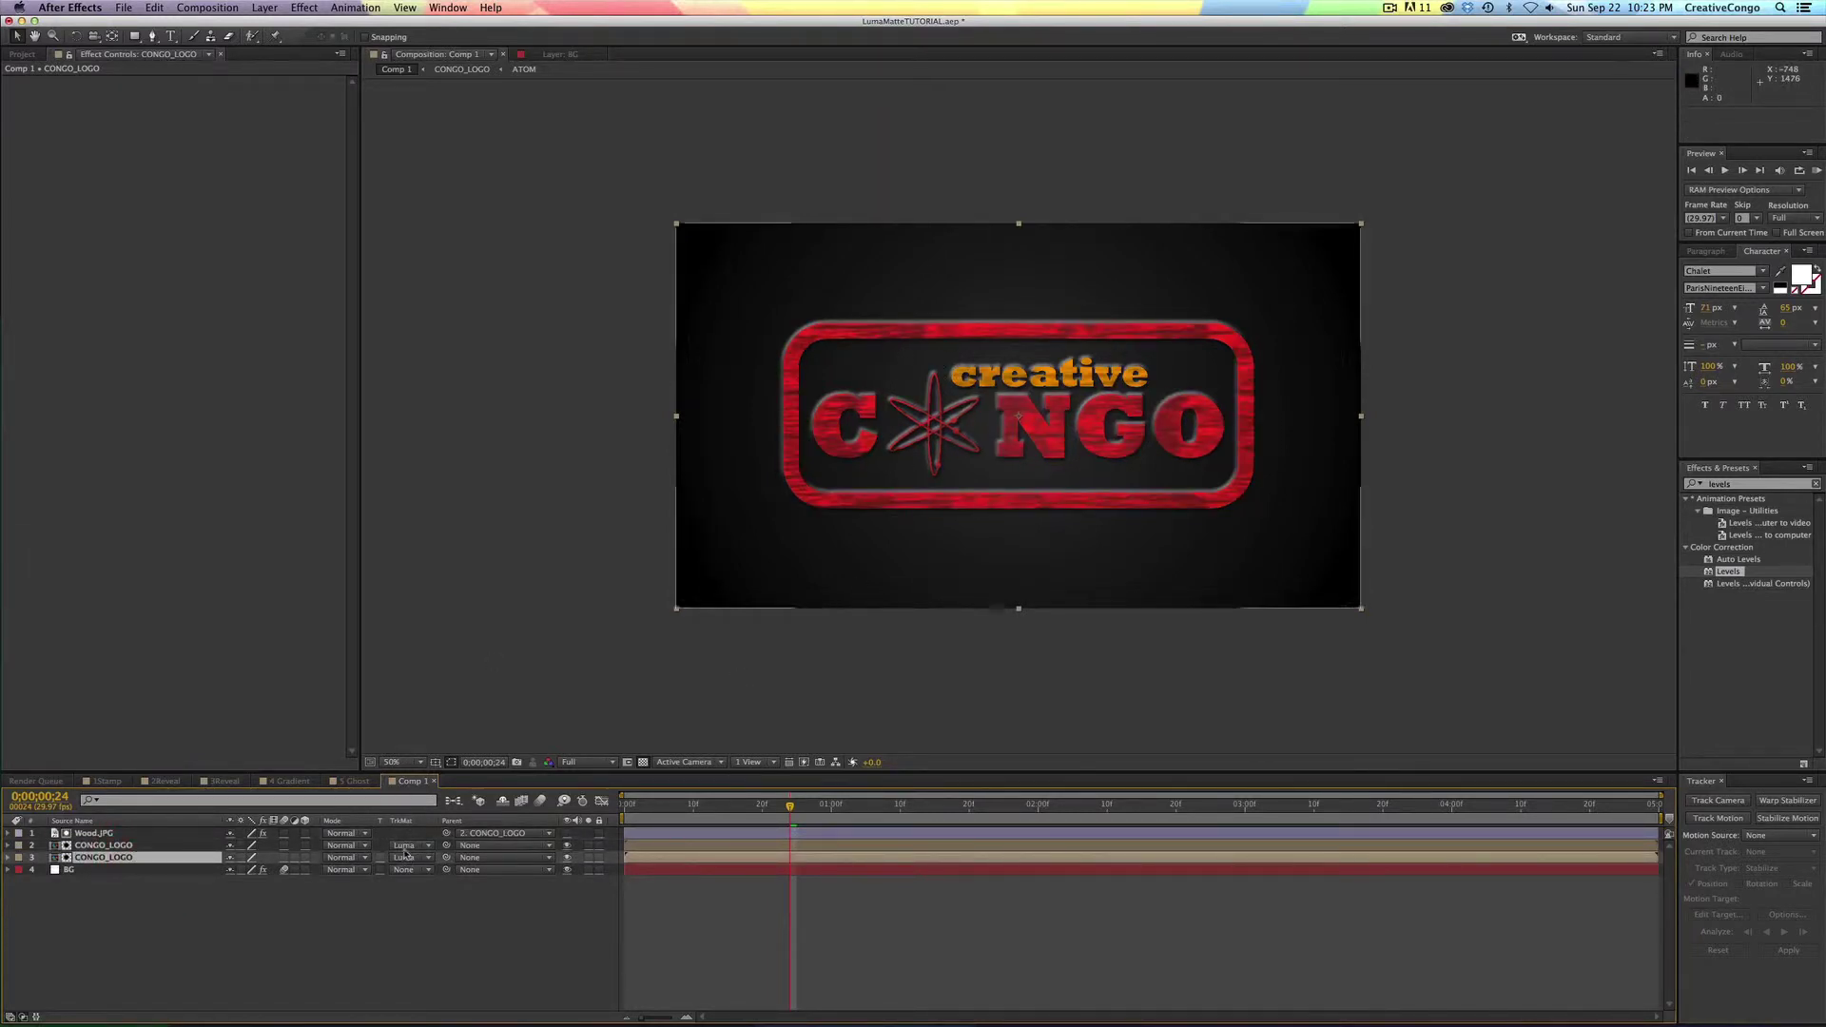
- Set the lower CONGO_LOGO layer to No Track Matte
click(191, 864)
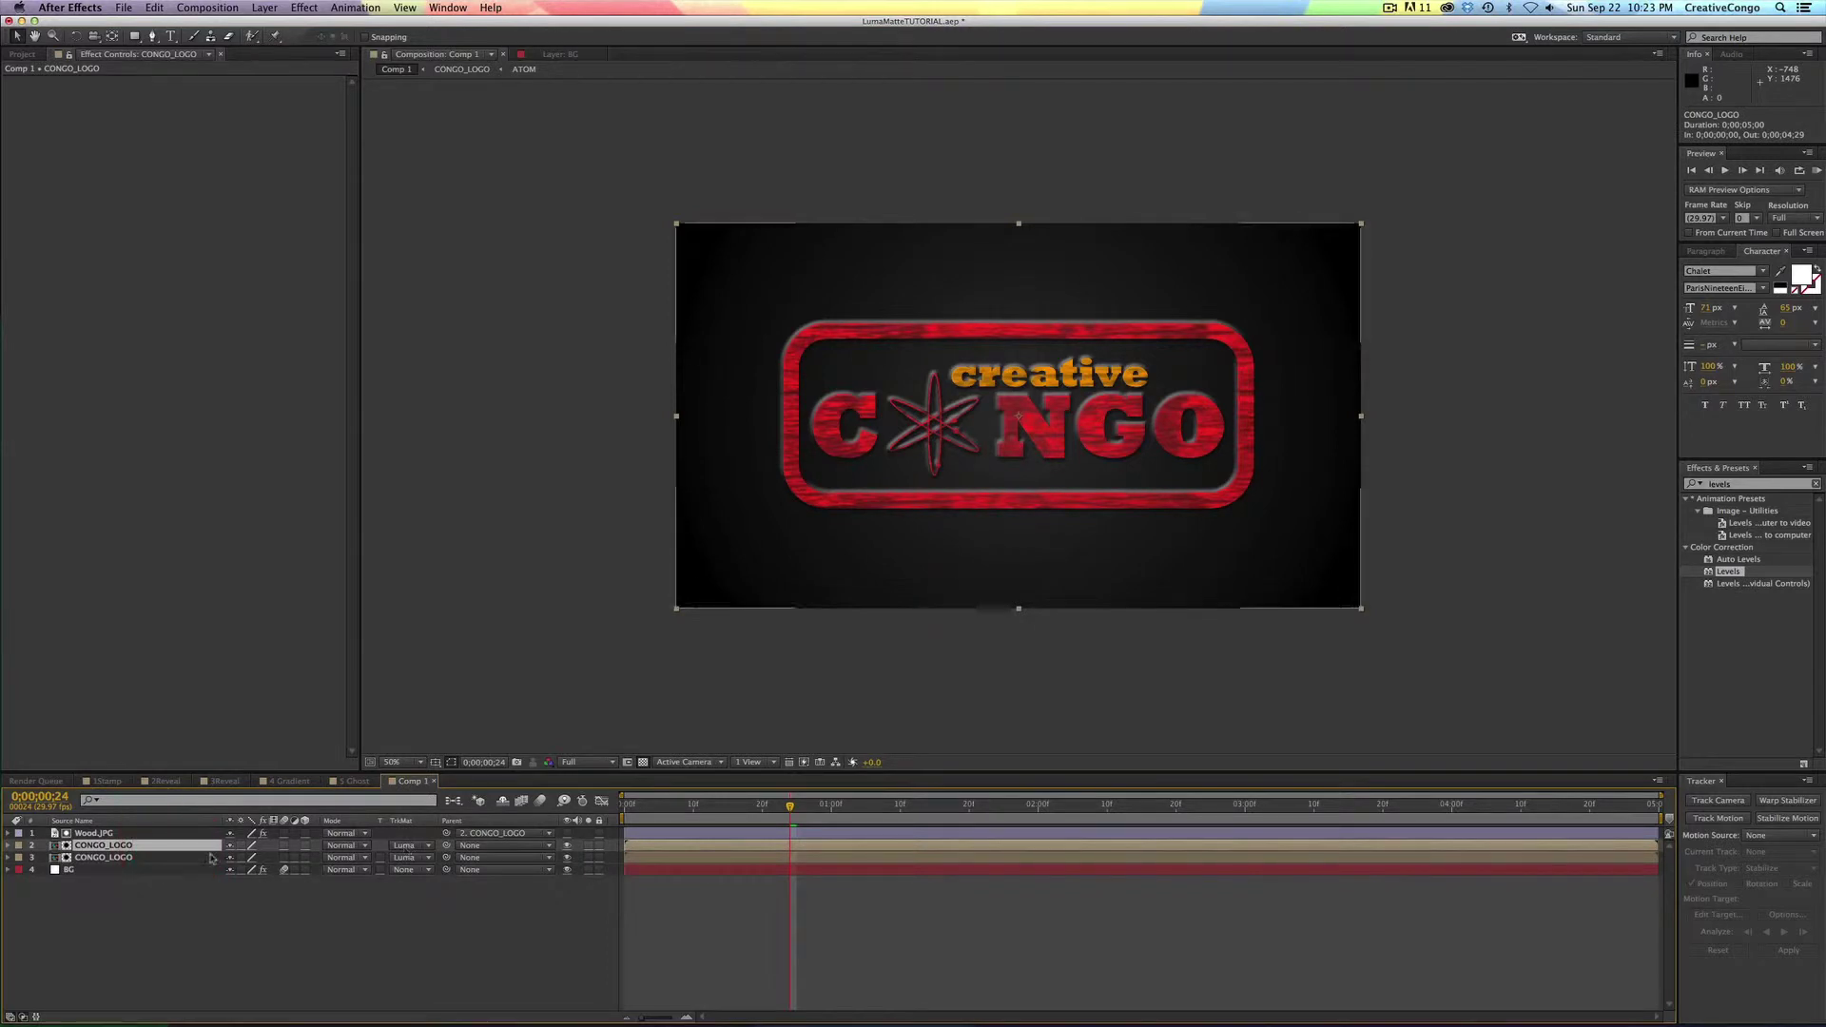
click(405, 860)
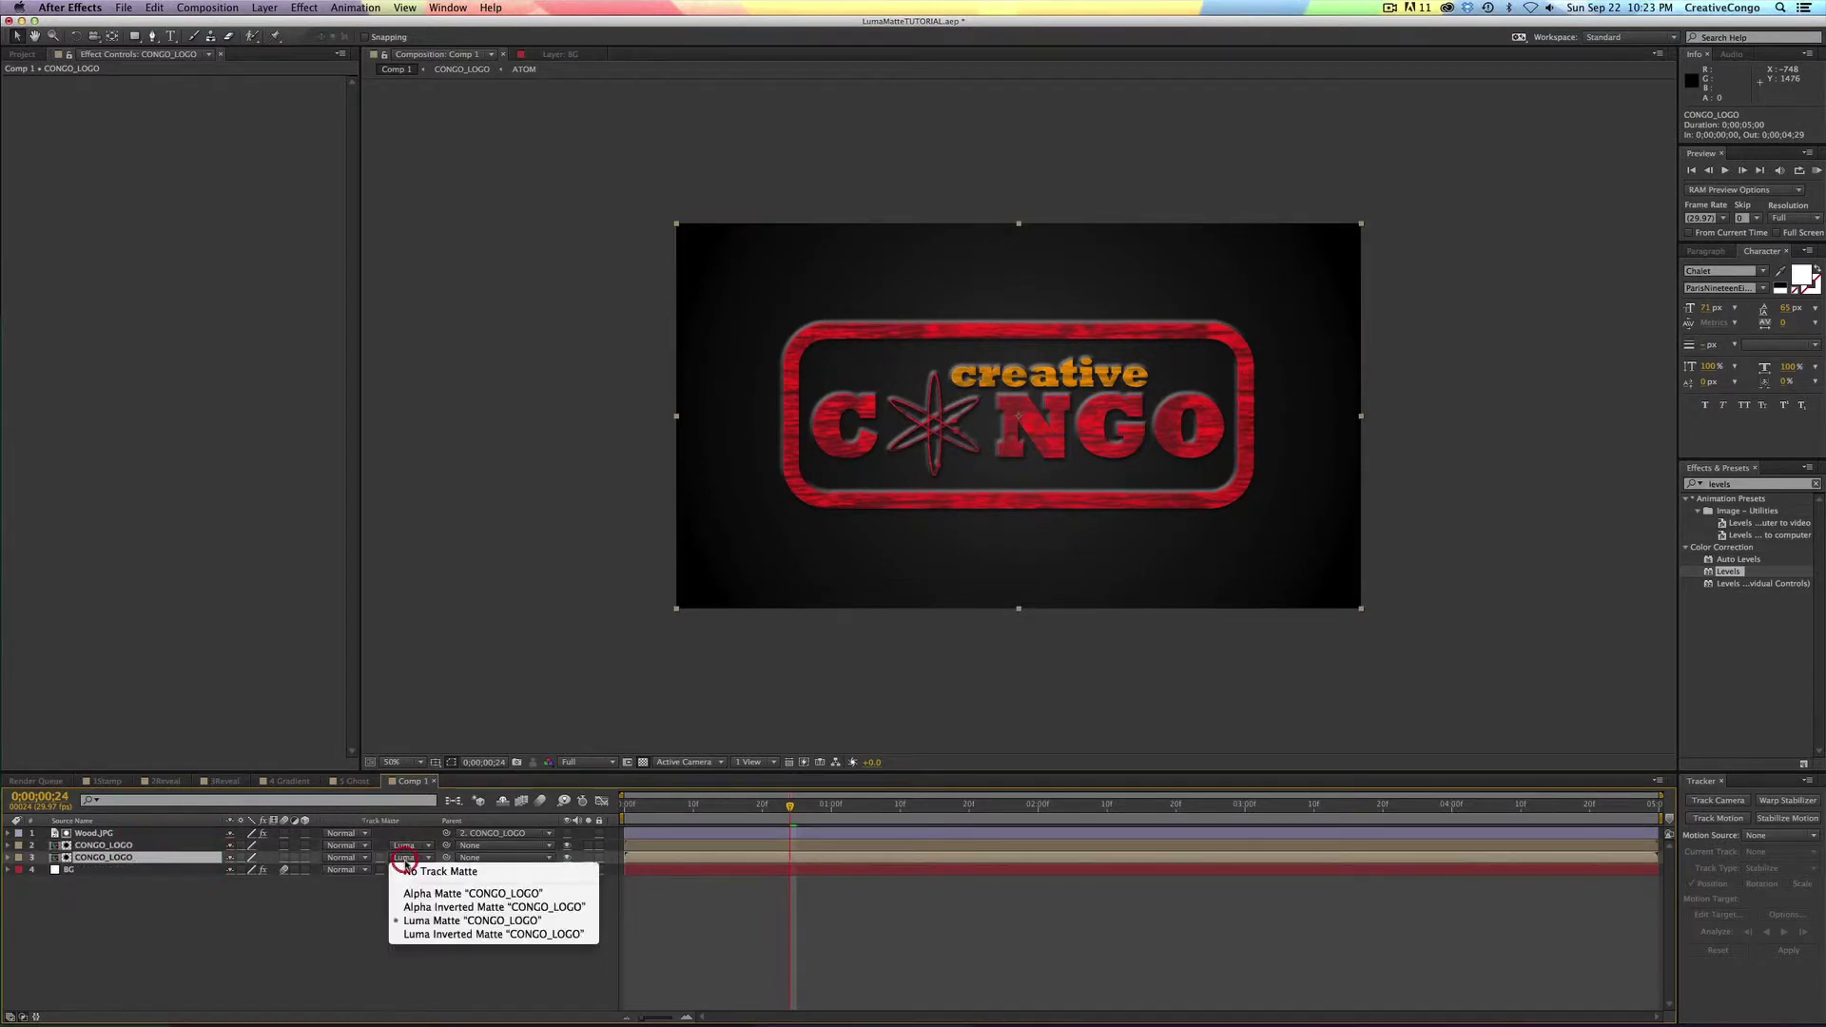
click(418, 862)
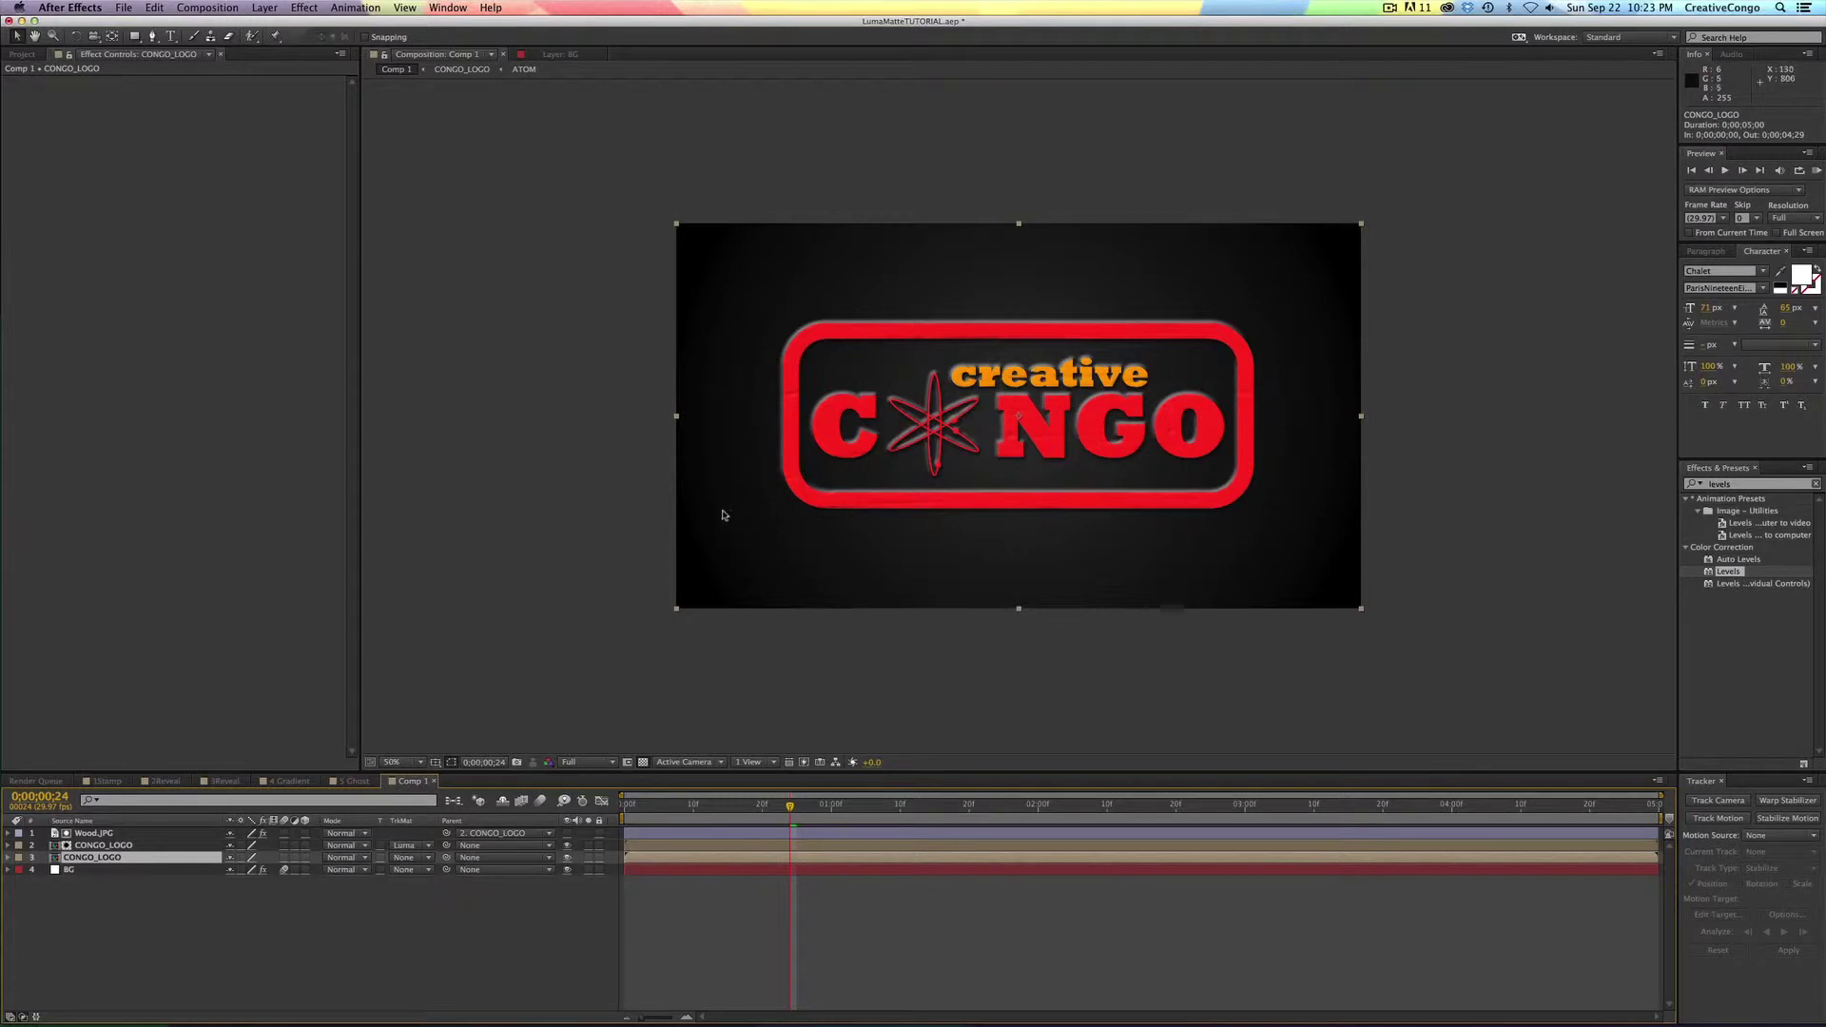
- Find the Fill effect and apply it to the lower CONGO_LOGO layer
drag(1752, 485, 1653, 492)
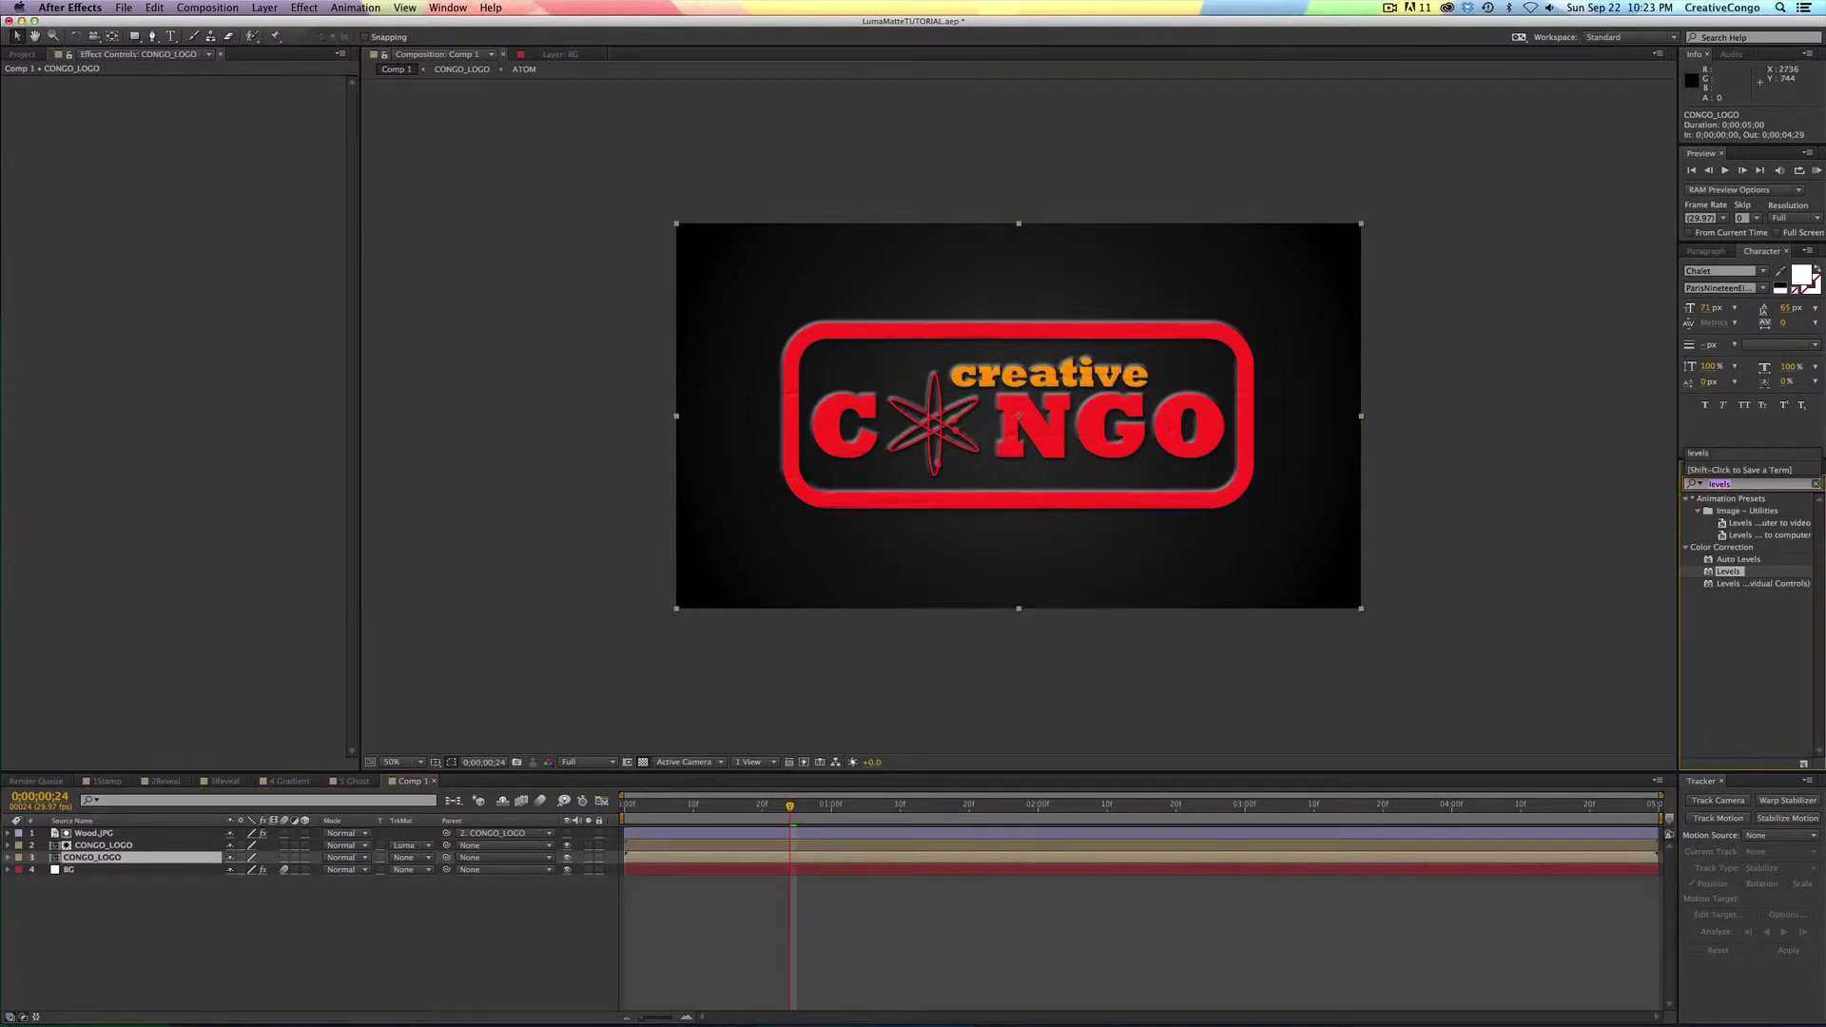
text(fill)
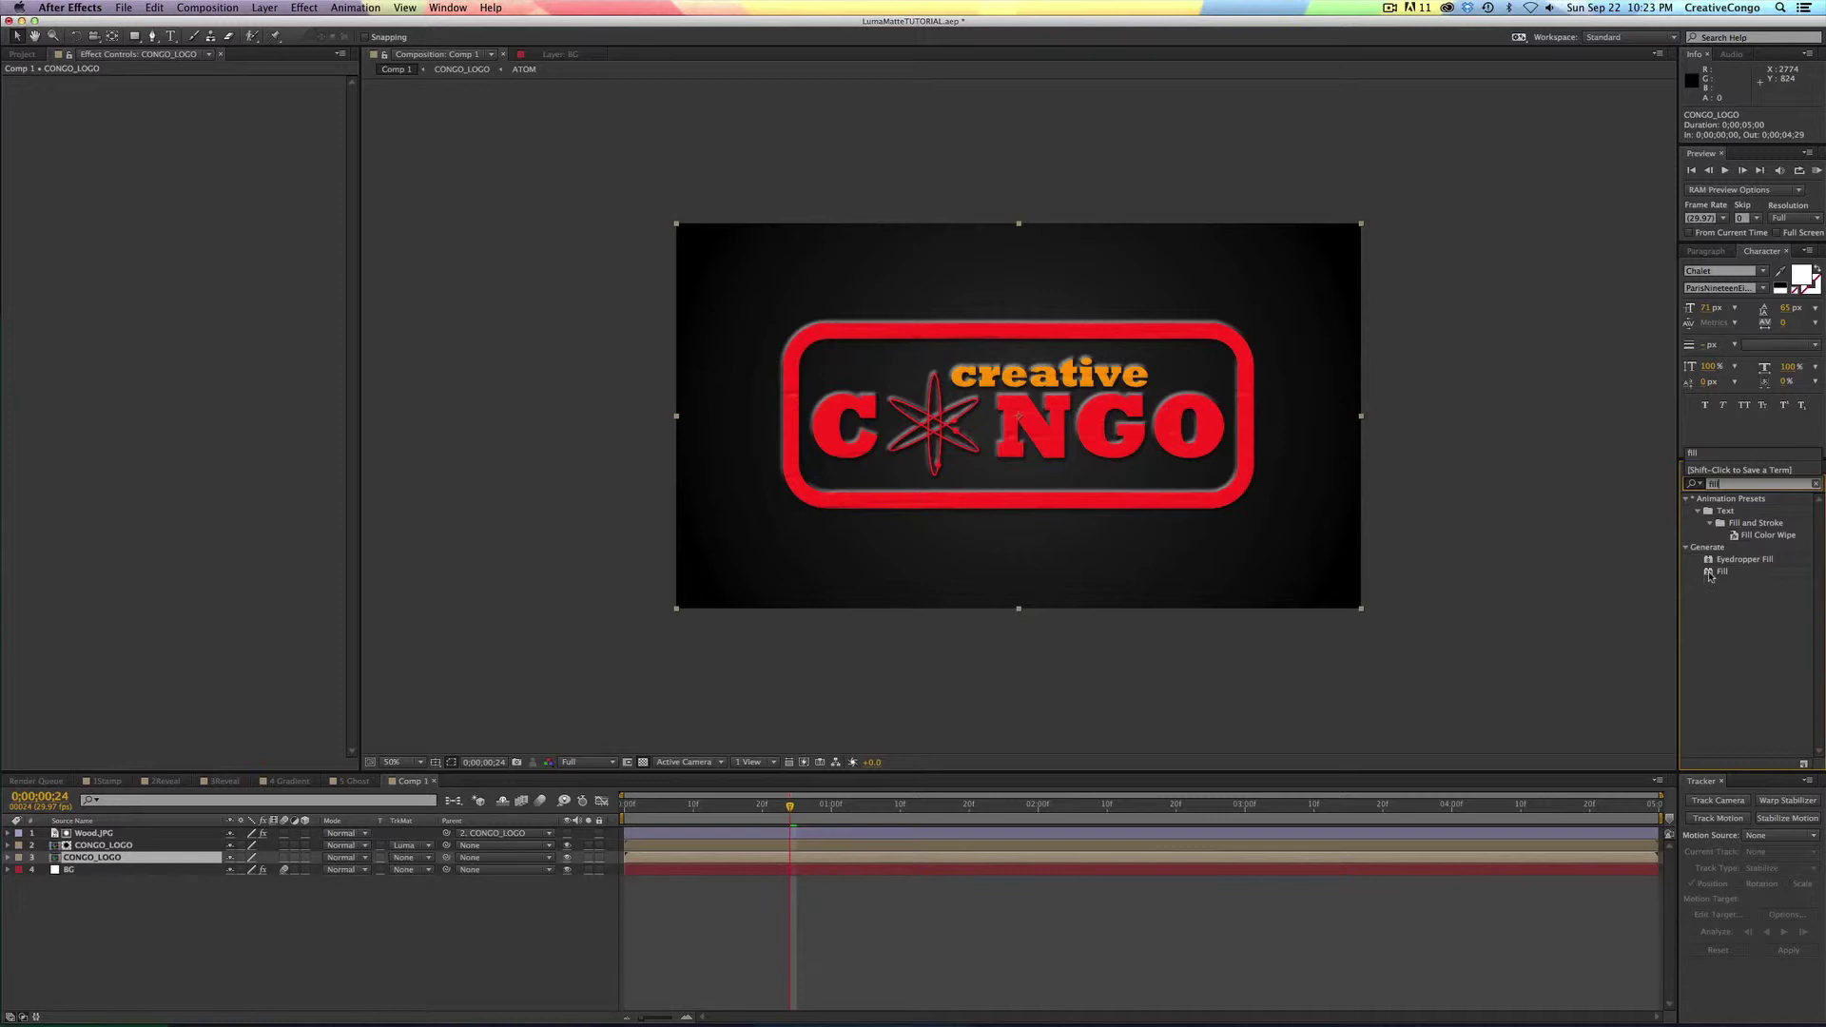
drag(1710, 574, 1528, 858)
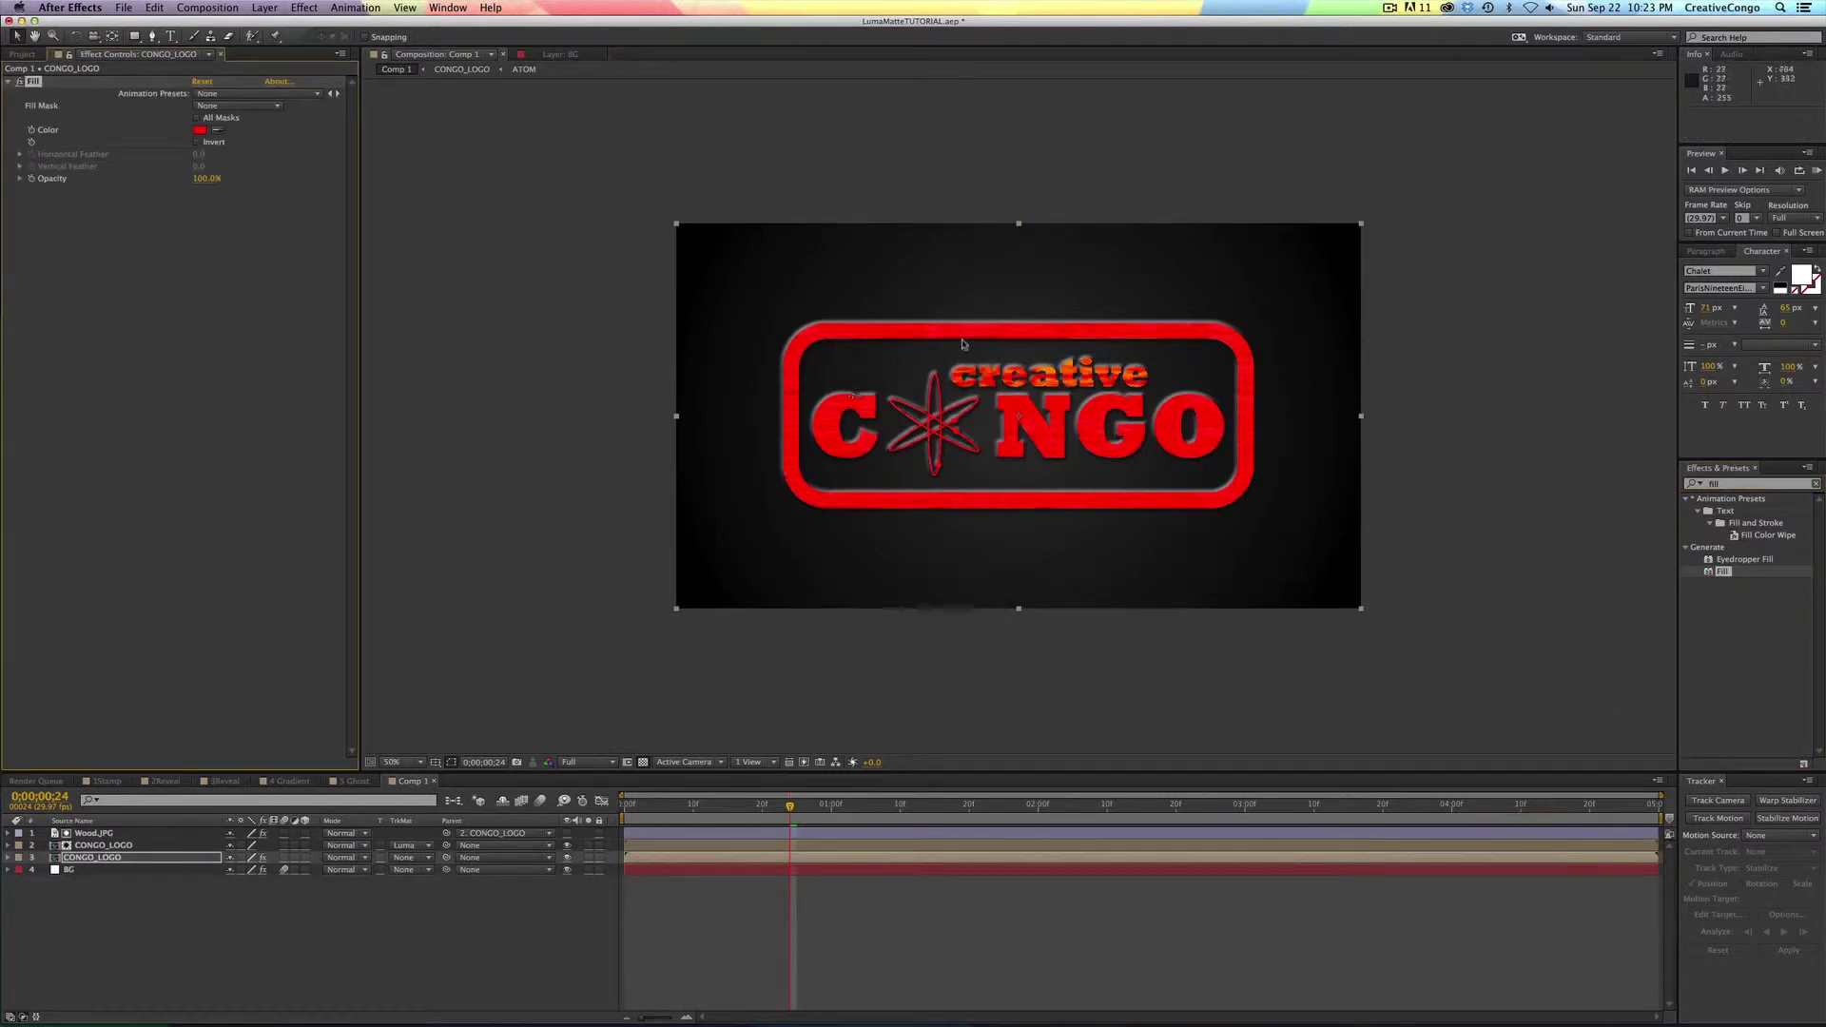
- Change the Fill color of the lower CONGO_LOGO layer to a near-black brown
click(200, 131)
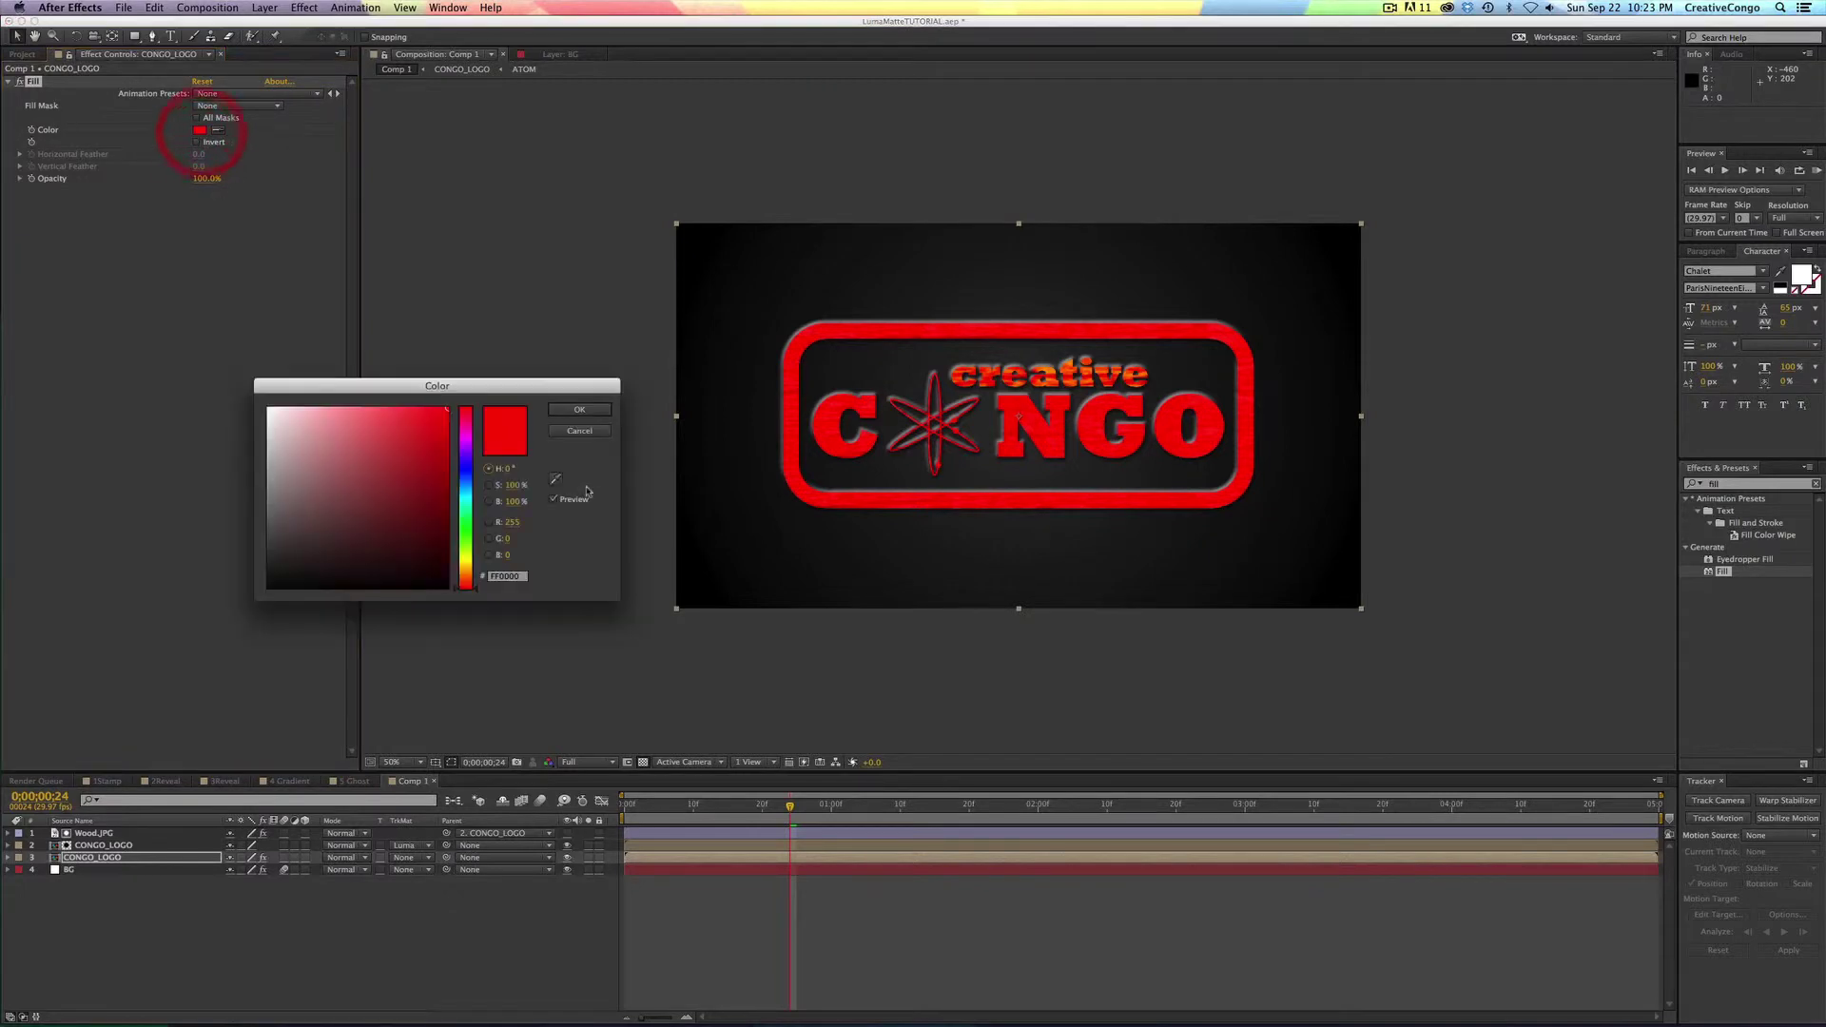
click(446, 543)
drag(446, 543, 383, 564)
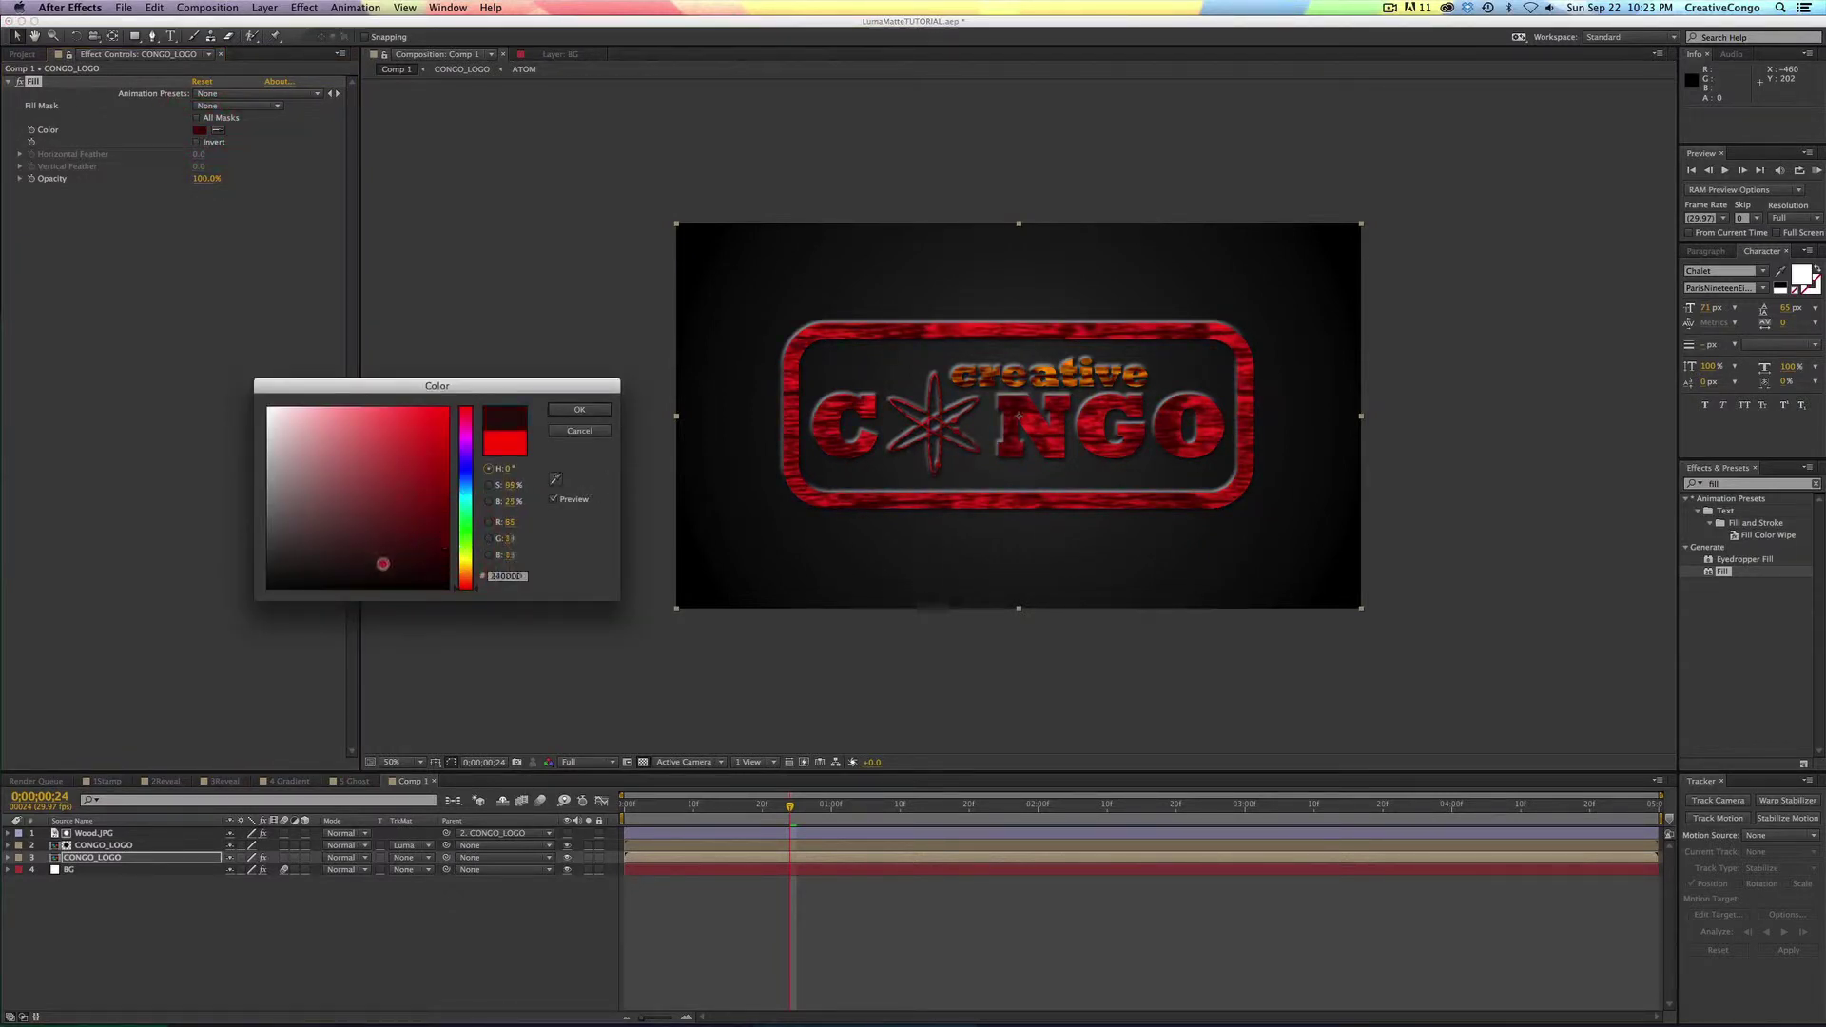
click(462, 575)
drag(462, 576, 406, 571)
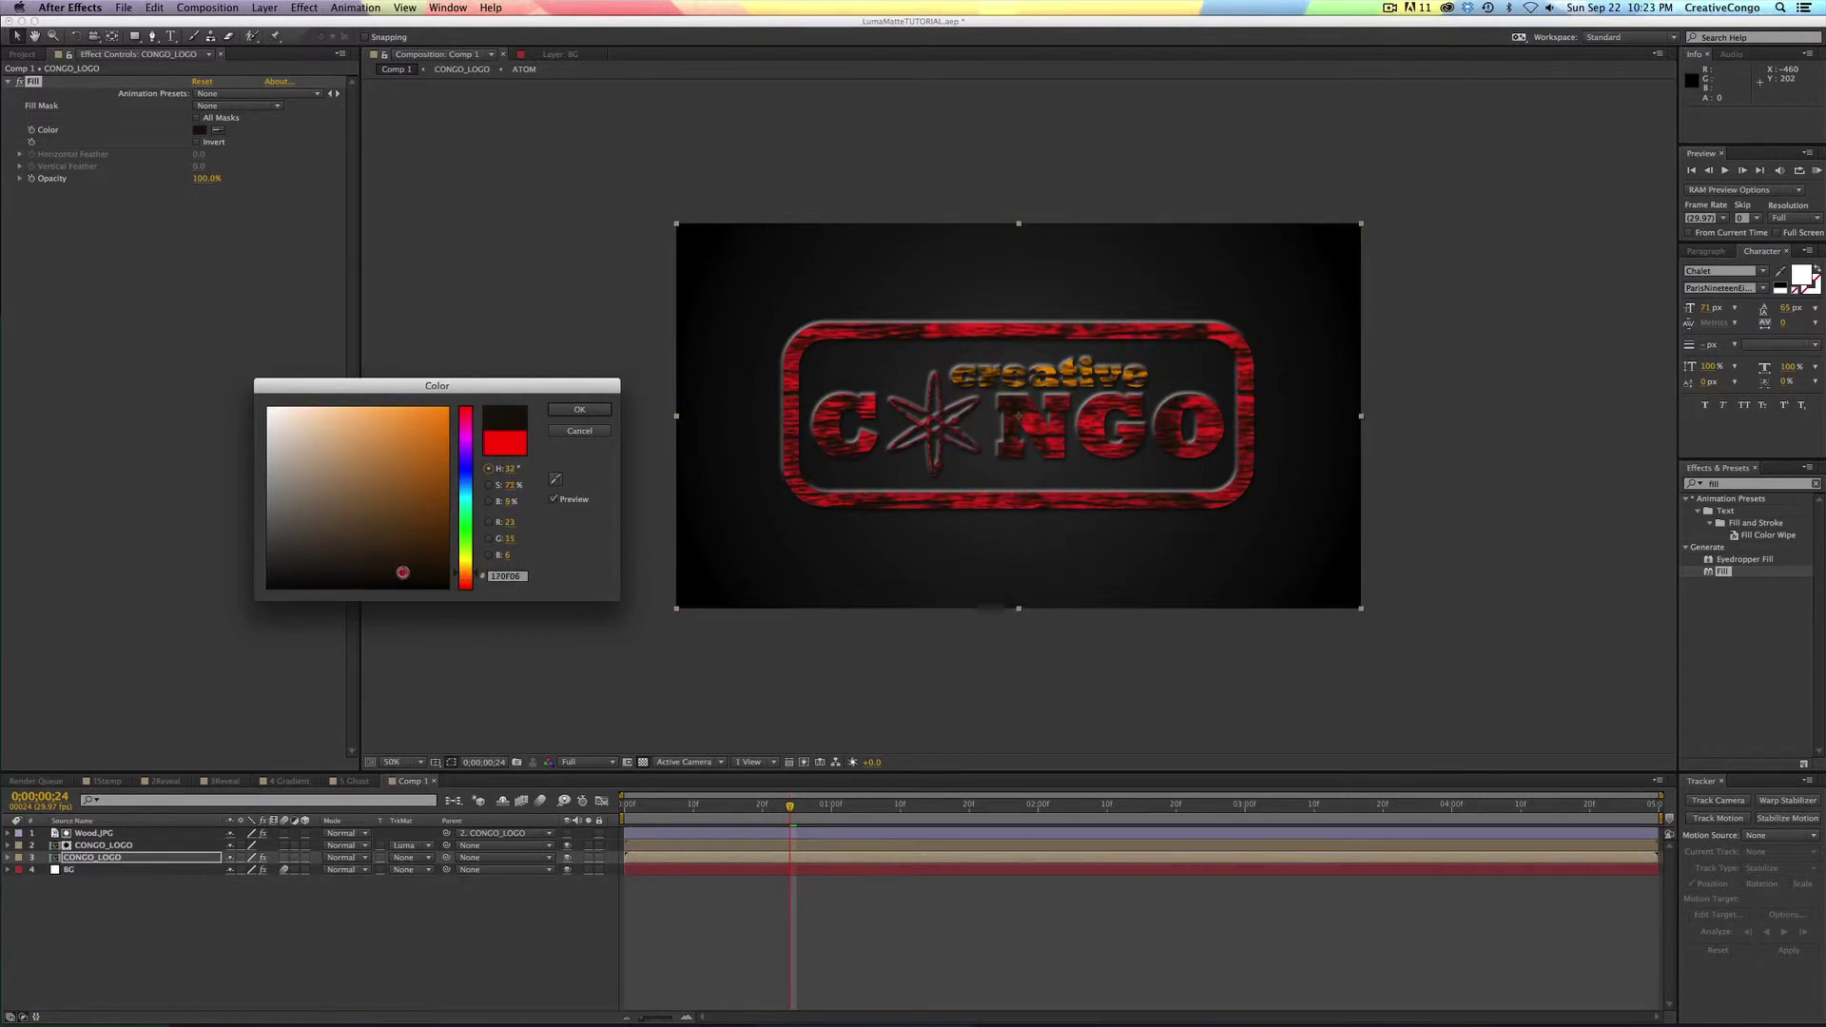
mouse_move(414, 572)
mouse_down()
mouse_move(366, 573)
mouse_move(459, 574)
mouse_up()
click(563, 409)
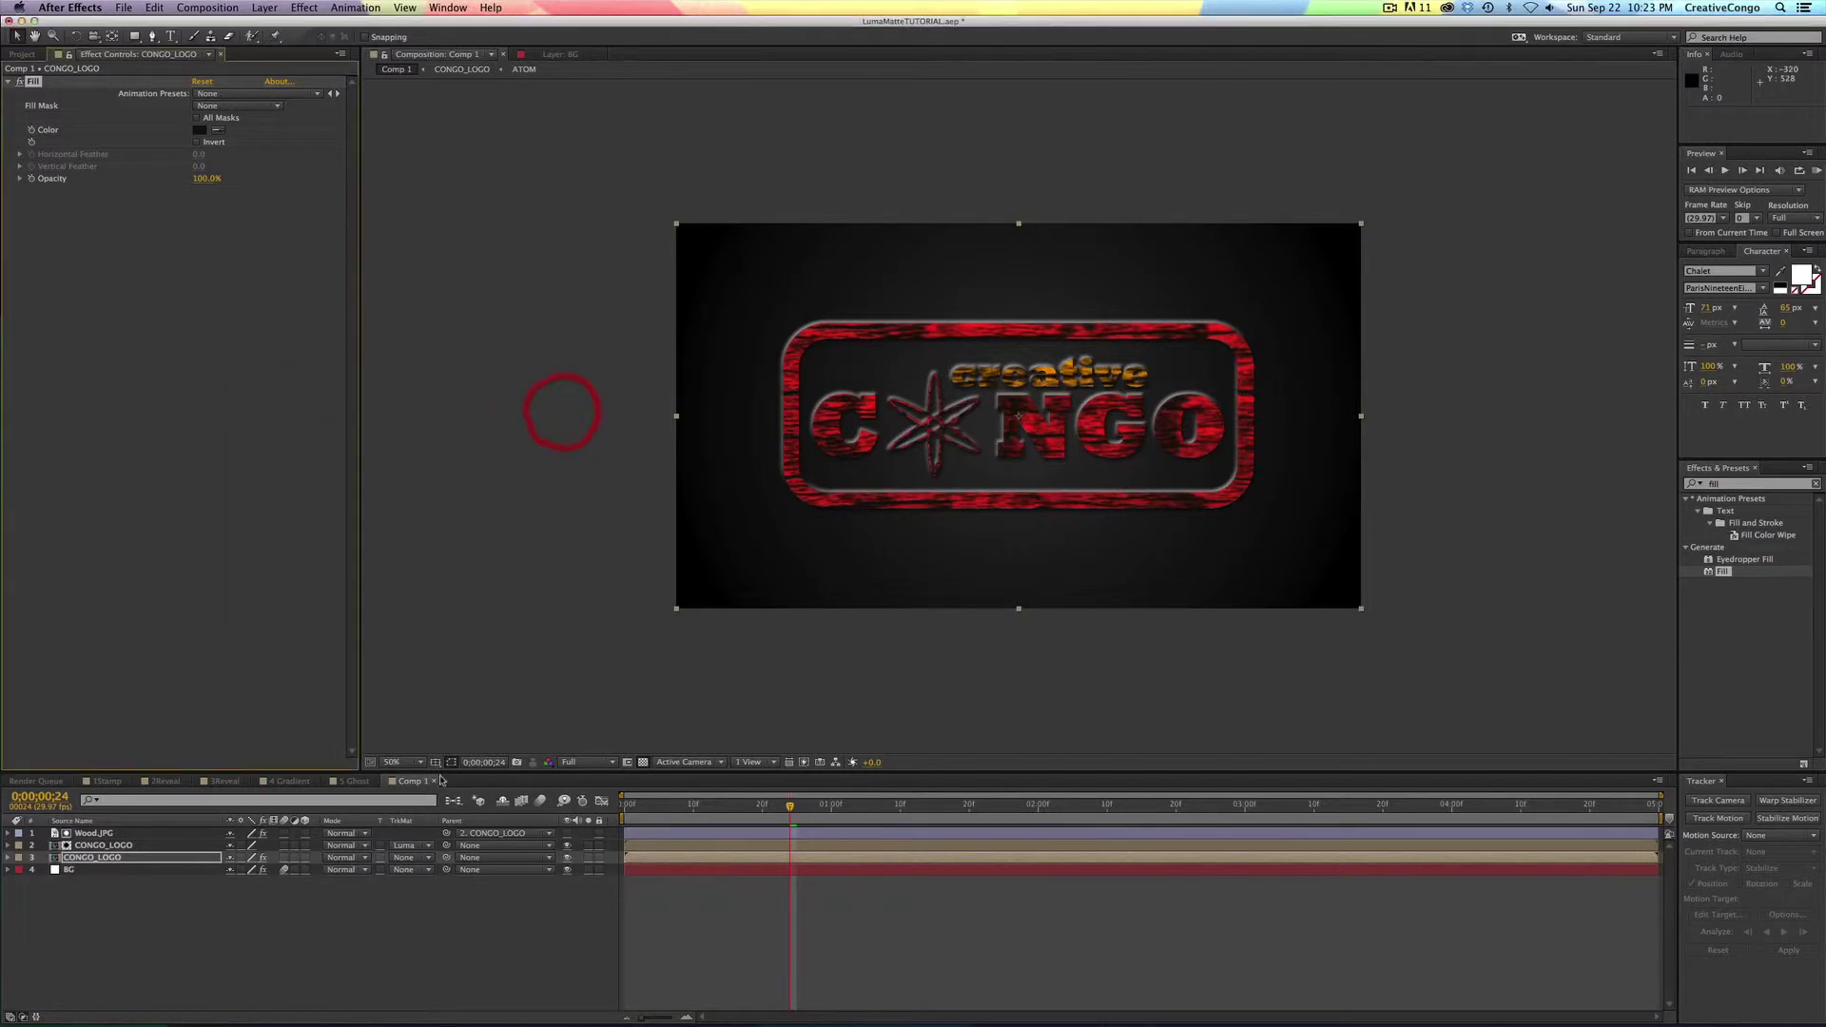
- Parent the lower CONGO_LOGO layer to the matted one and move the logo about 45 px right and 60 px down
drag(446, 858, 114, 847)
mouse_move(1034, 369)
mouse_down()
mouse_move(1040, 457)
mouse_move(1059, 374)
mouse_move(1047, 279)
mouse_move(1072, 361)
mouse_move(1056, 435)
mouse_move(1026, 401)
mouse_up()
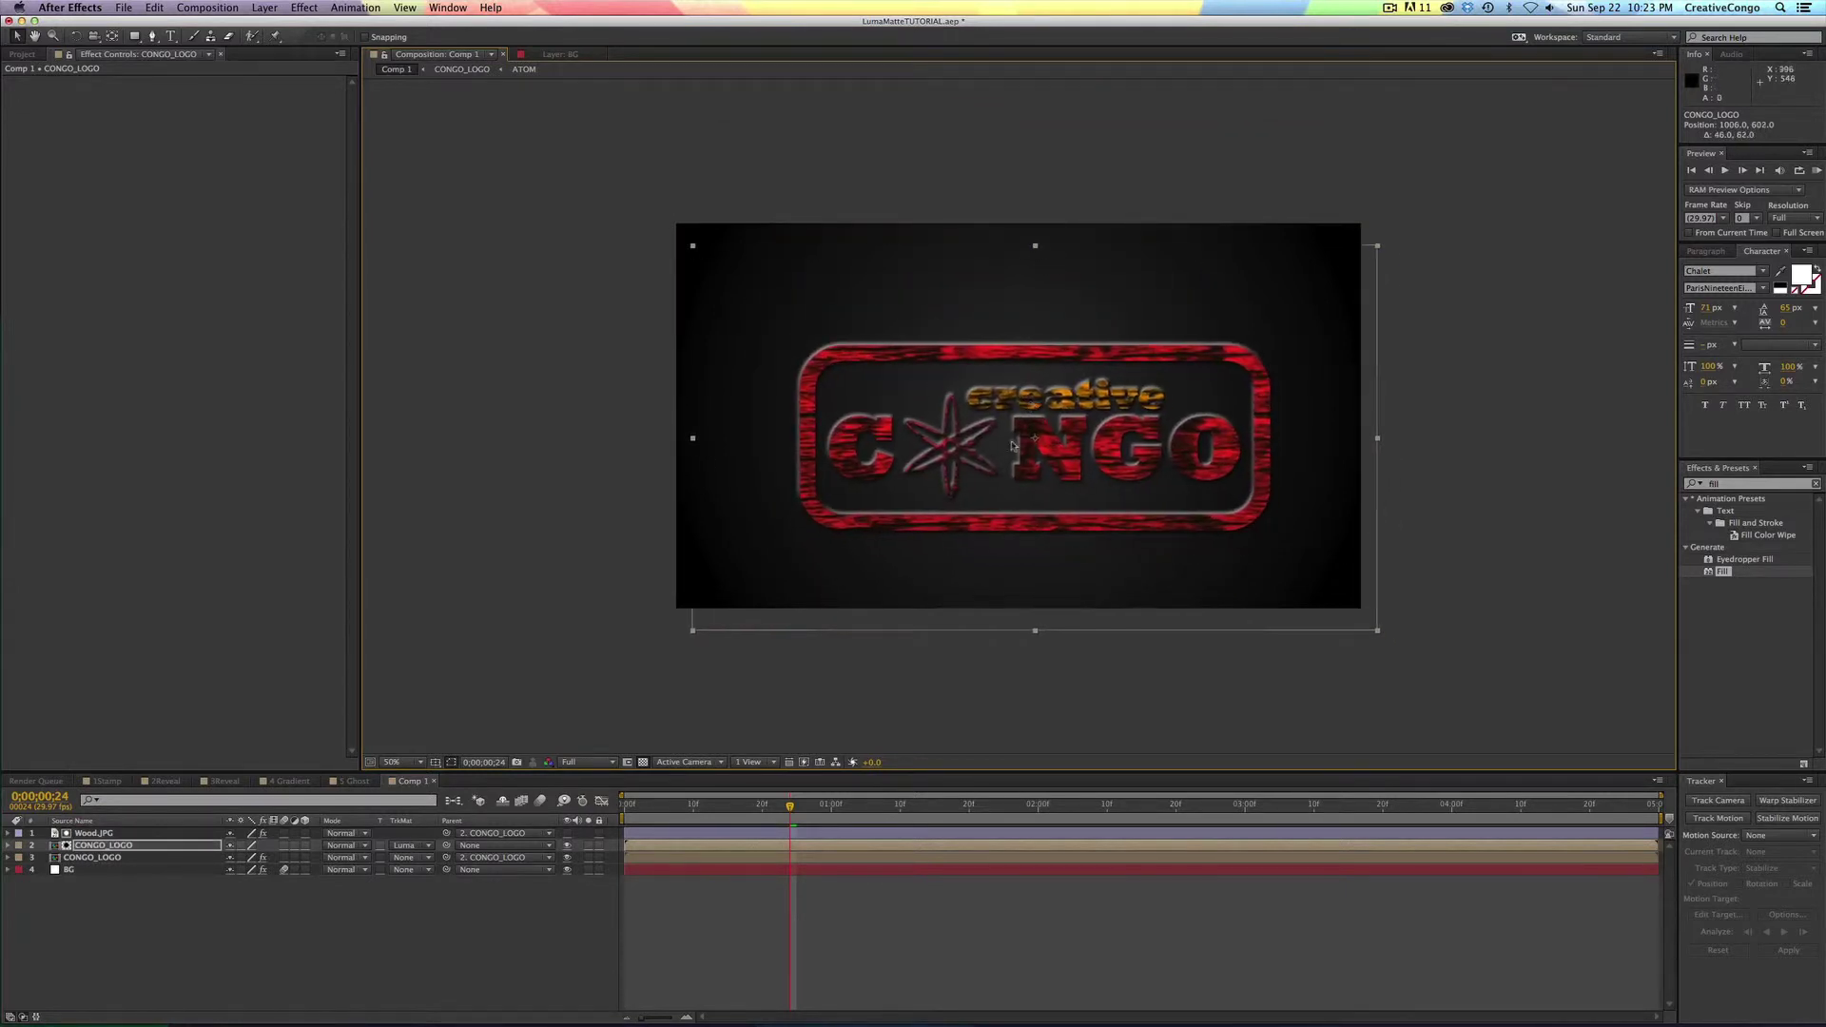
- Set the BG layer's Gradient Ramp end color to teal green and toggle the lower CONGO_LOGO layer's visibility off and on for comparison
click(681, 869)
click(199, 142)
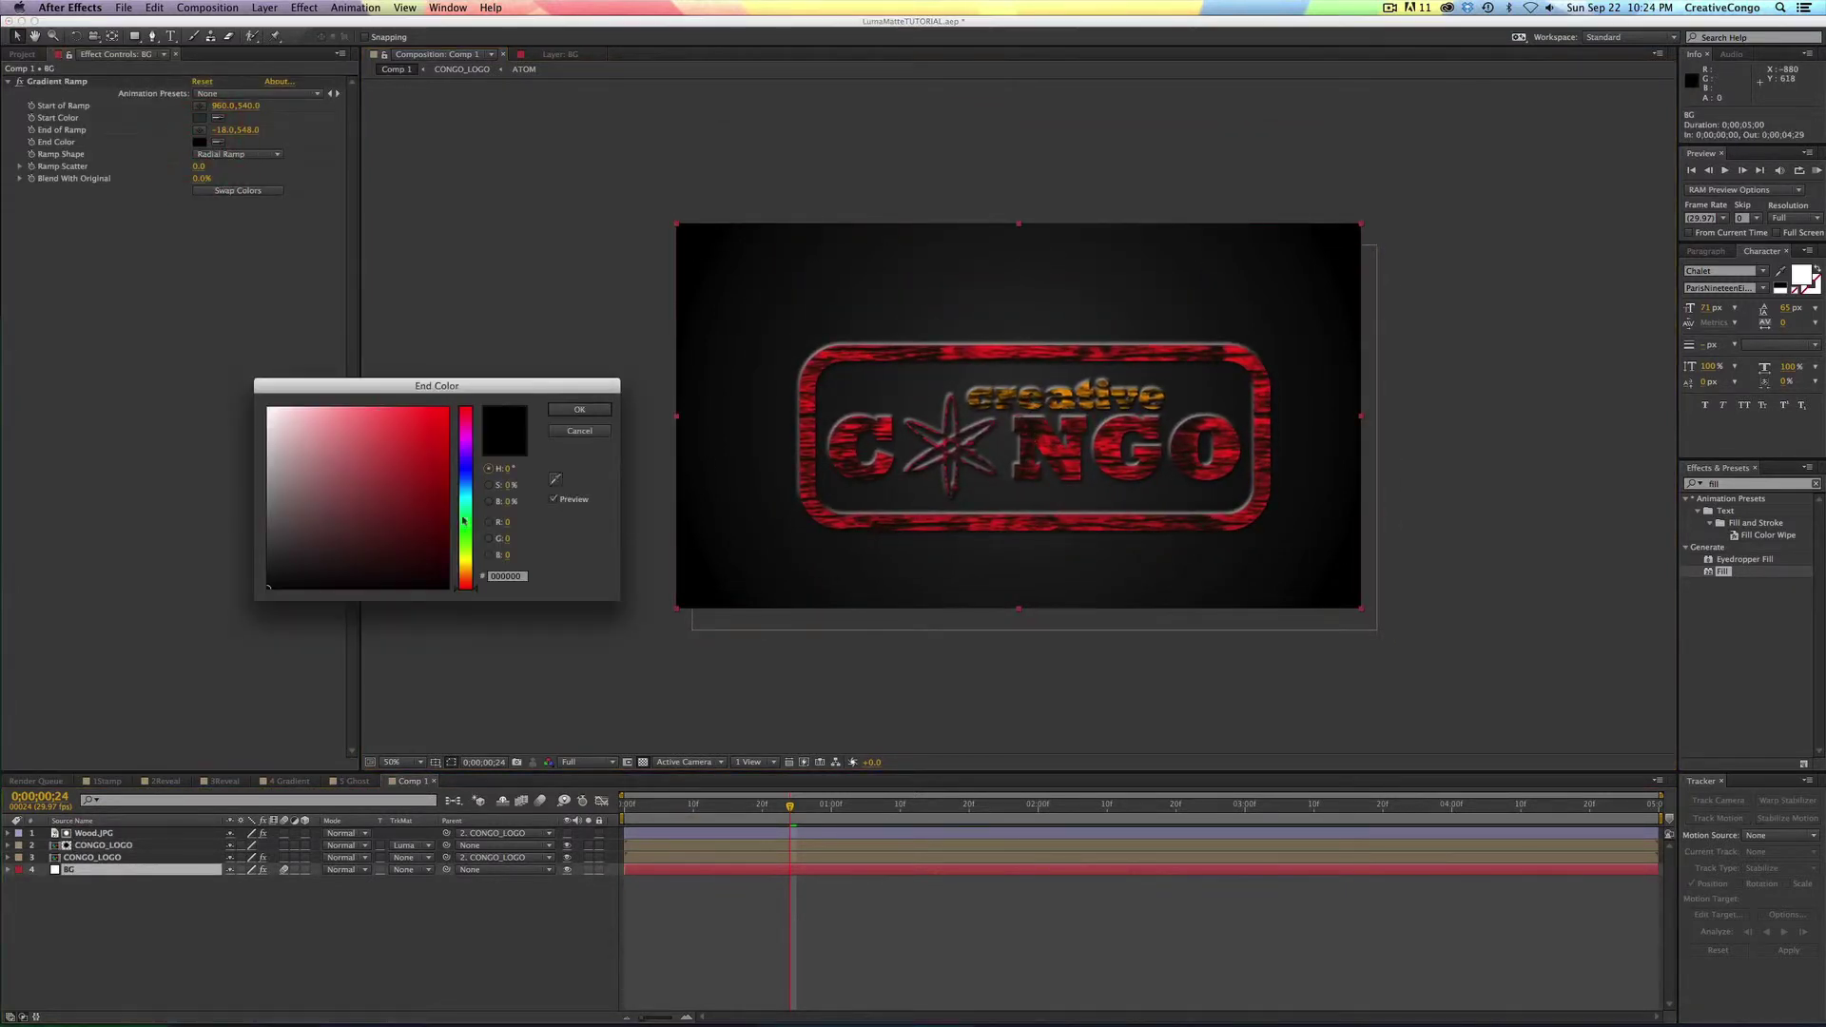
click(467, 503)
click(446, 480)
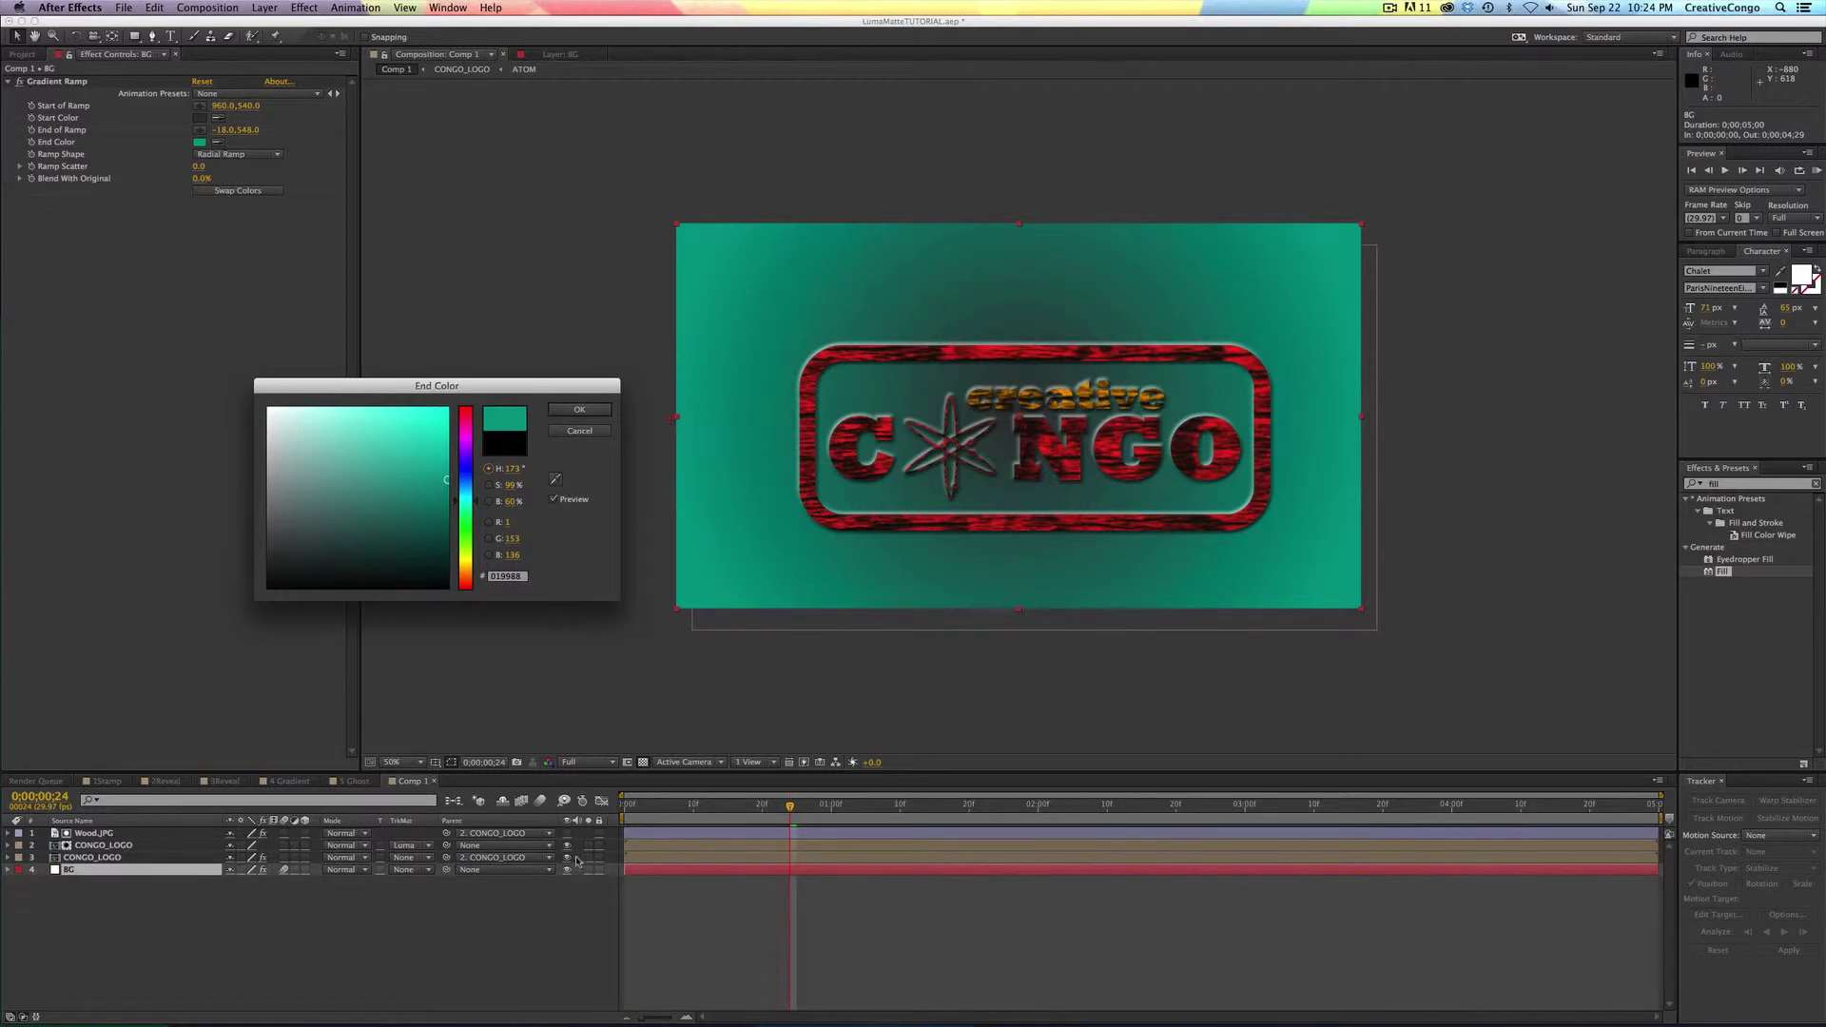
click(581, 412)
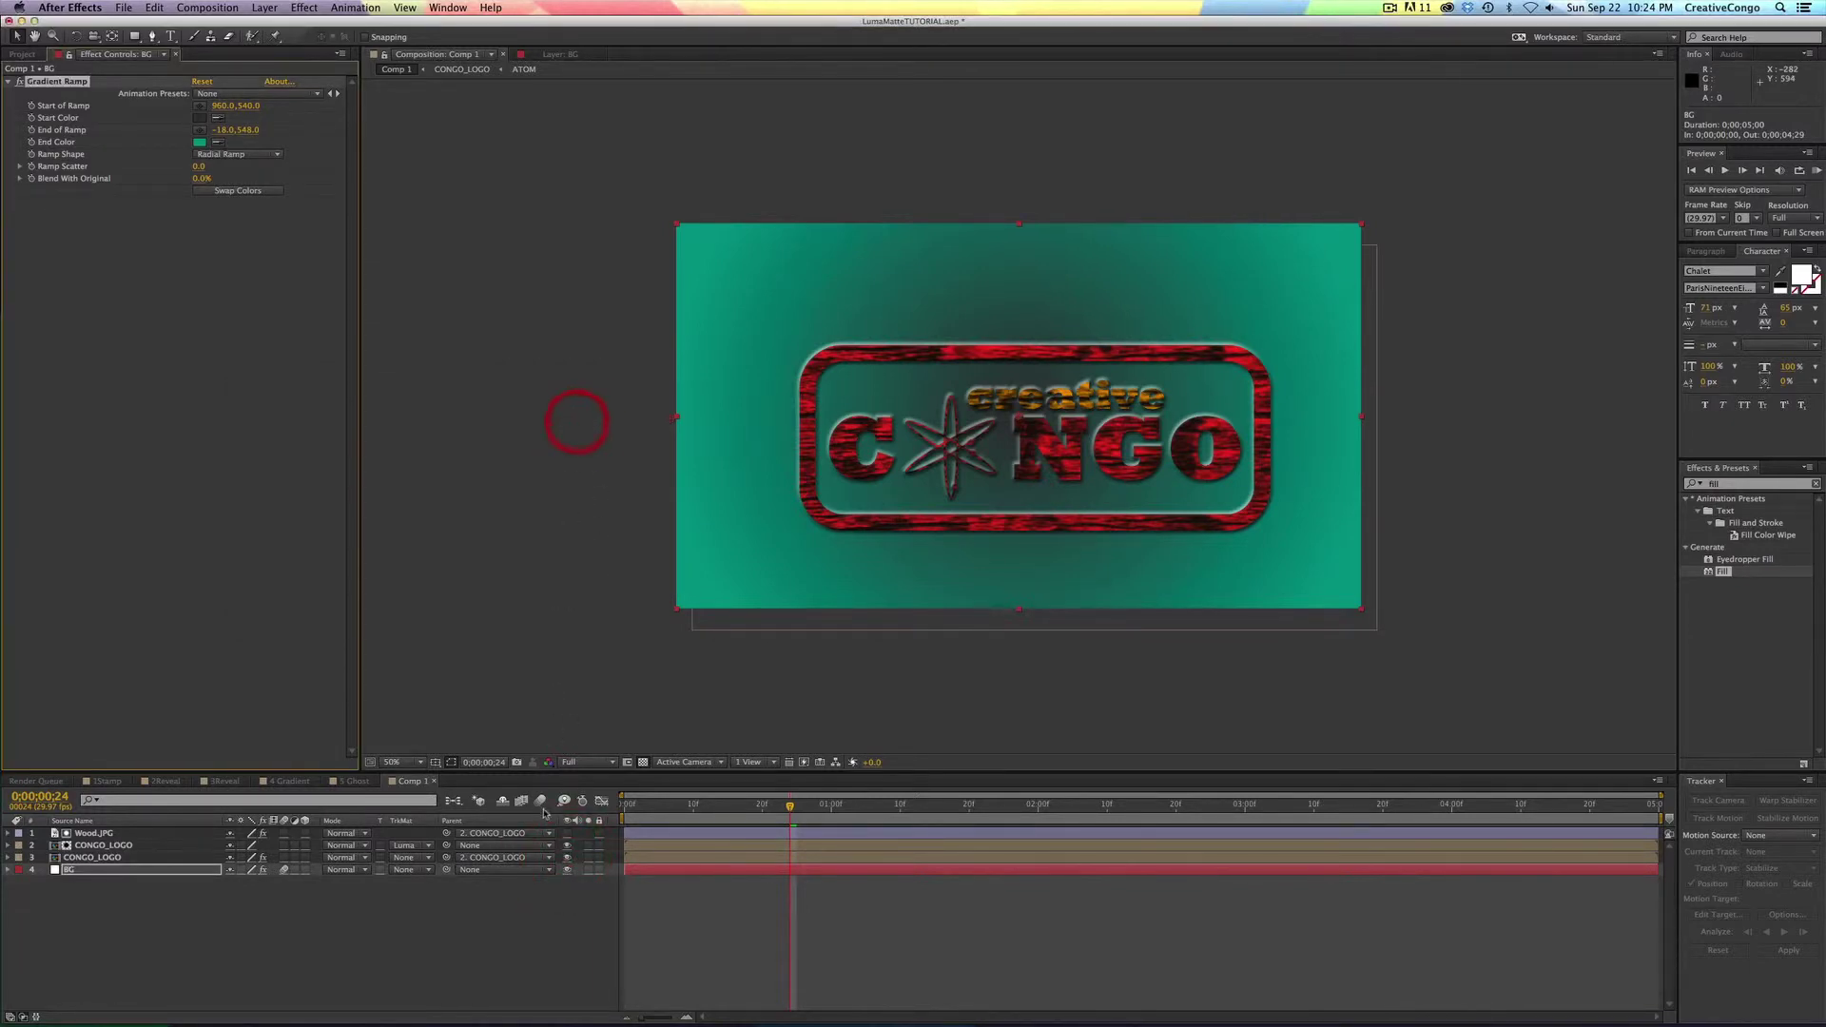
click(567, 857)
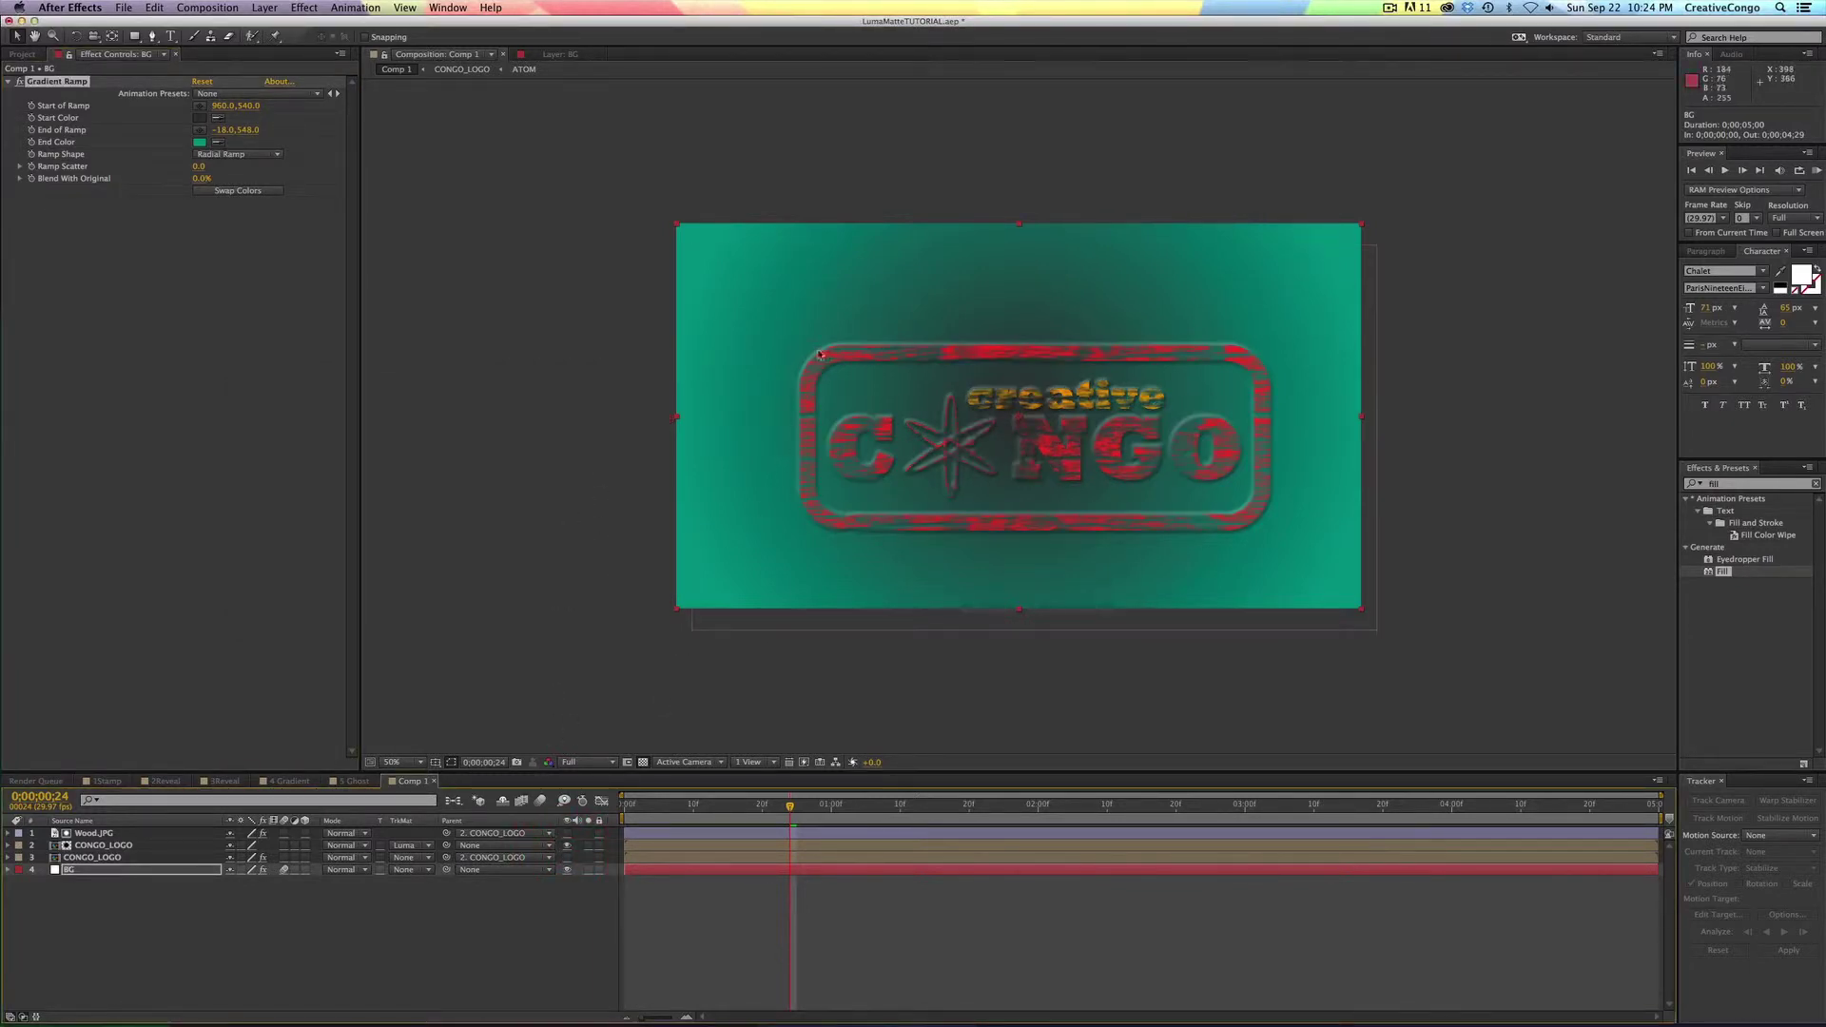
click(567, 857)
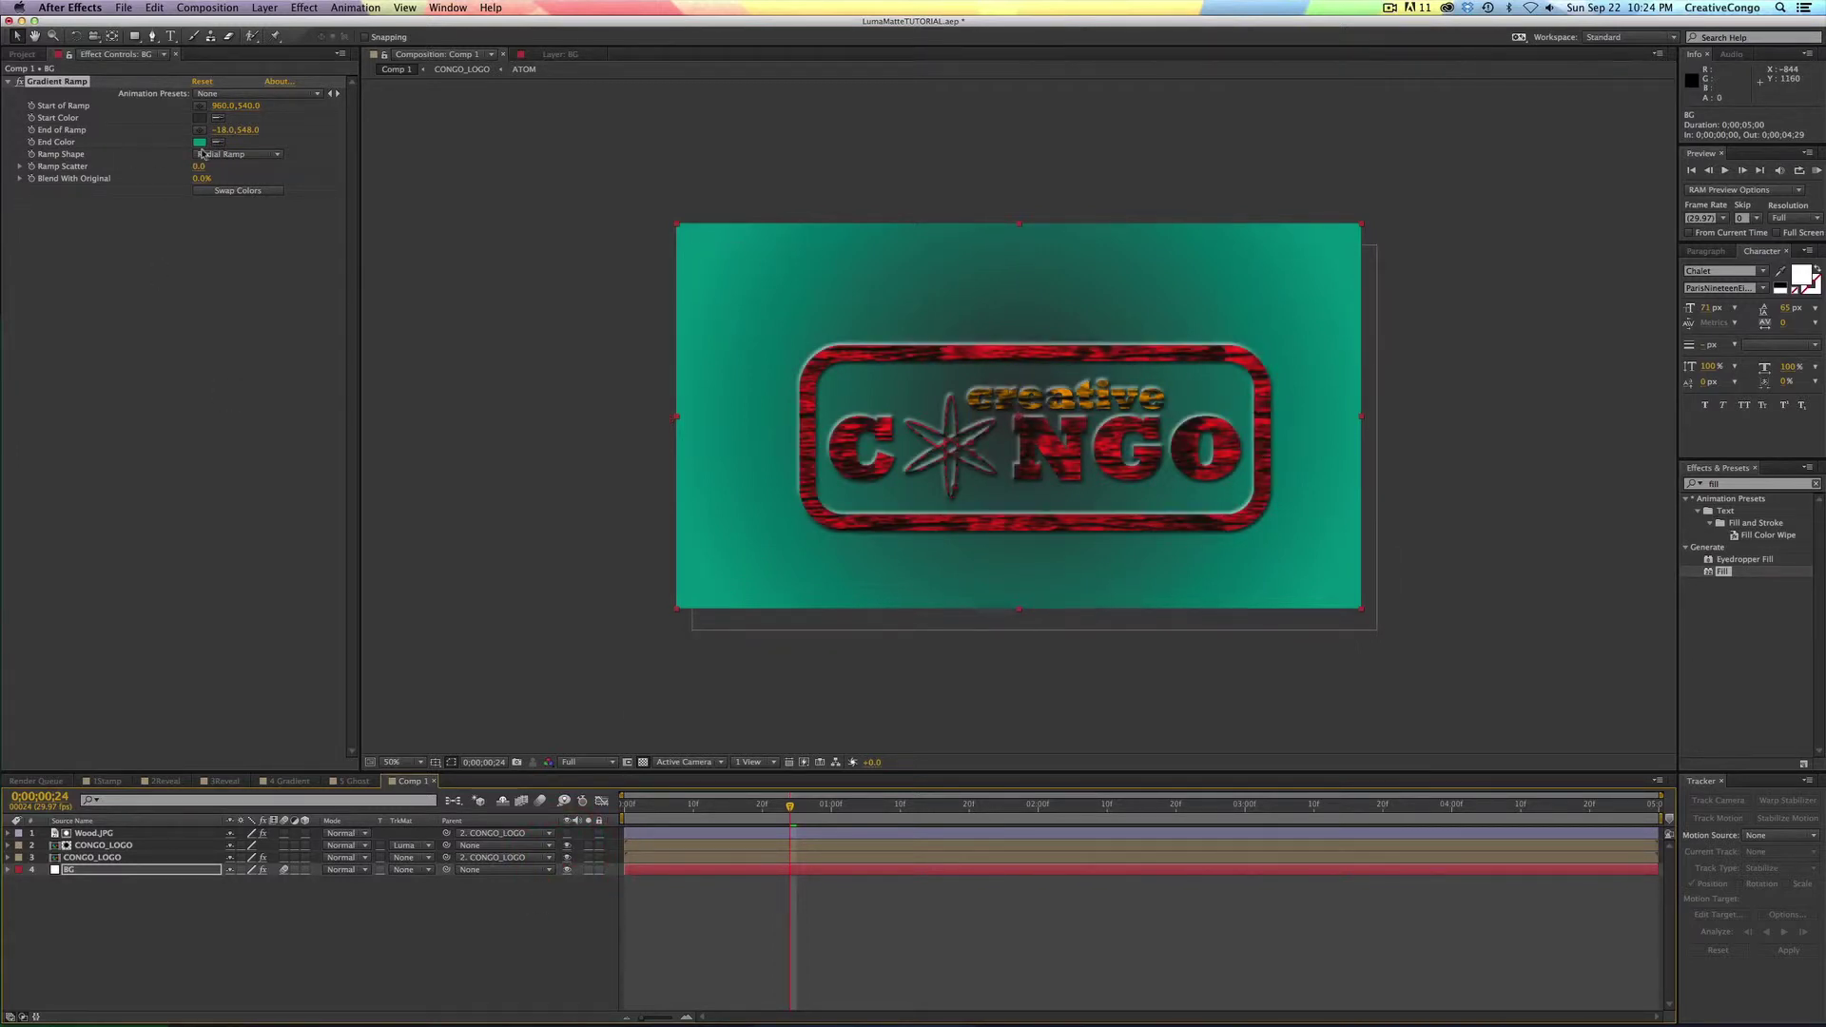
- Undo the BG color change, the visibility toggles and the earlier logo move
key(super+z)
key(super+z)
key(super+z)
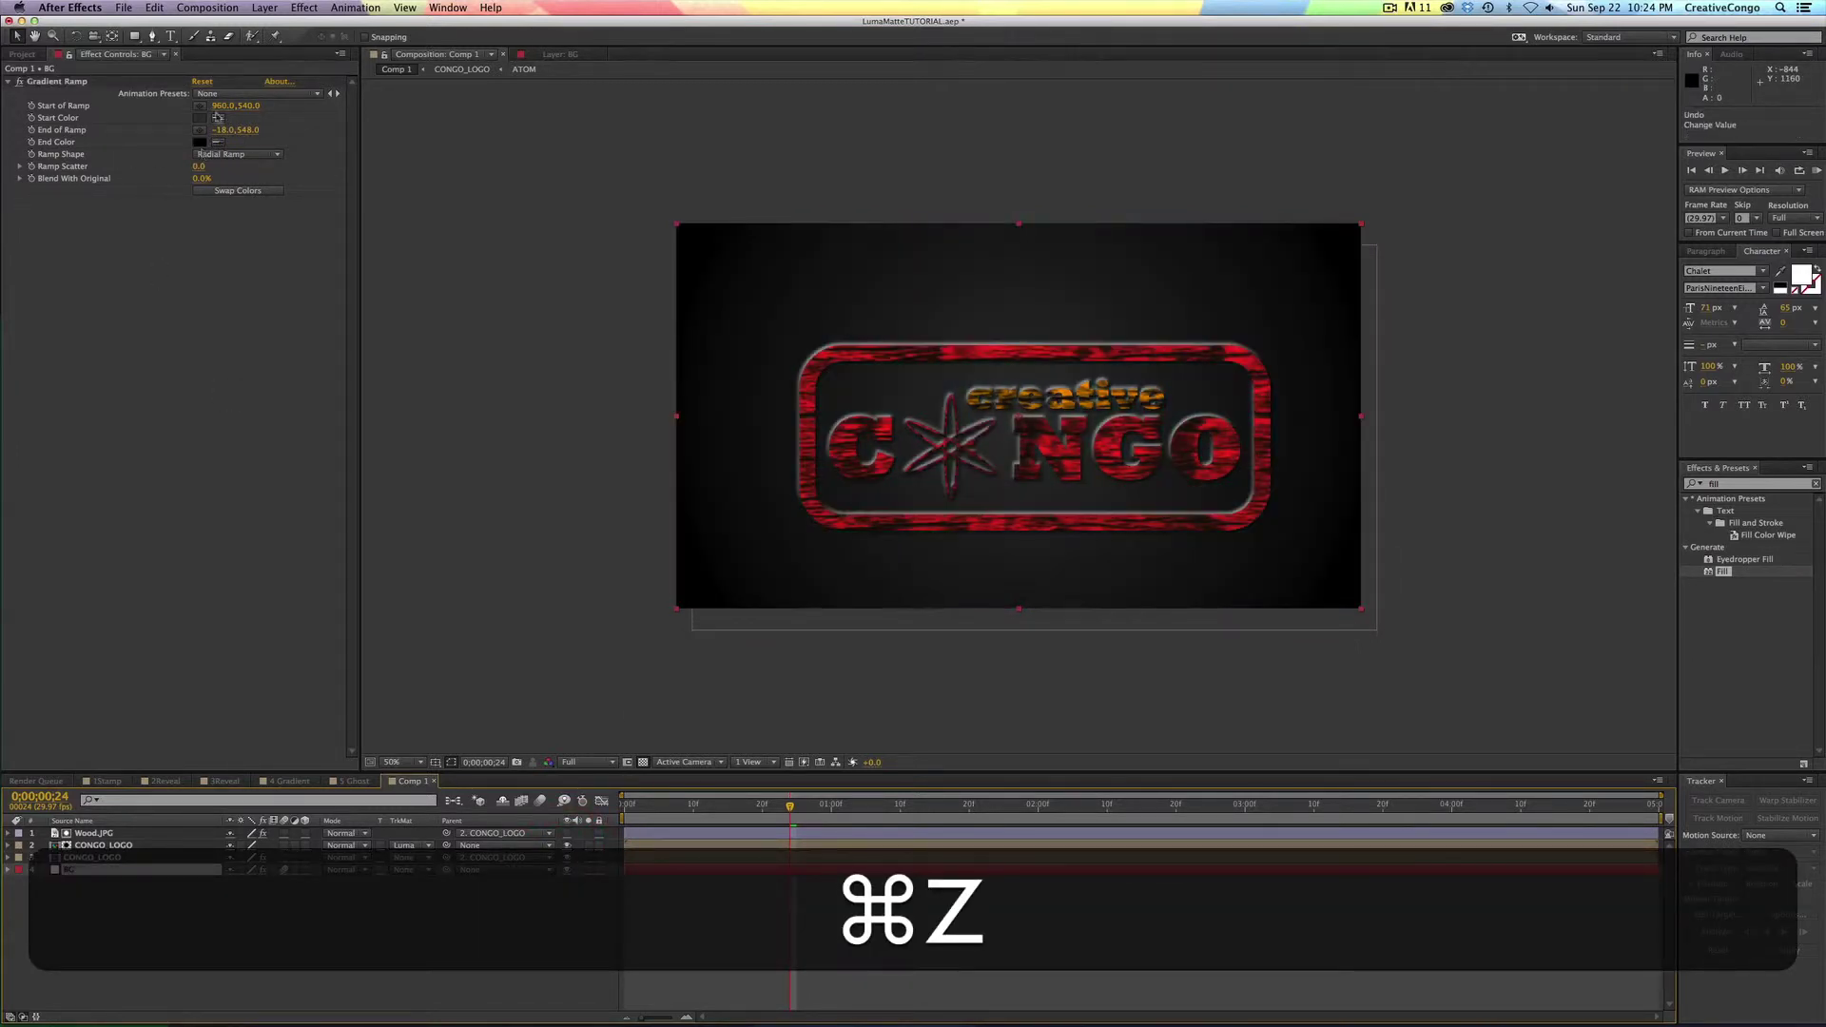
key(super+z)
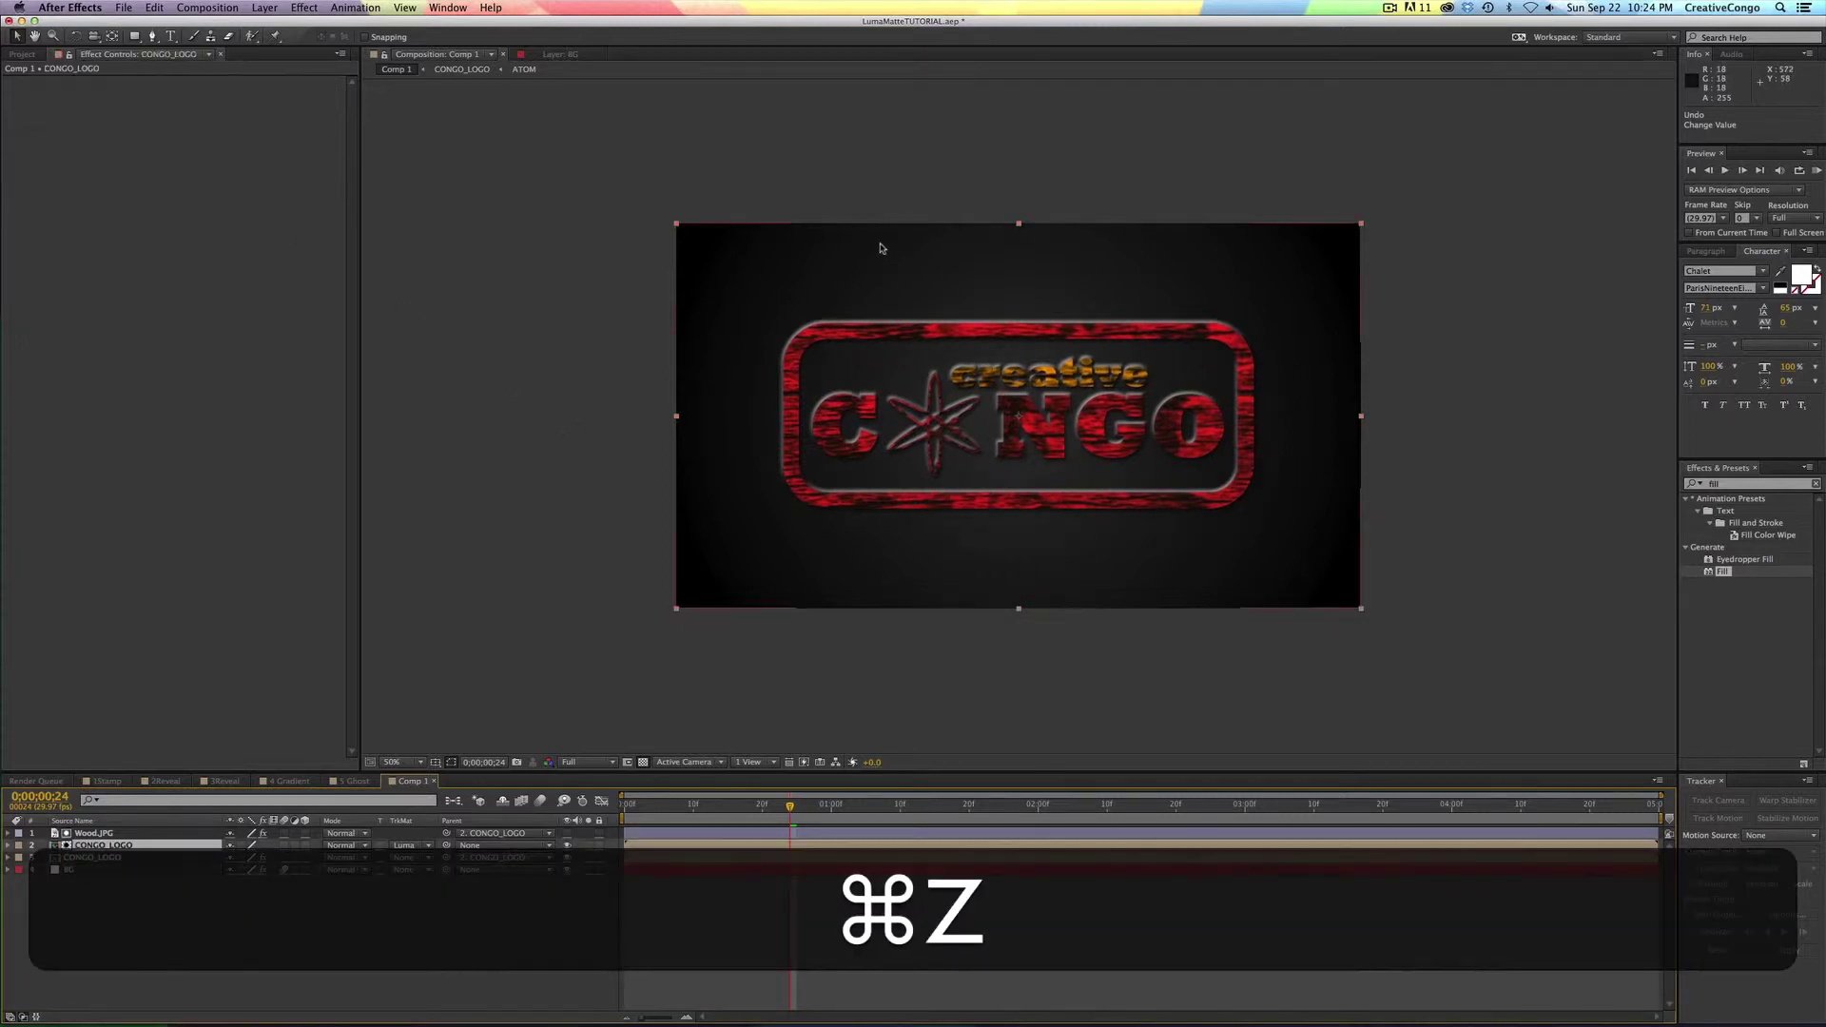
- Assign the Orange label color to the Wood.JPG layer and both CONGO_LOGO layers
click(644, 862)
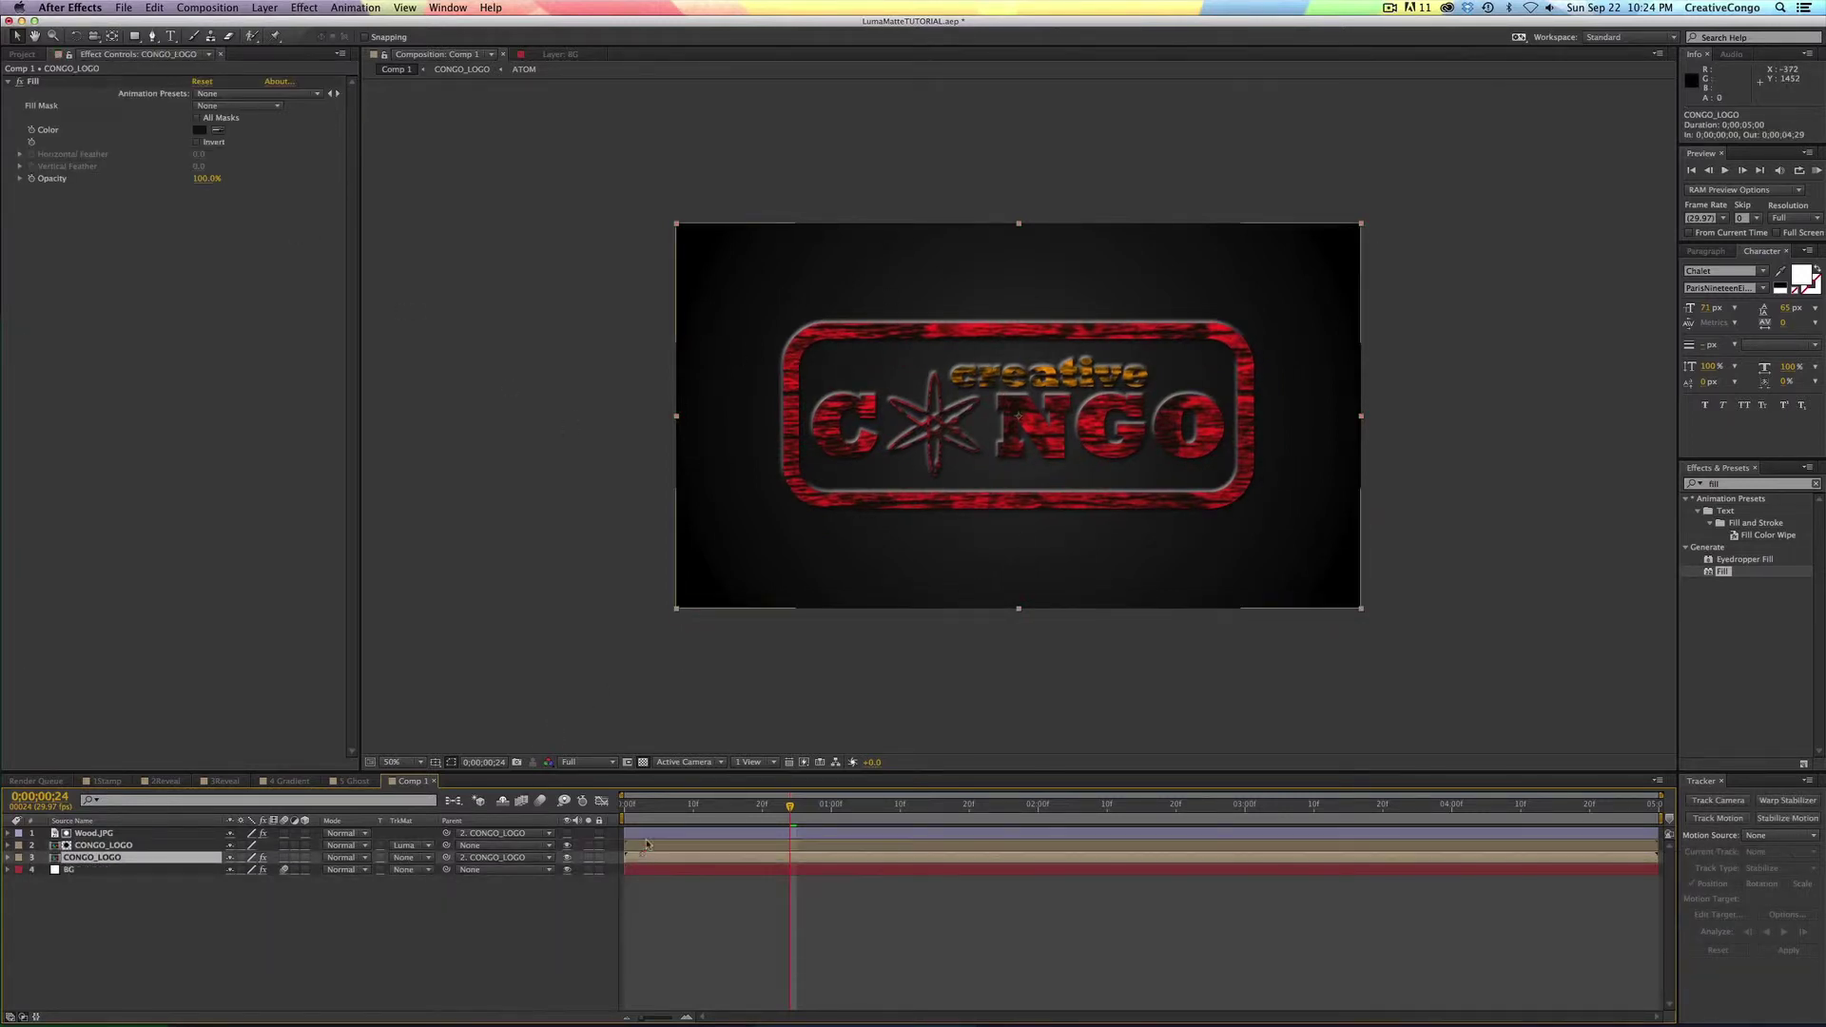
shift+click(656, 833)
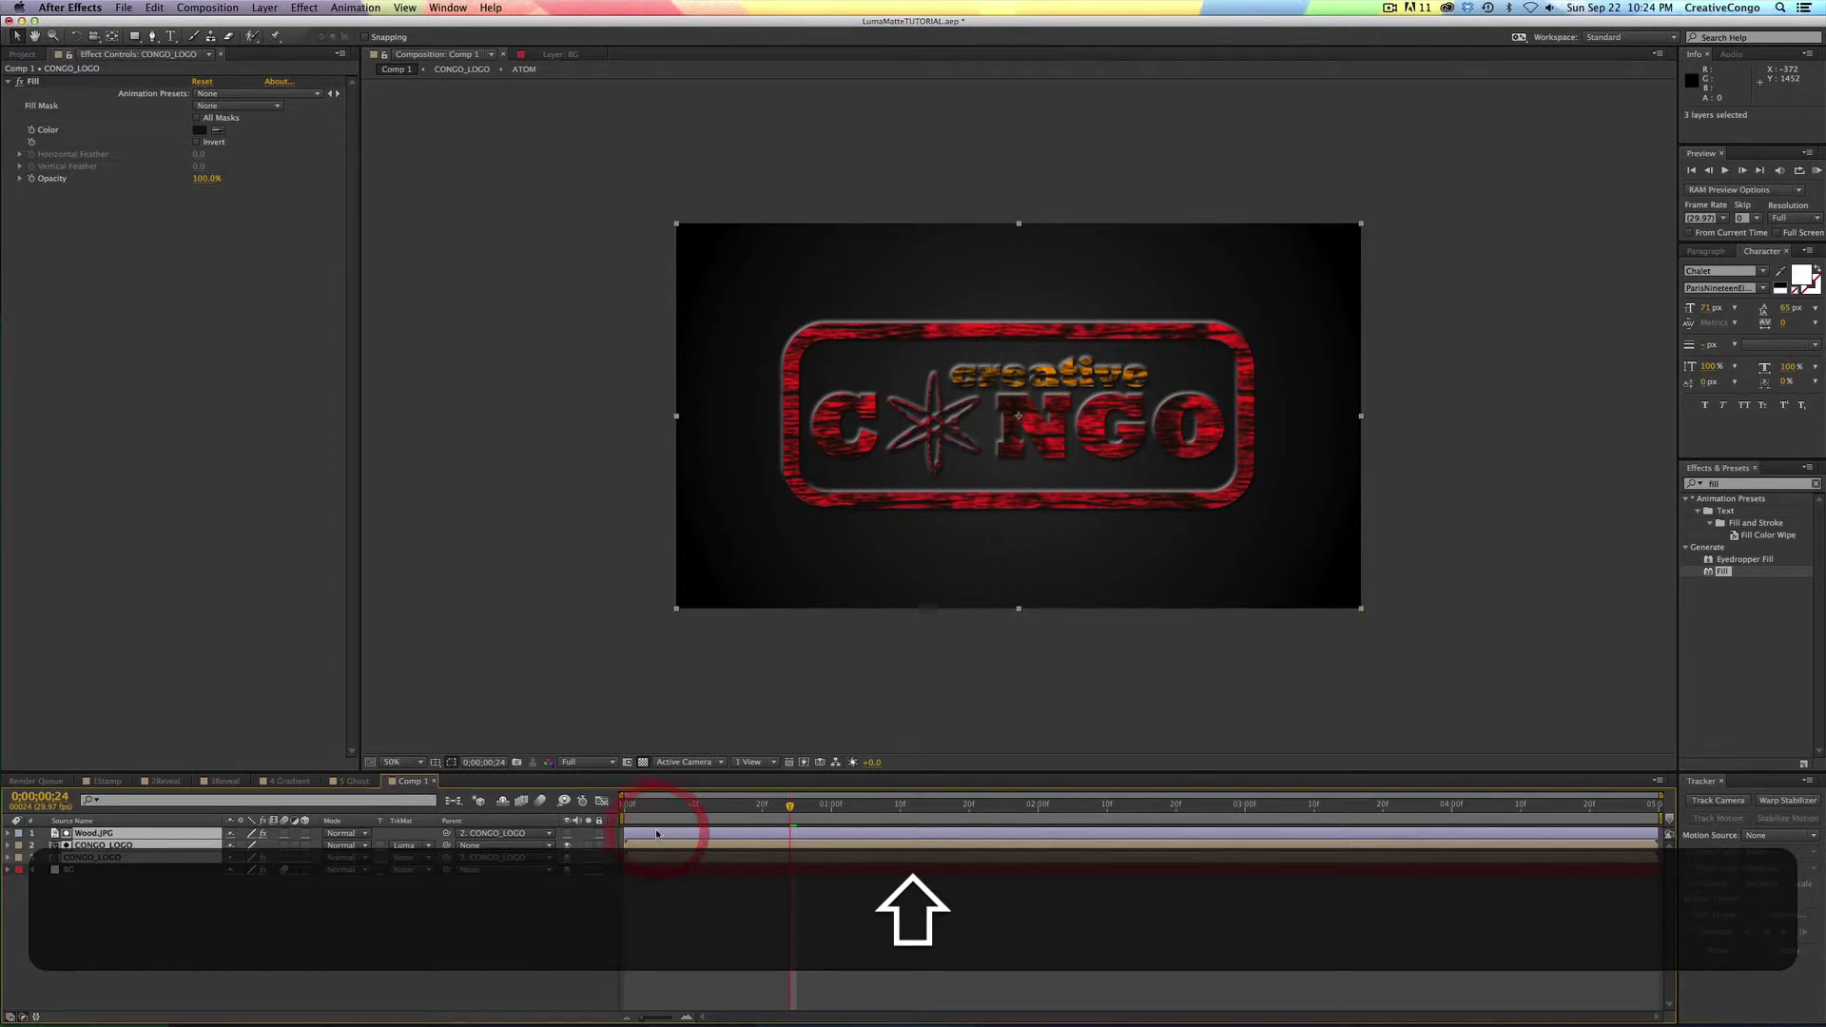
click(29, 845)
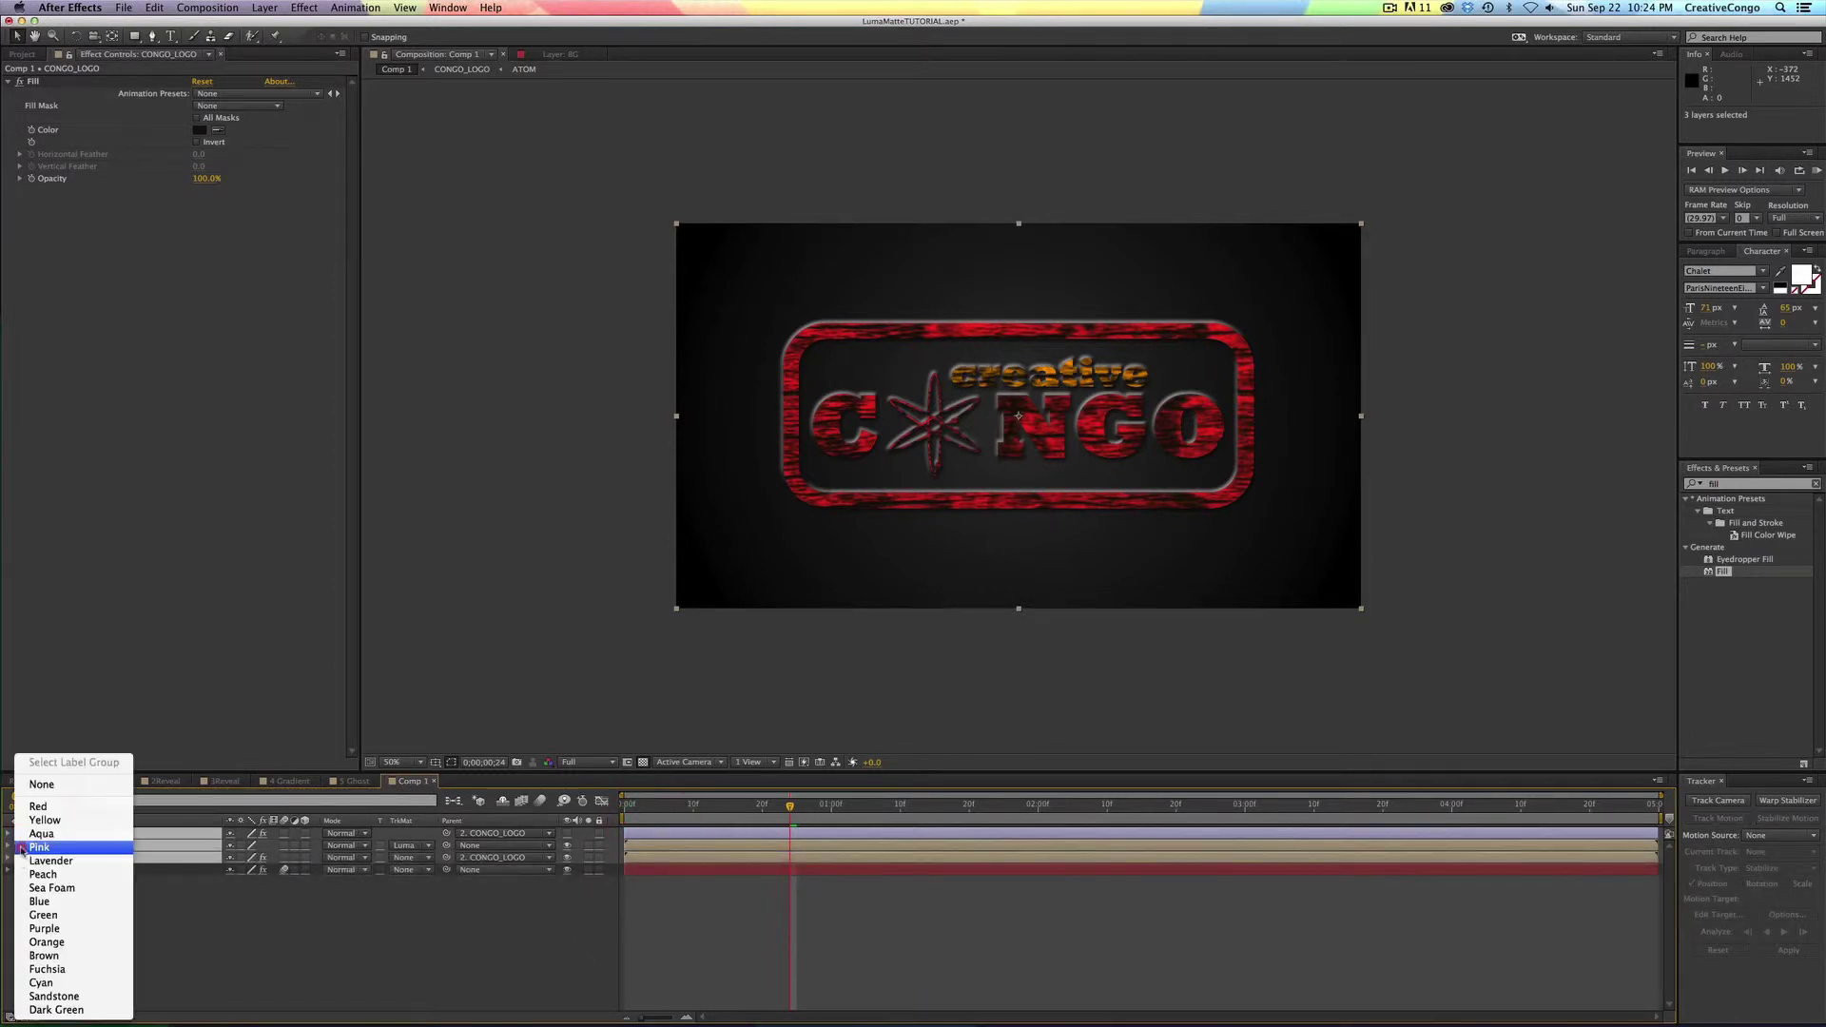
click(42, 943)
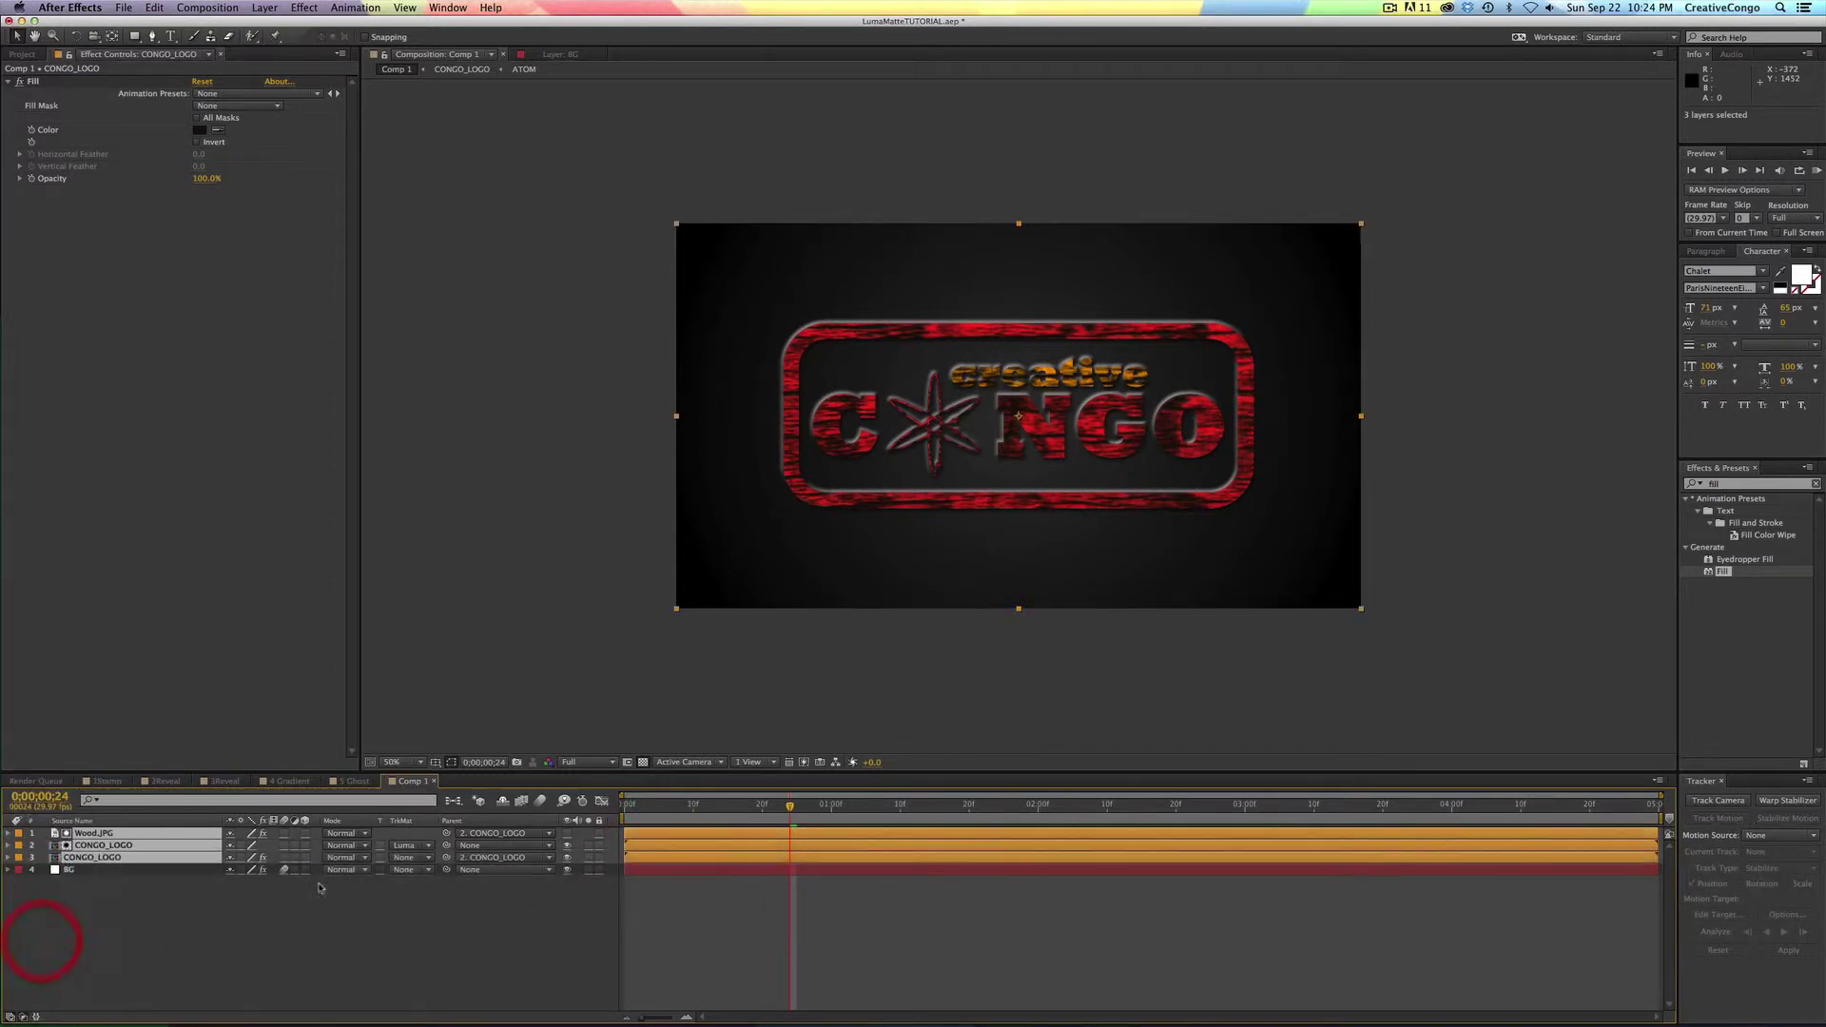
- Try moving the matted CONGO_LOGO layer about 26 px left and 94 px down, and undo the move
click(651, 845)
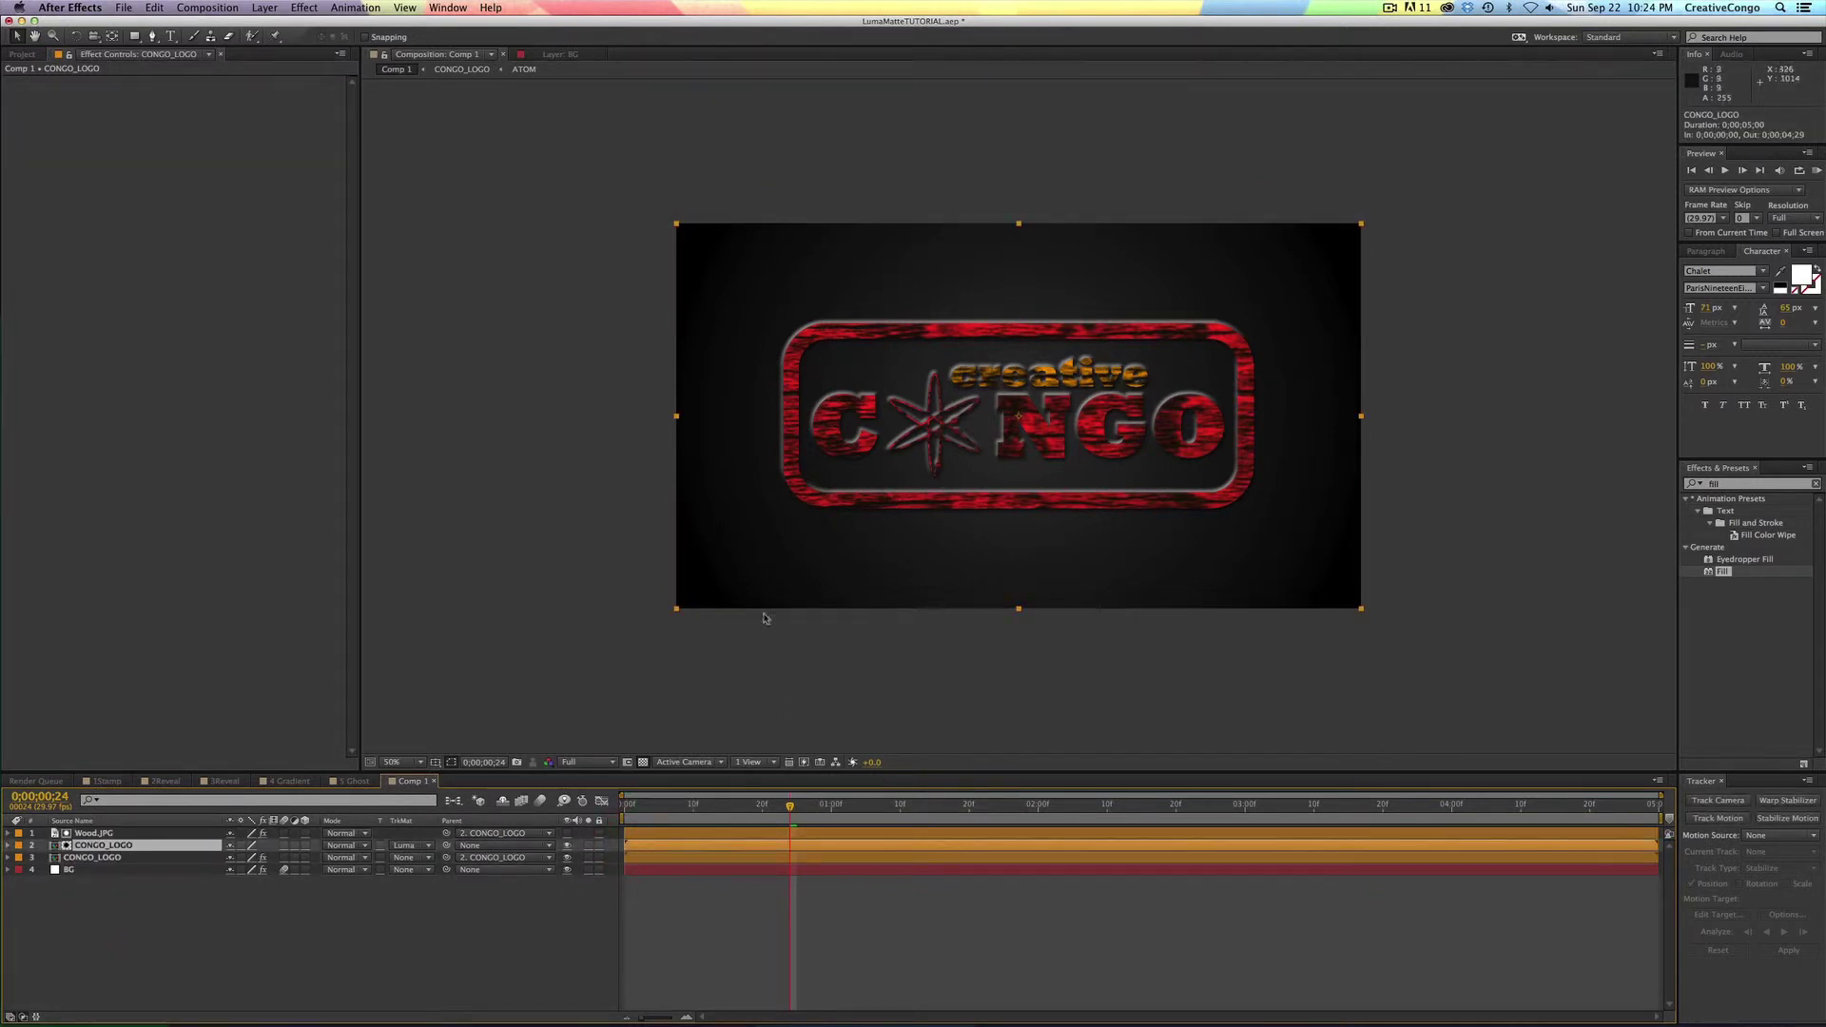
drag(1065, 495, 1006, 478)
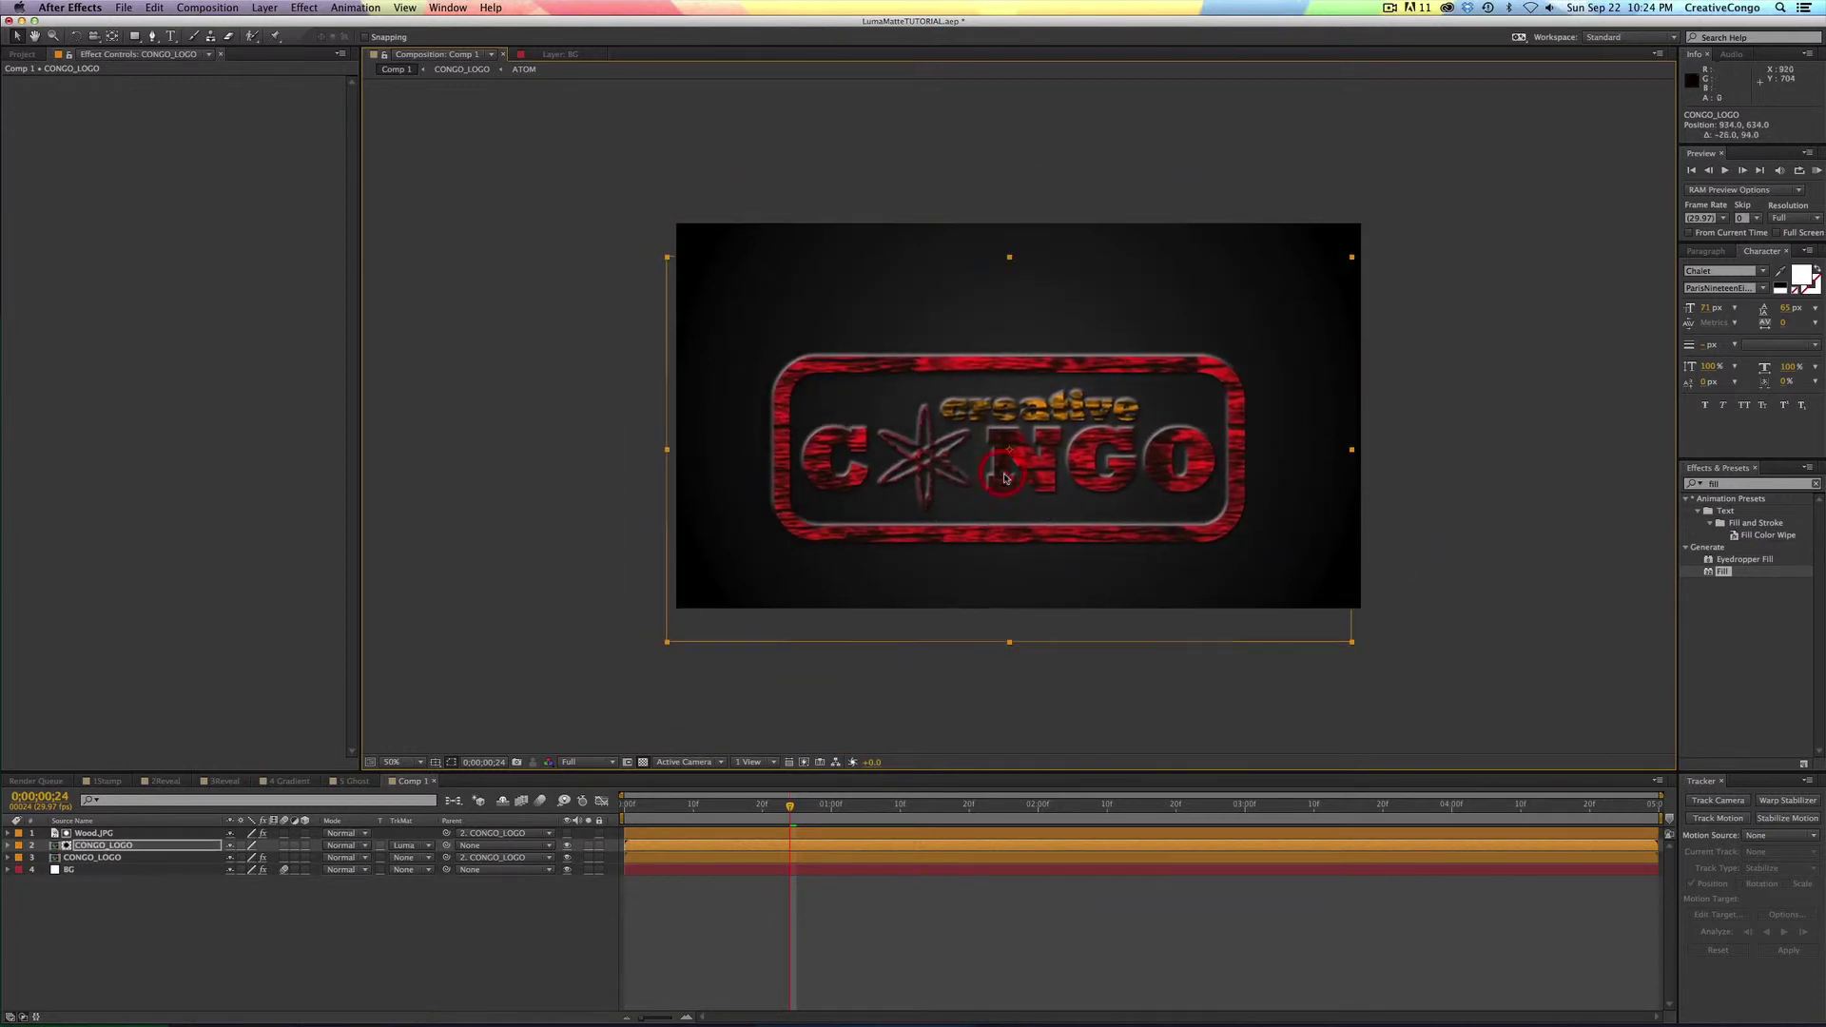
key(super+z)
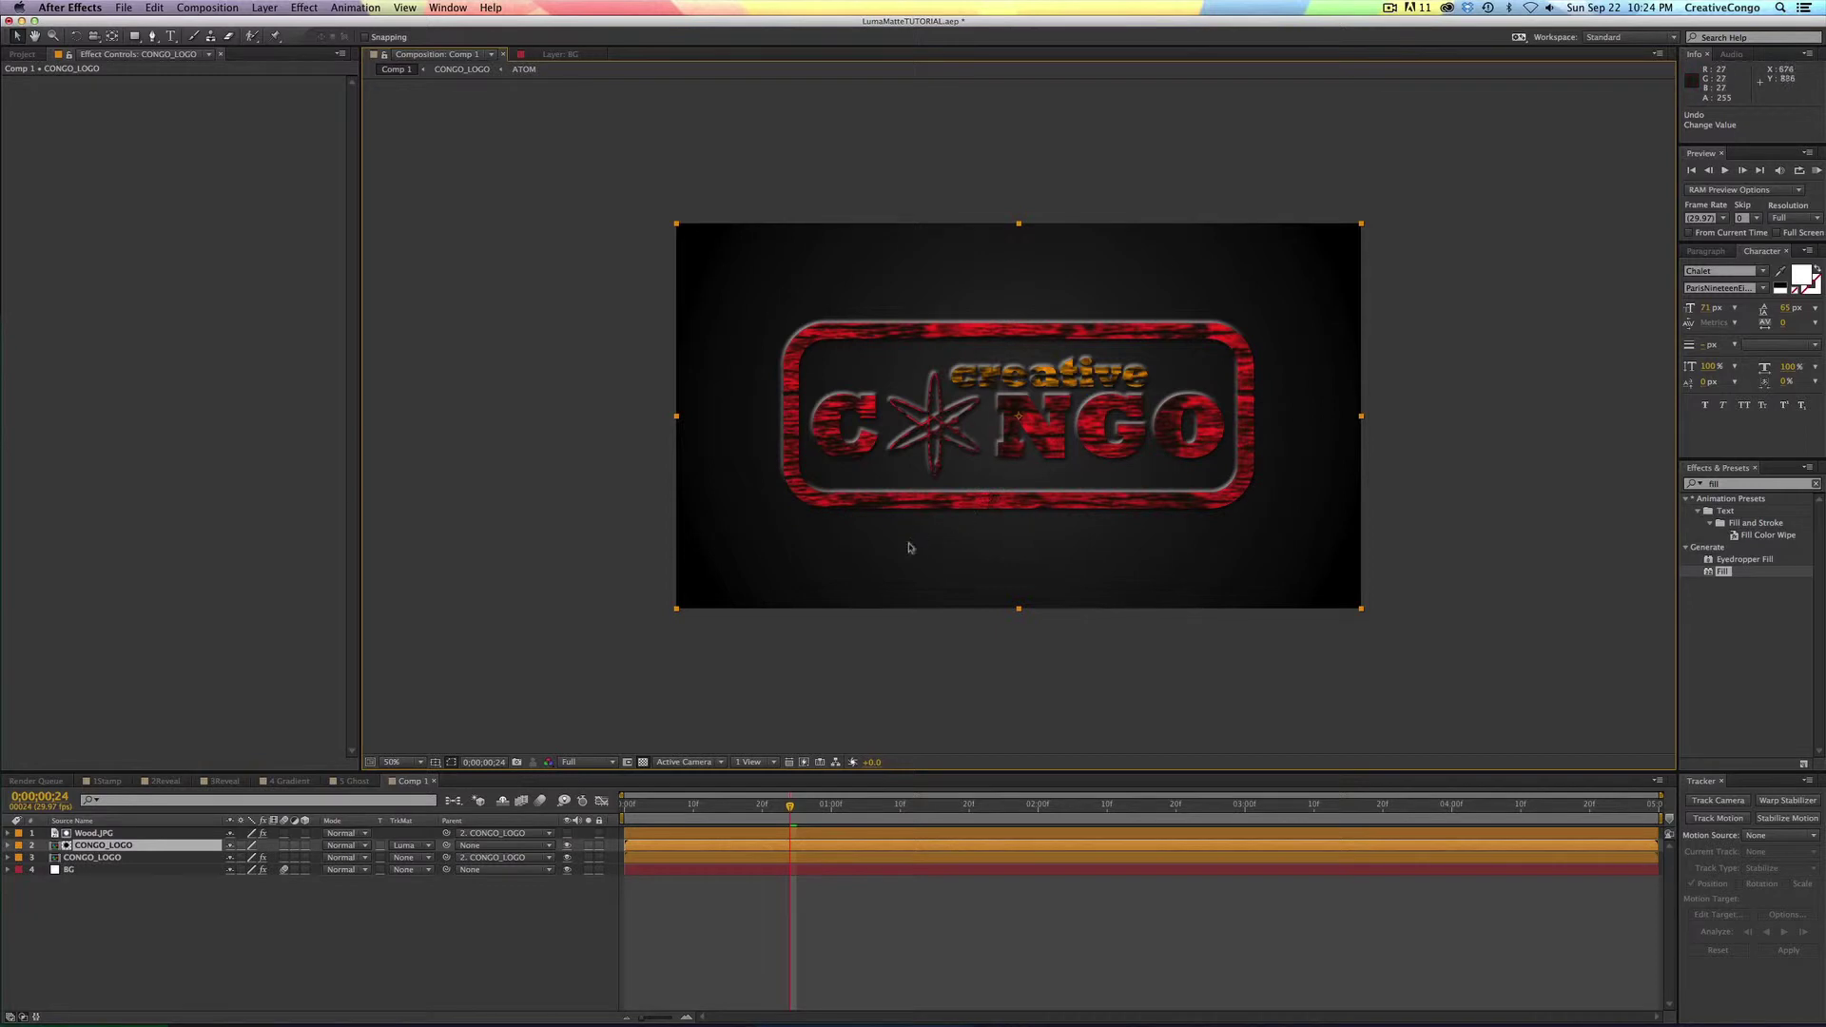
- Pre-compose Wood.JPG and both CONGO_LOGO layers as LogoWithTexture, moving all attributes into the new composition
click(121, 833)
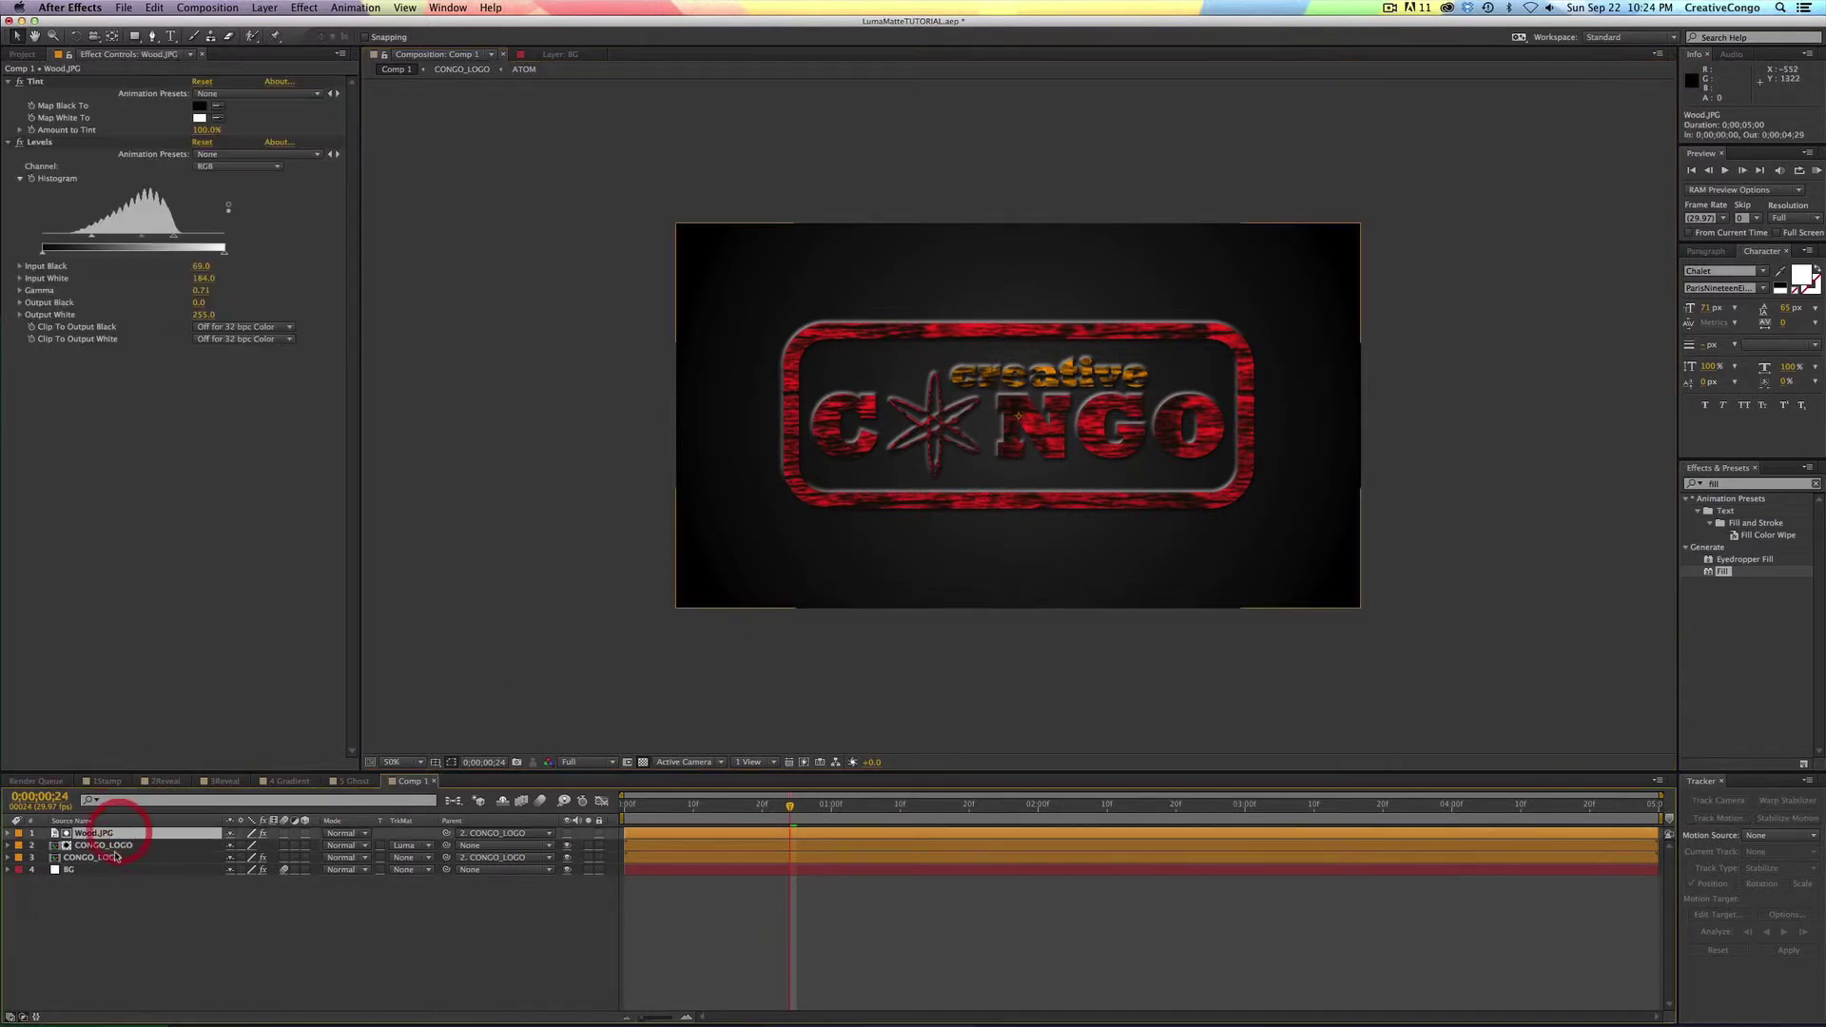
shift+click(116, 857)
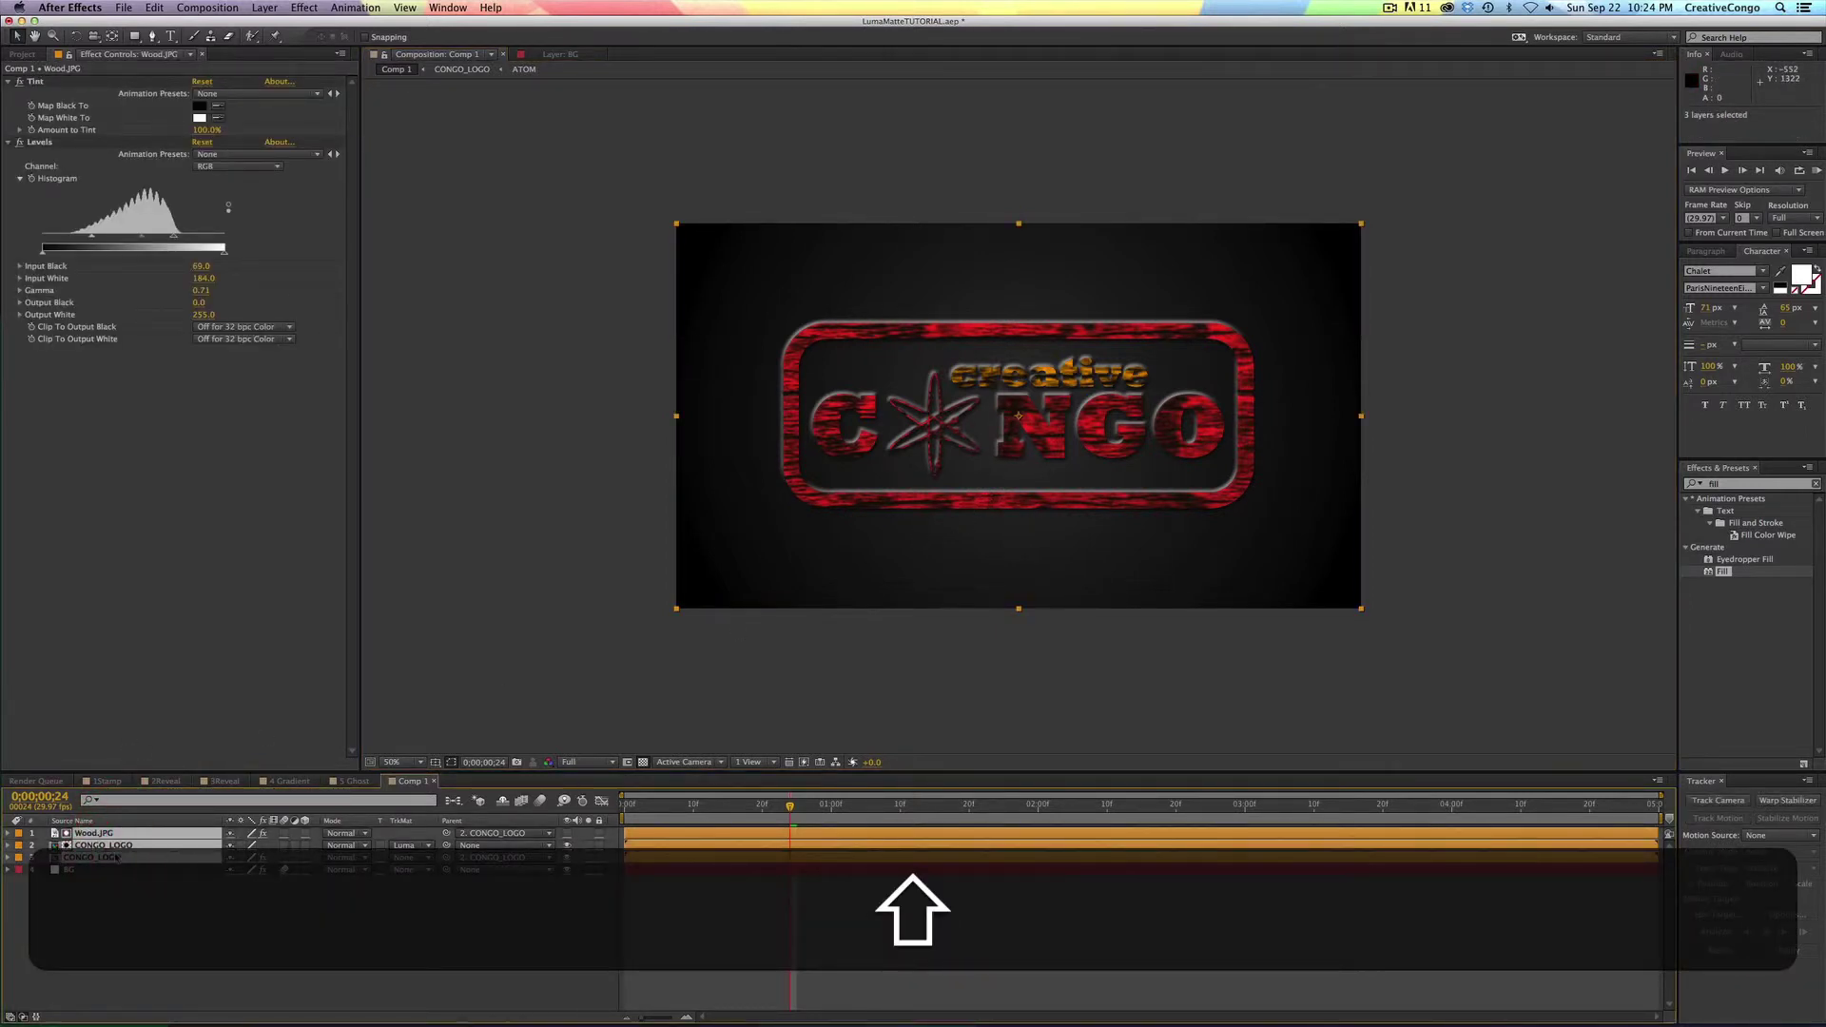
key(shift+super+c)
text(Logo)
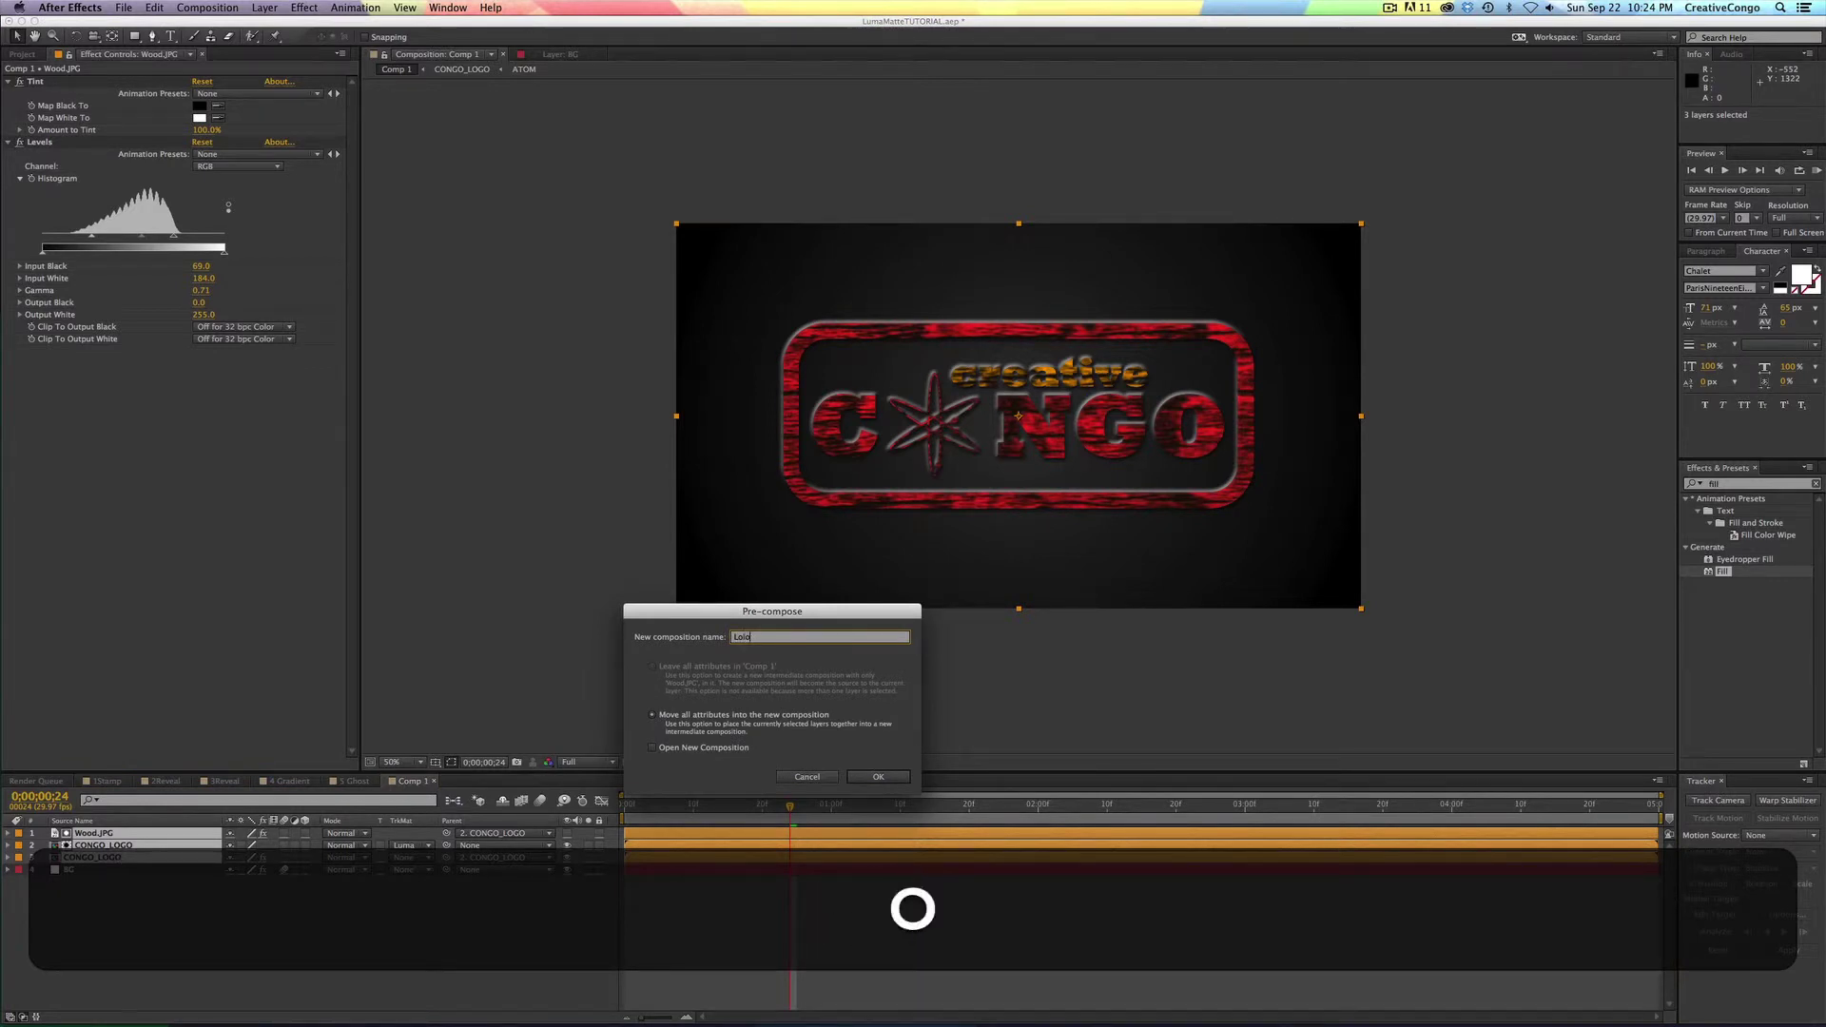
key(BackSpace)
text(goWithTexture)
key(Return)
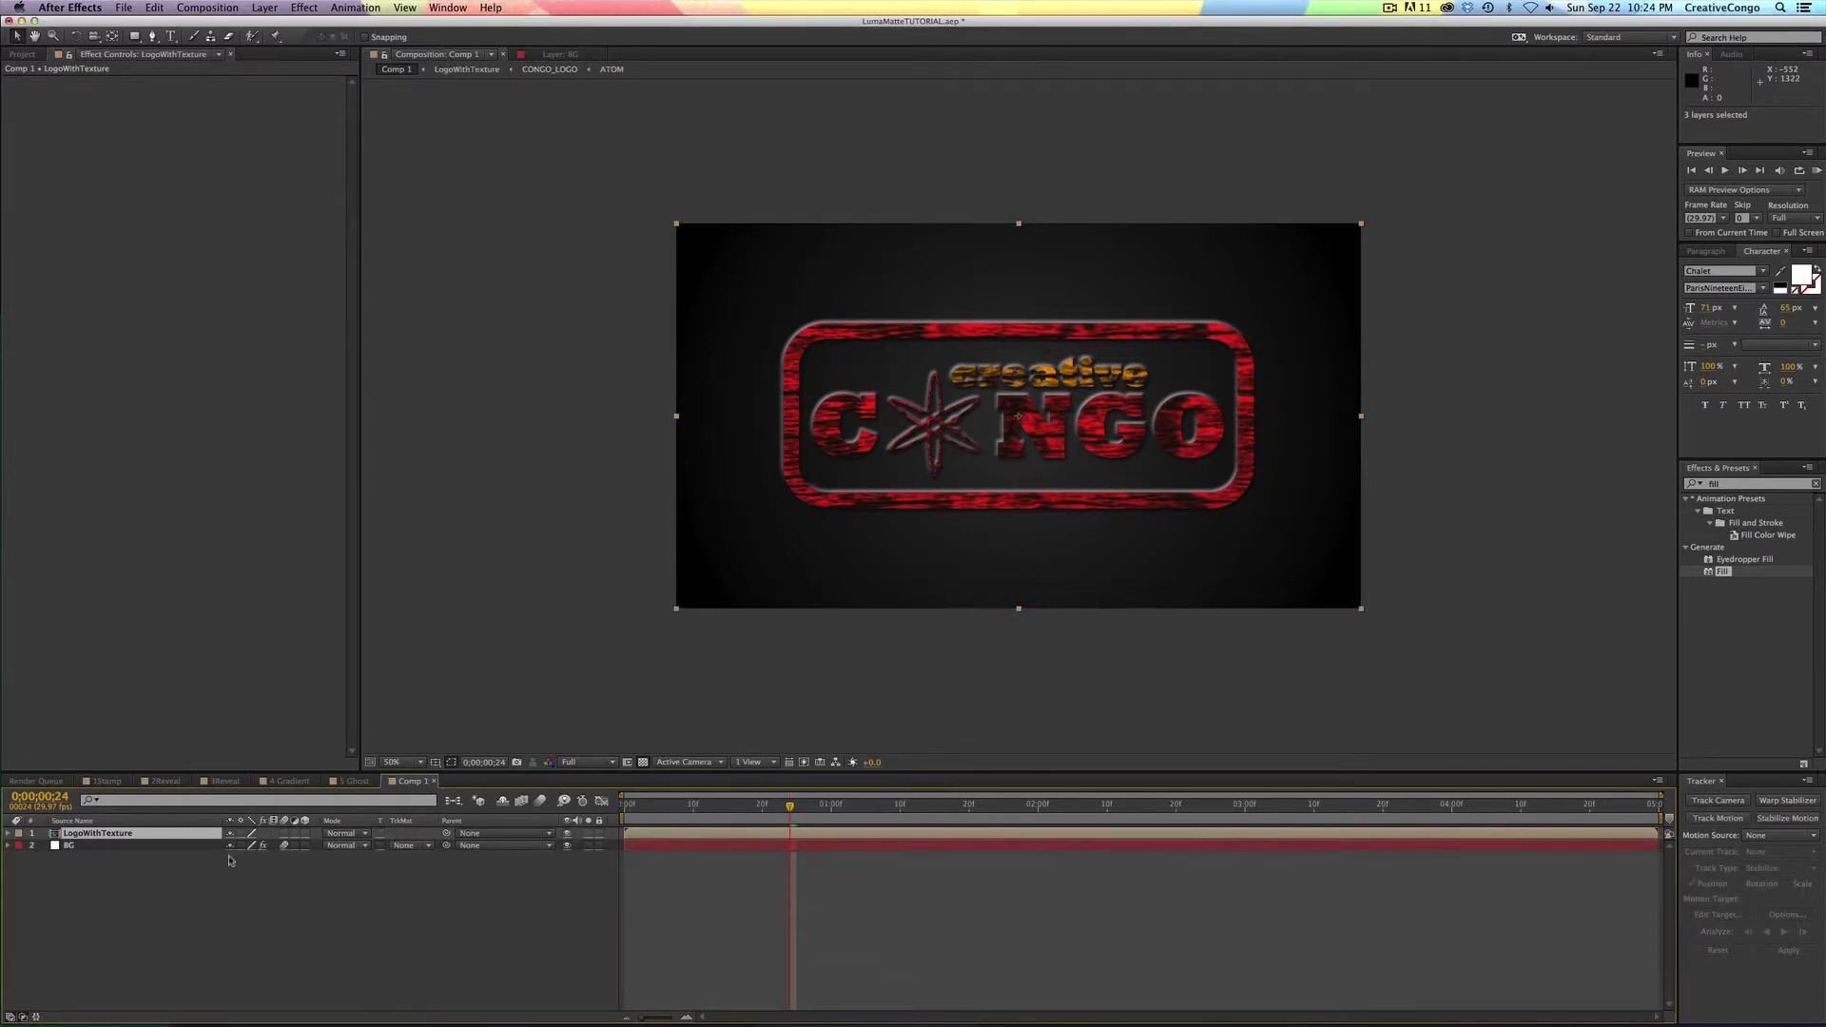
- Toggle the LogoWithTexture layer off and on, try moving it slightly upward, and undo the move
click(202, 834)
click(567, 834)
click(567, 834)
mouse_move(924, 478)
mouse_down()
mouse_move(850, 632)
mouse_move(924, 461)
mouse_up()
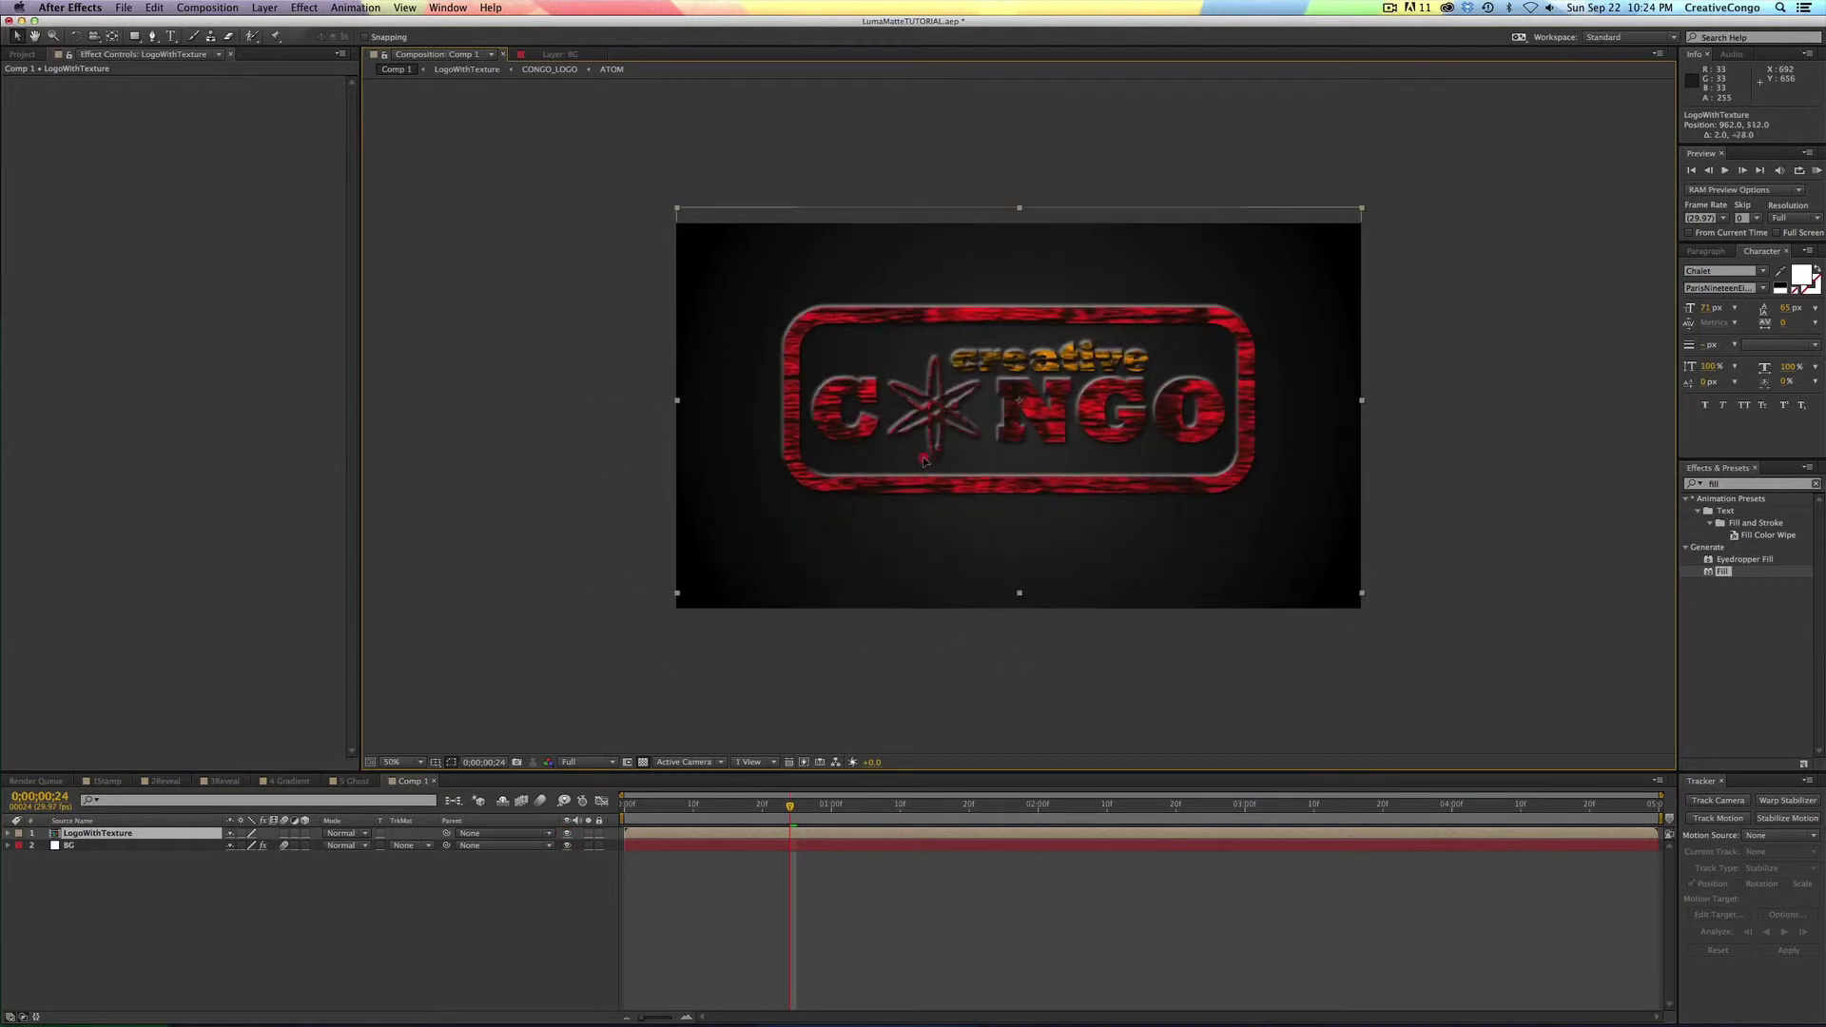
key(super+z)
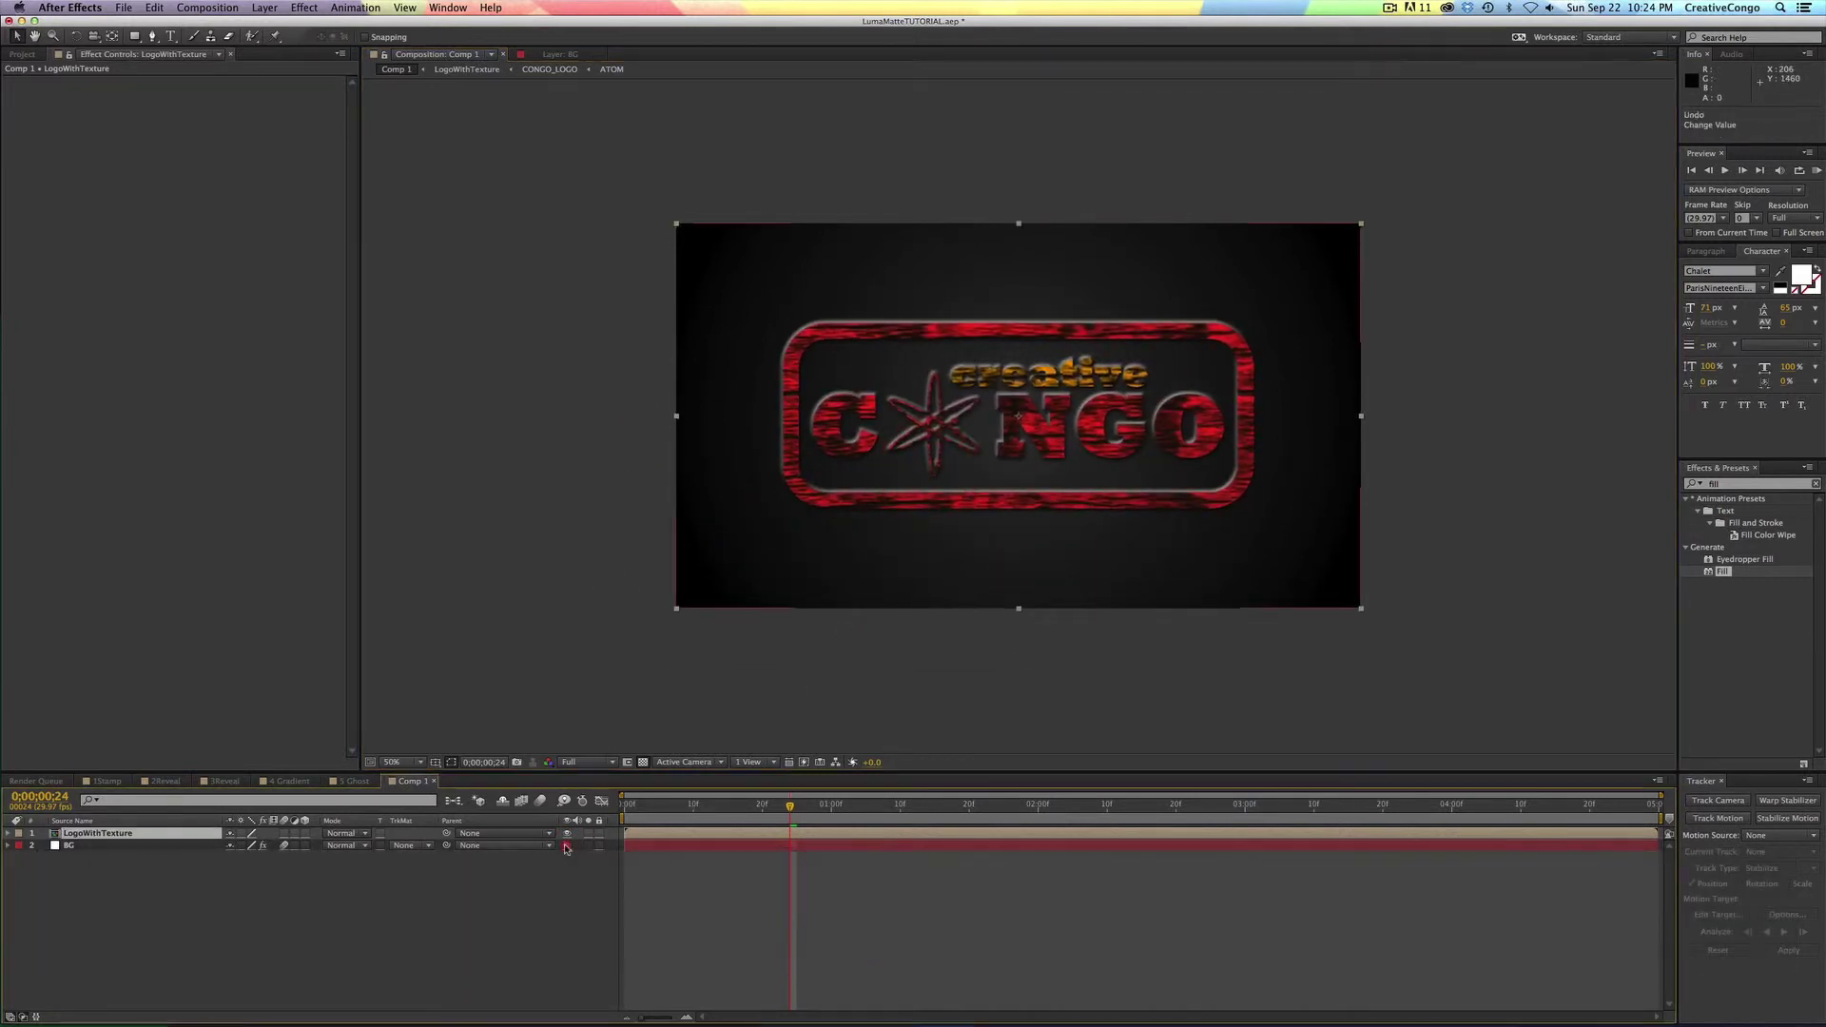
- Create a comp-sized cyan solid named fractal above the LogoWithTexture layer
click(685, 833)
click(536, 887)
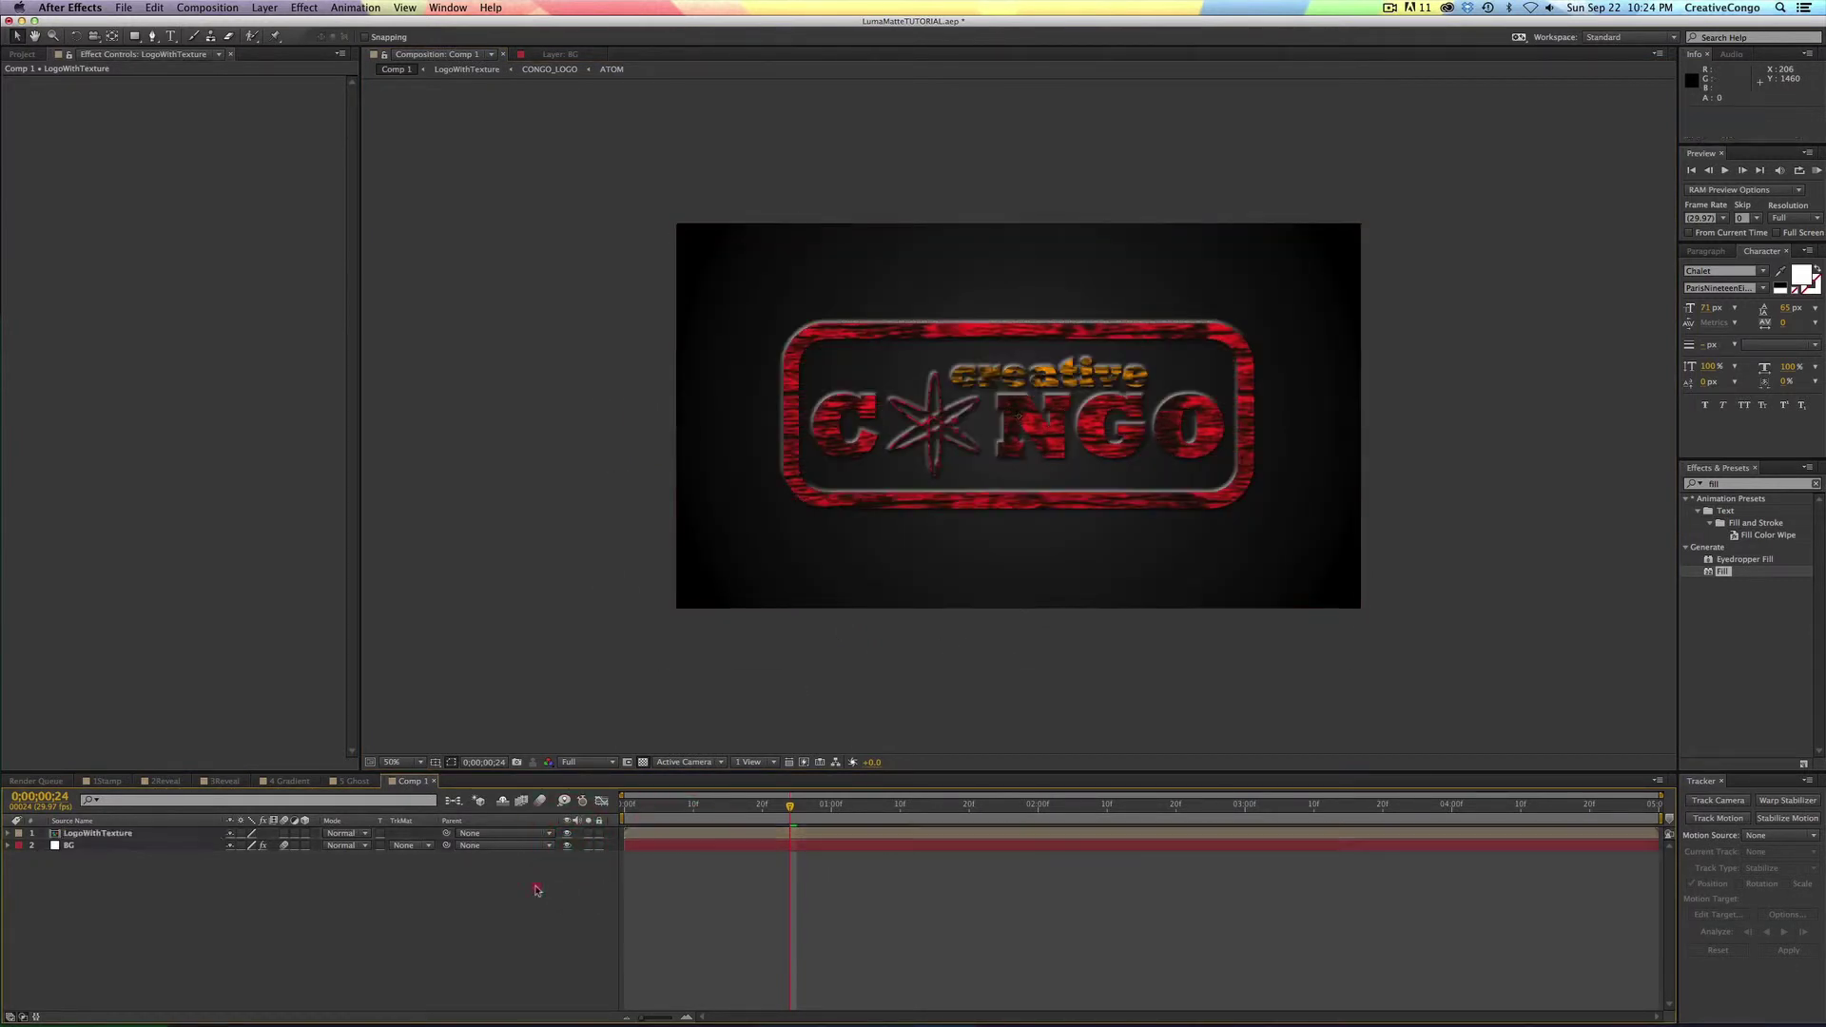
key(super+y)
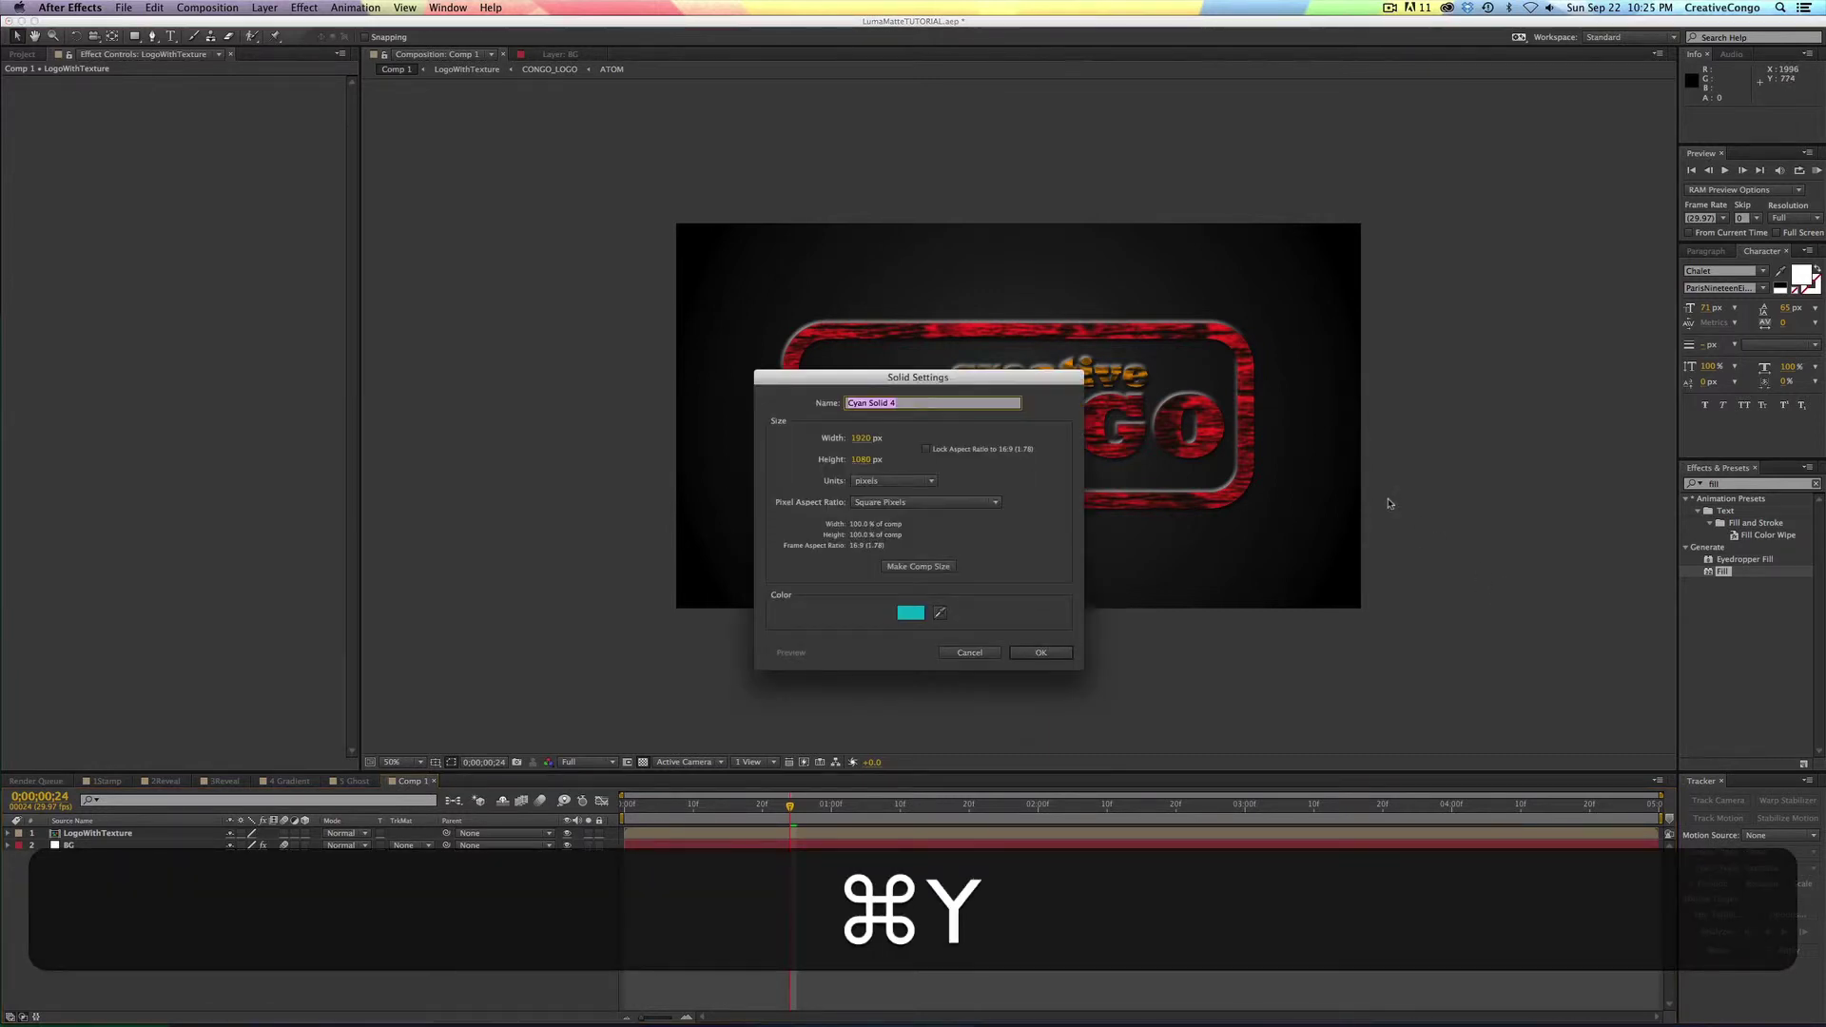
text(fractal)
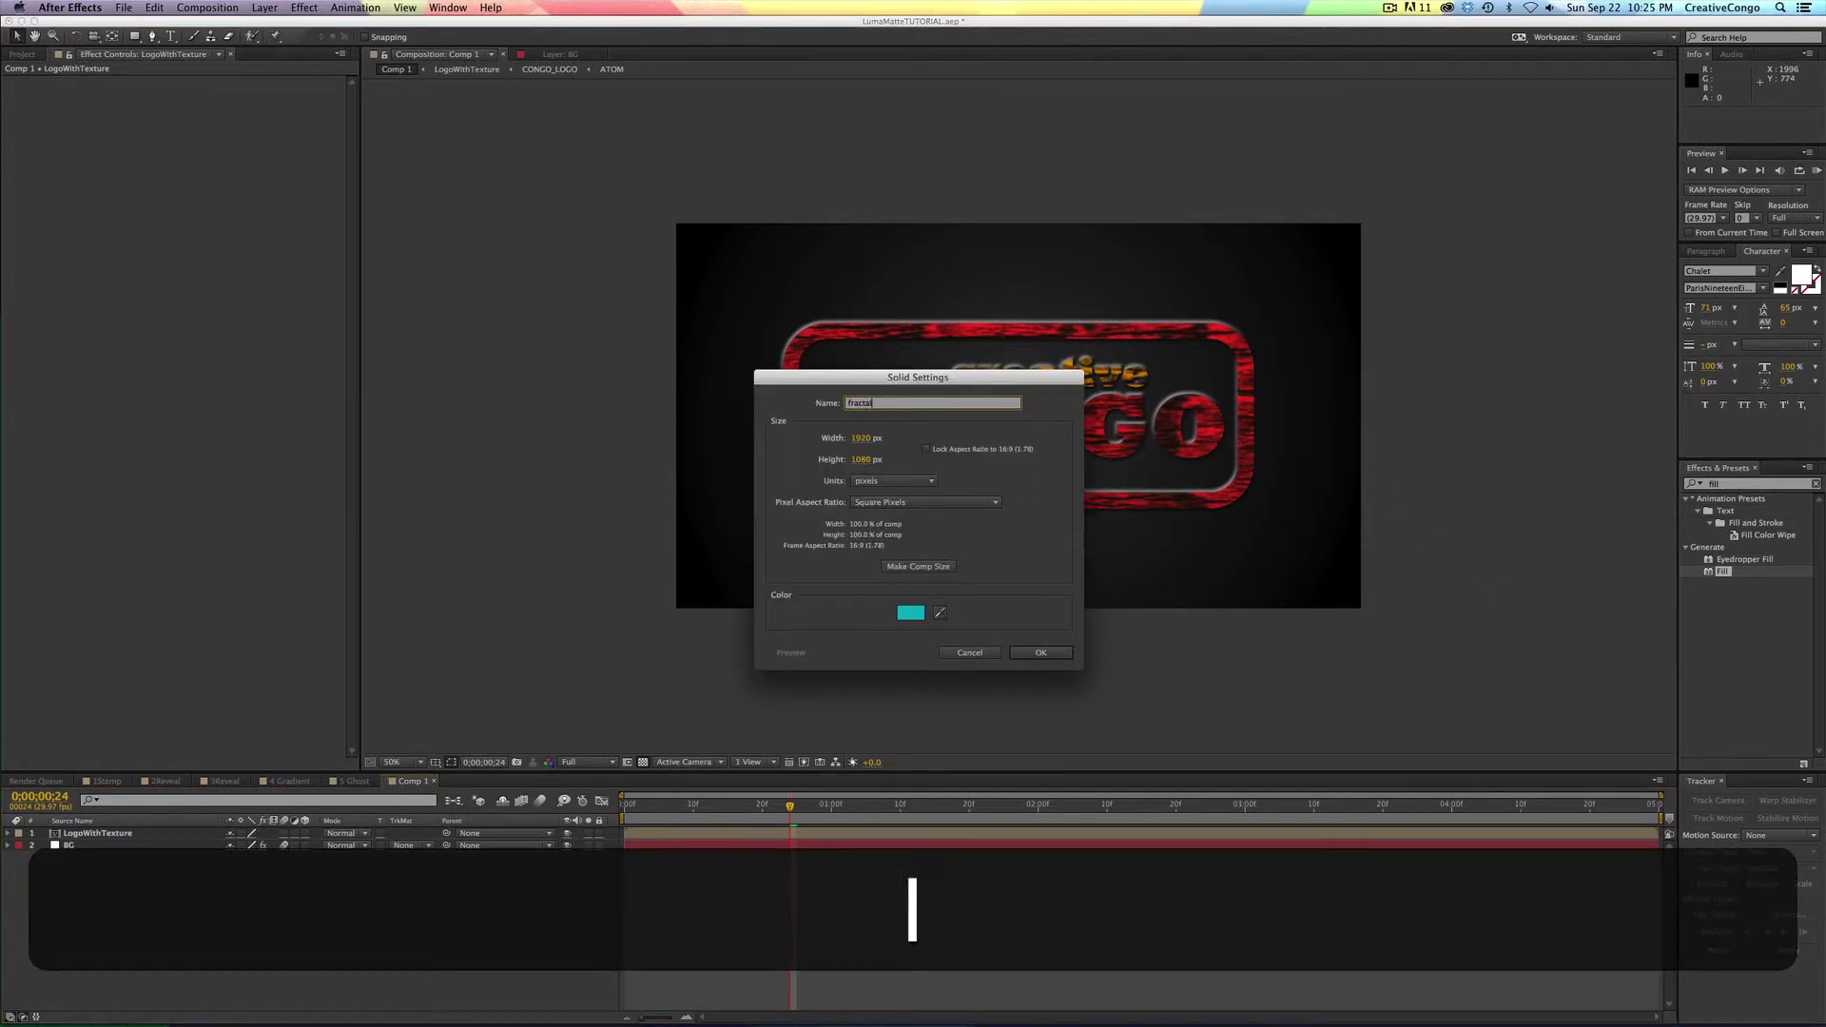
key(Return)
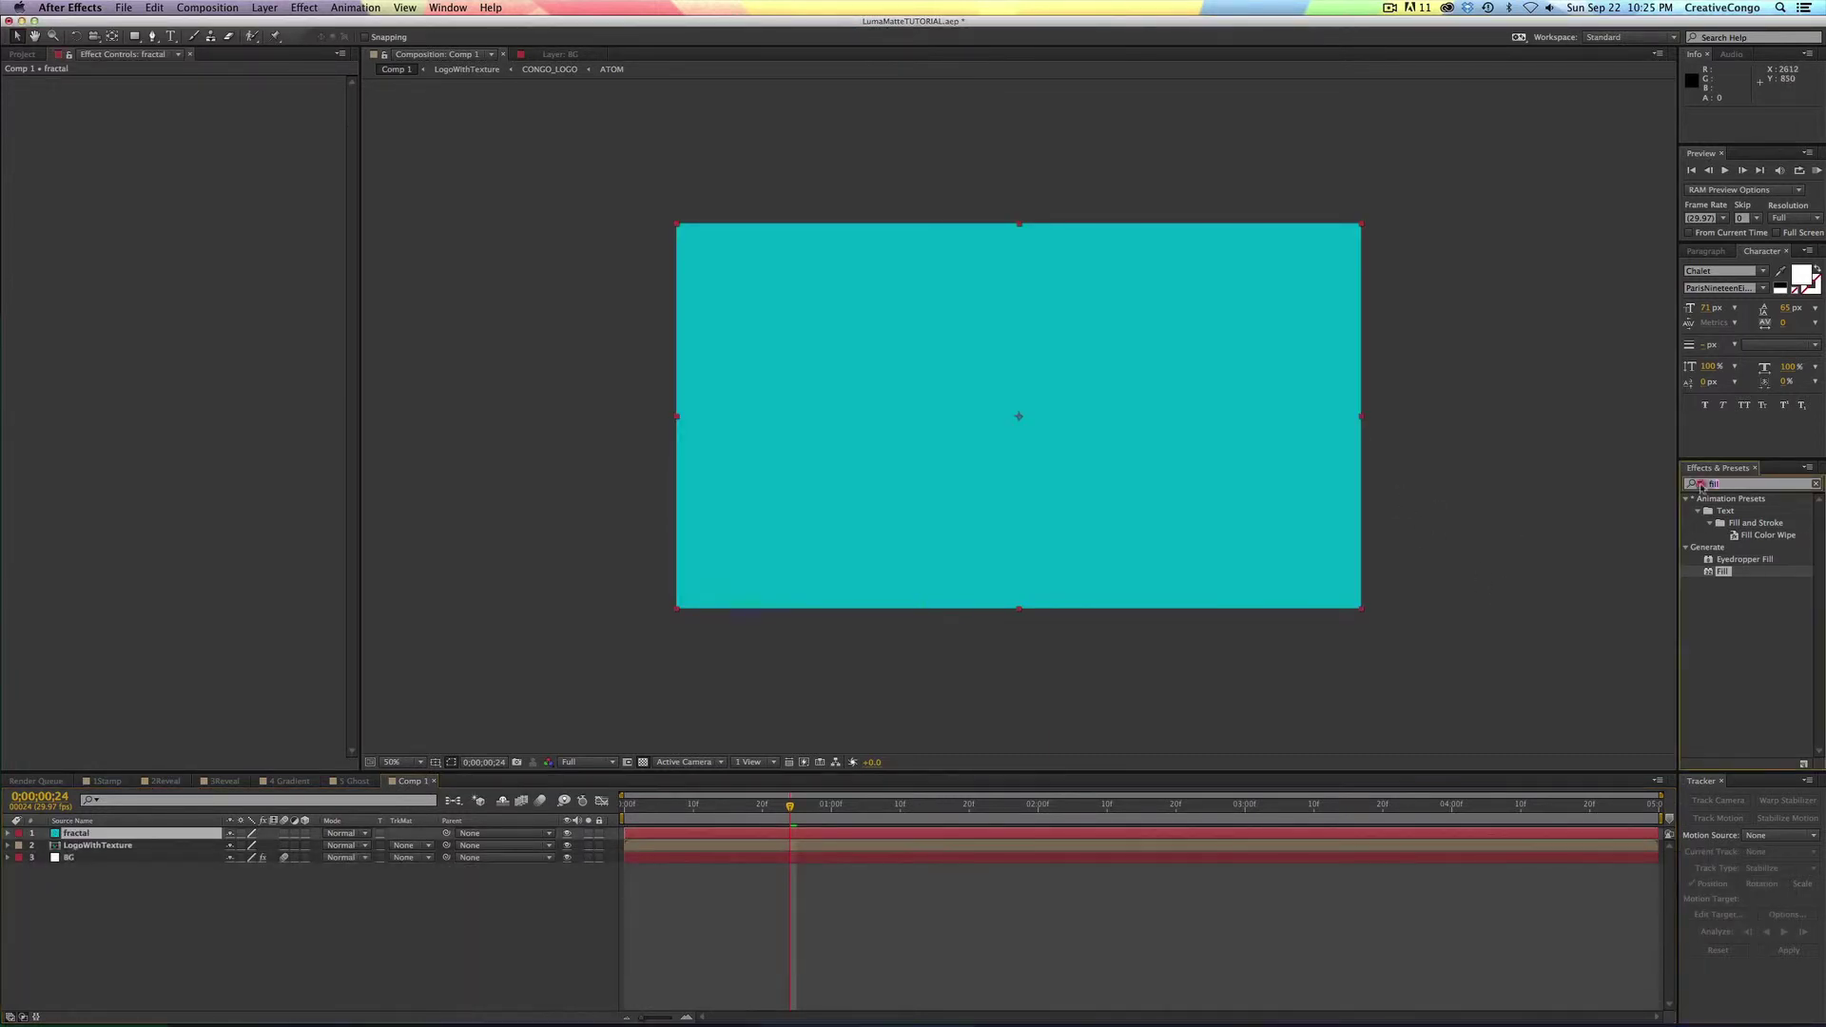
- Find the Fractal Noise effect and apply it to the fractal solid
text(fractal)
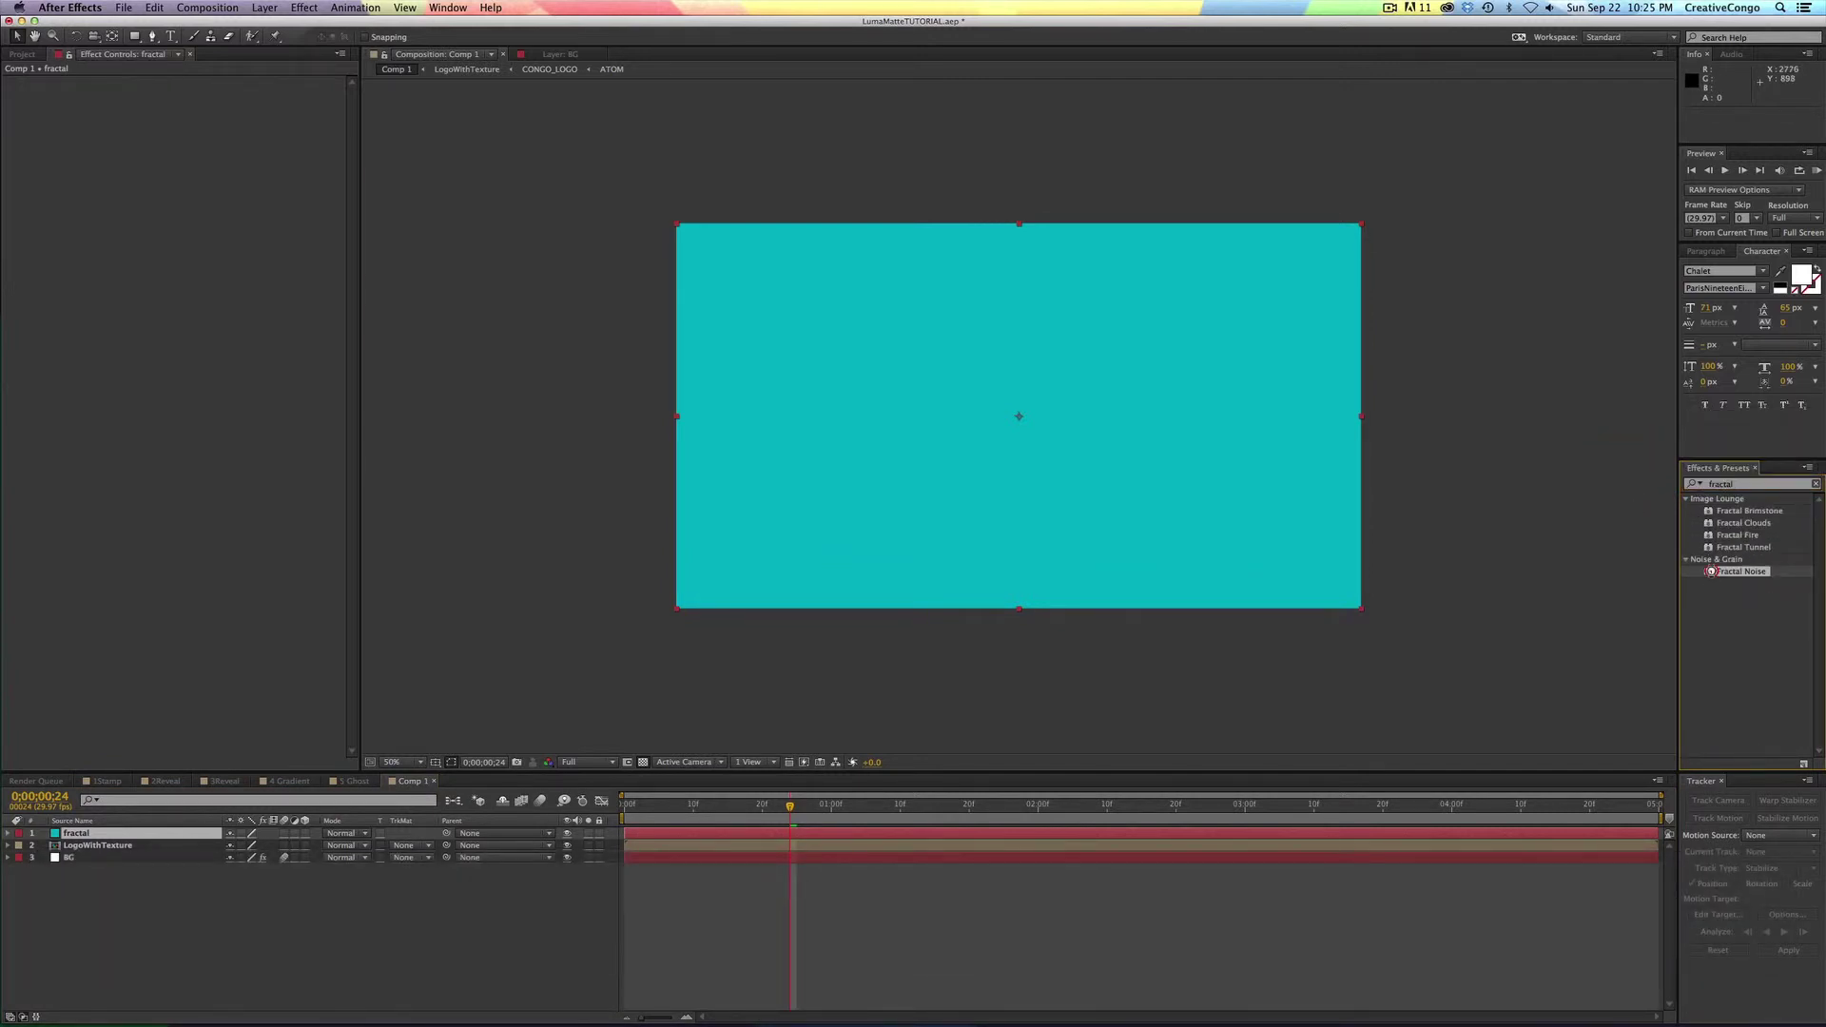
double_click(1740, 572)
click(1059, 835)
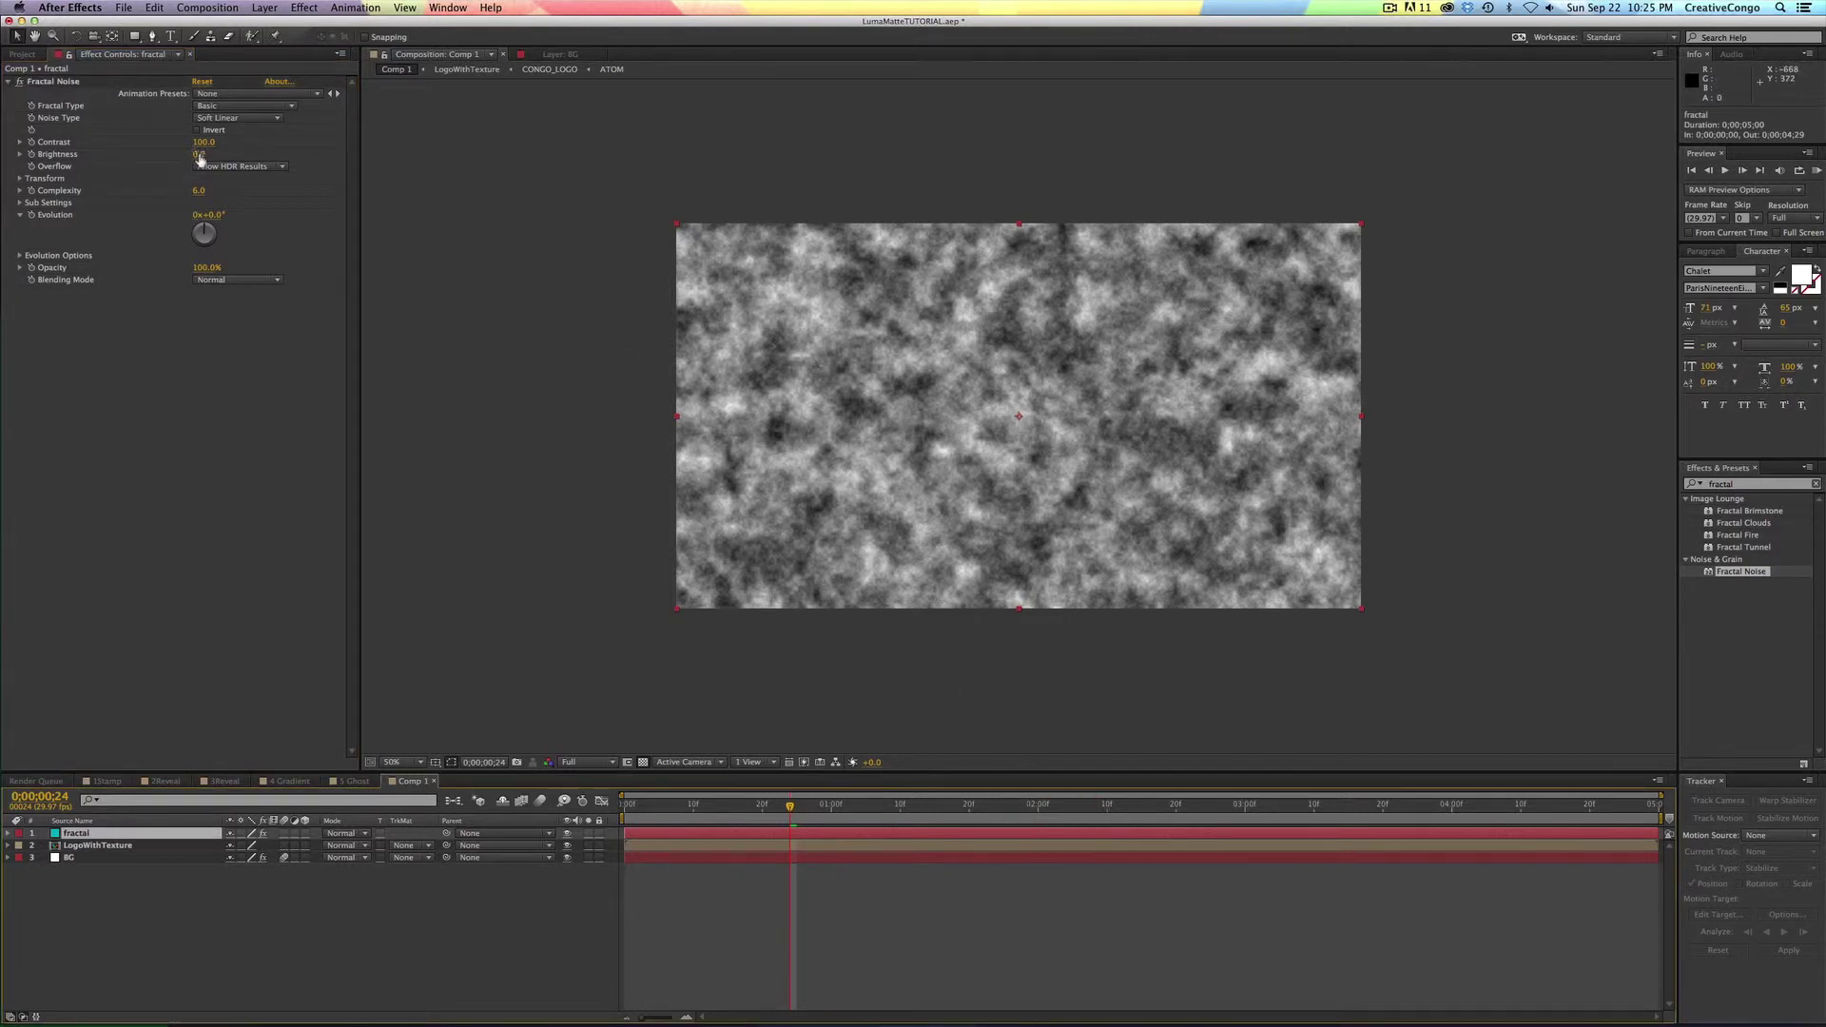
- Try lowering the Fractal Noise brightness until the frame is black, and reset it to 0
drag(200, 159, 126, 157)
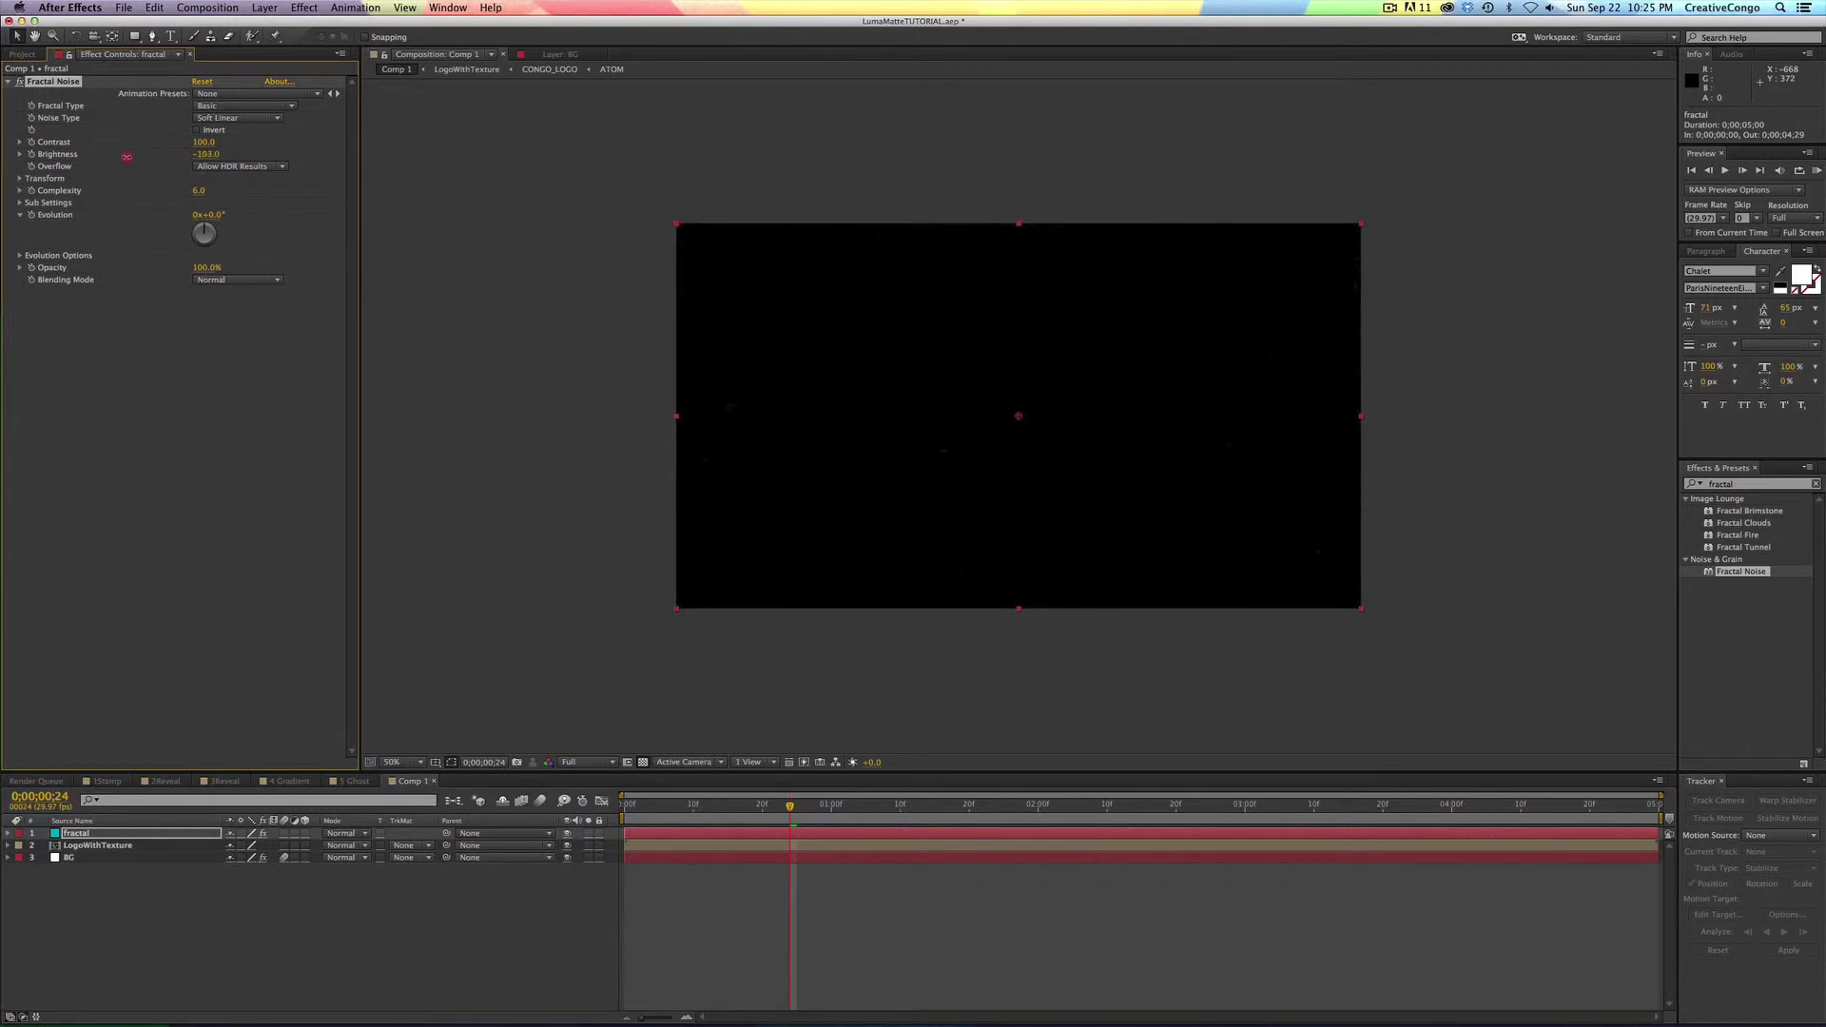
drag(148, 159, 197, 165)
text(0)
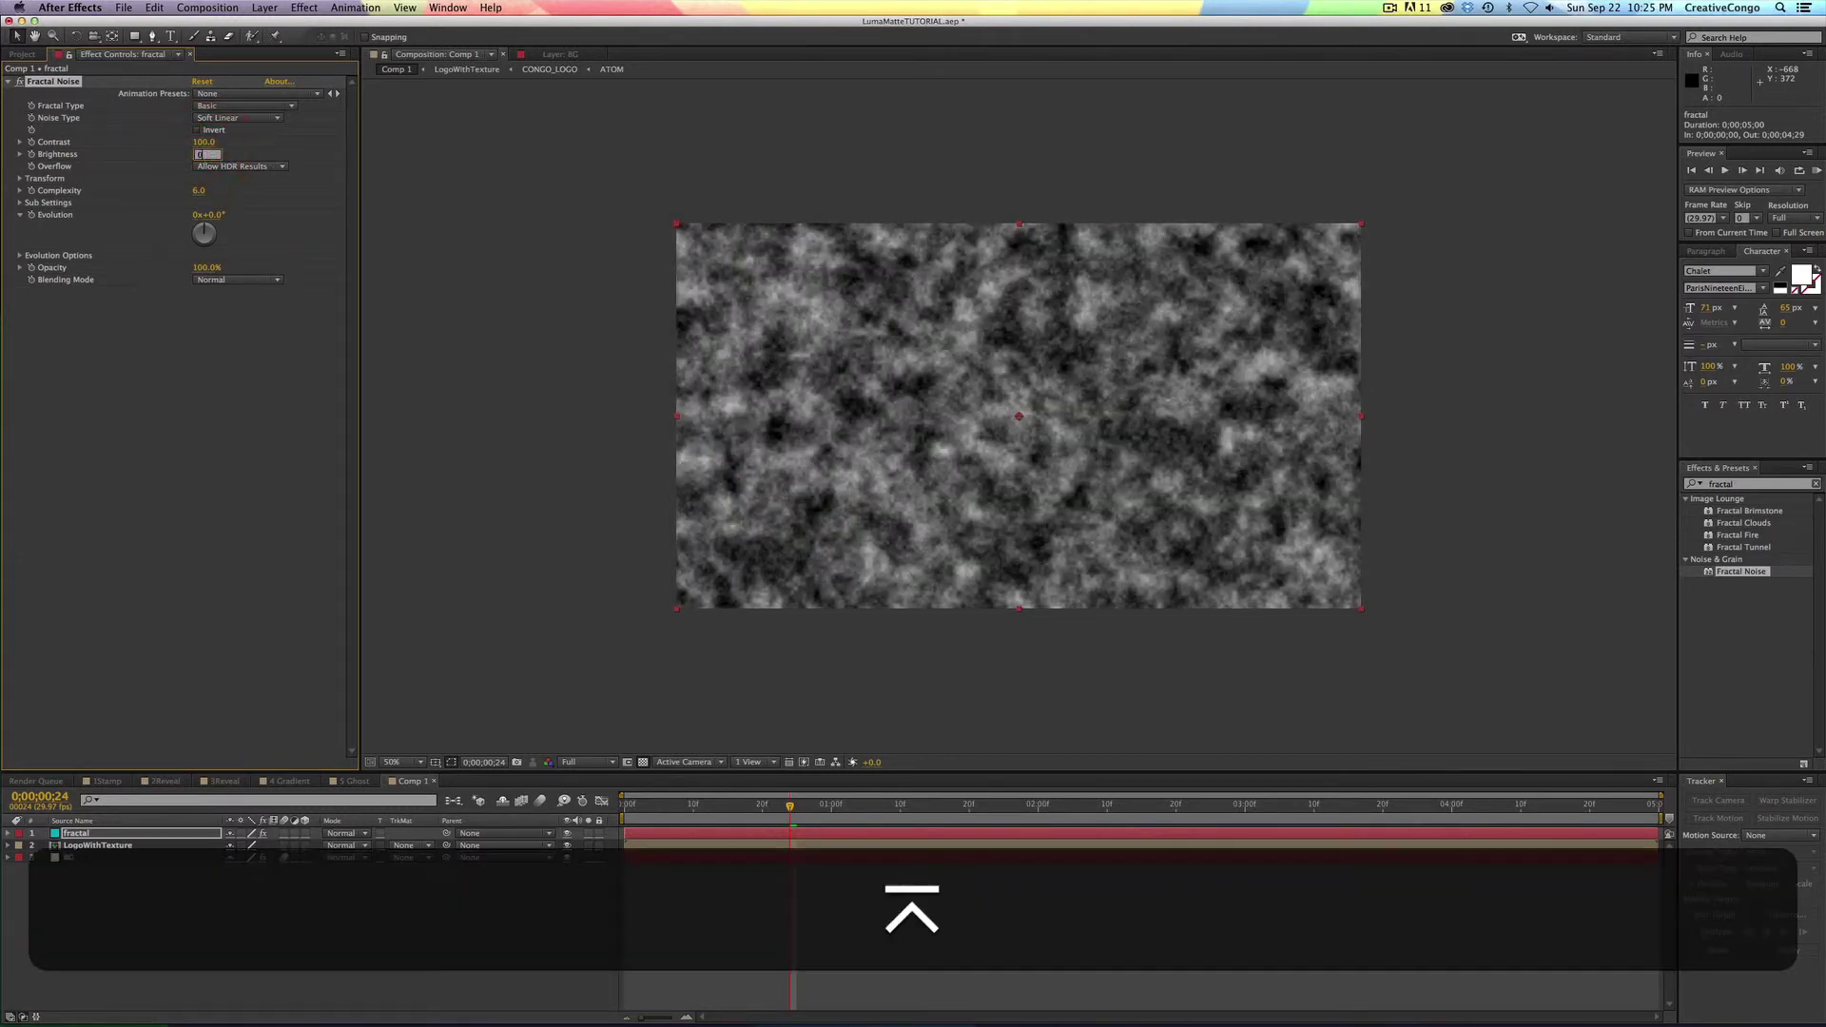
key(Return)
- Set the LogoWithTexture layer's track matte to Luma Matte, using the fractal layer above it
click(95, 845)
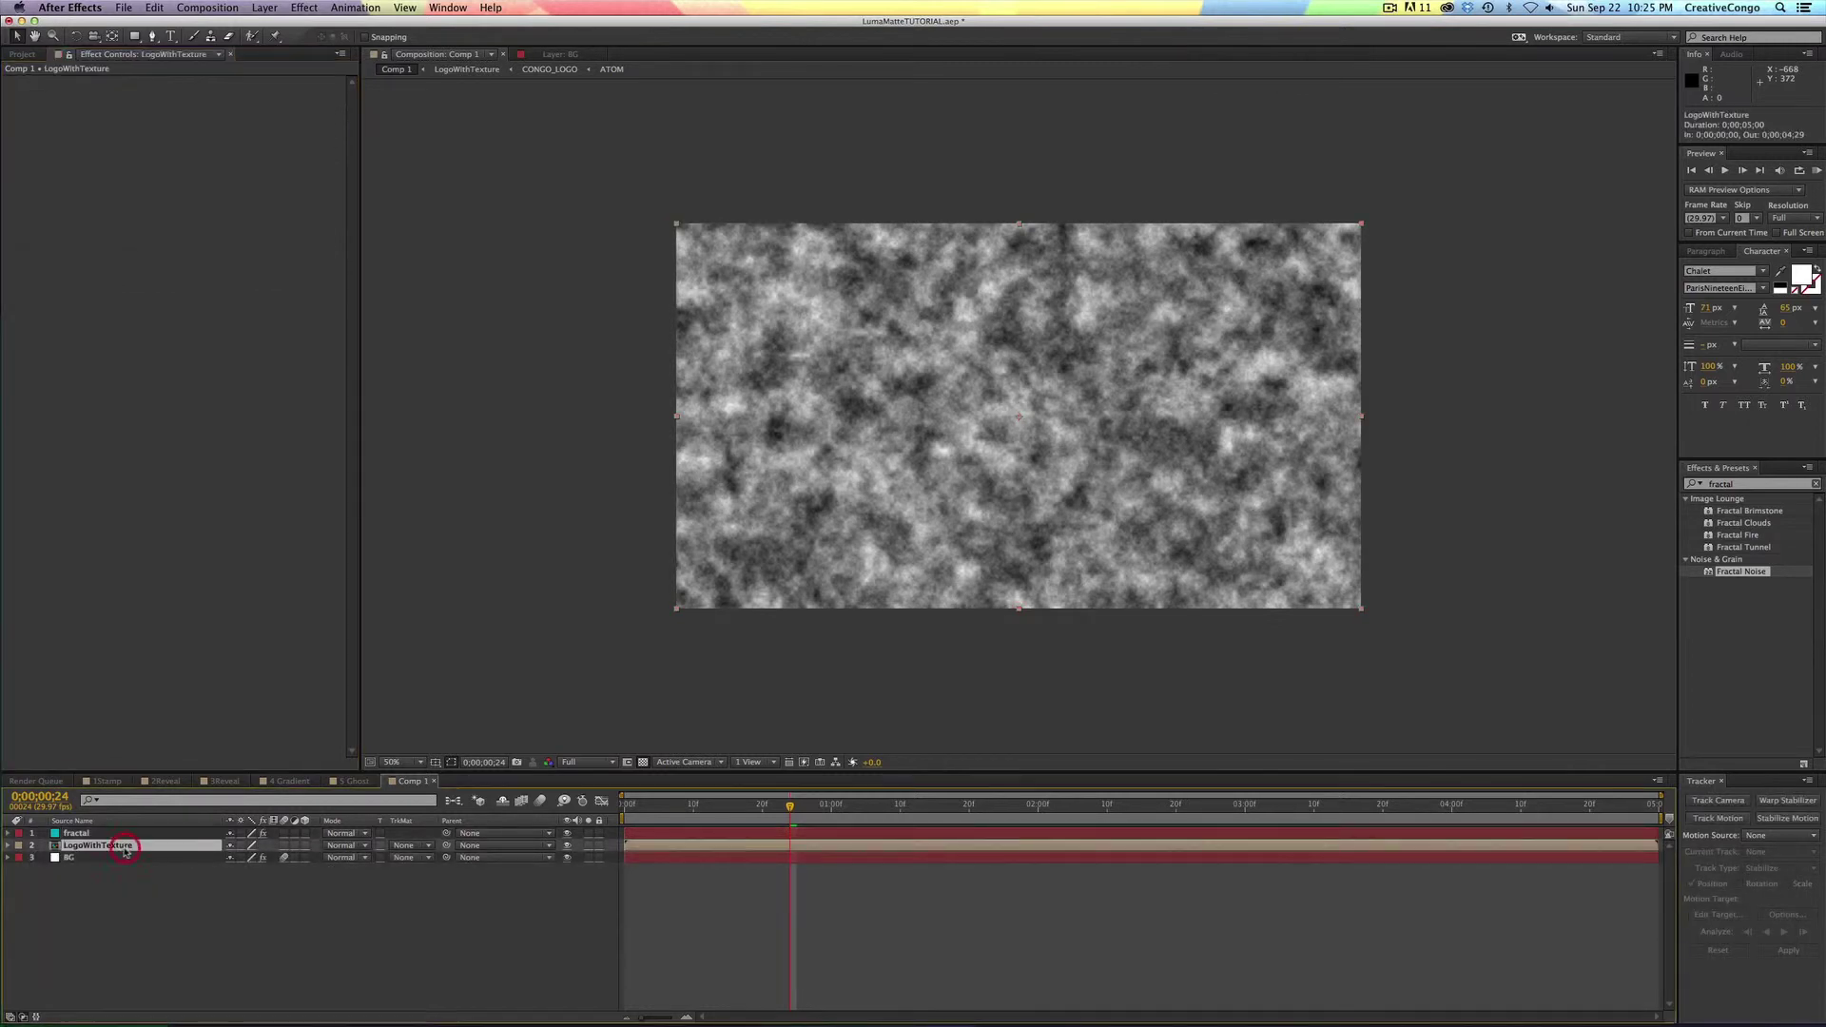
click(94, 833)
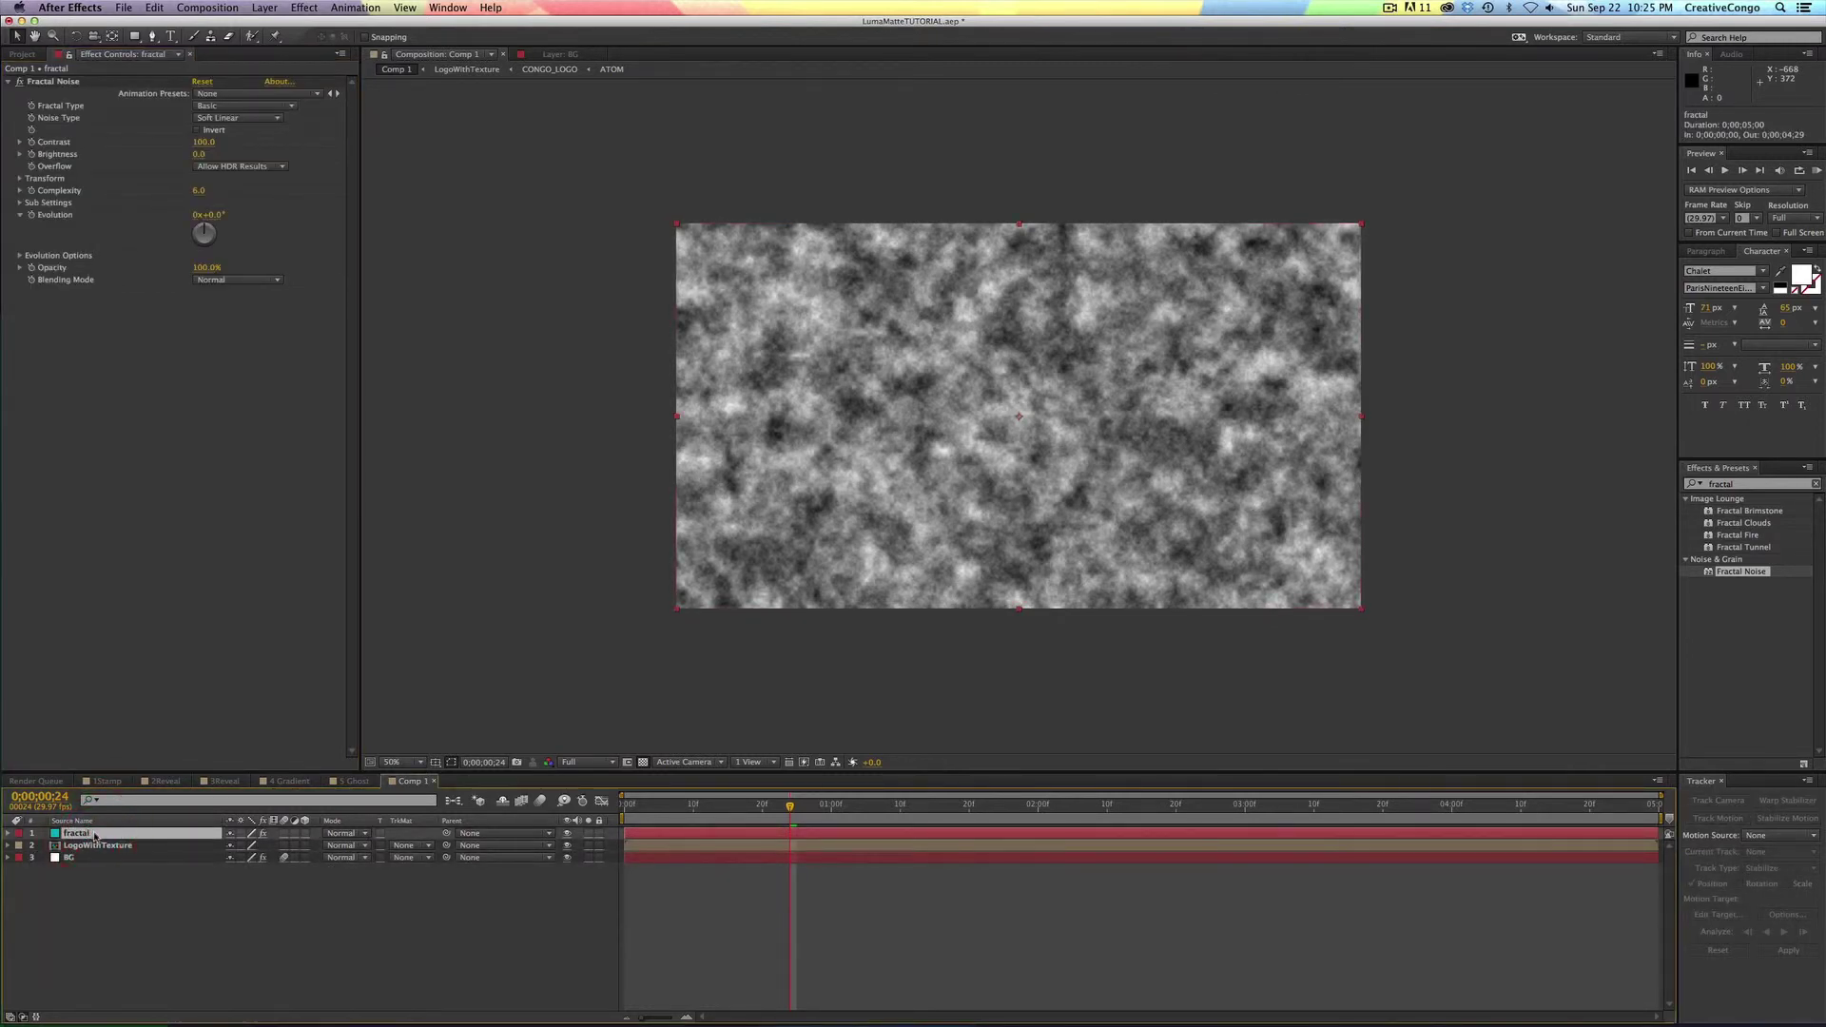
click(187, 846)
click(409, 846)
click(417, 913)
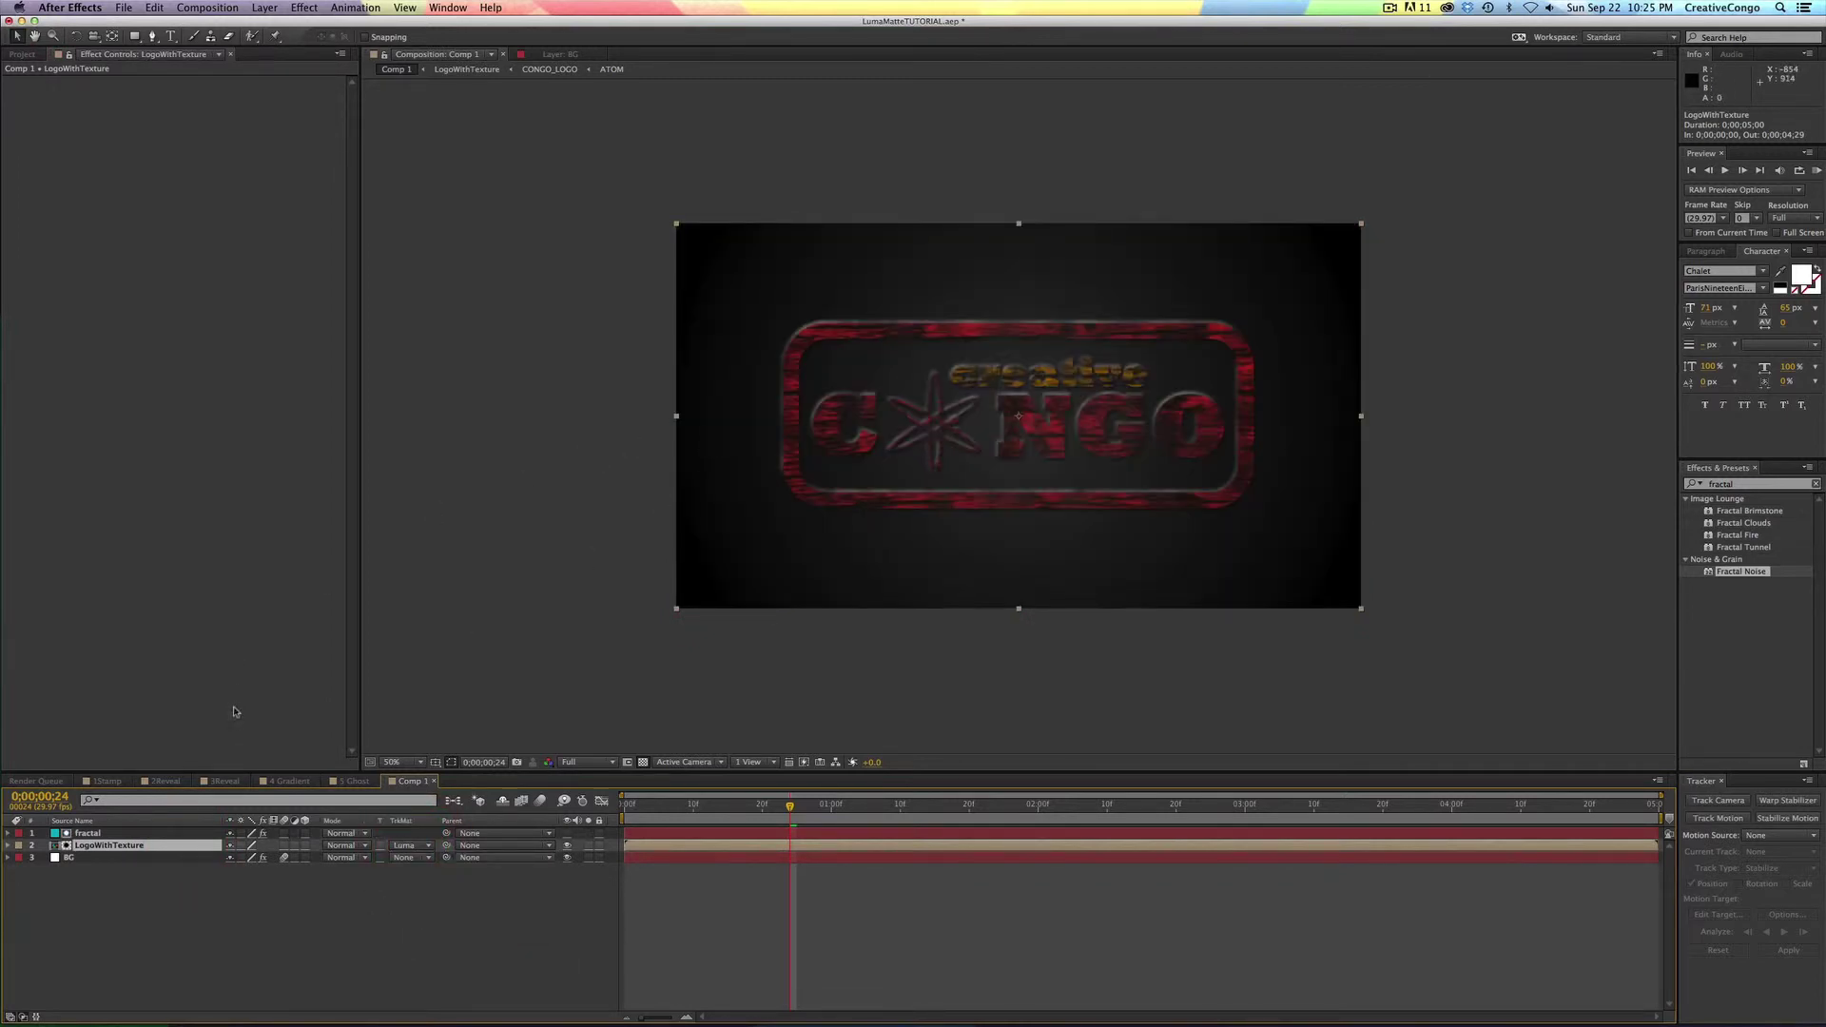
- Sweep the fractal matte's Fractal Noise brightness down until the logo vanishes, and bring it back to about -1
click(152, 831)
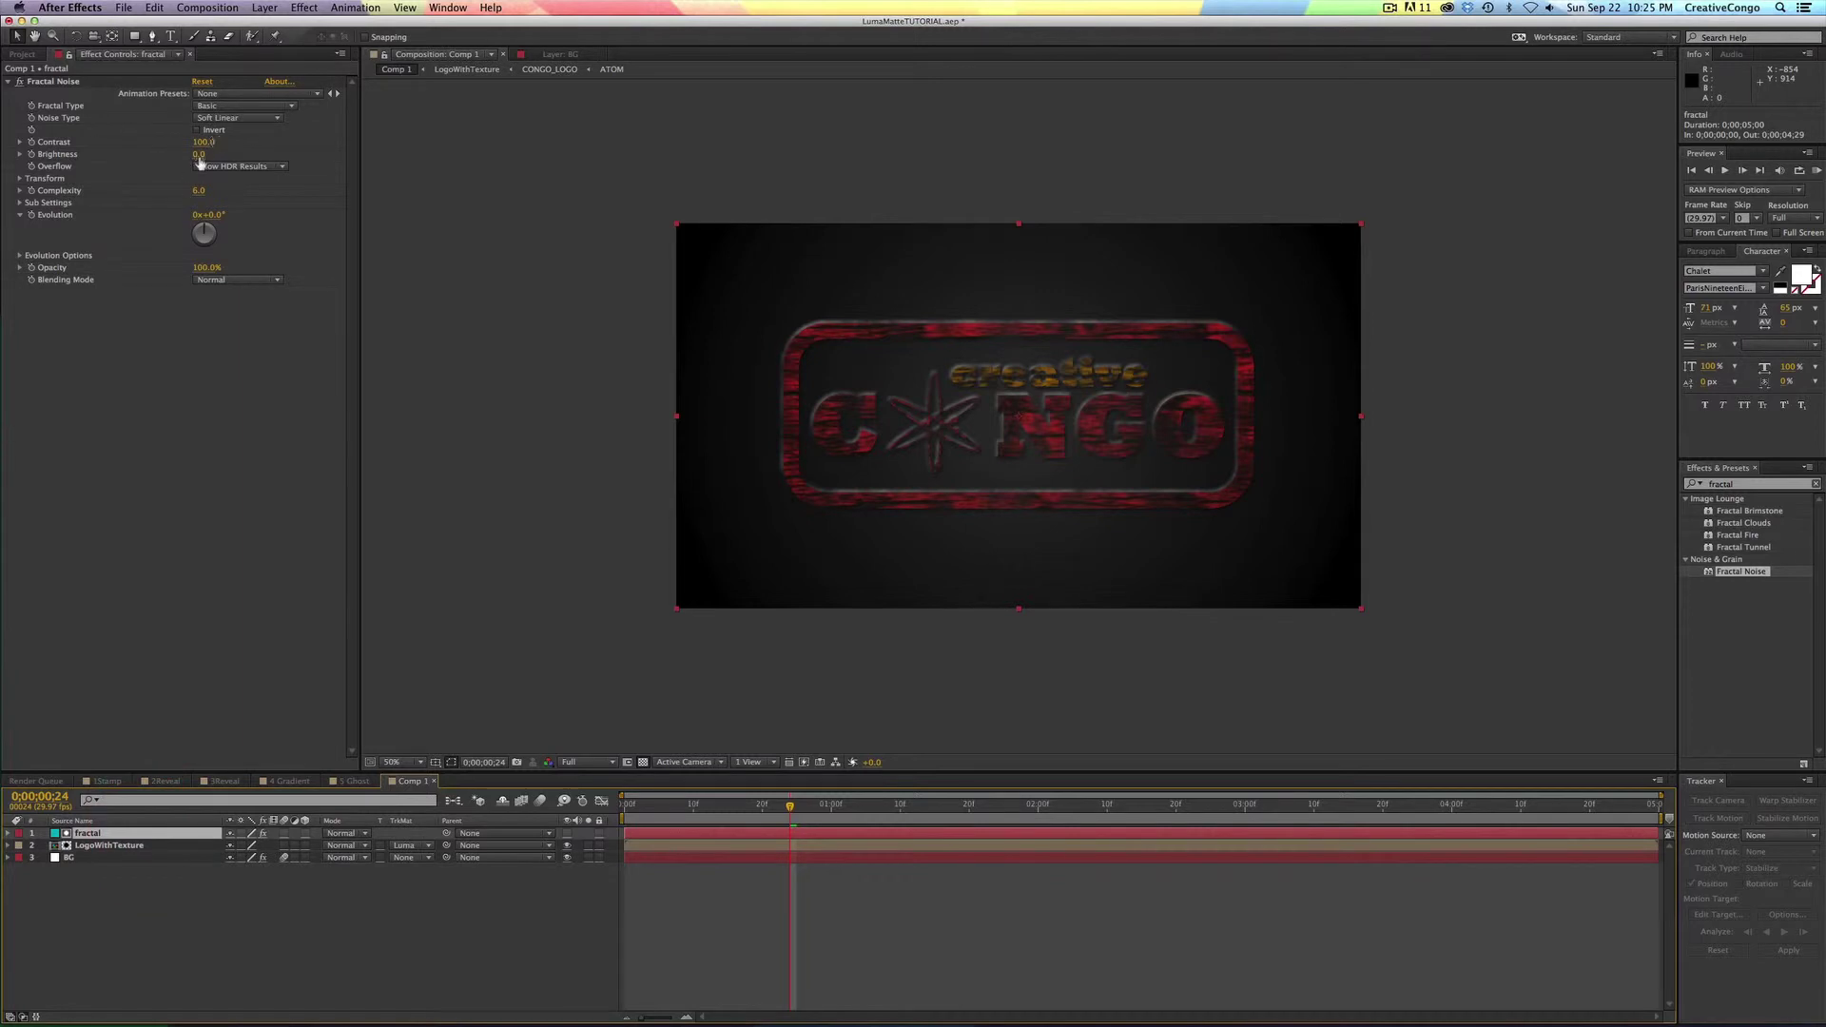
drag(188, 156, 141, 160)
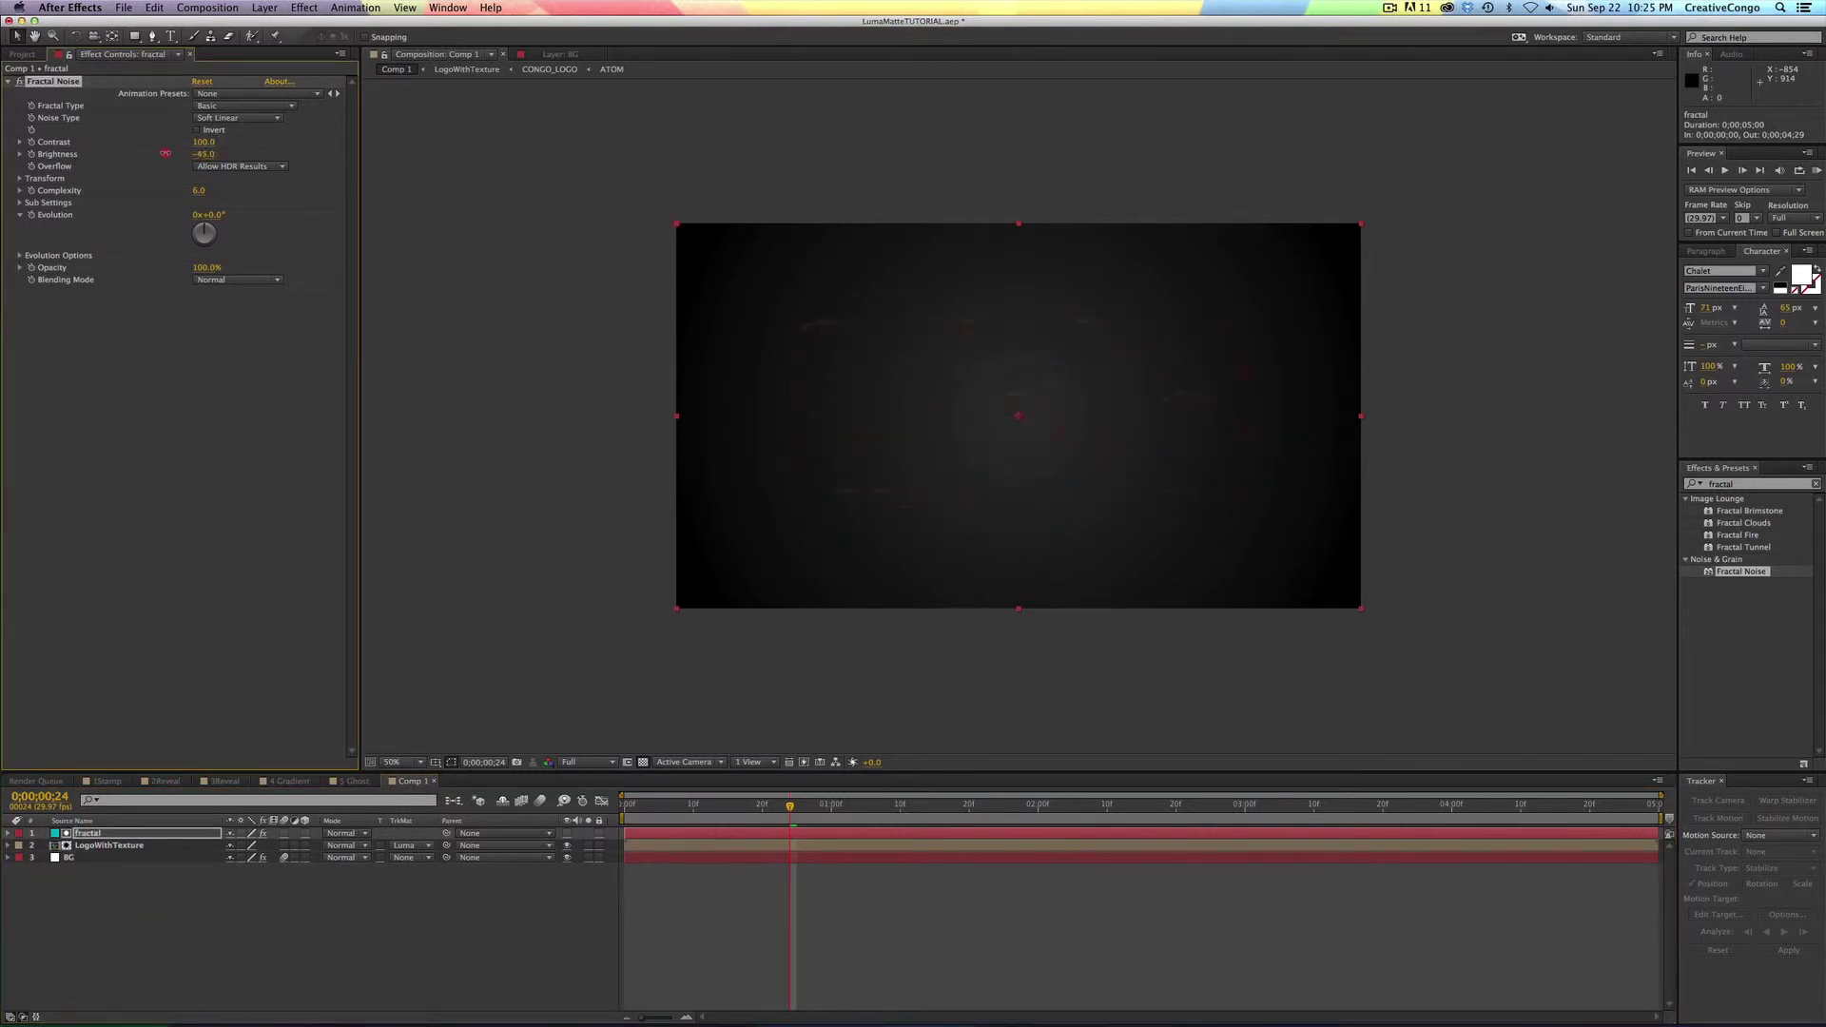
mouse_move(178, 153)
mouse_down()
mouse_move(147, 154)
mouse_move(196, 156)
mouse_up()
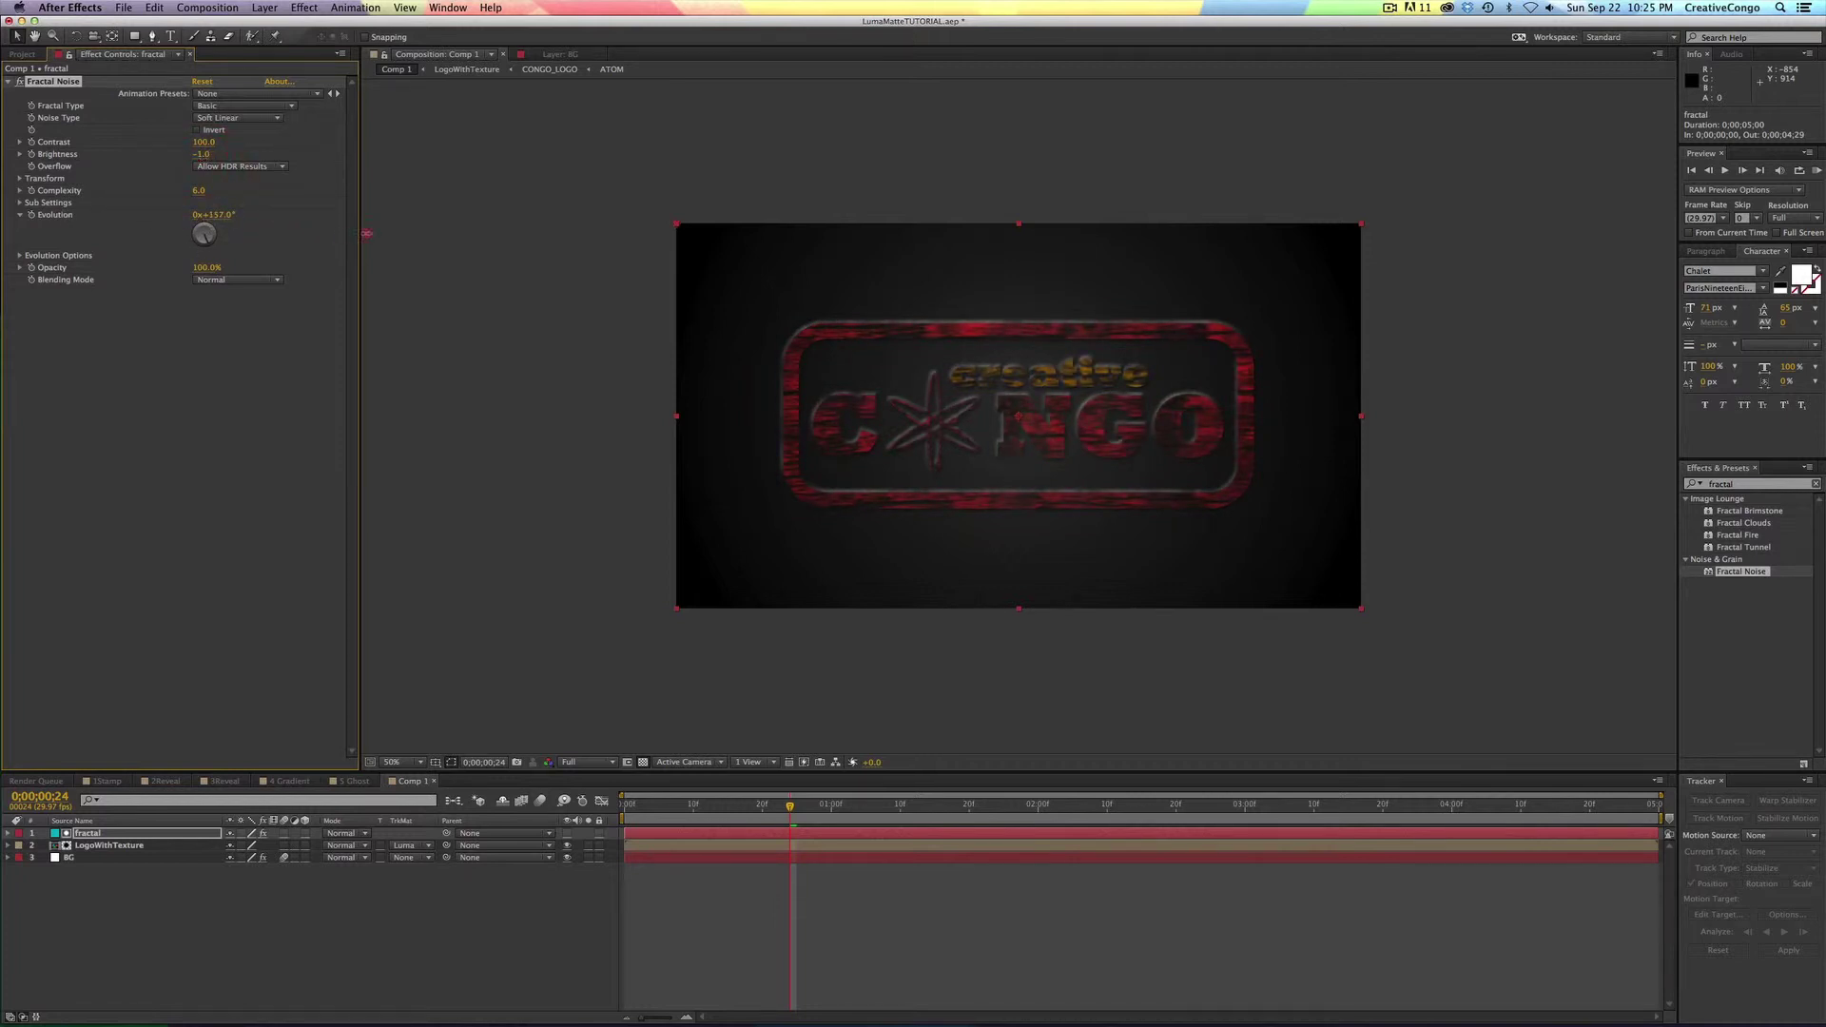
- Scrub the Fractal Noise evolution back and forth to about 162° and lower the brightness so the logo appears only in patches
drag(387, 236, 544, 245)
drag(687, 255, 706, 257)
drag(507, 229, 377, 215)
drag(266, 218, 145, 217)
drag(419, 230, 345, 219)
click(197, 130)
drag(203, 163, 161, 145)
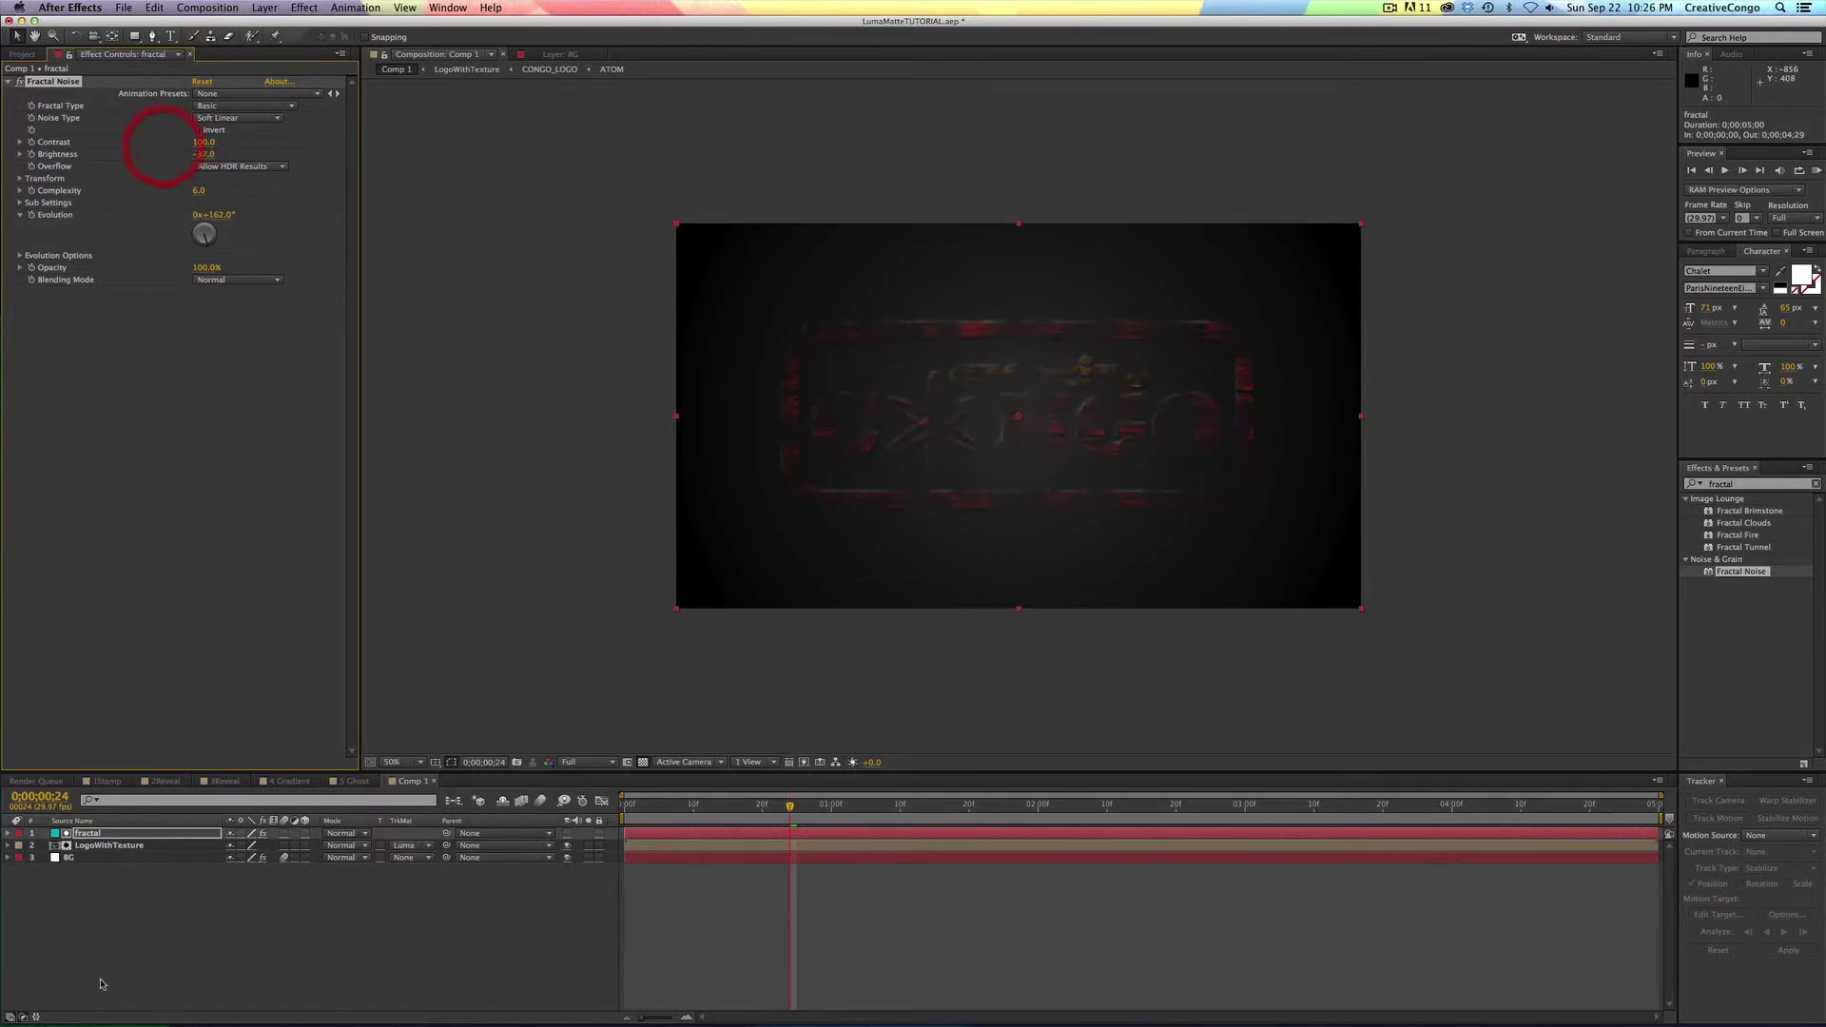
- Open the 2Reveal and 3Reveal compositions in turn and scrub through each to preview the textured logo reveal
click(164, 781)
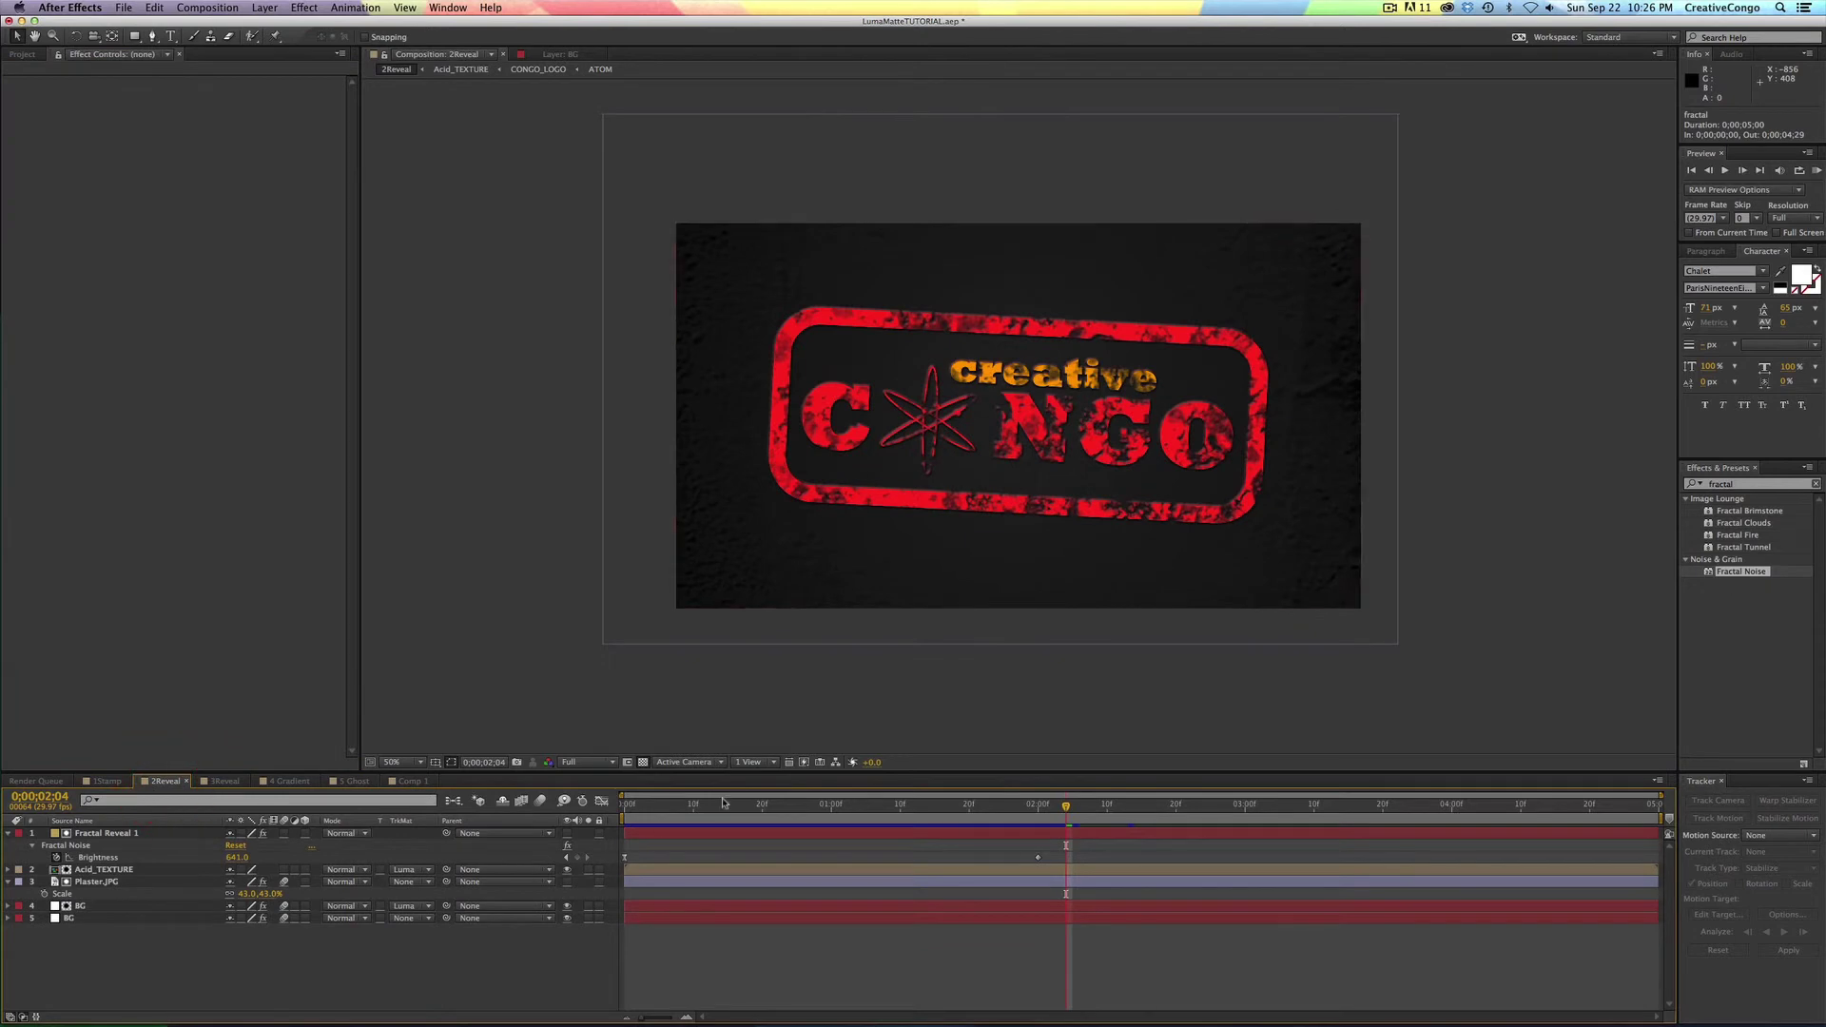
key(Home)
drag(696, 807, 887, 807)
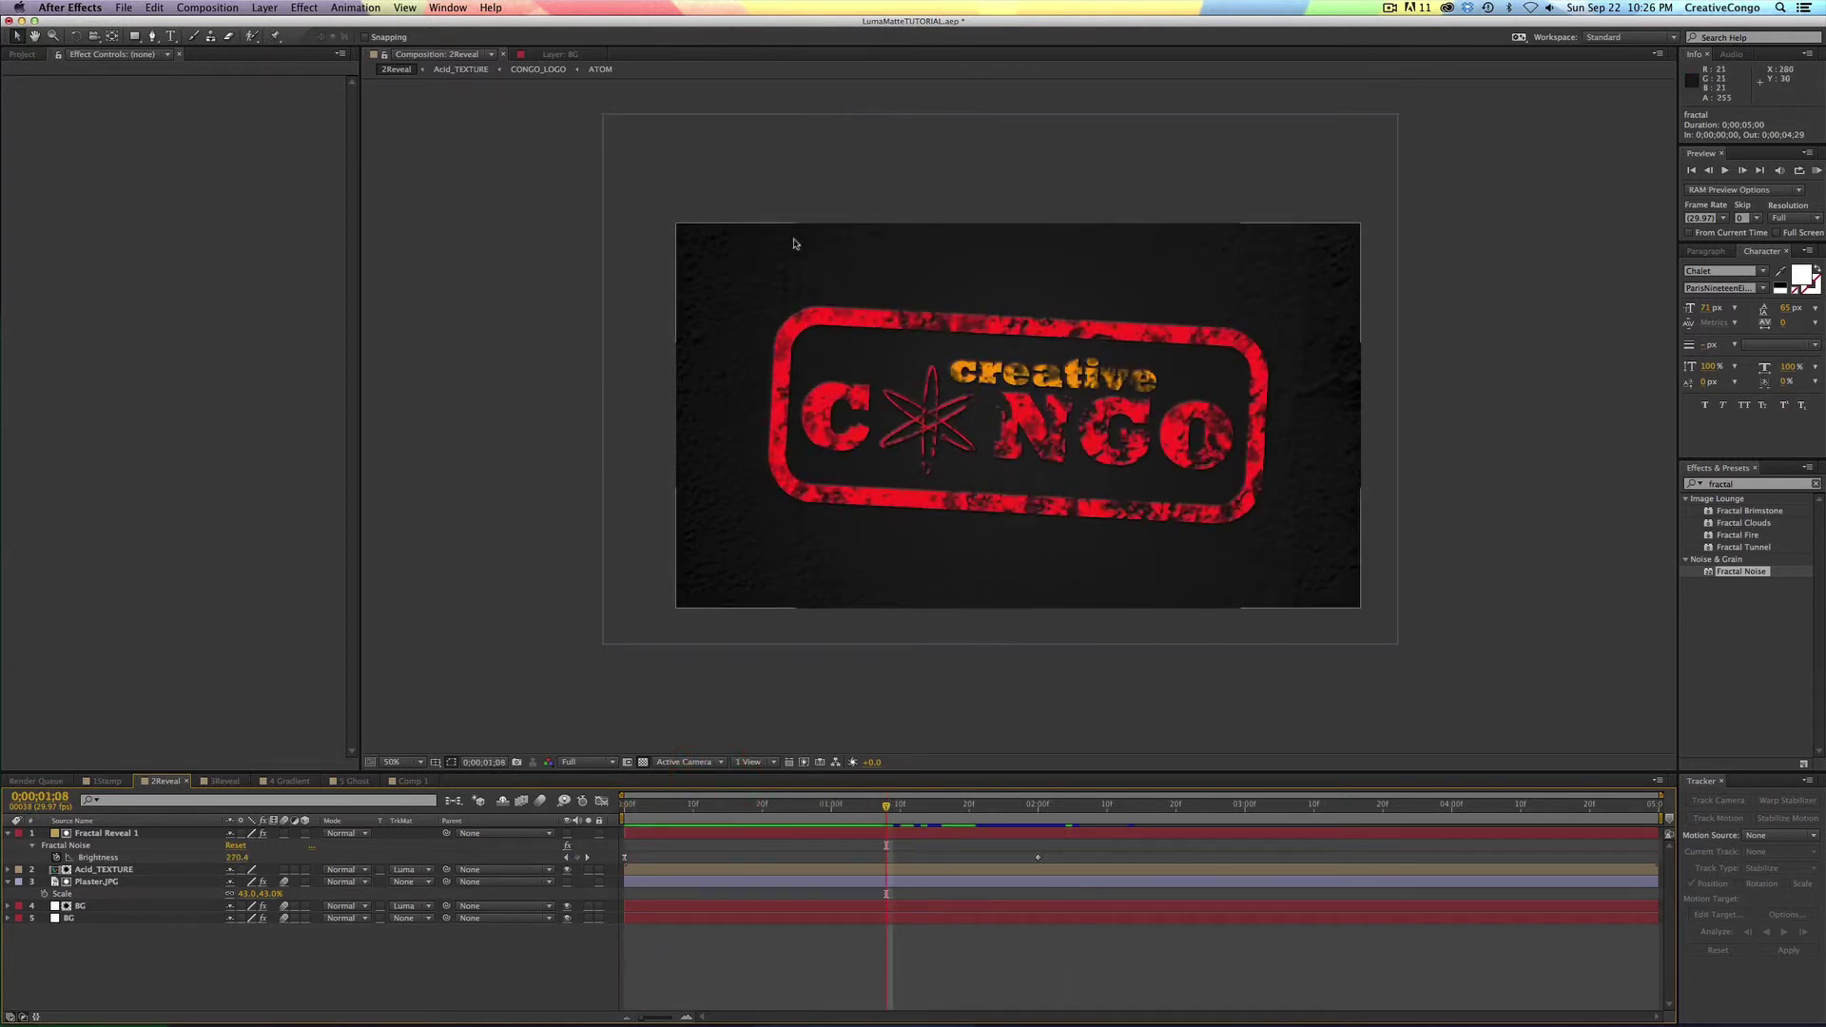
click(224, 781)
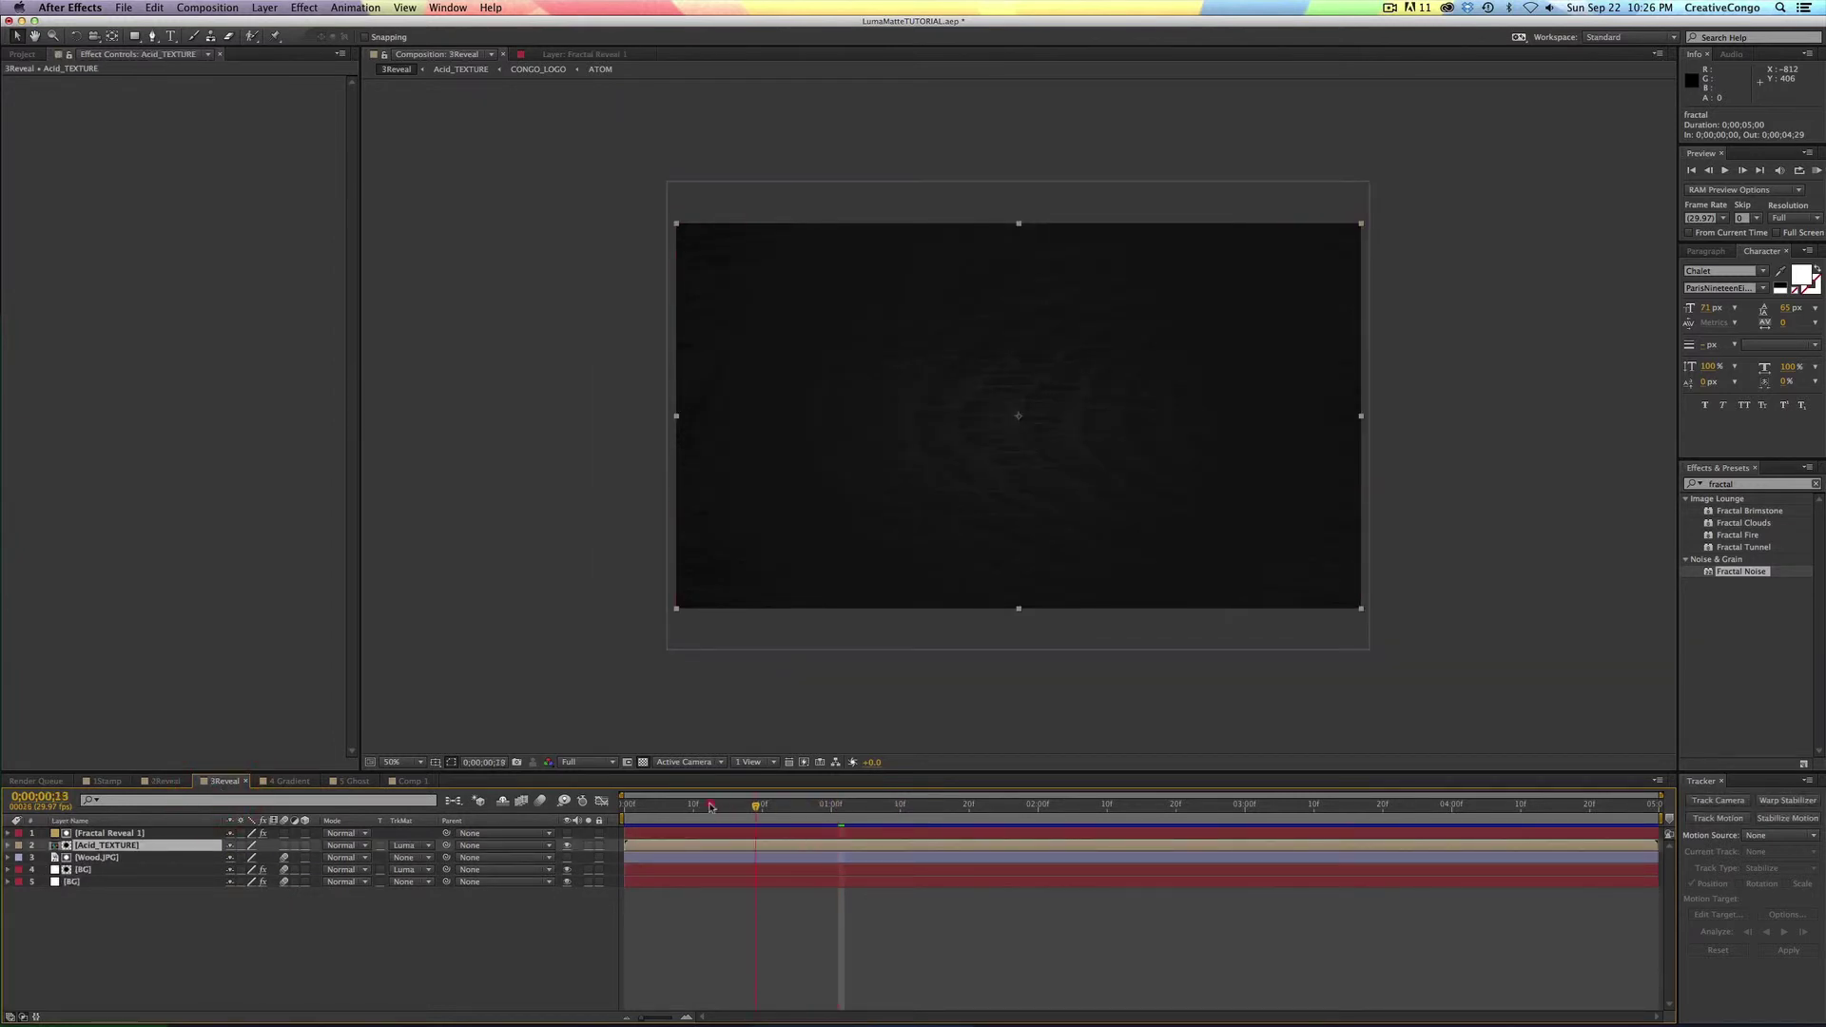
drag(894, 829, 1147, 824)
- Raise the Fractal Reveal 1 layer's Linear Wipe transition completion to about 57% and bring it down to 0%
click(816, 832)
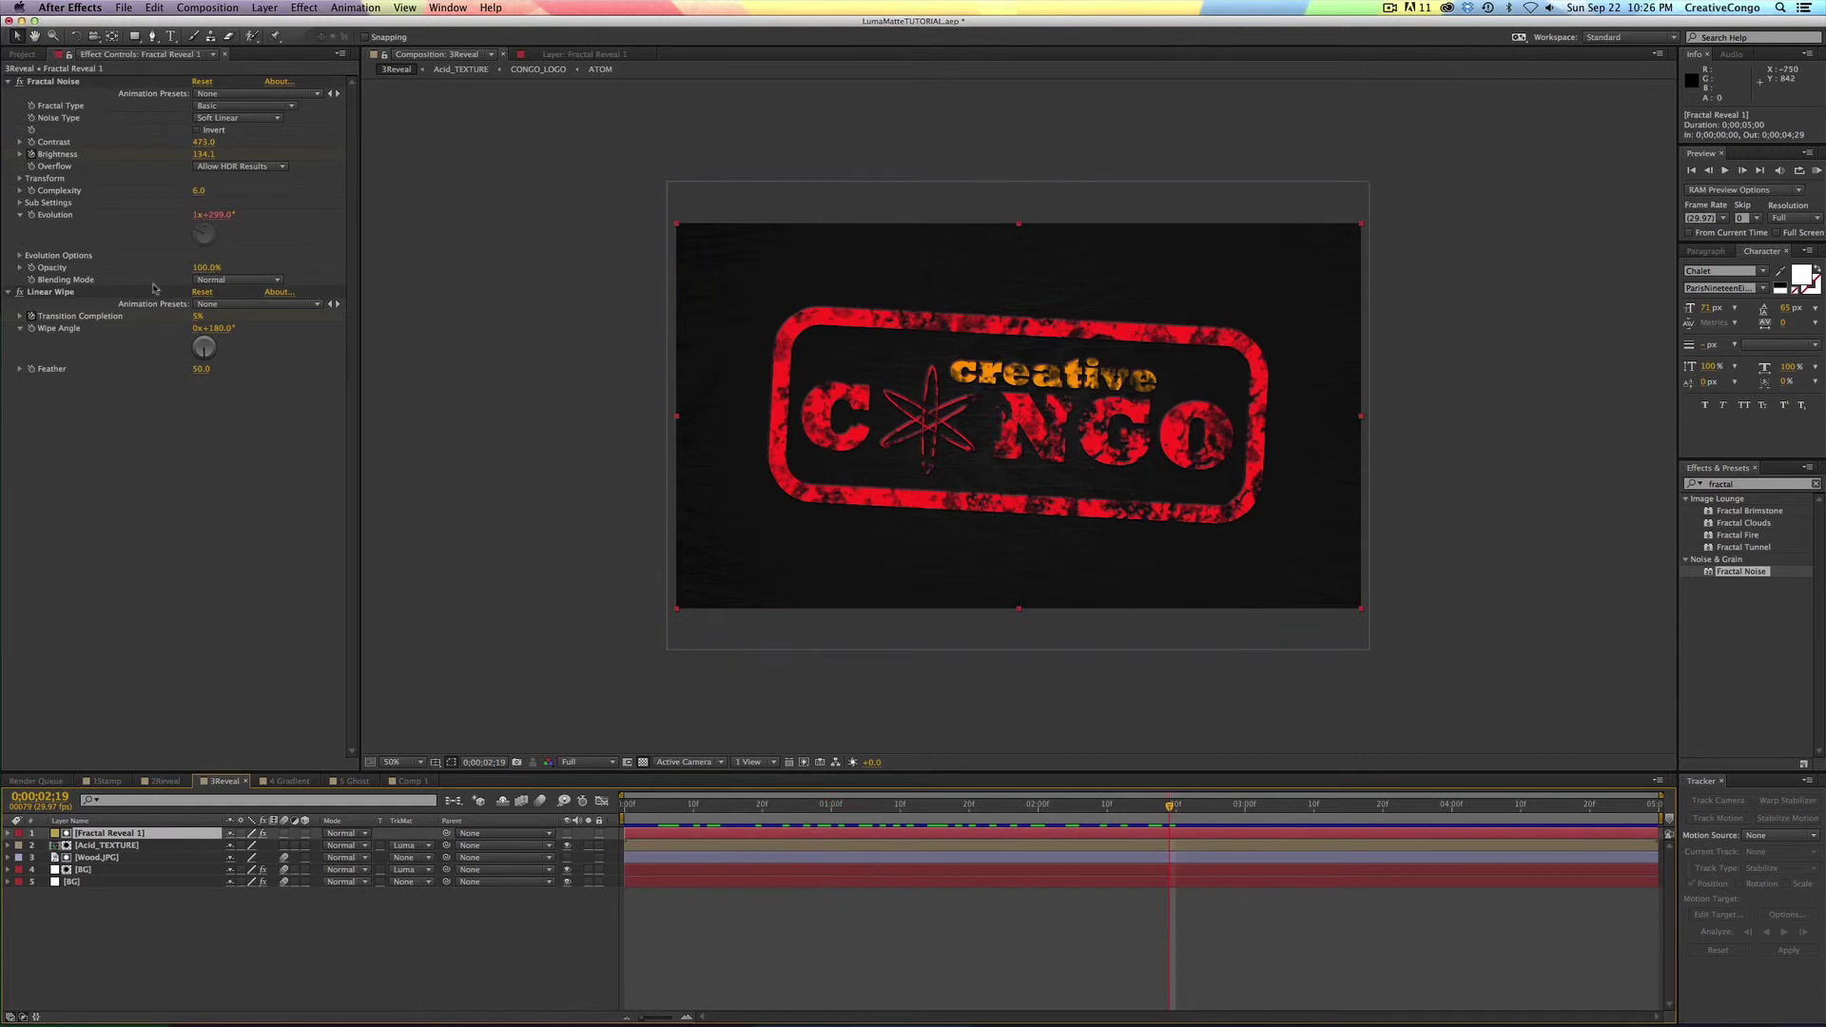
click(203, 370)
drag(196, 317, 299, 330)
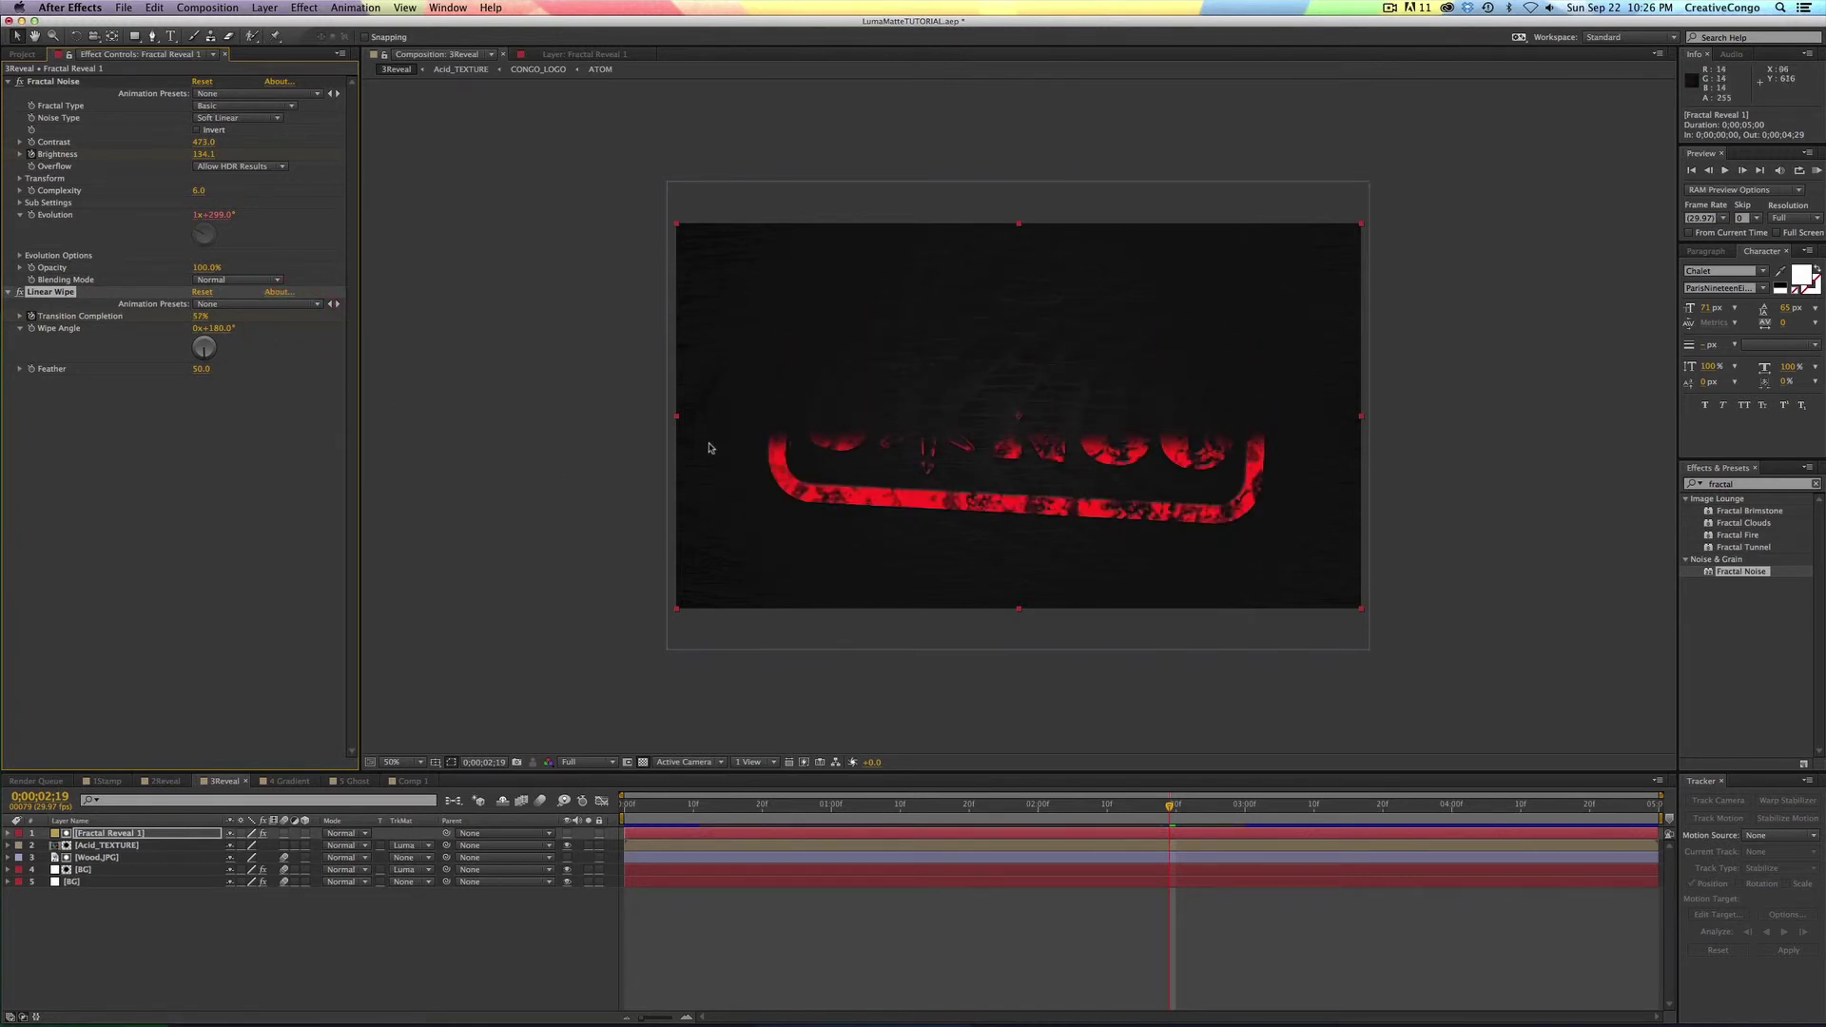
drag(204, 316, 128, 313)
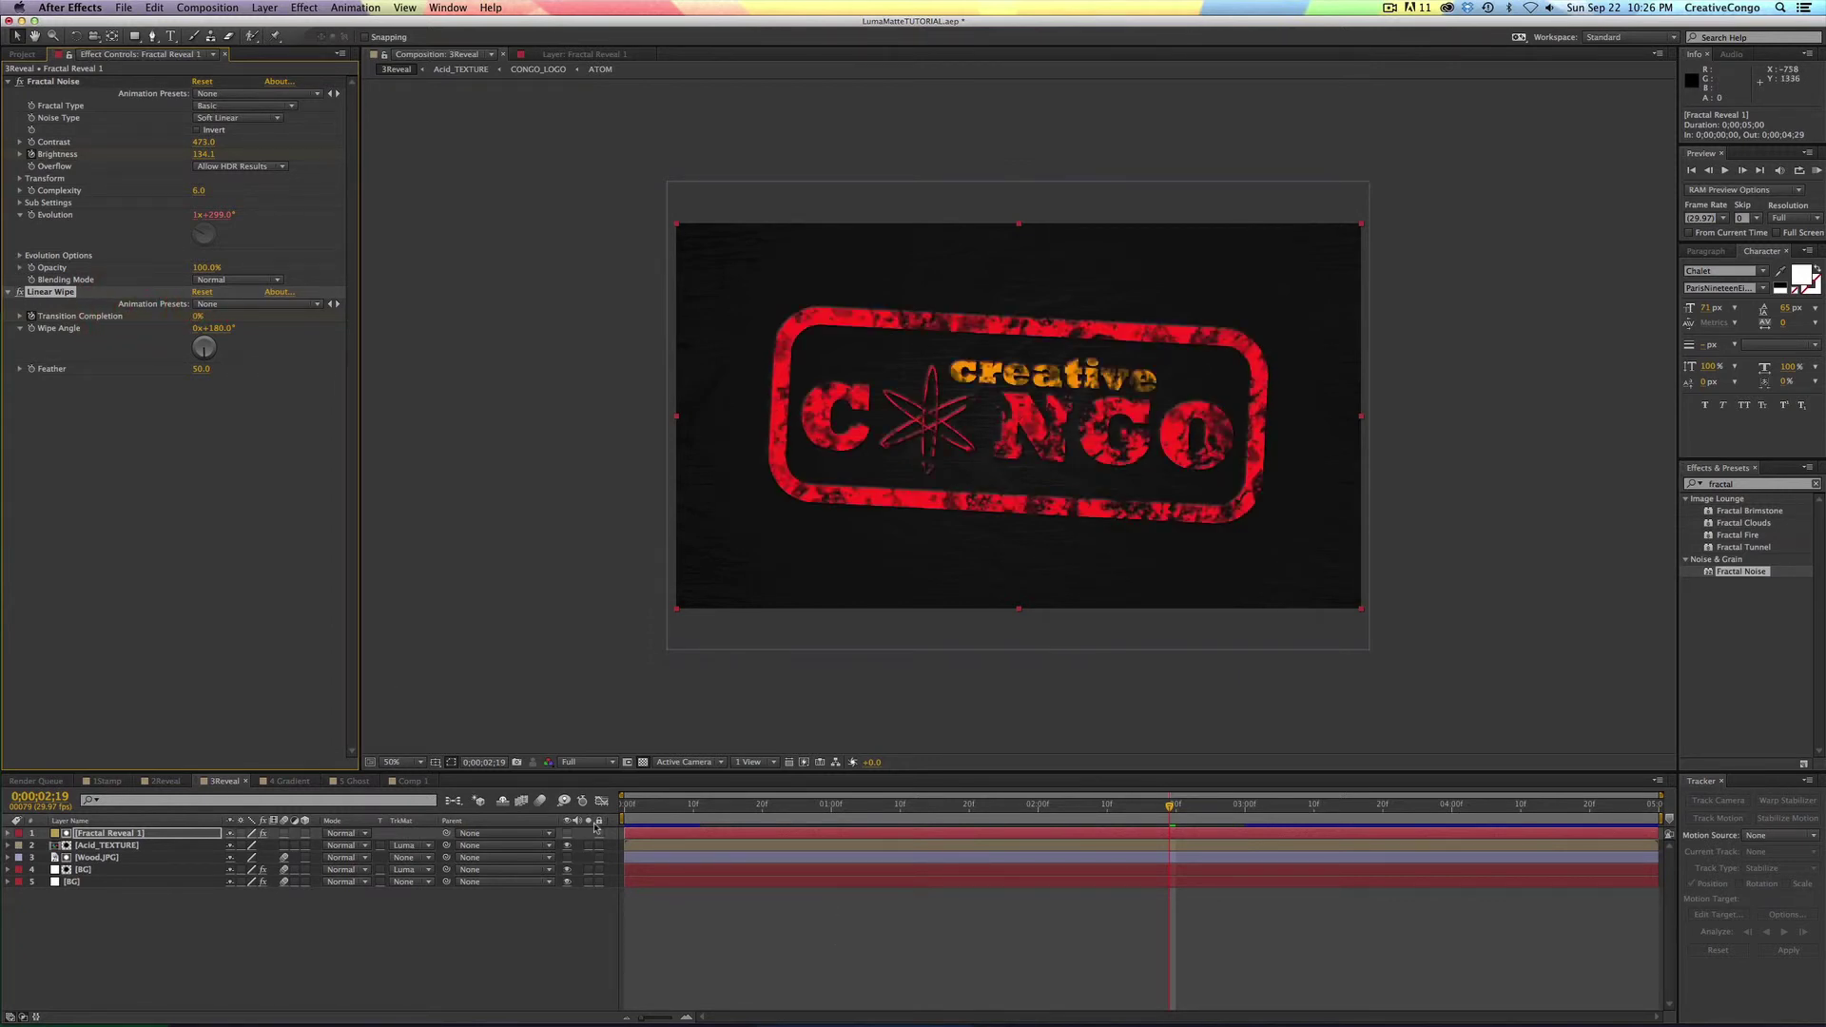
- Open the 4 Gradient composition and inspect the Grad matte layer and the isolated Shape Layer 1 circle, restoring the full view
click(282, 781)
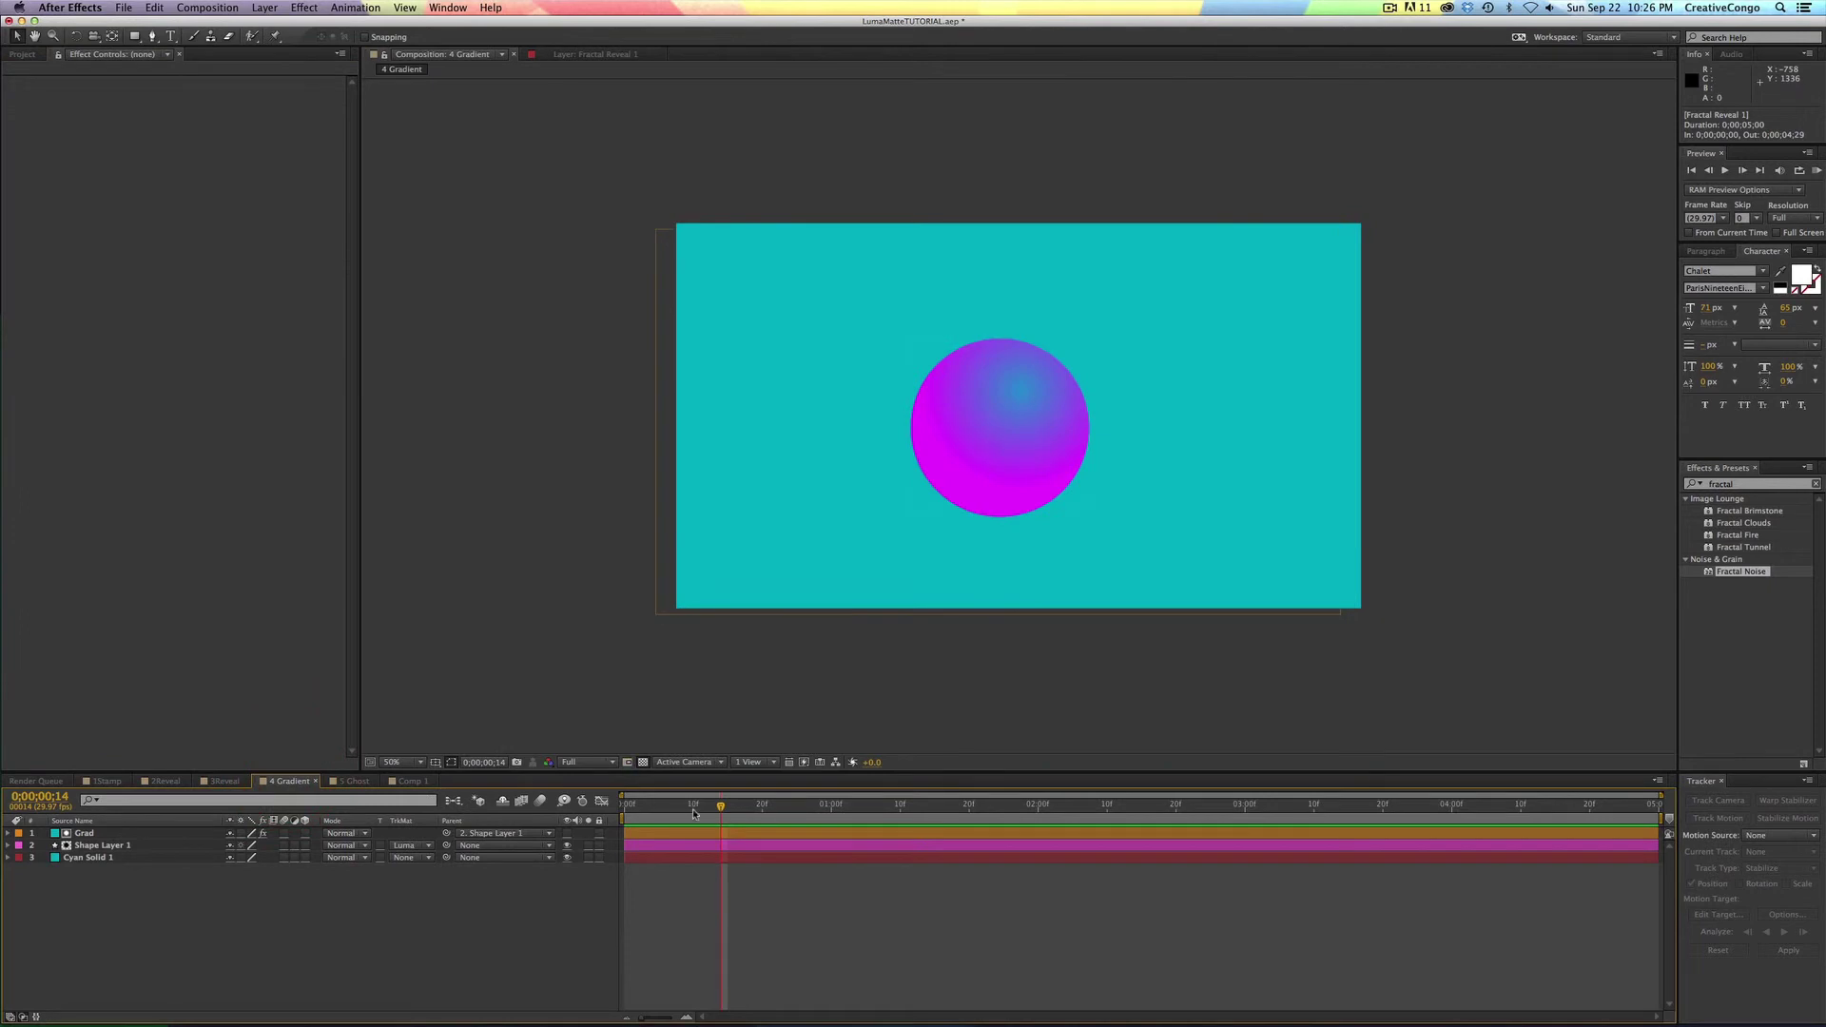
click(716, 805)
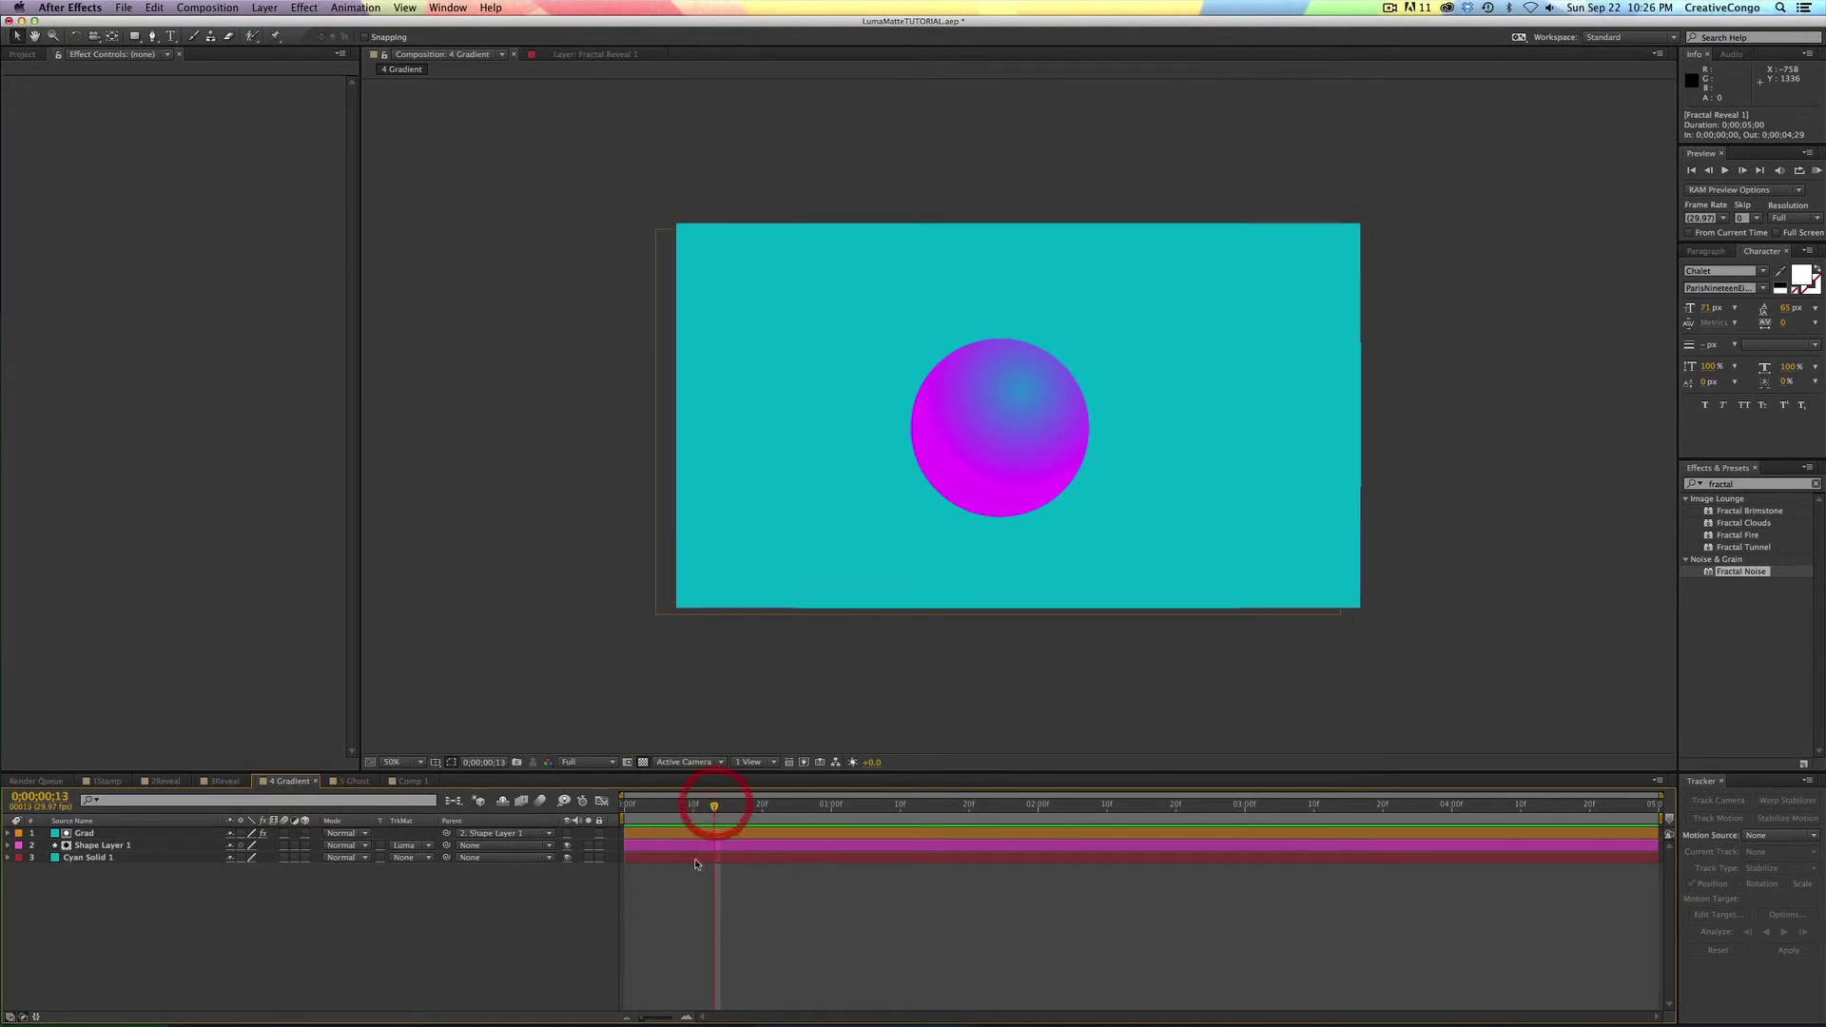
click(703, 847)
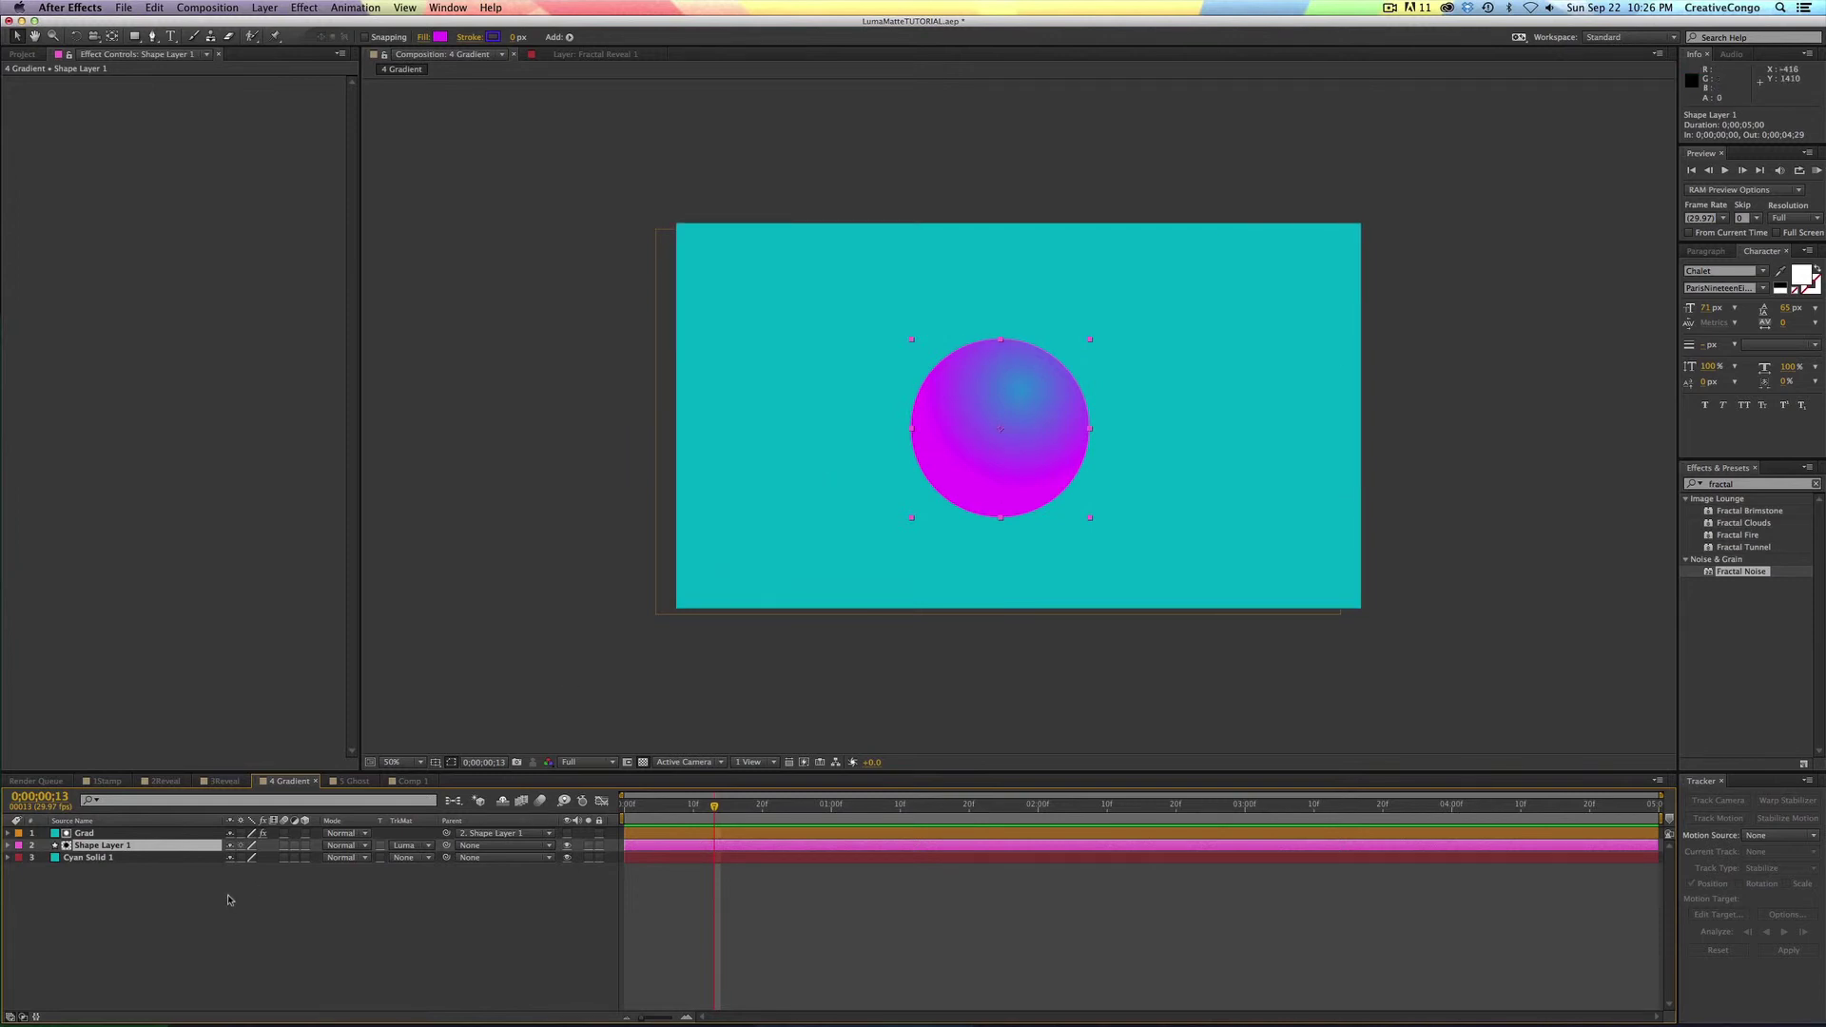
click(567, 834)
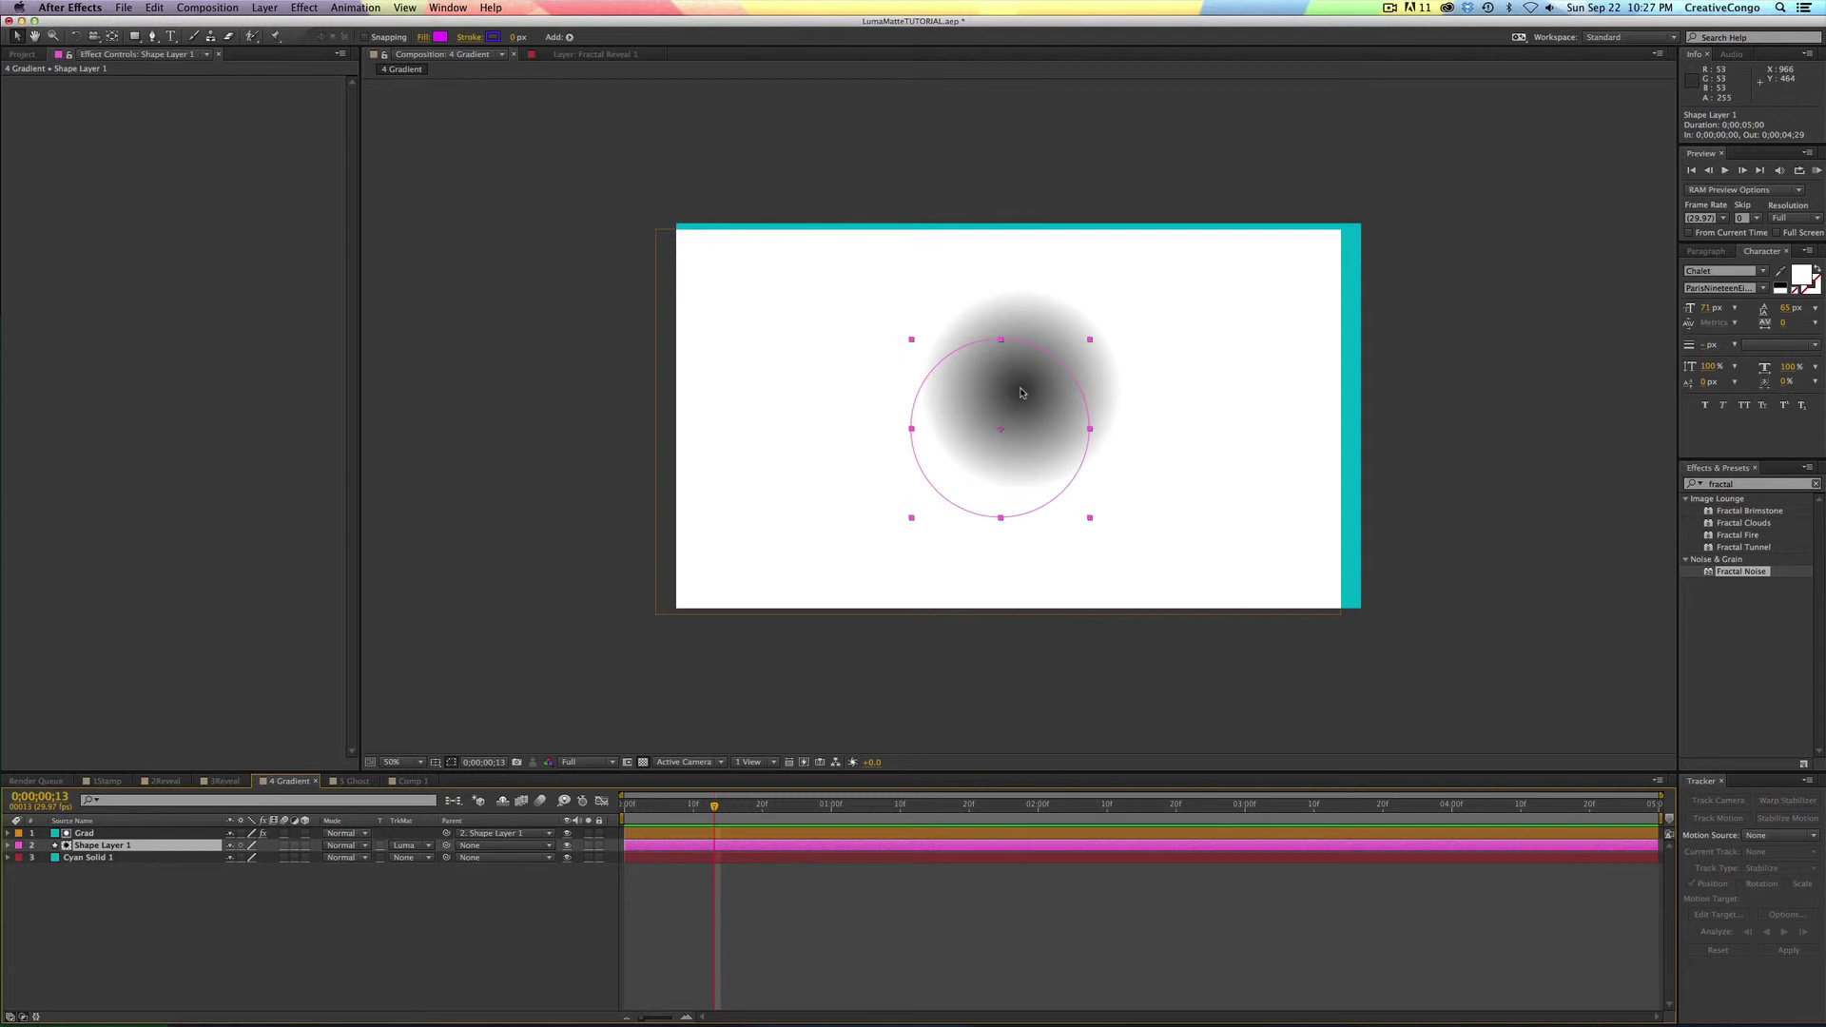
click(588, 845)
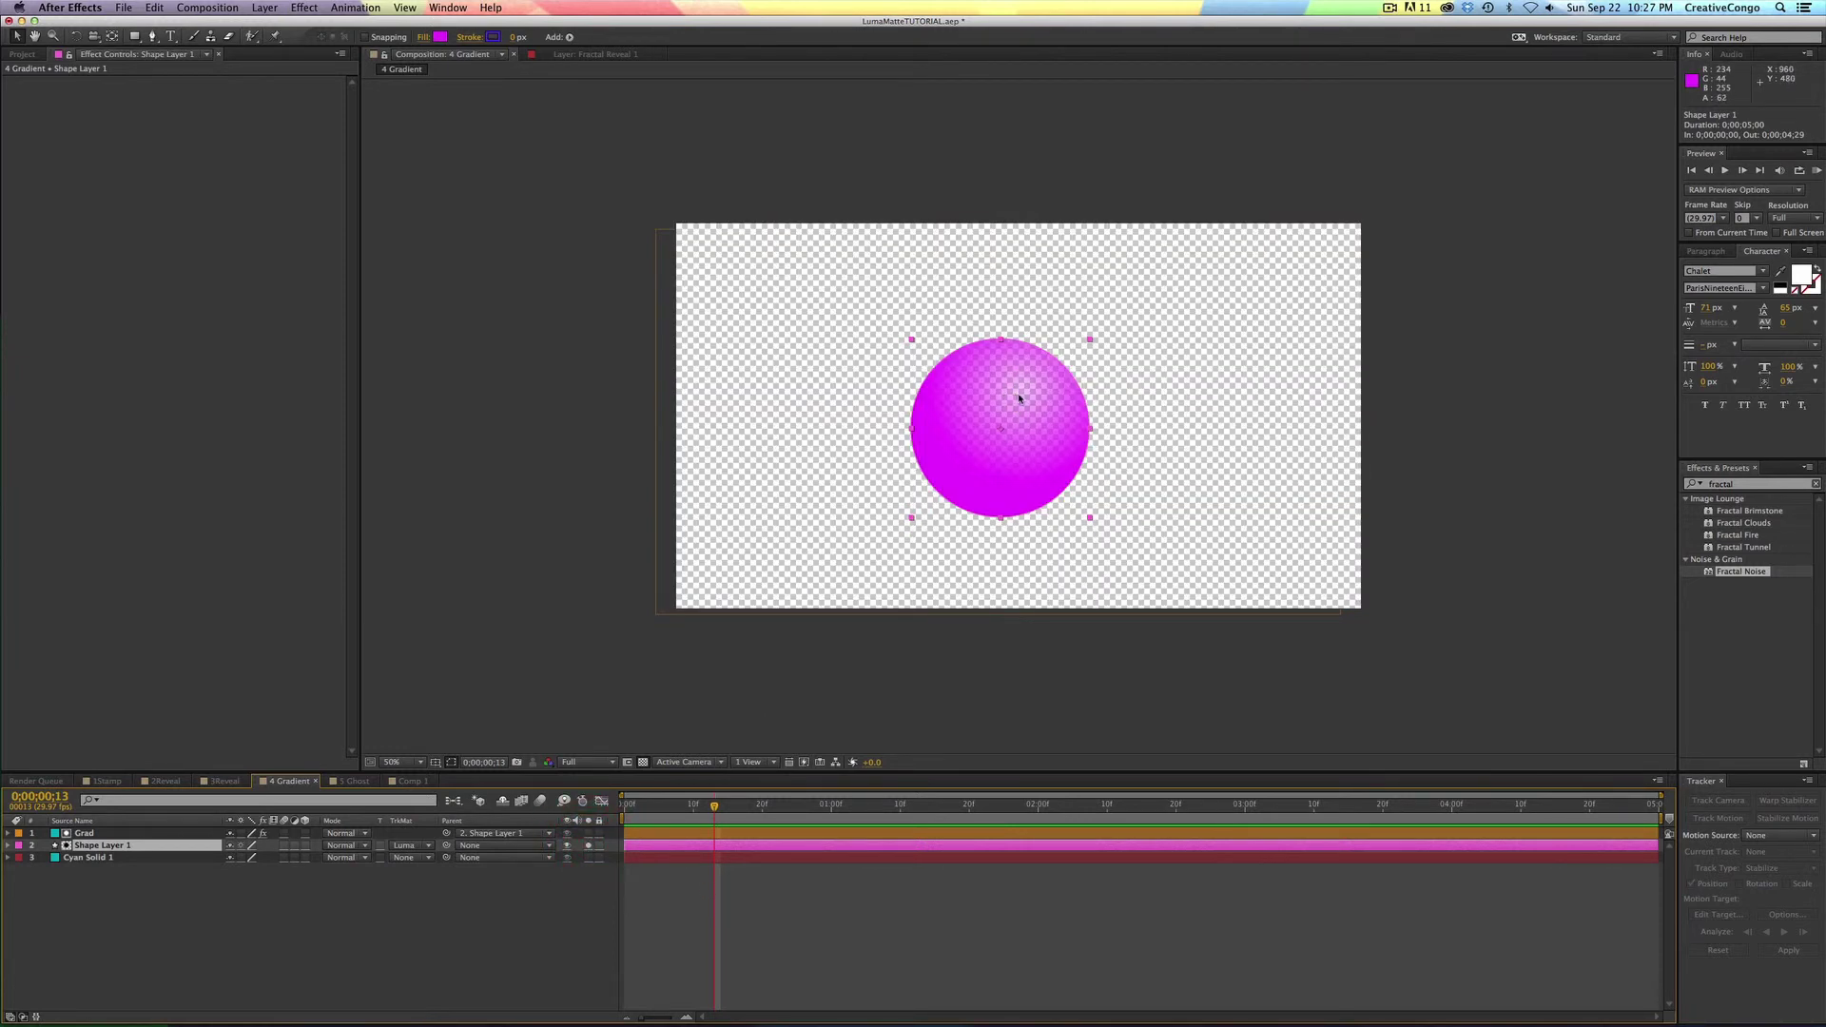
click(589, 846)
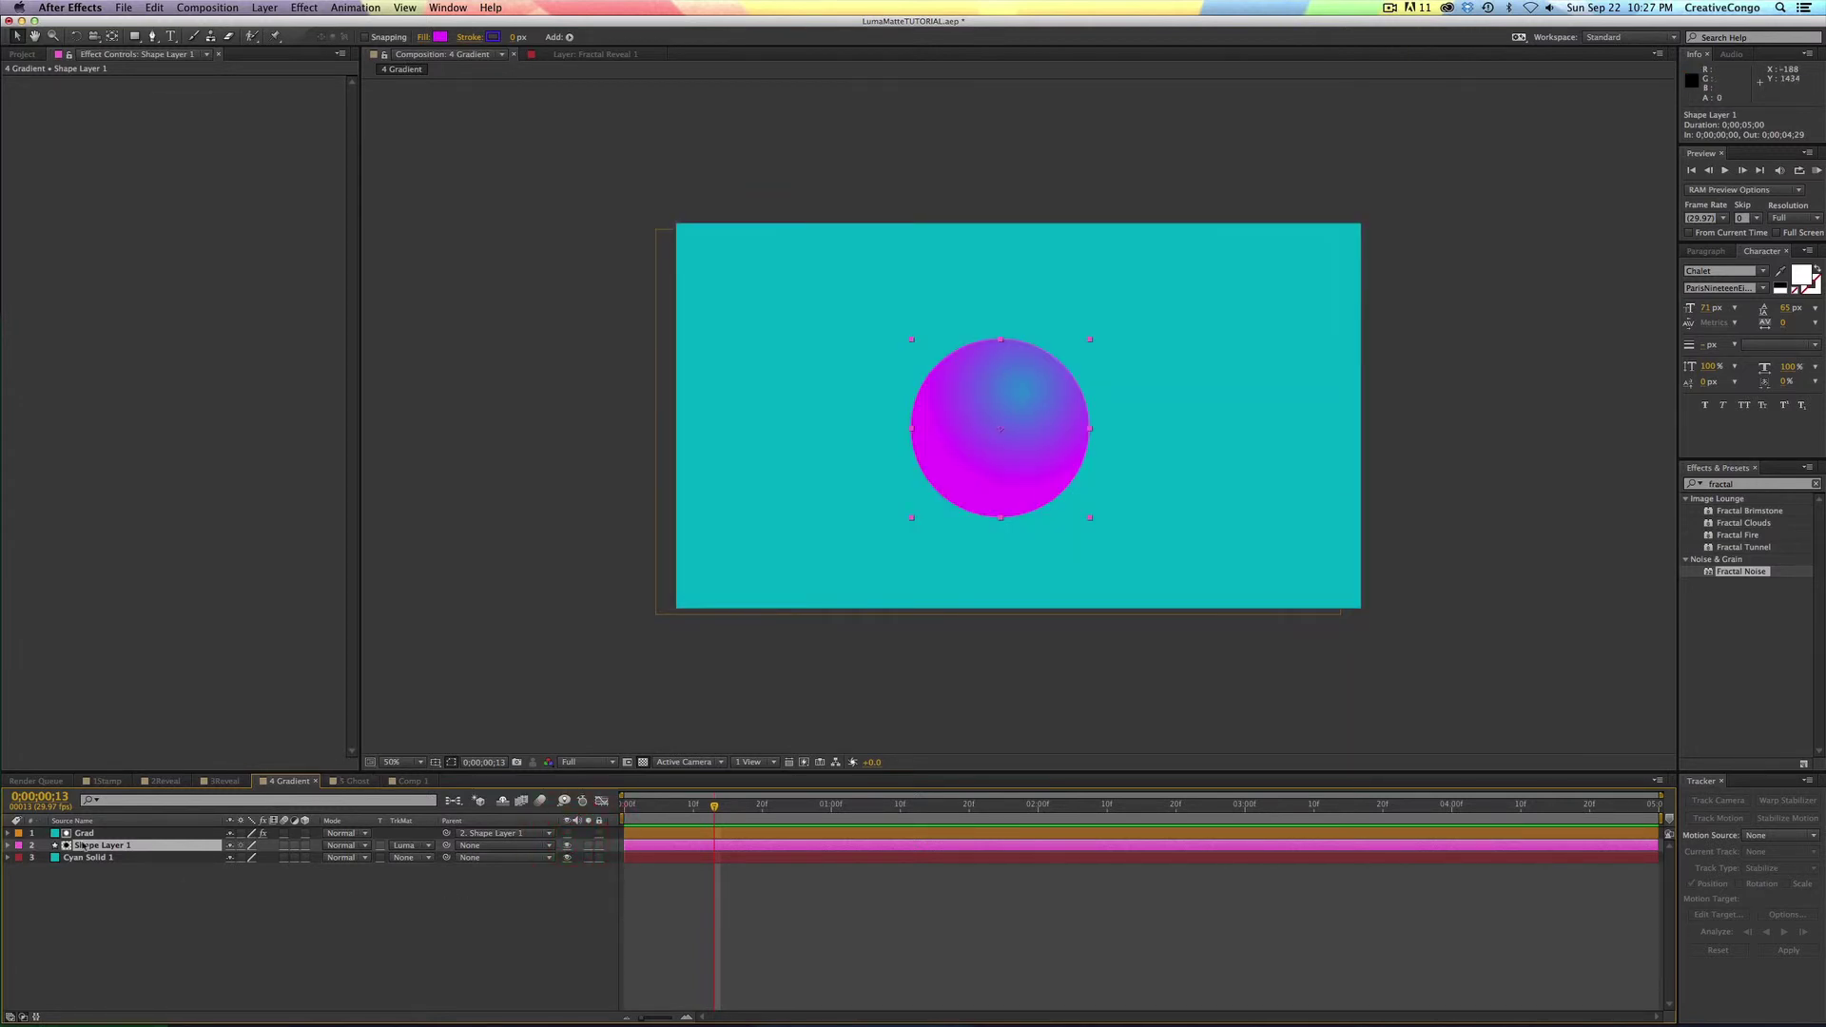
- Duplicate Shape Layer 1, place the copy directly beneath it, and change the copy's fill color to yellow
key(super)
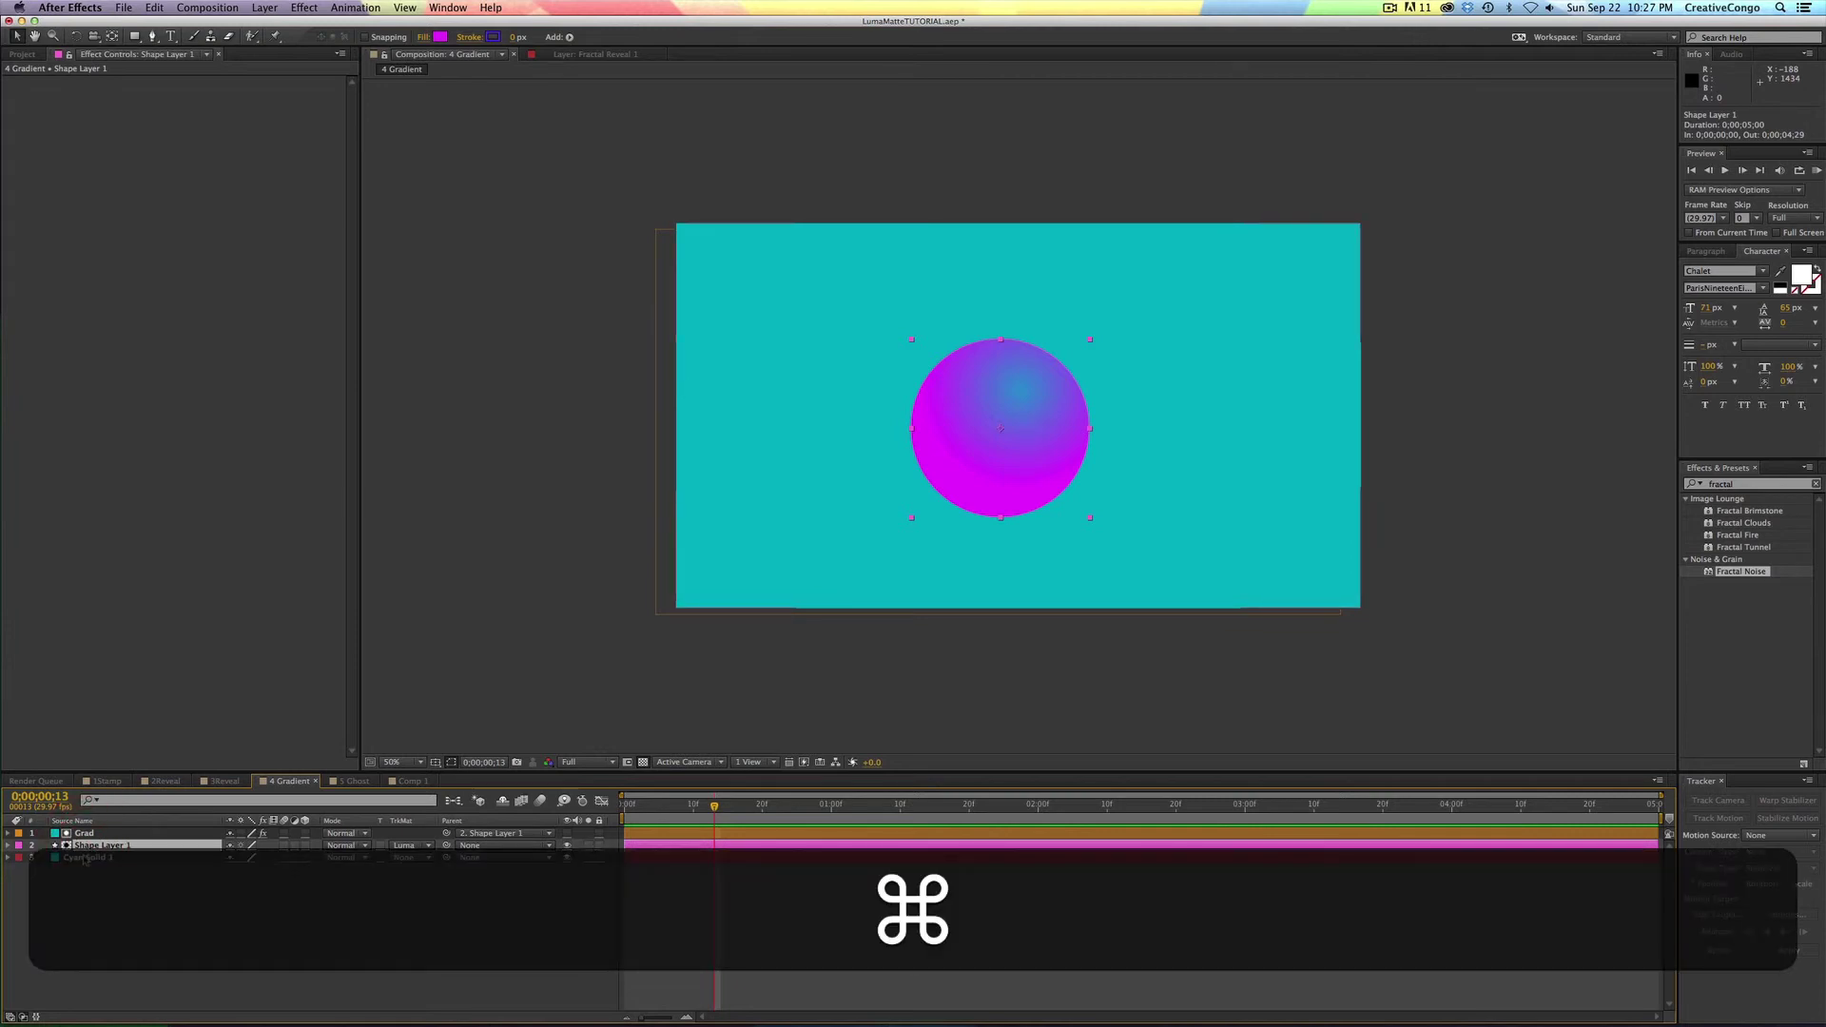
key(super+d)
drag(94, 833, 95, 858)
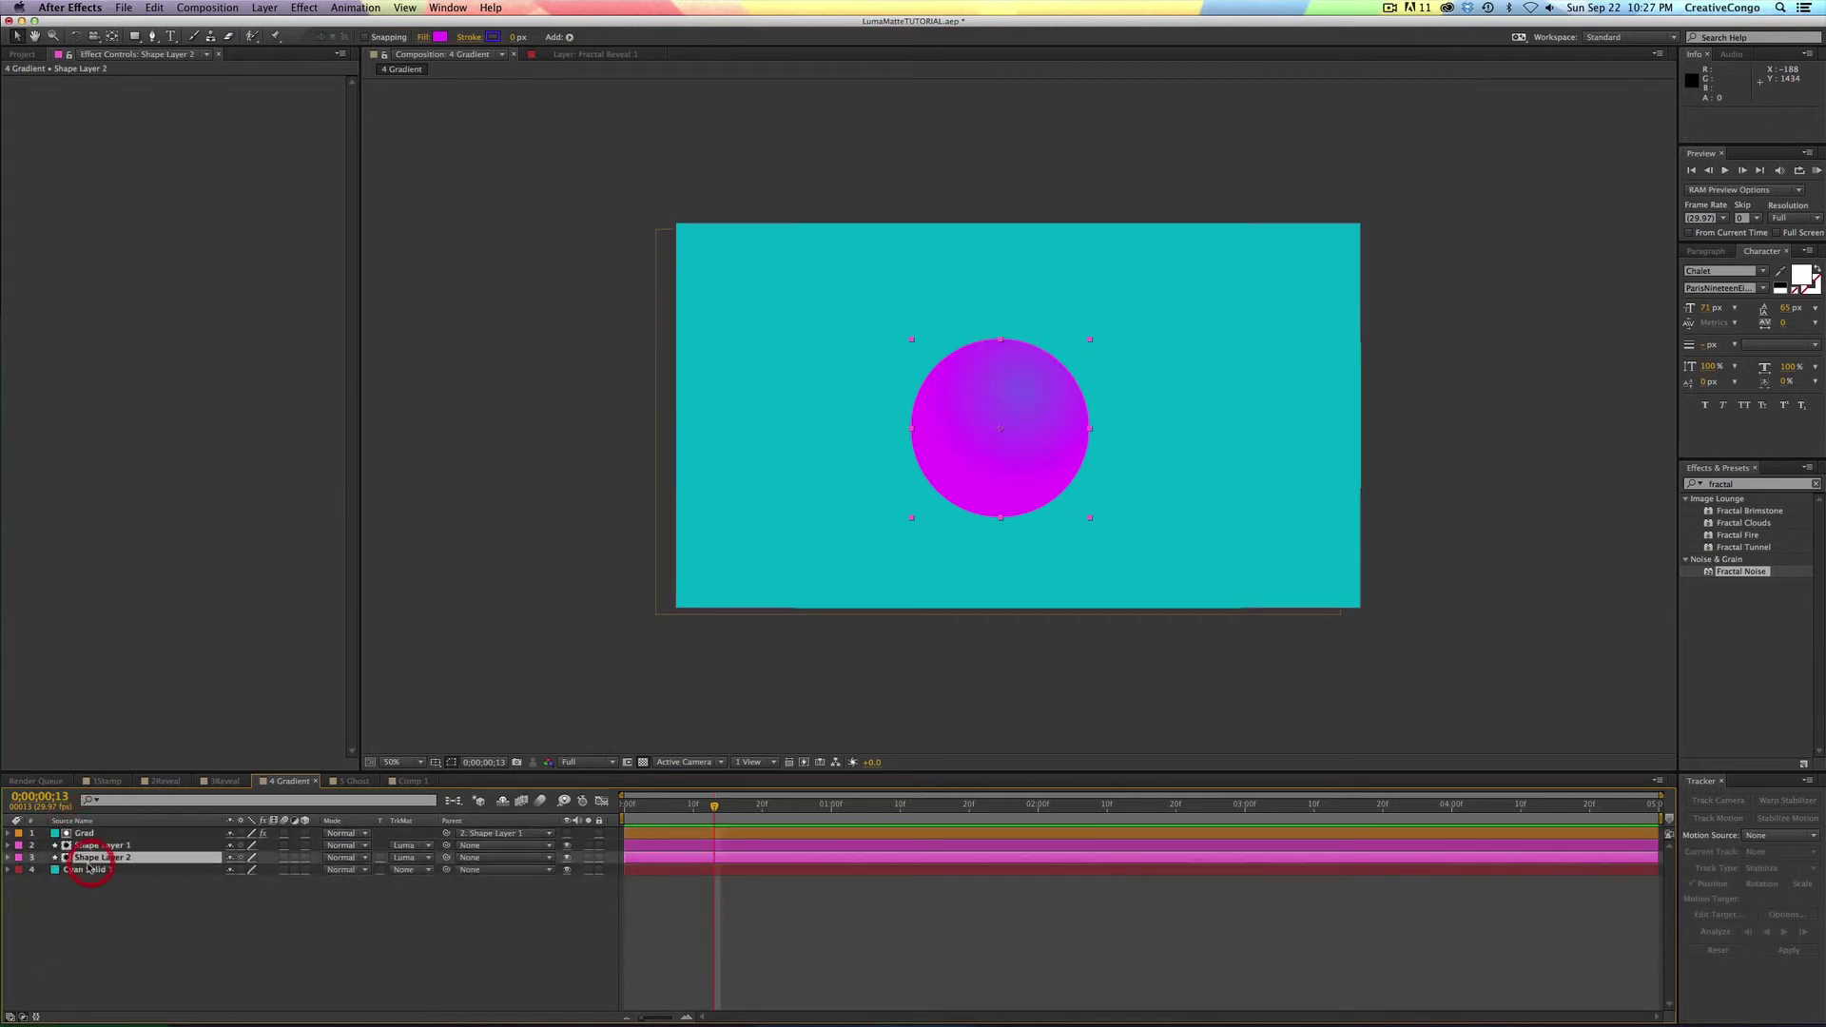
click(440, 36)
drag(472, 516, 464, 559)
click(443, 413)
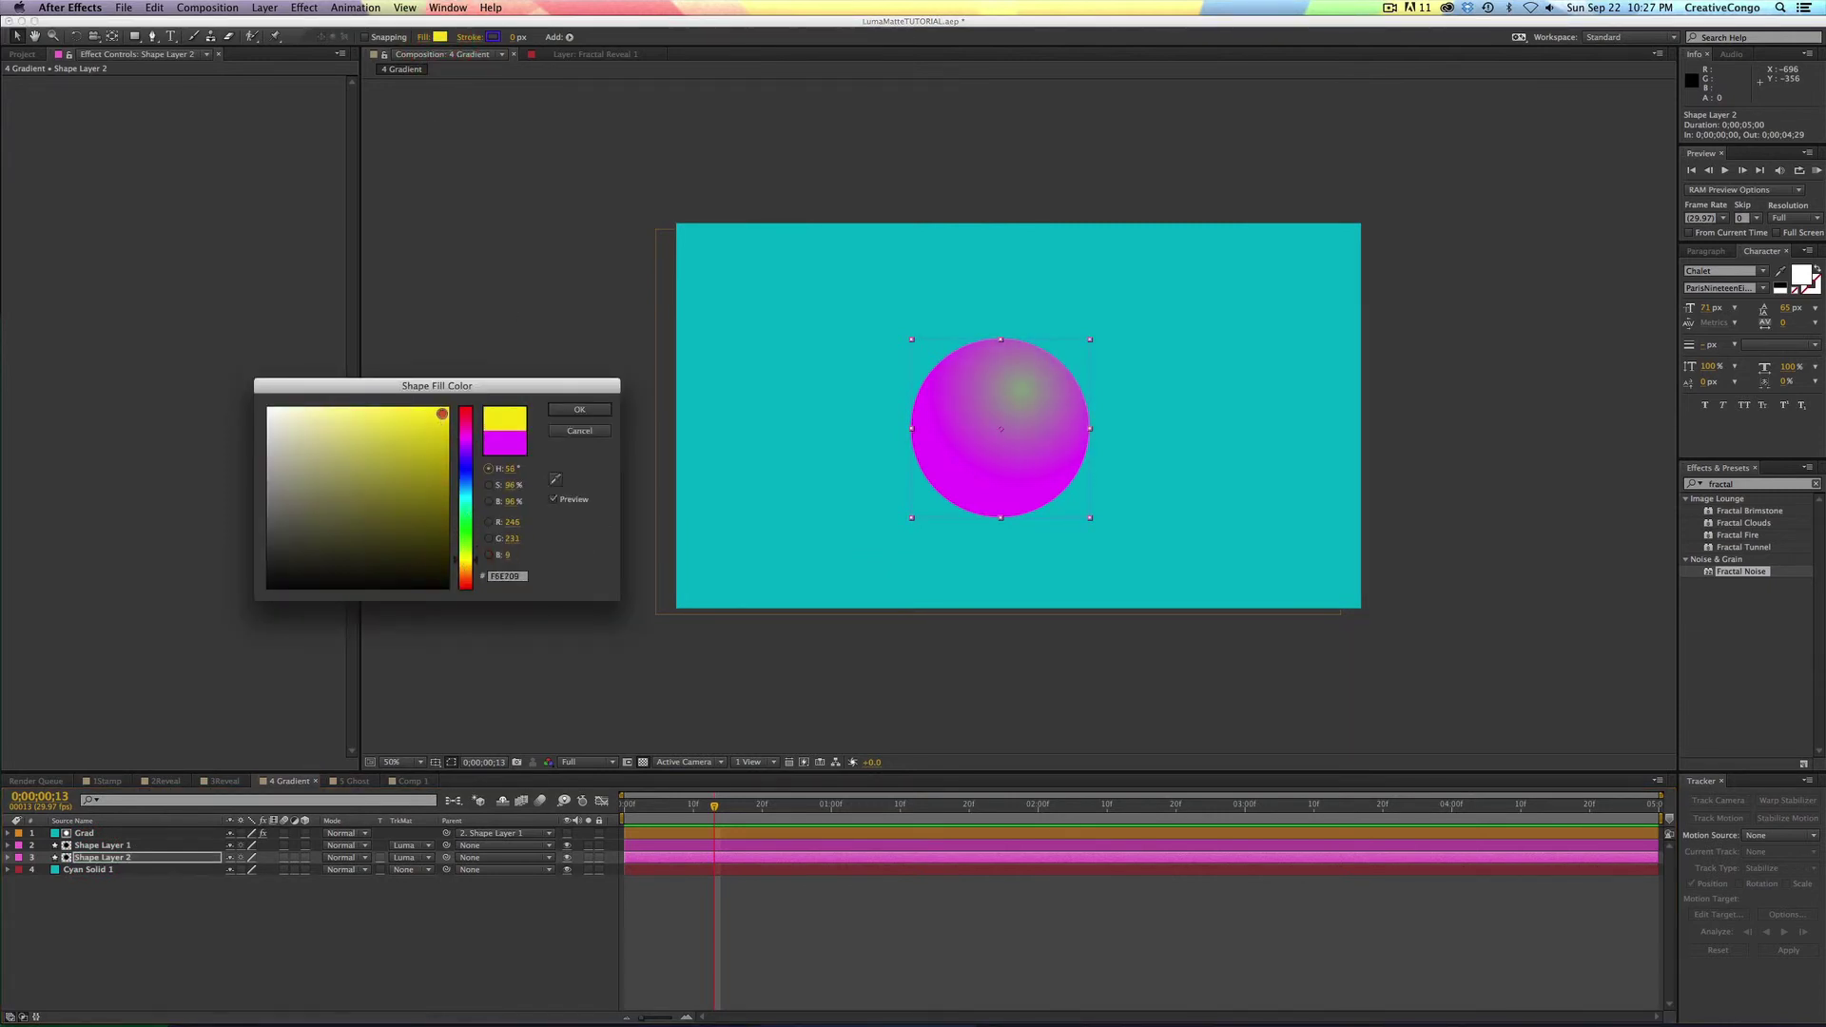
click(578, 413)
- Remove the track matte from Shape Layer 2 and parent it to Shape Layer 1
click(112, 861)
click(403, 859)
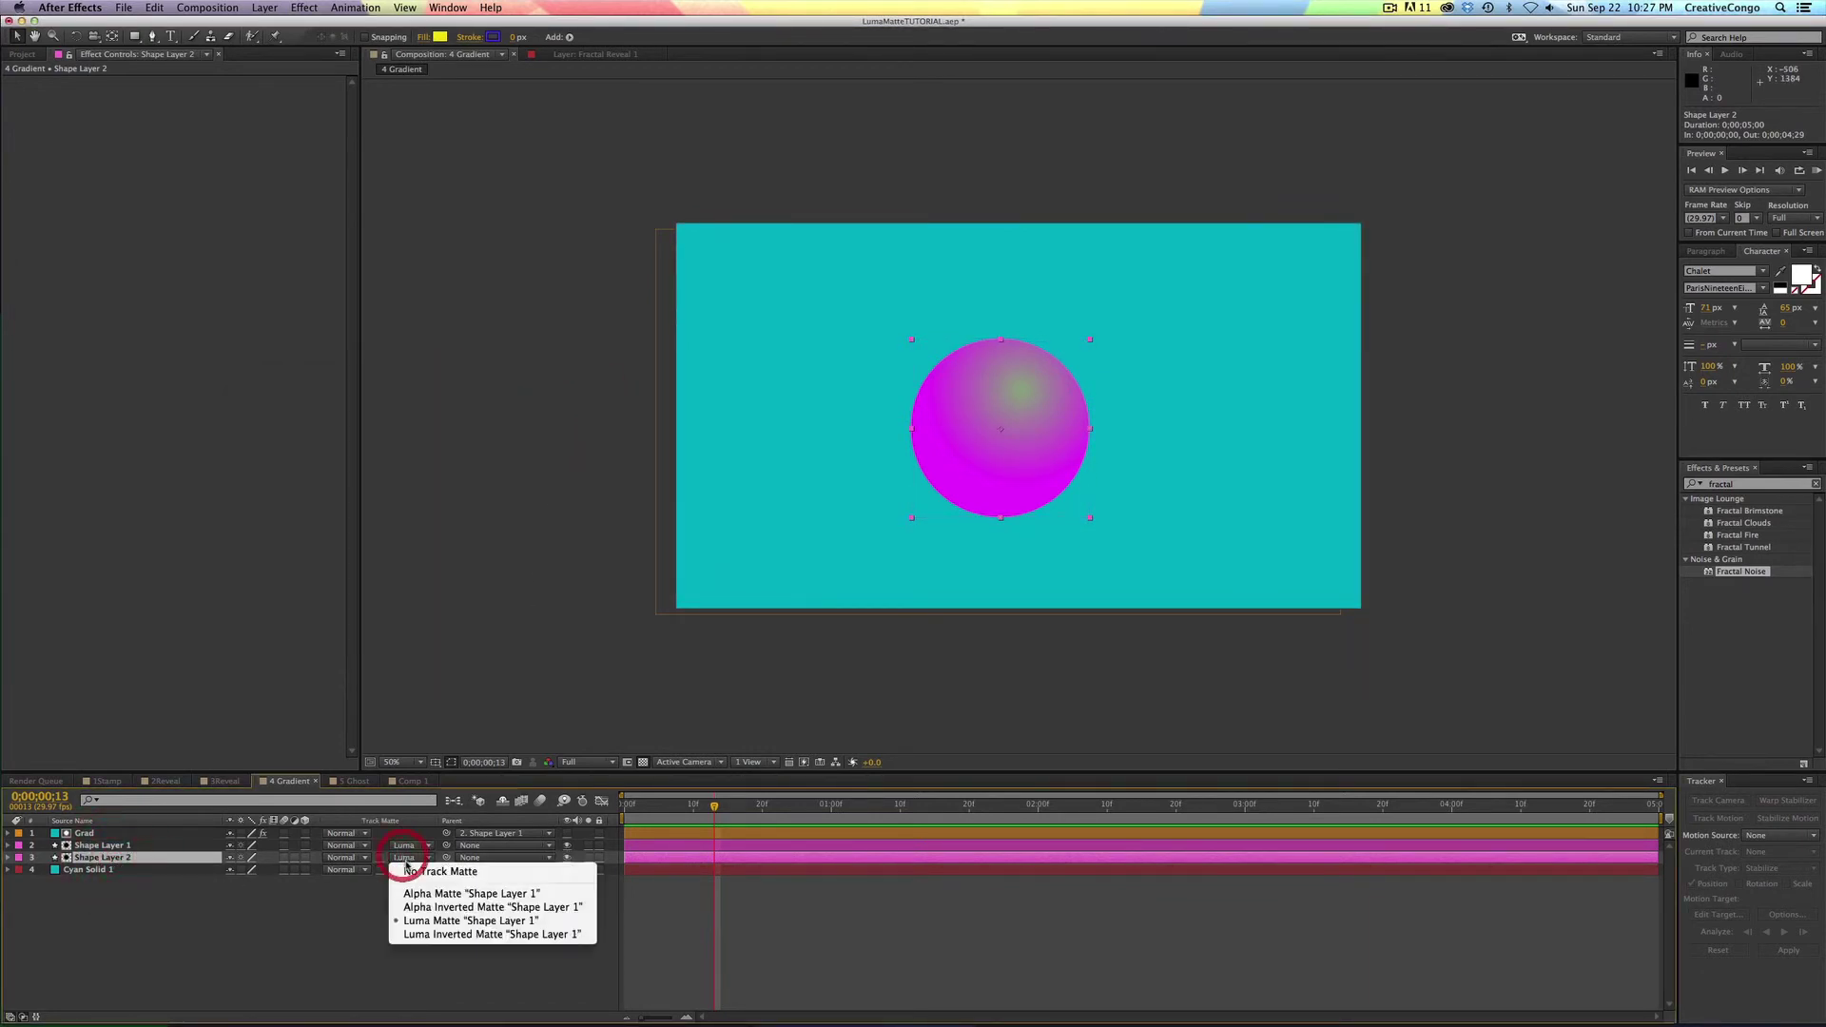
click(411, 865)
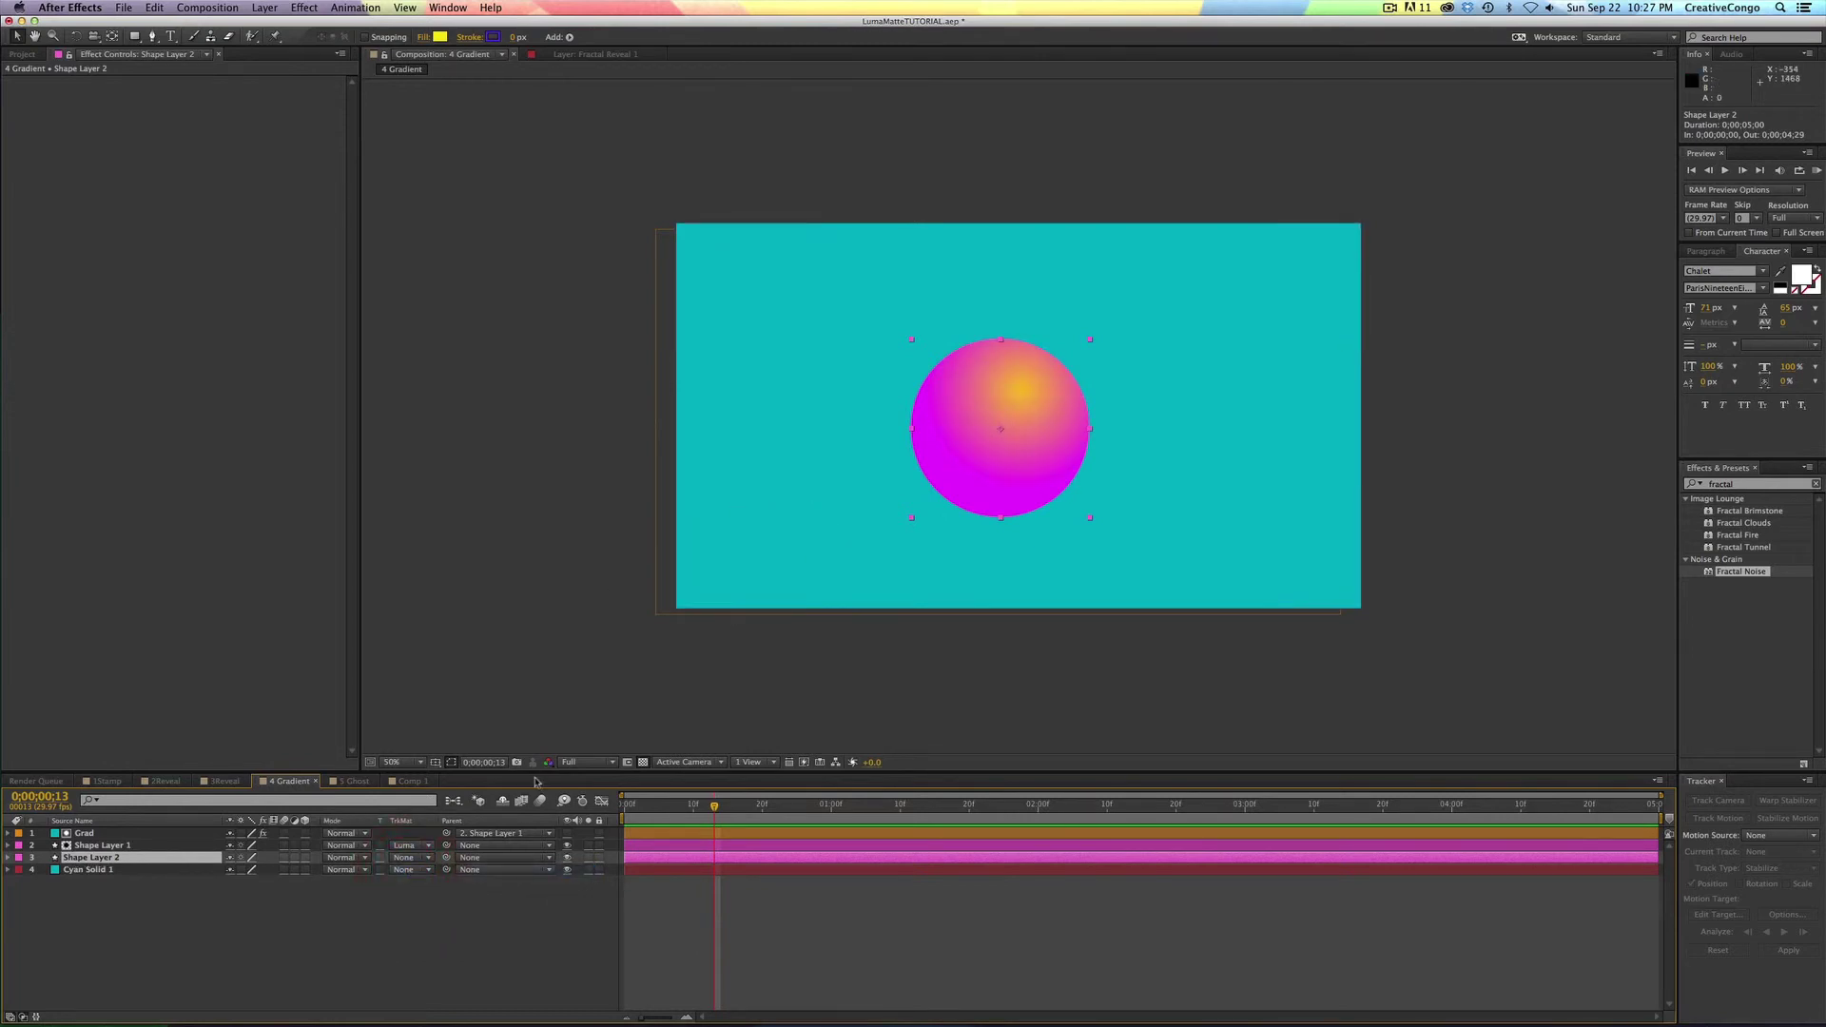
drag(446, 859, 133, 845)
- Set the label color of the Grad, Shape Layer 1 and Shape Layer 2 layers to Fuchsia
shift+click(134, 833)
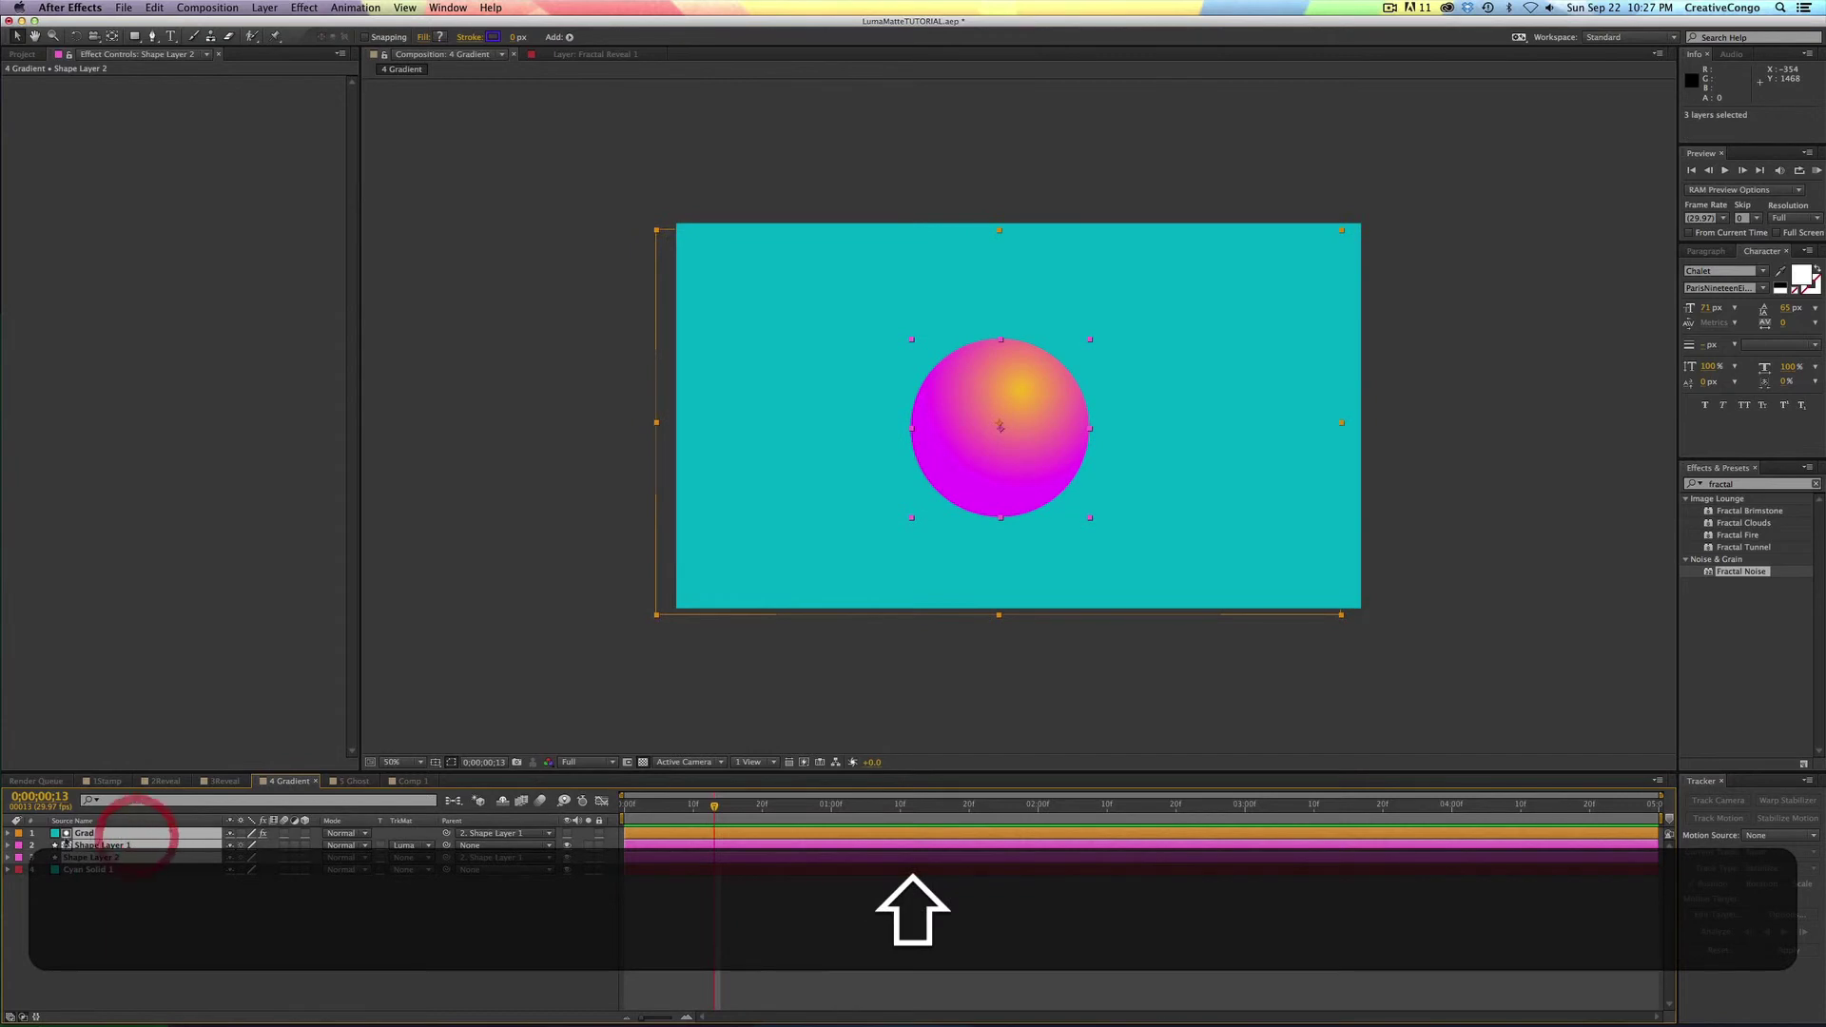
click(18, 846)
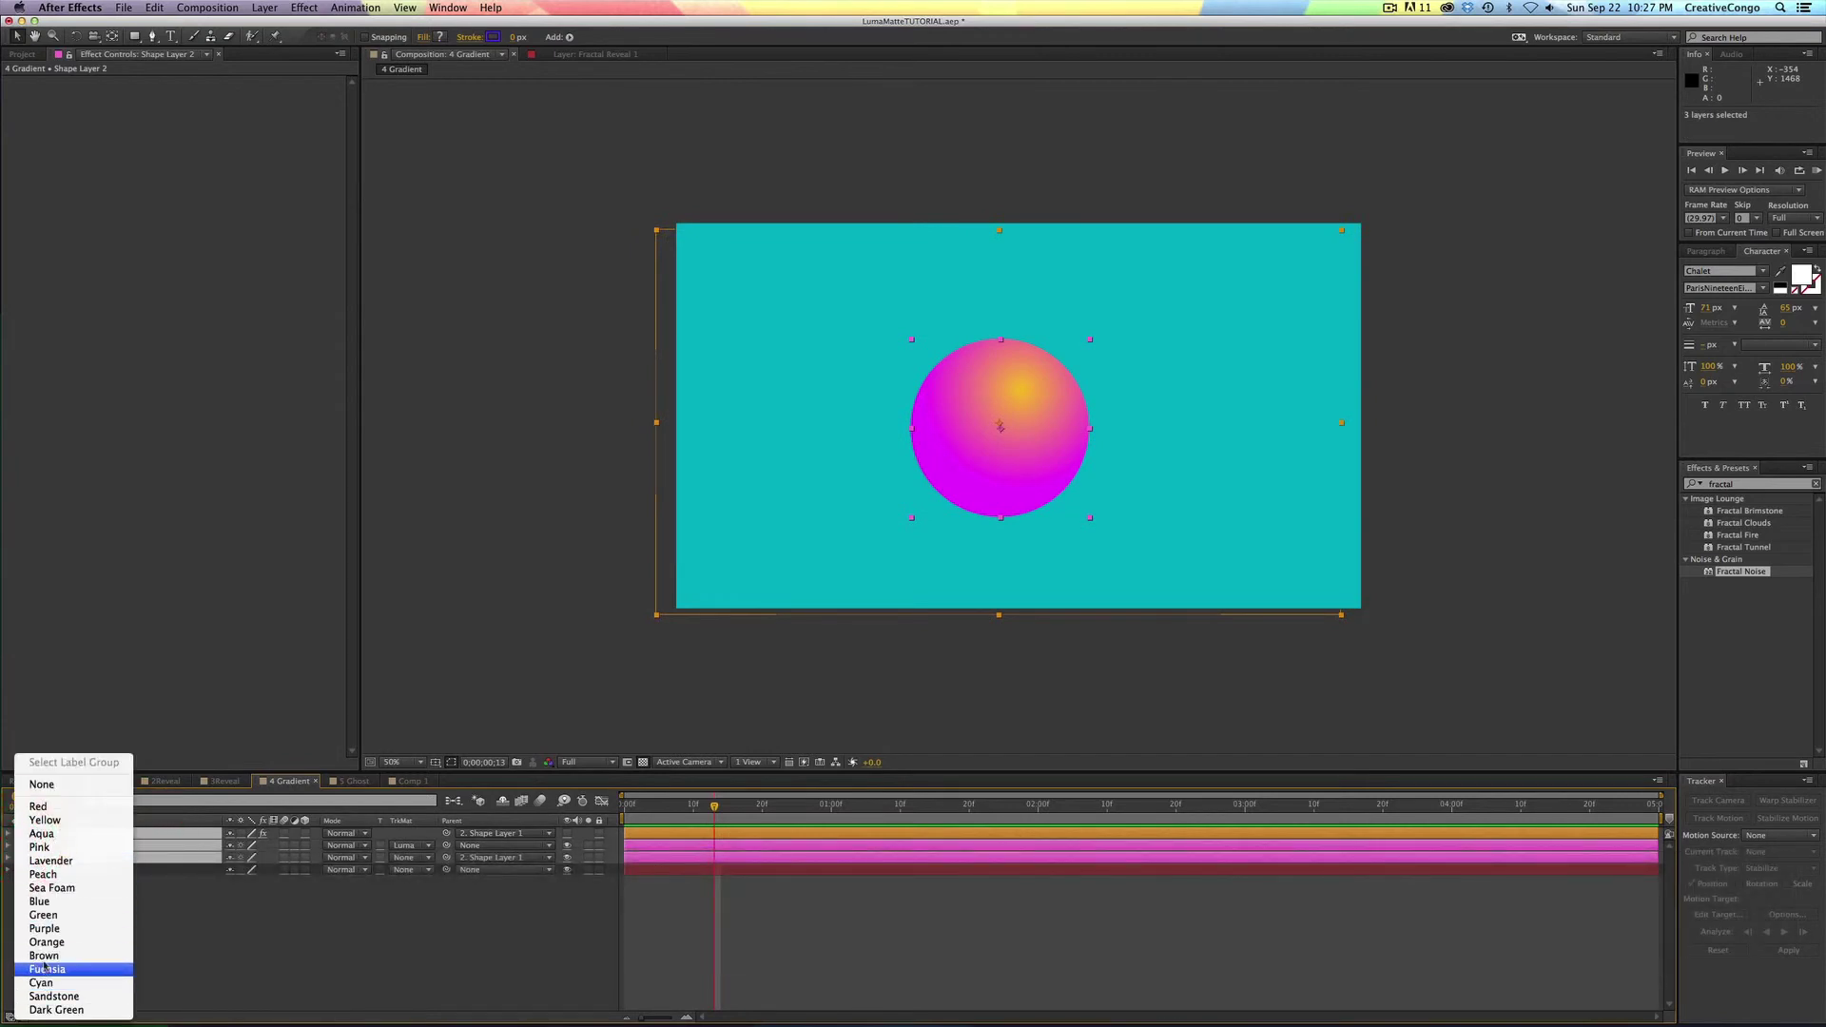
click(41, 970)
click(628, 946)
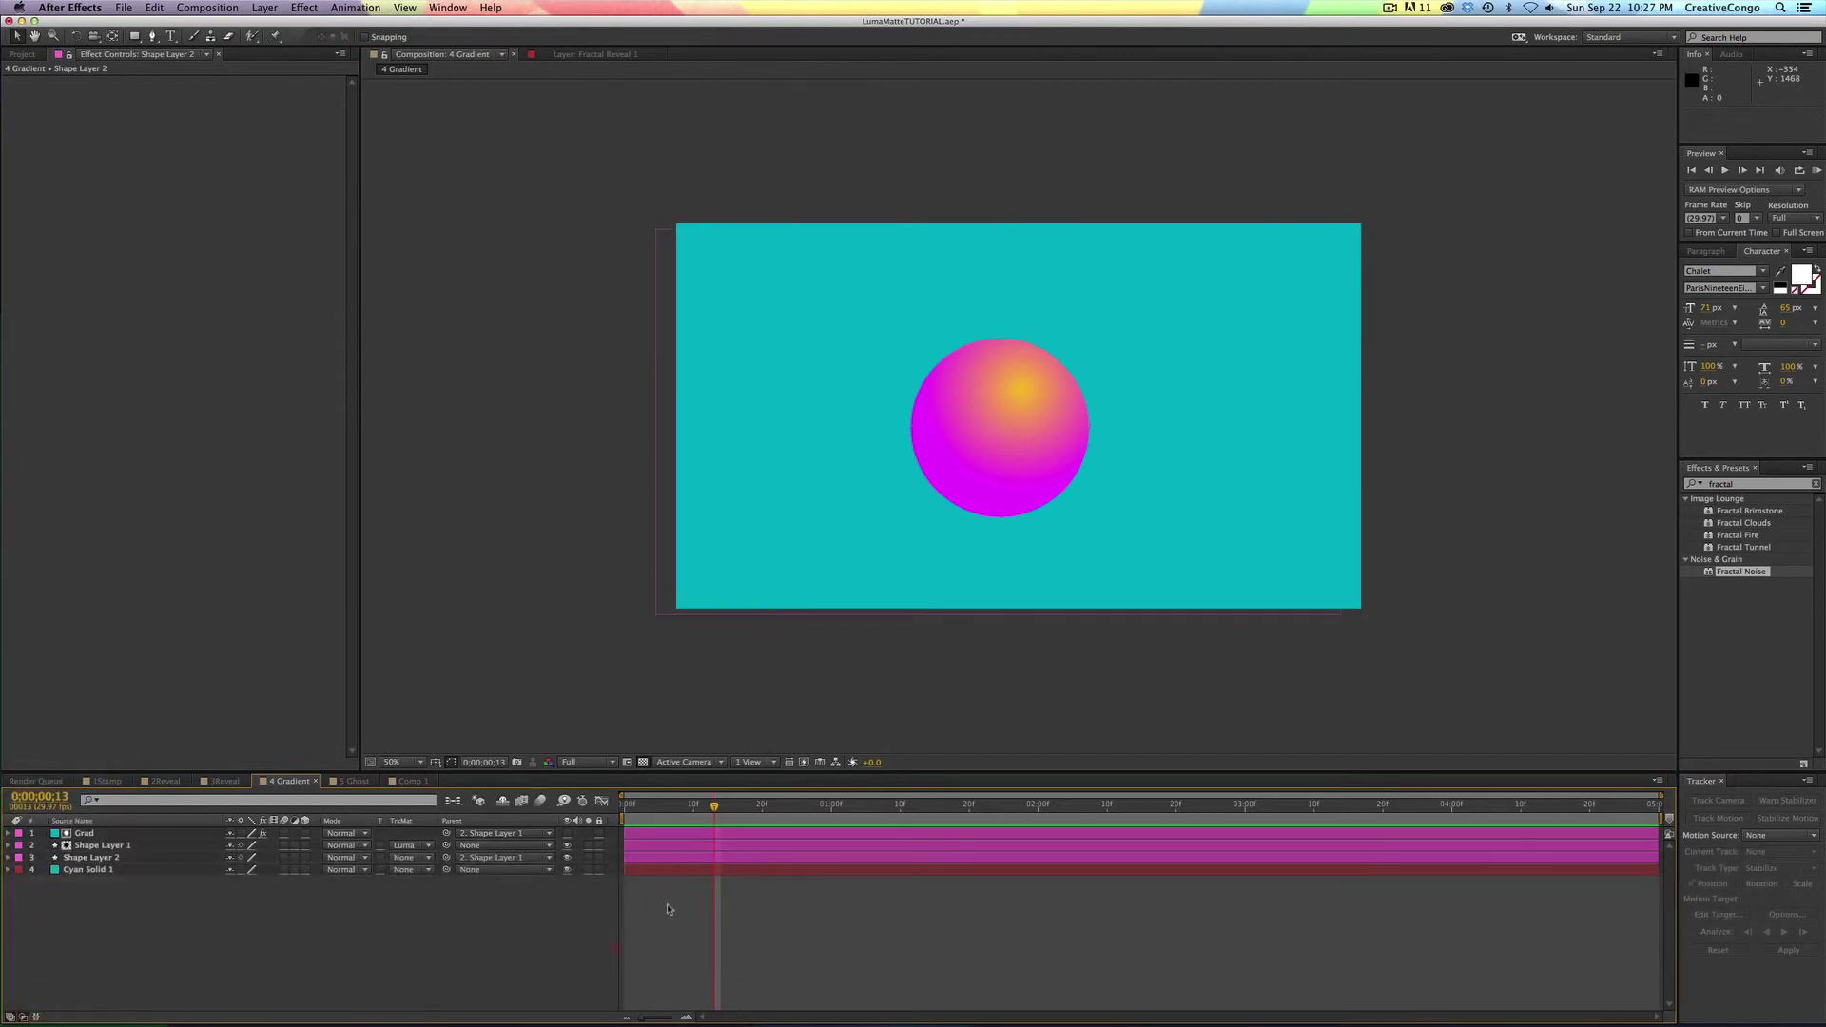
- Move the Shape Layer 1 circle up and to the right, and reposition the Grad layer's start of ramp near its centre
click(668, 843)
drag(963, 471, 1007, 439)
click(803, 834)
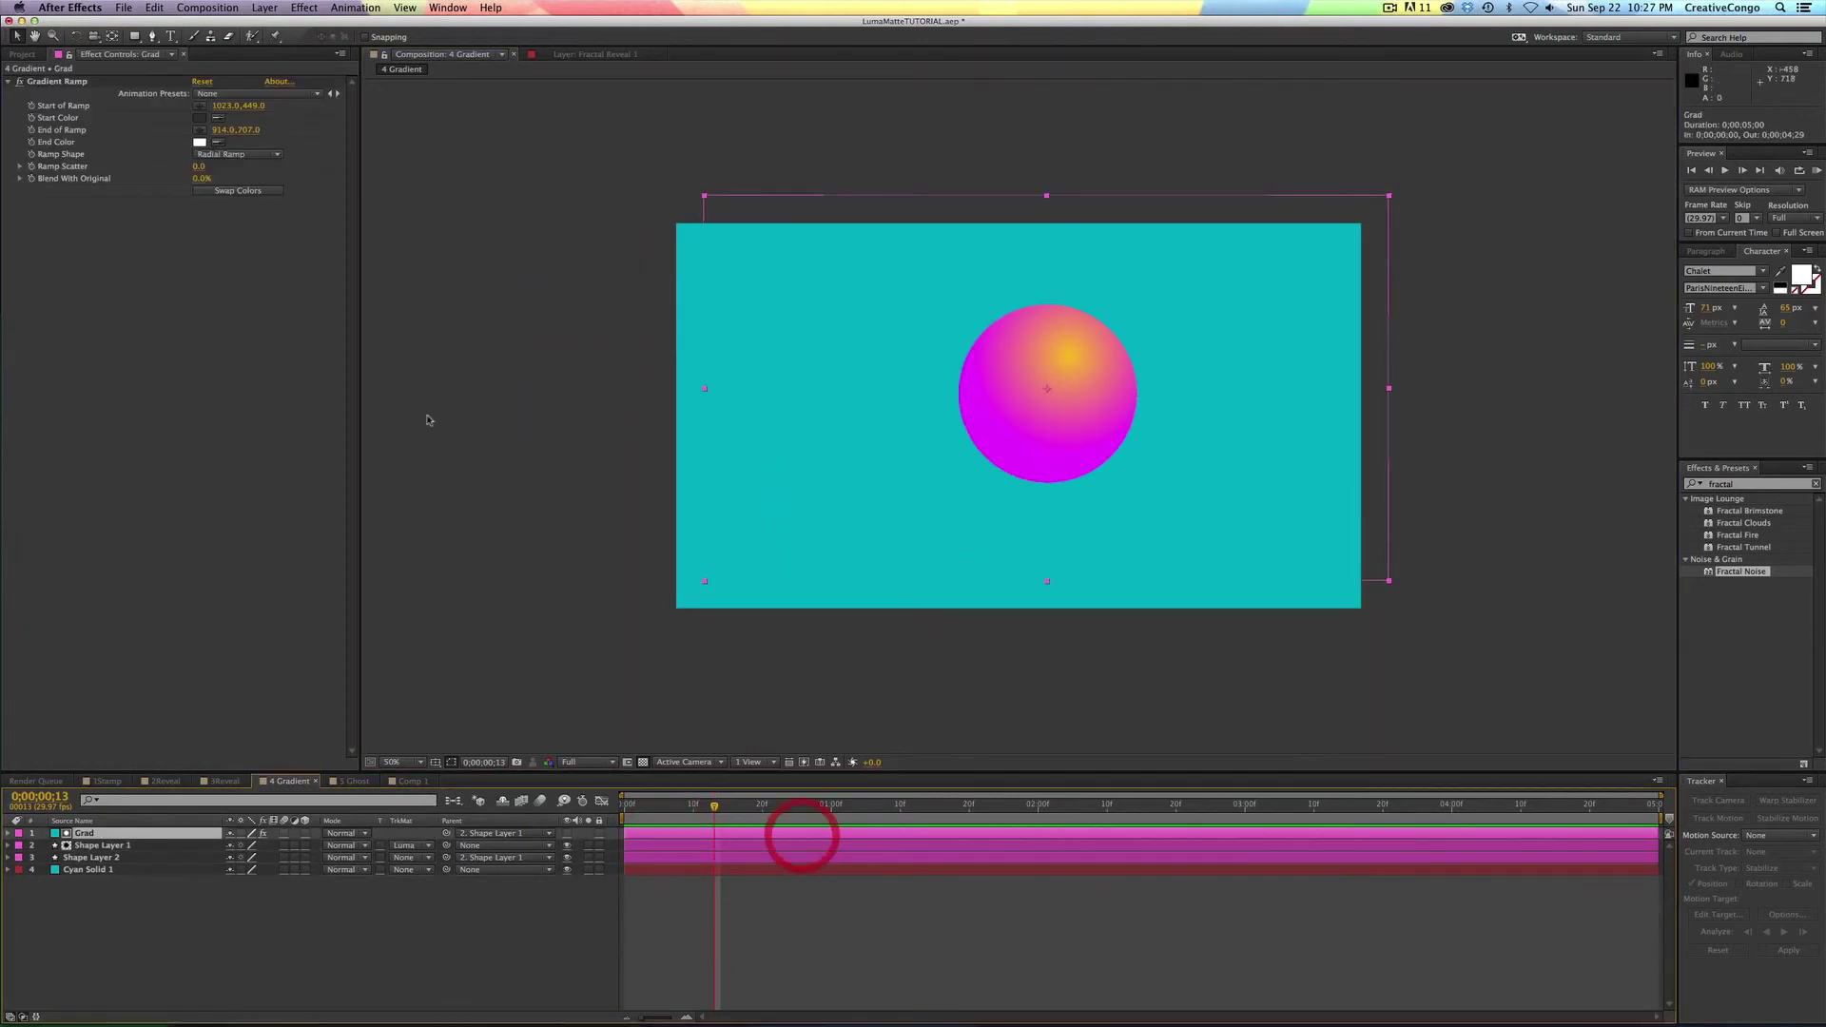
drag(255, 115, 231, 115)
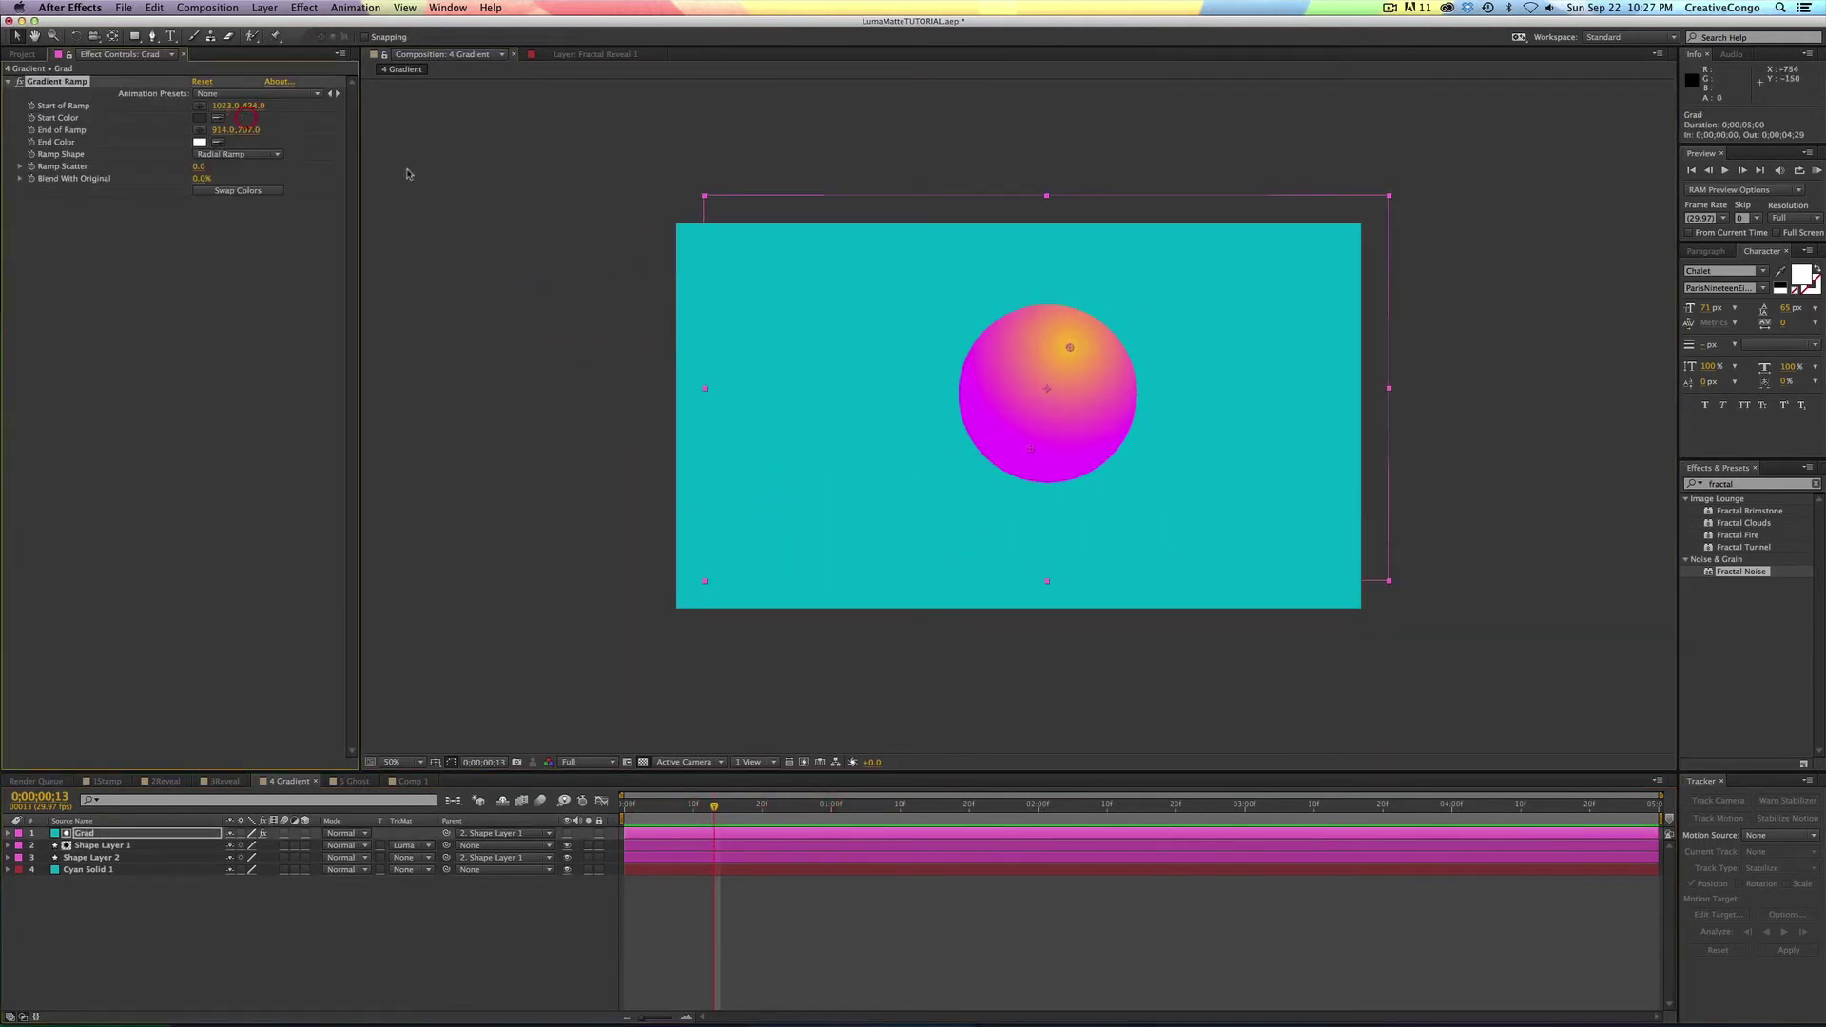
drag(1069, 349, 1060, 419)
- Unparent the Grad layer from Shape Layer 1 and move the circle to about 970, 544 over the gradient
click(652, 845)
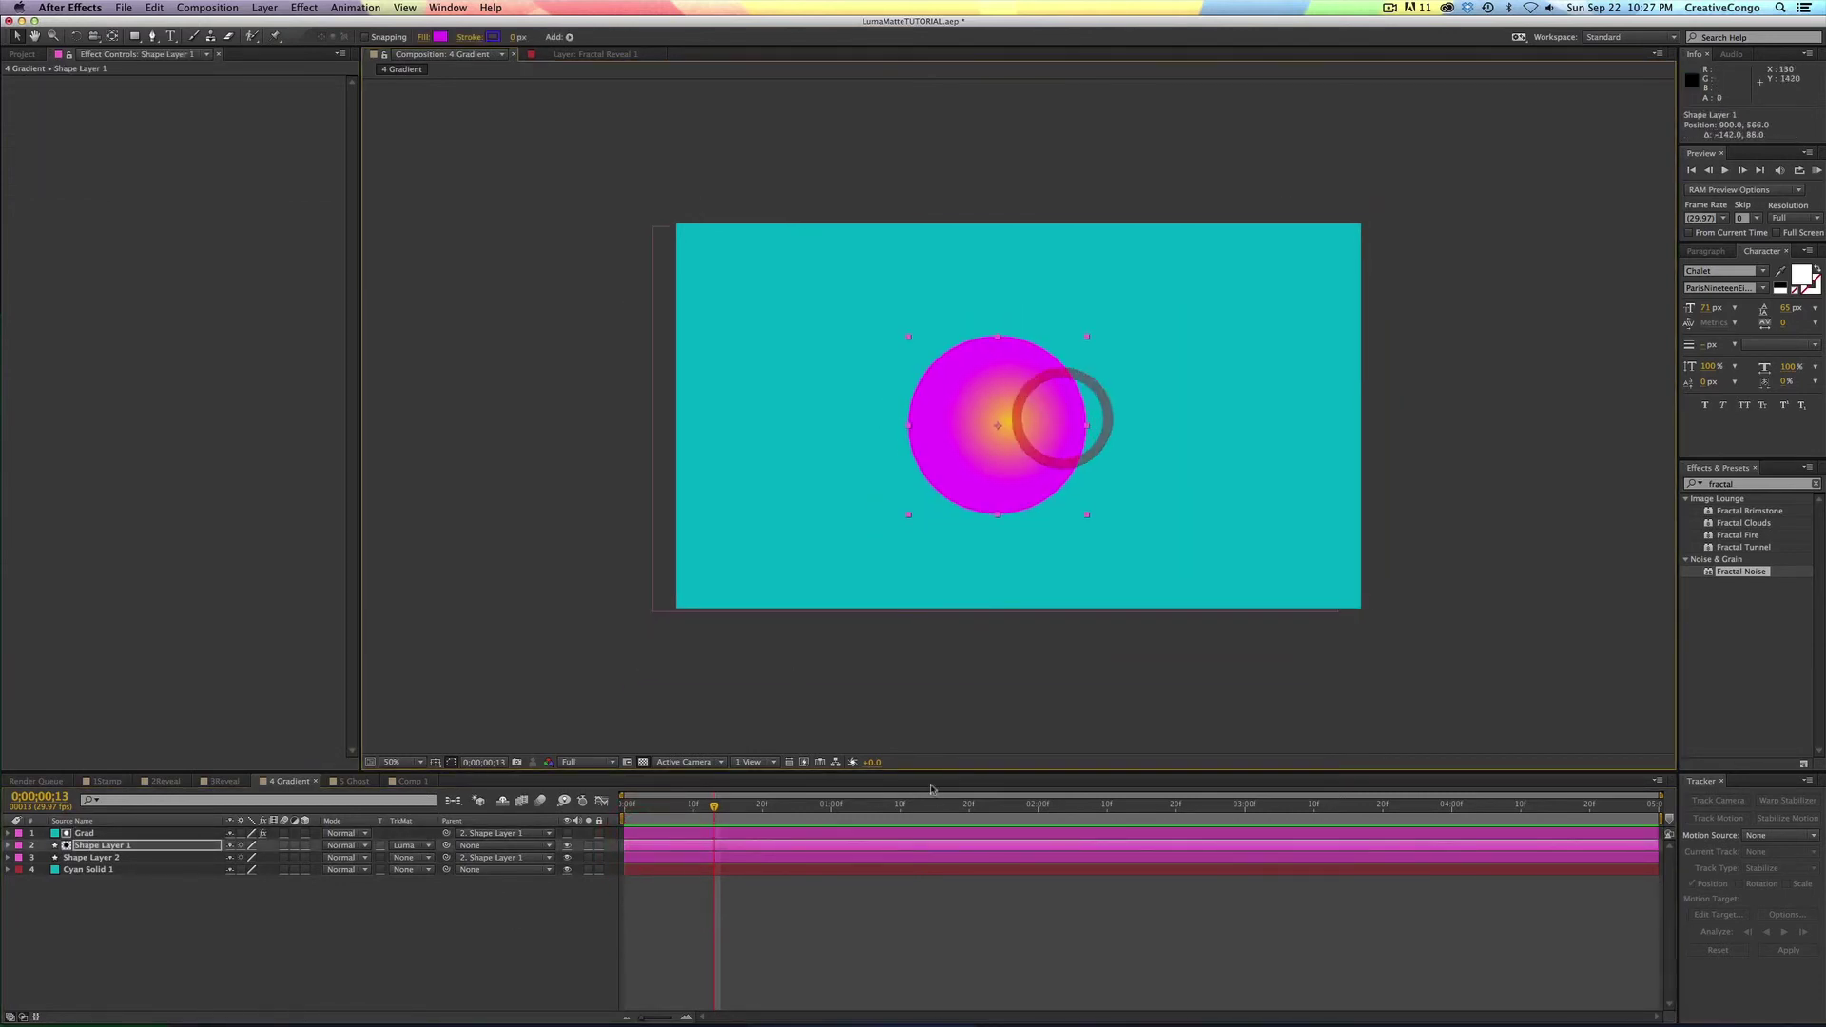
click(485, 846)
click(482, 847)
click(652, 846)
mouse_move(991, 472)
mouse_down()
mouse_move(943, 504)
mouse_move(1012, 477)
mouse_move(939, 387)
mouse_move(995, 464)
mouse_up()
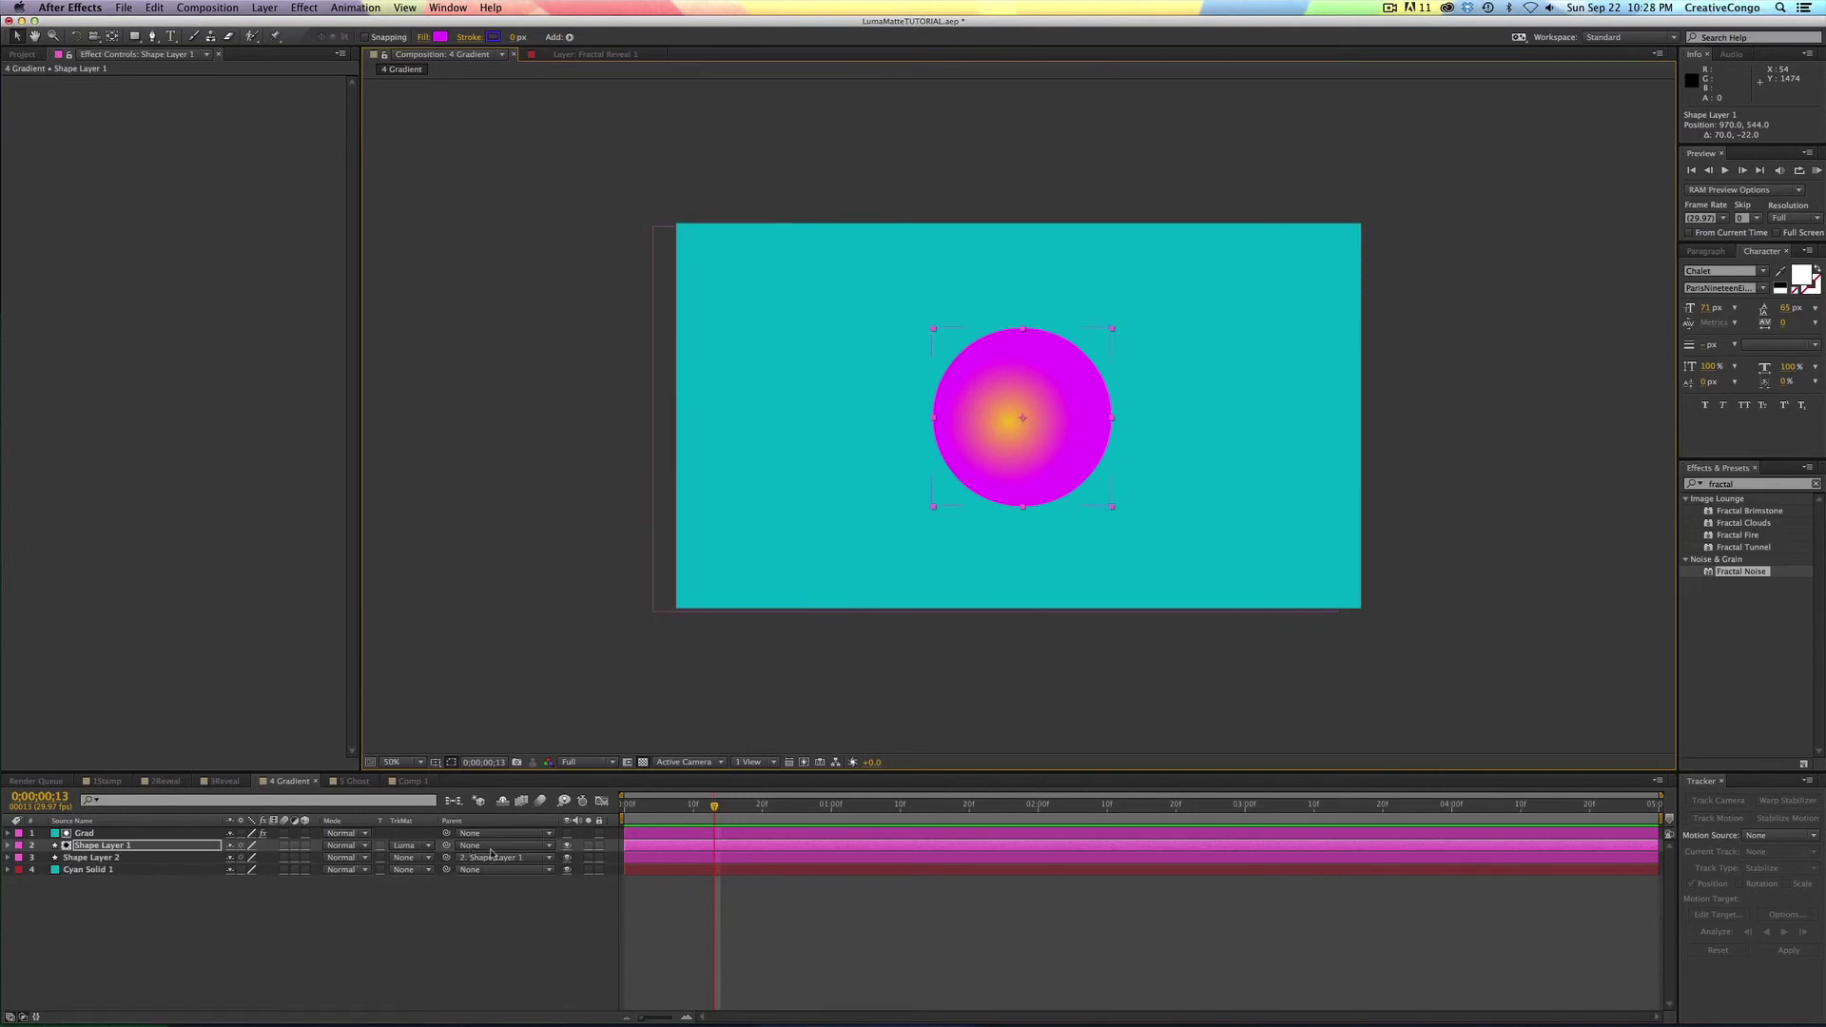
- Open the 5 Ghost composition, scrub to about one second to preview the credits, and examine the produced by creativecongo.com layer
click(354, 782)
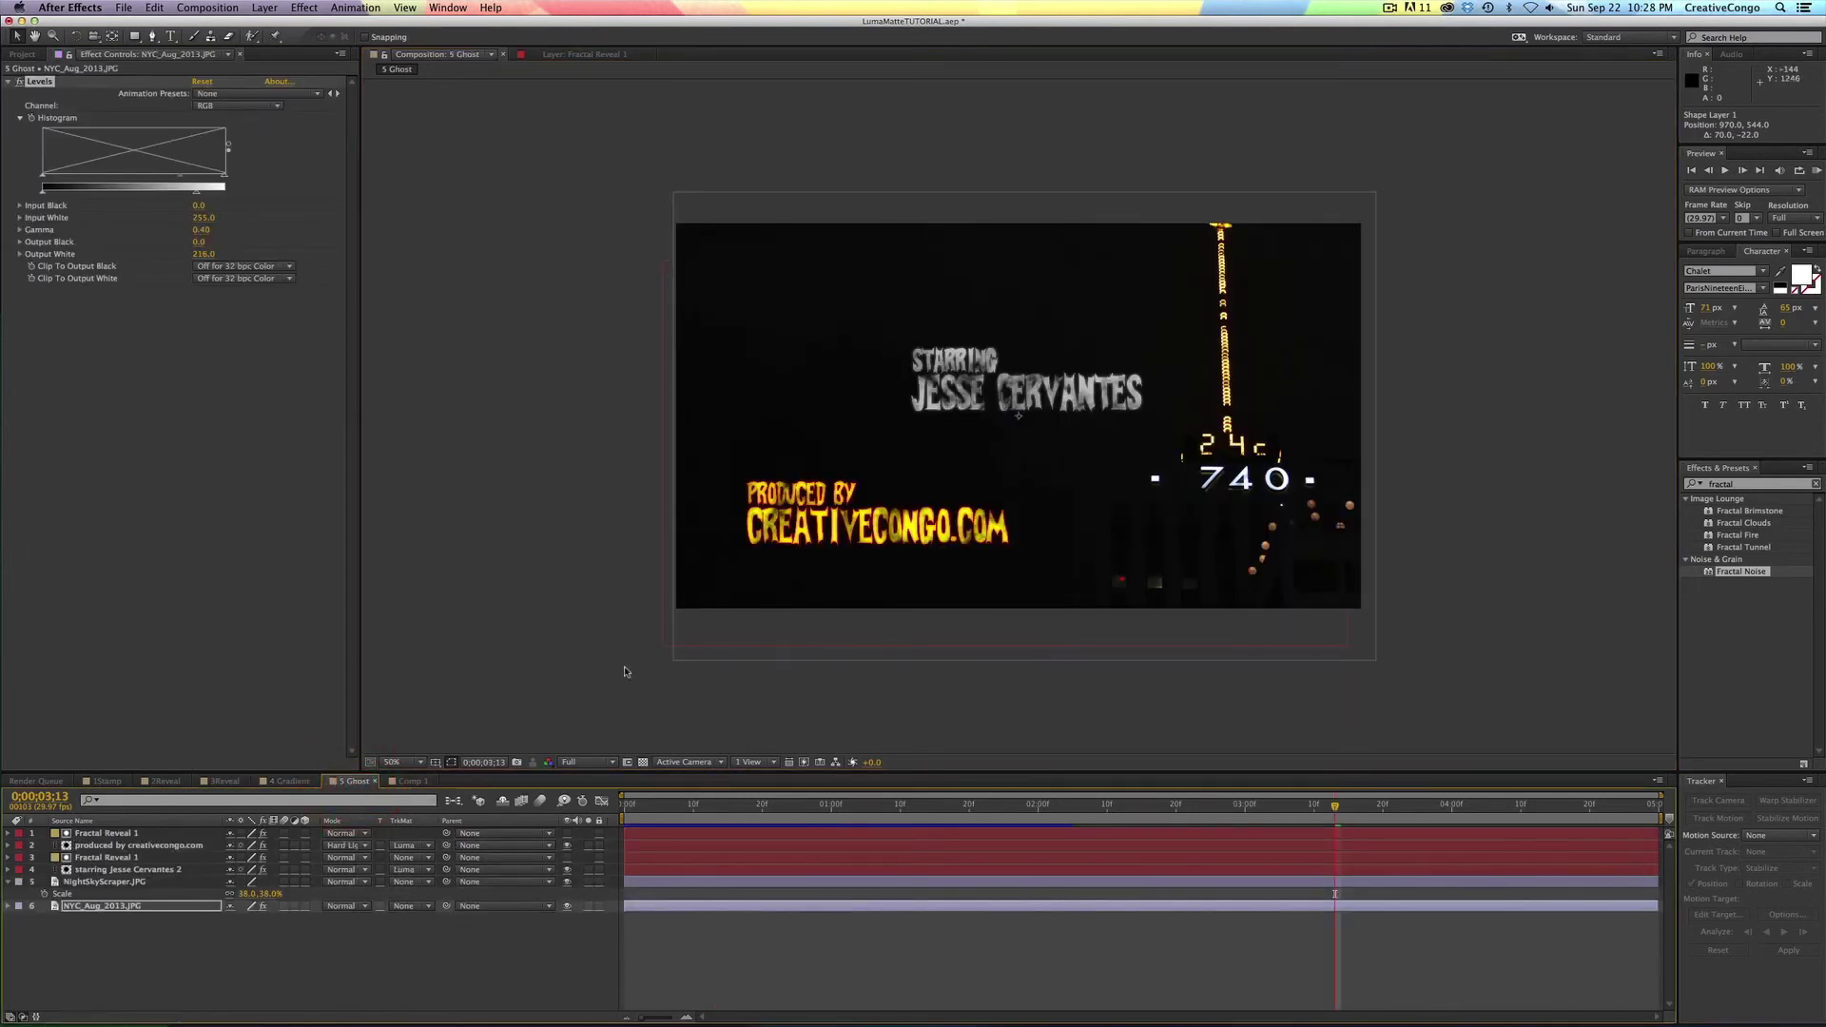
drag(656, 808, 832, 797)
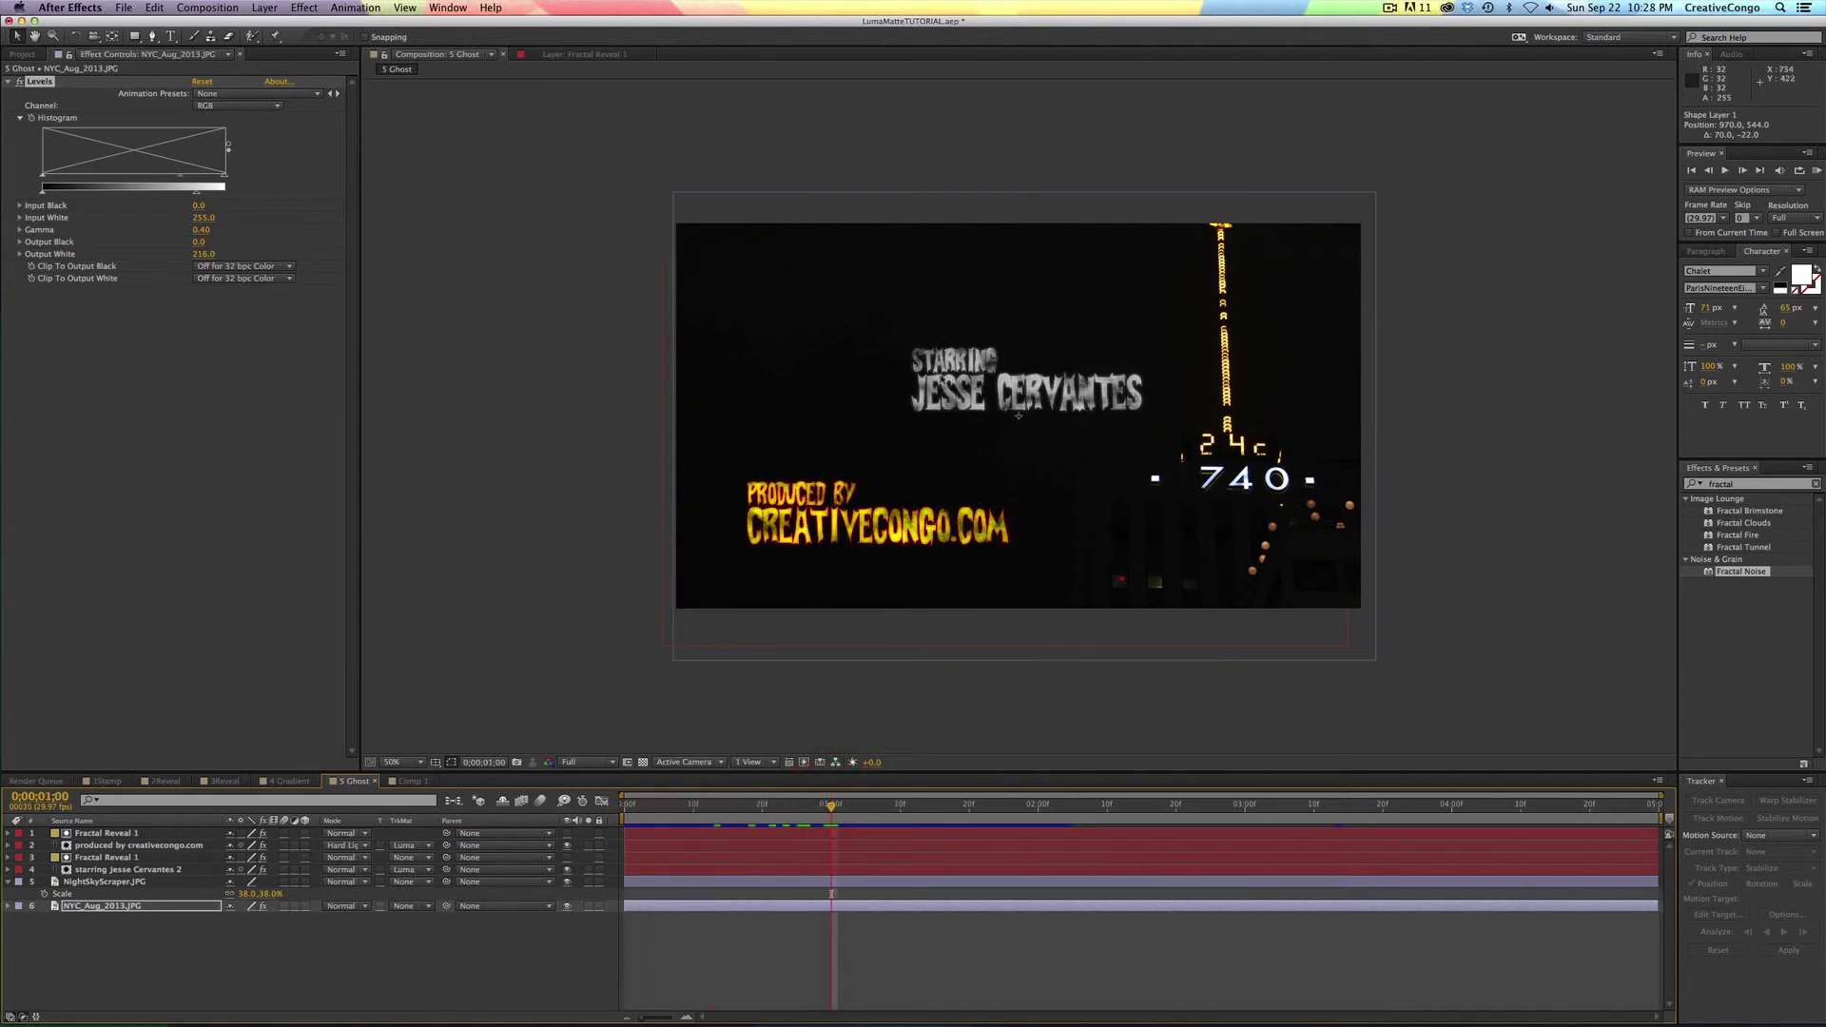
click(809, 840)
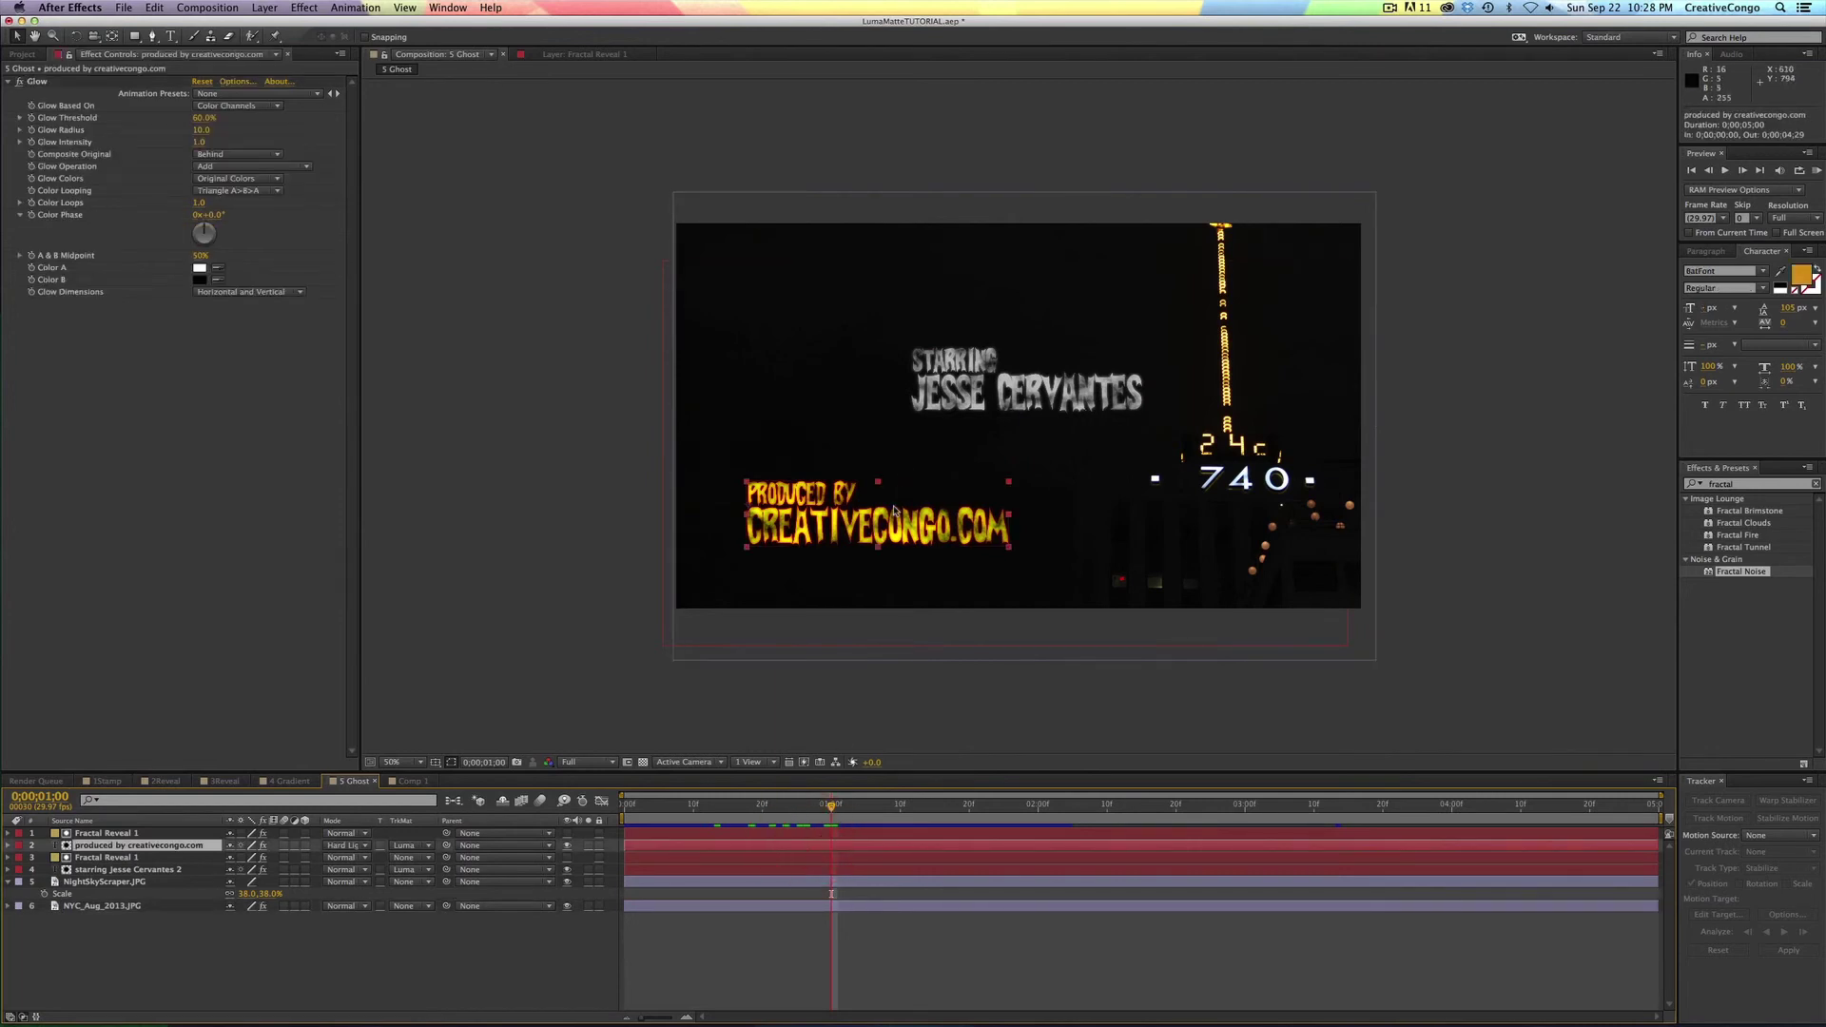
click(745, 839)
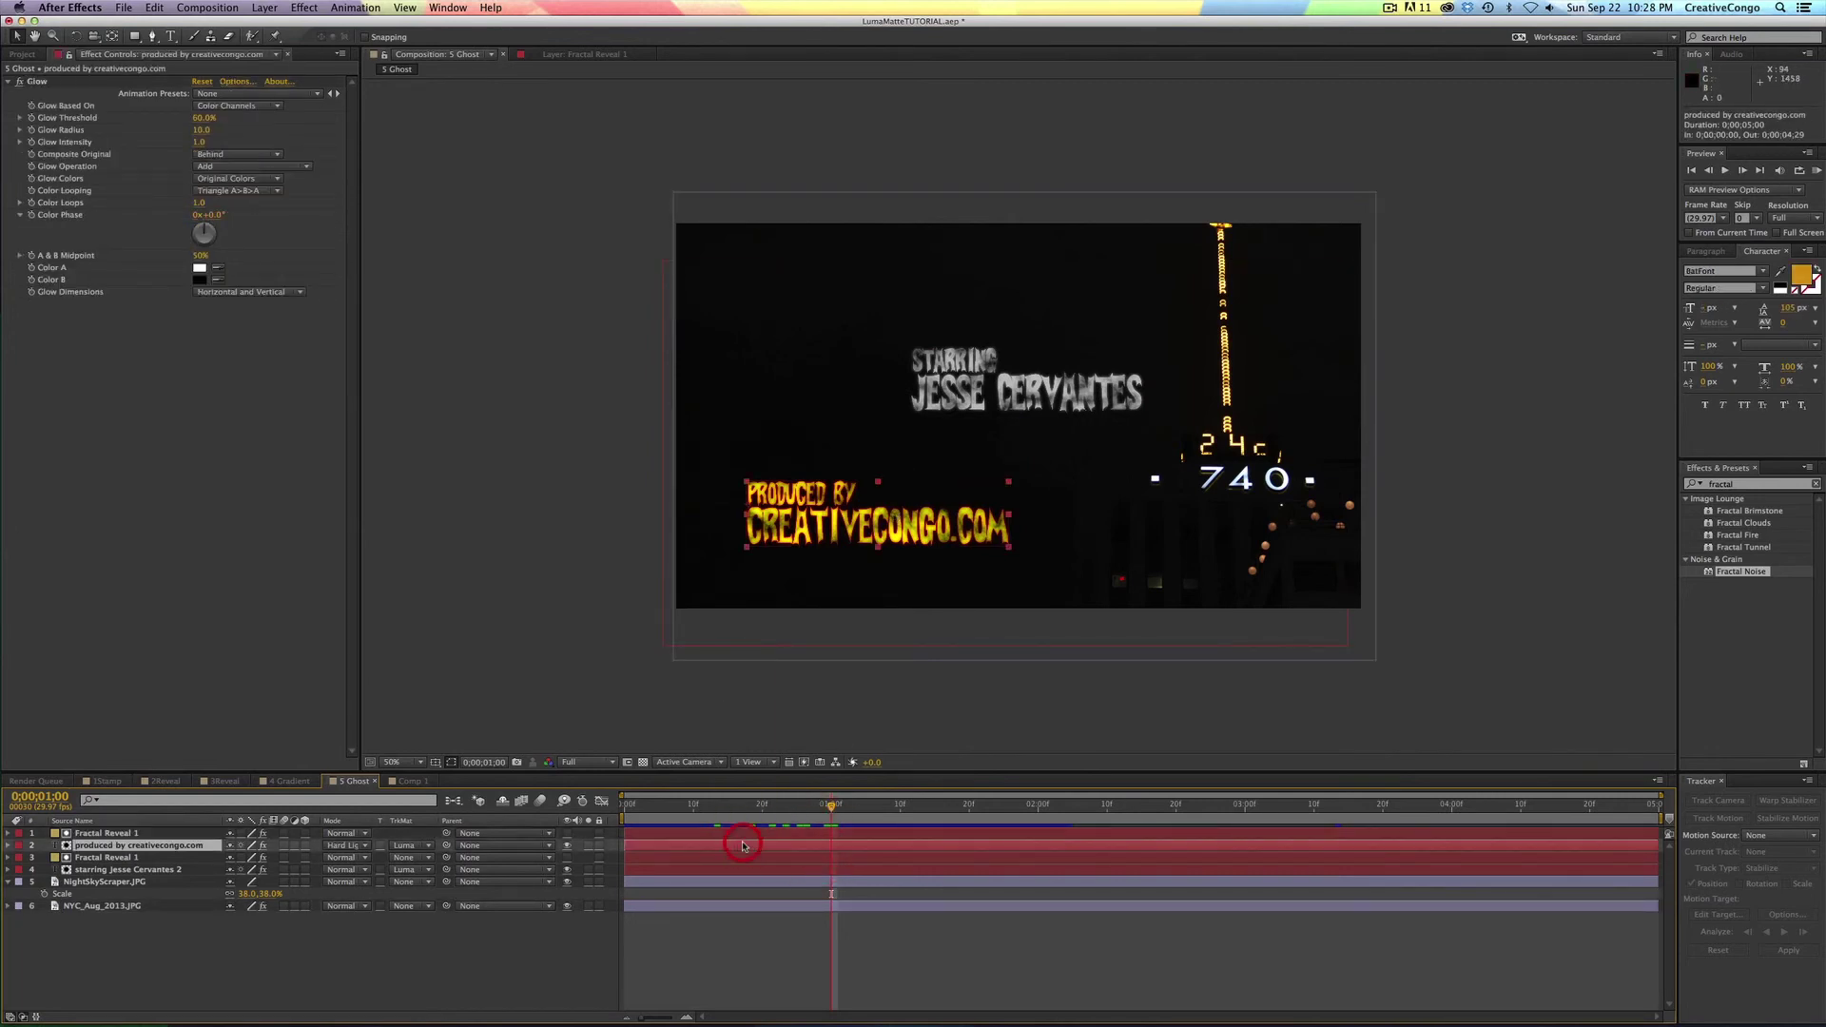
- Try moving the NightSkyScraper.JPG photo to the right in the frame, and undo the move
click(974, 883)
drag(1251, 468, 1367, 460)
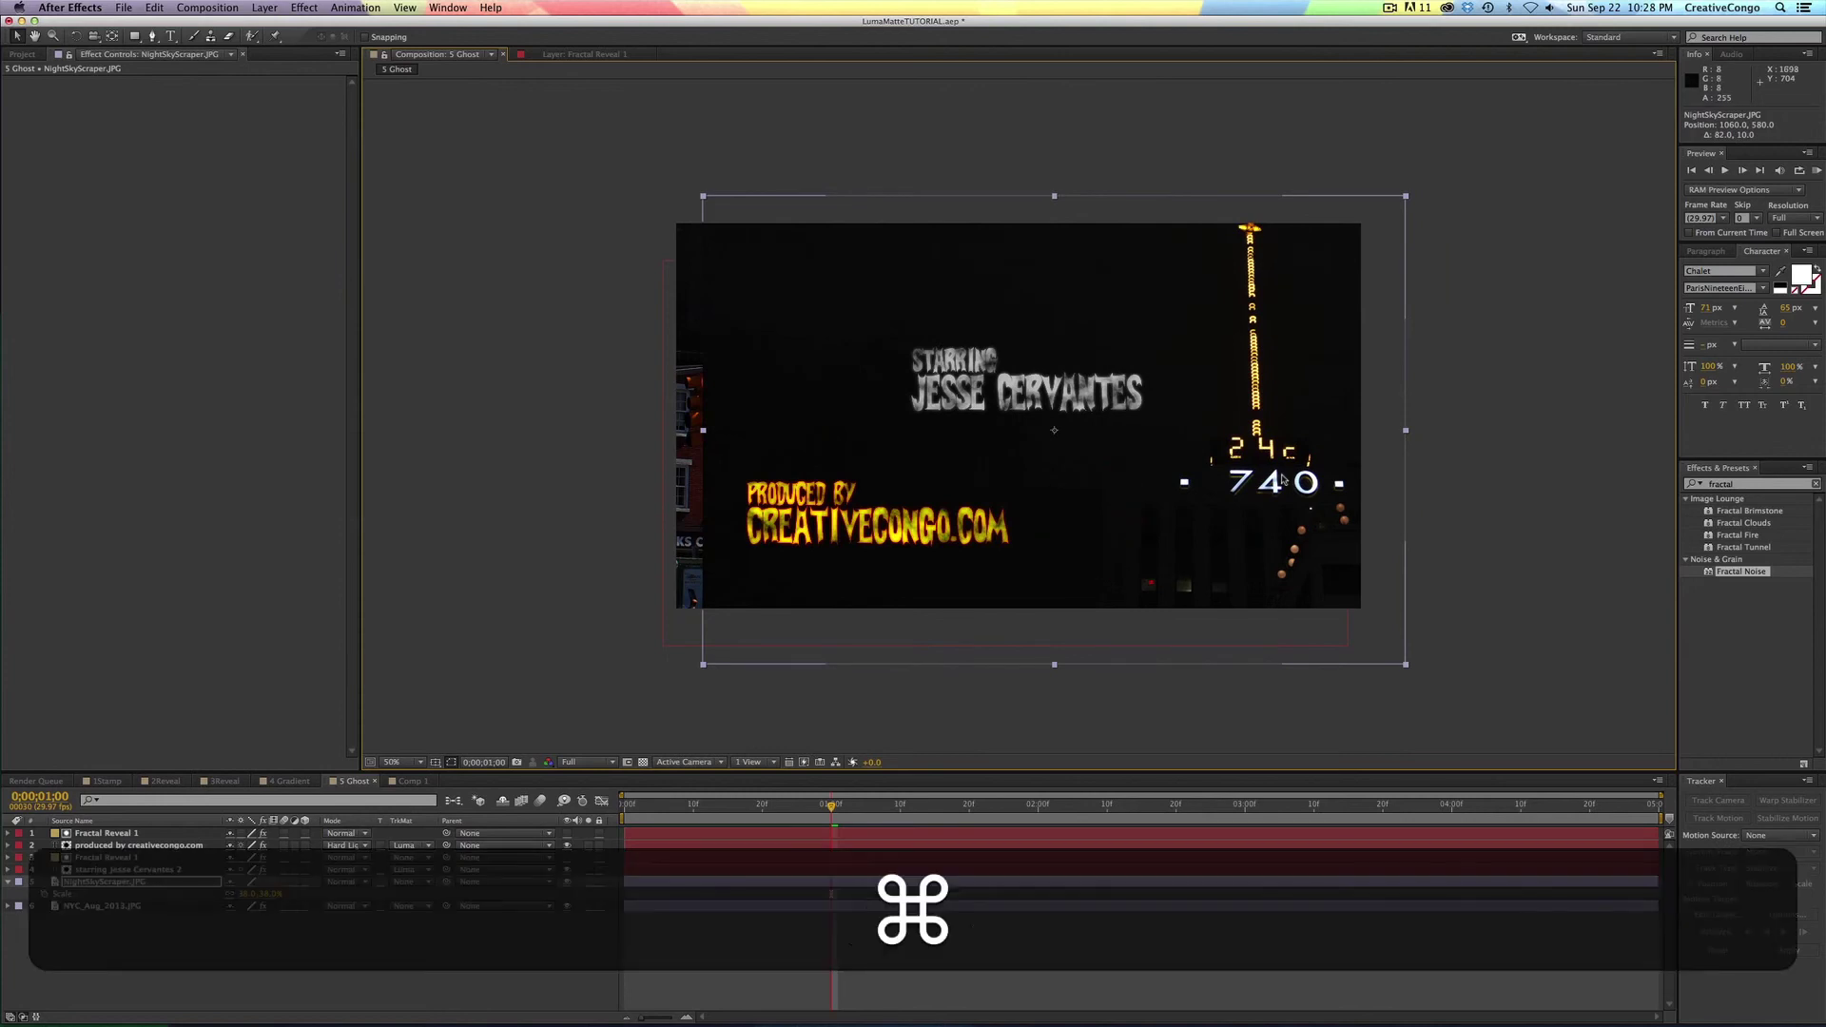
key(super+z)
- Hide the NightSkyScraper.JPG layer and move the NYC_Aug_2013.JPG photo to about 1110, 292
click(568, 882)
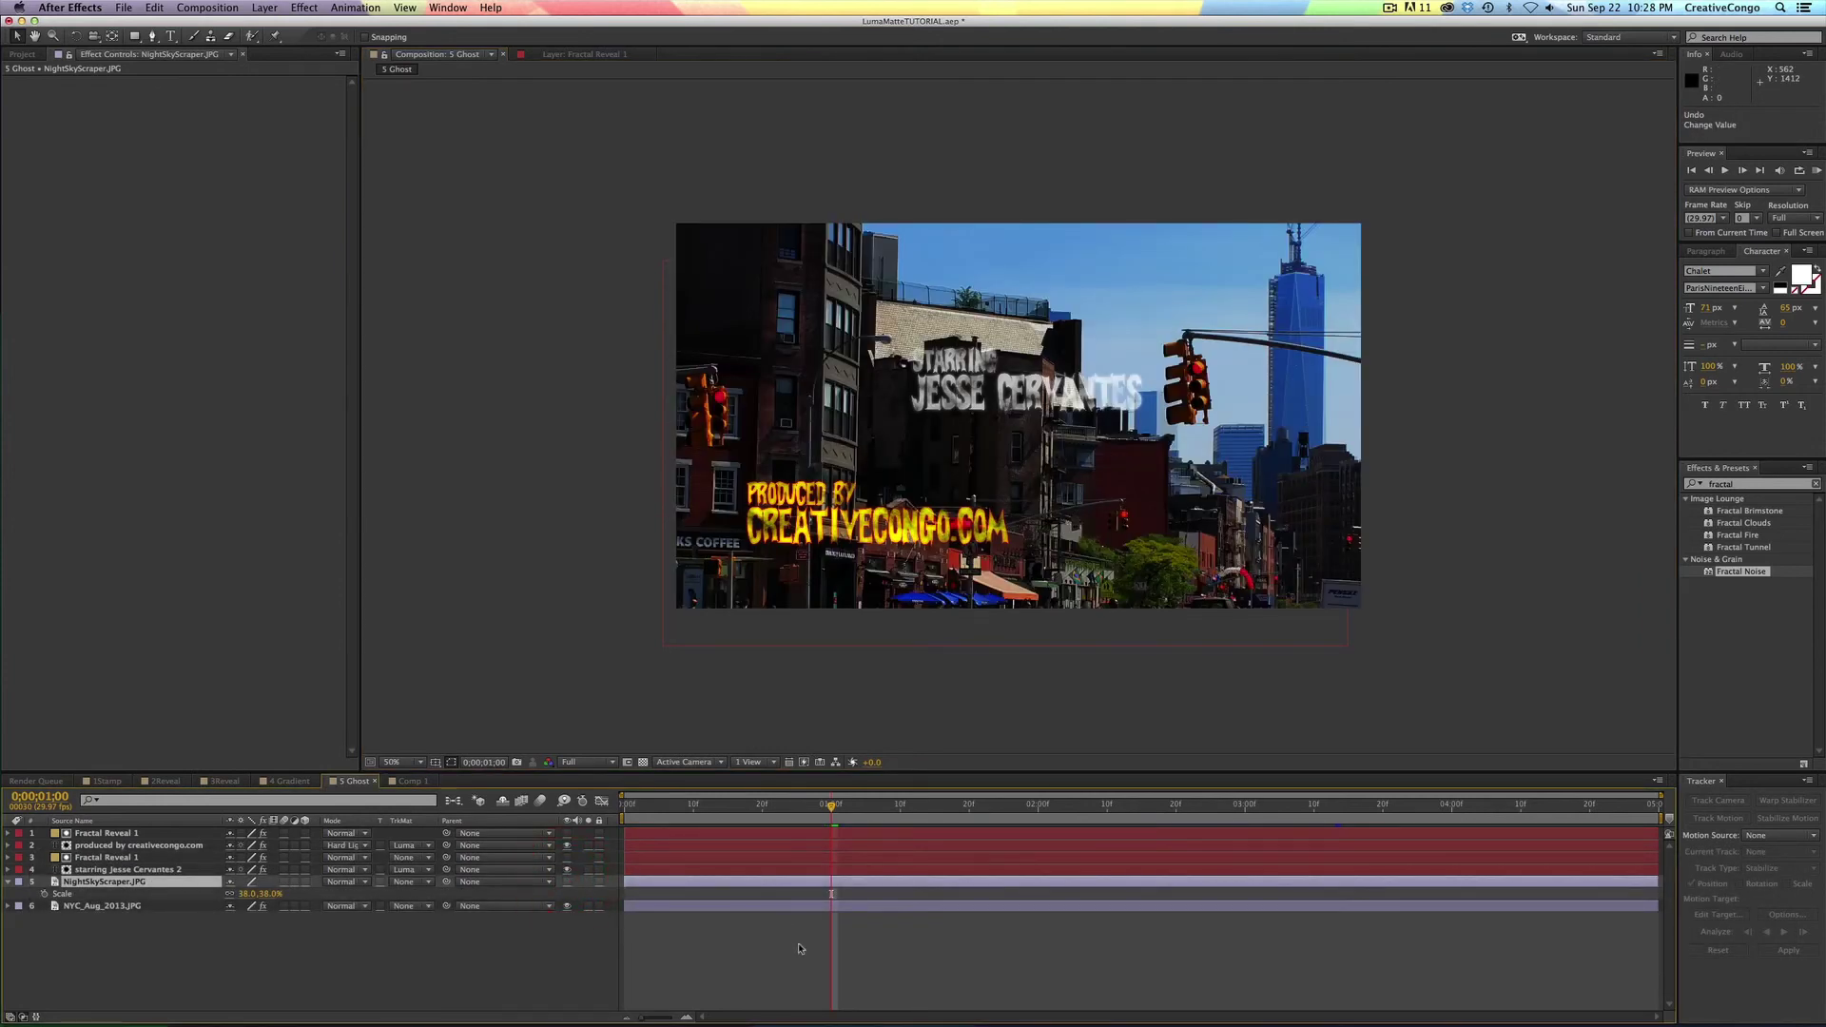
click(784, 909)
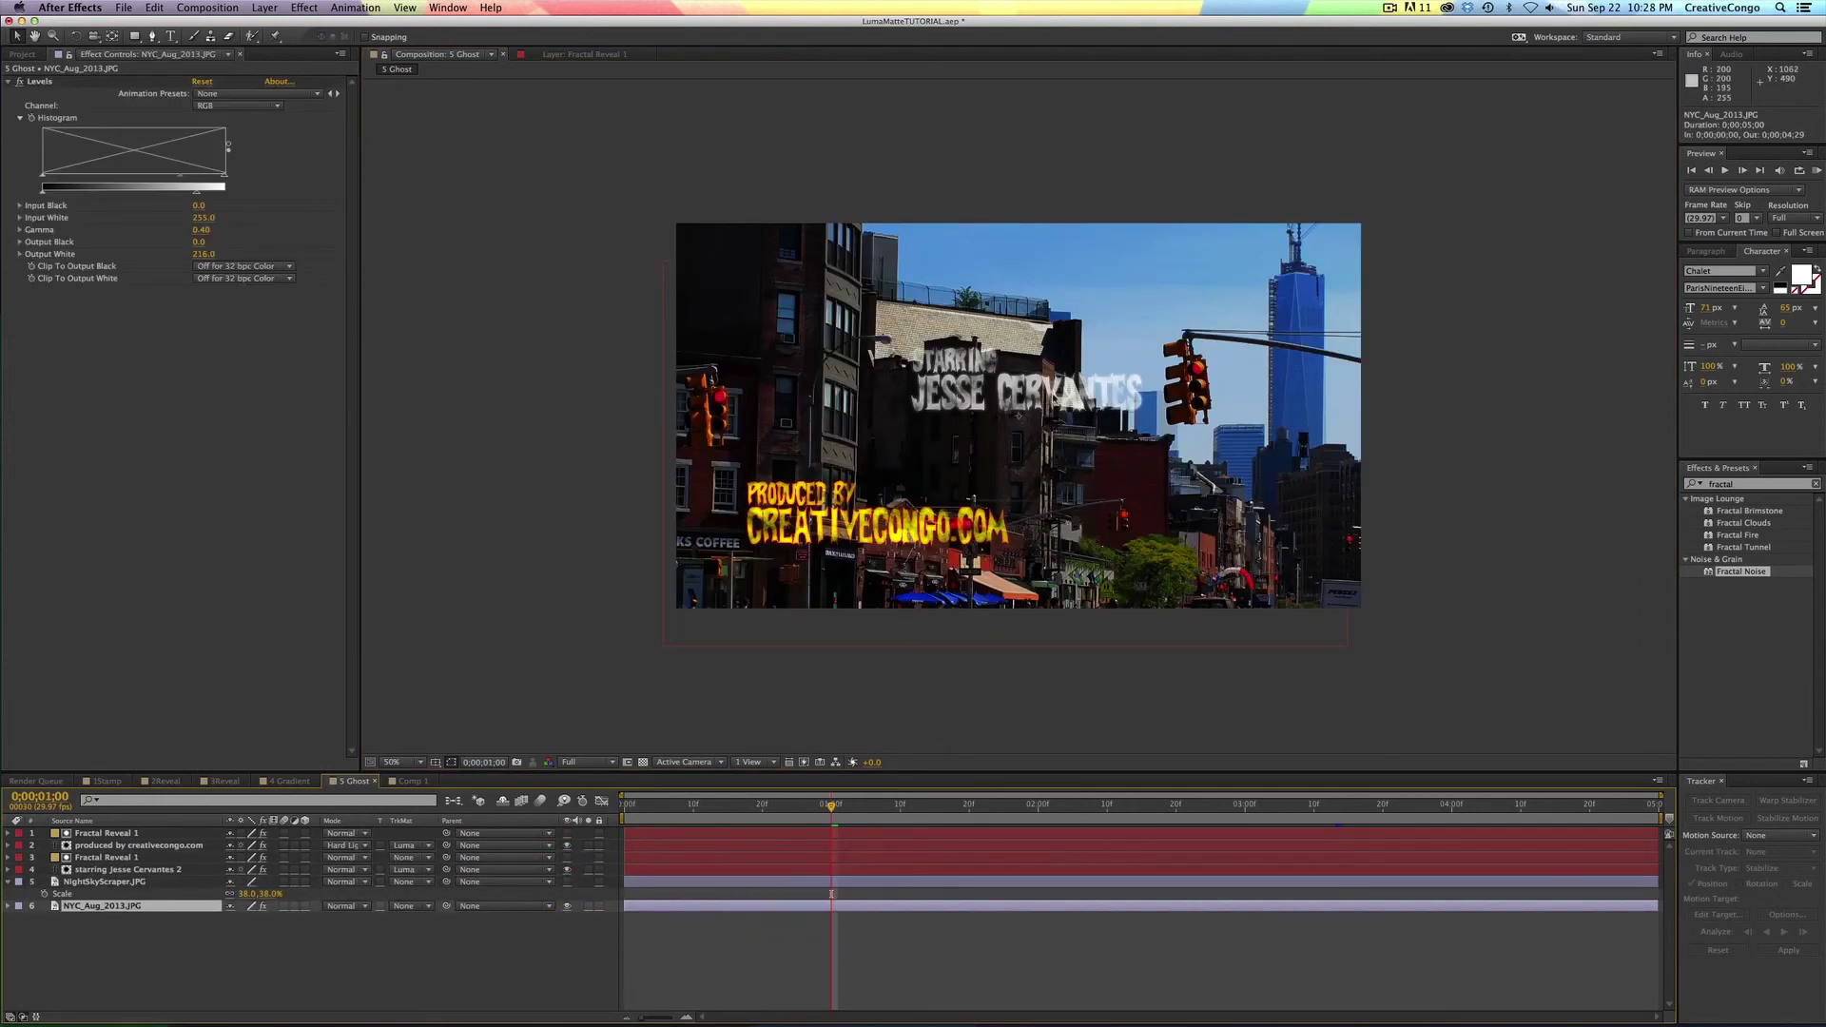
drag(1119, 486, 1253, 439)
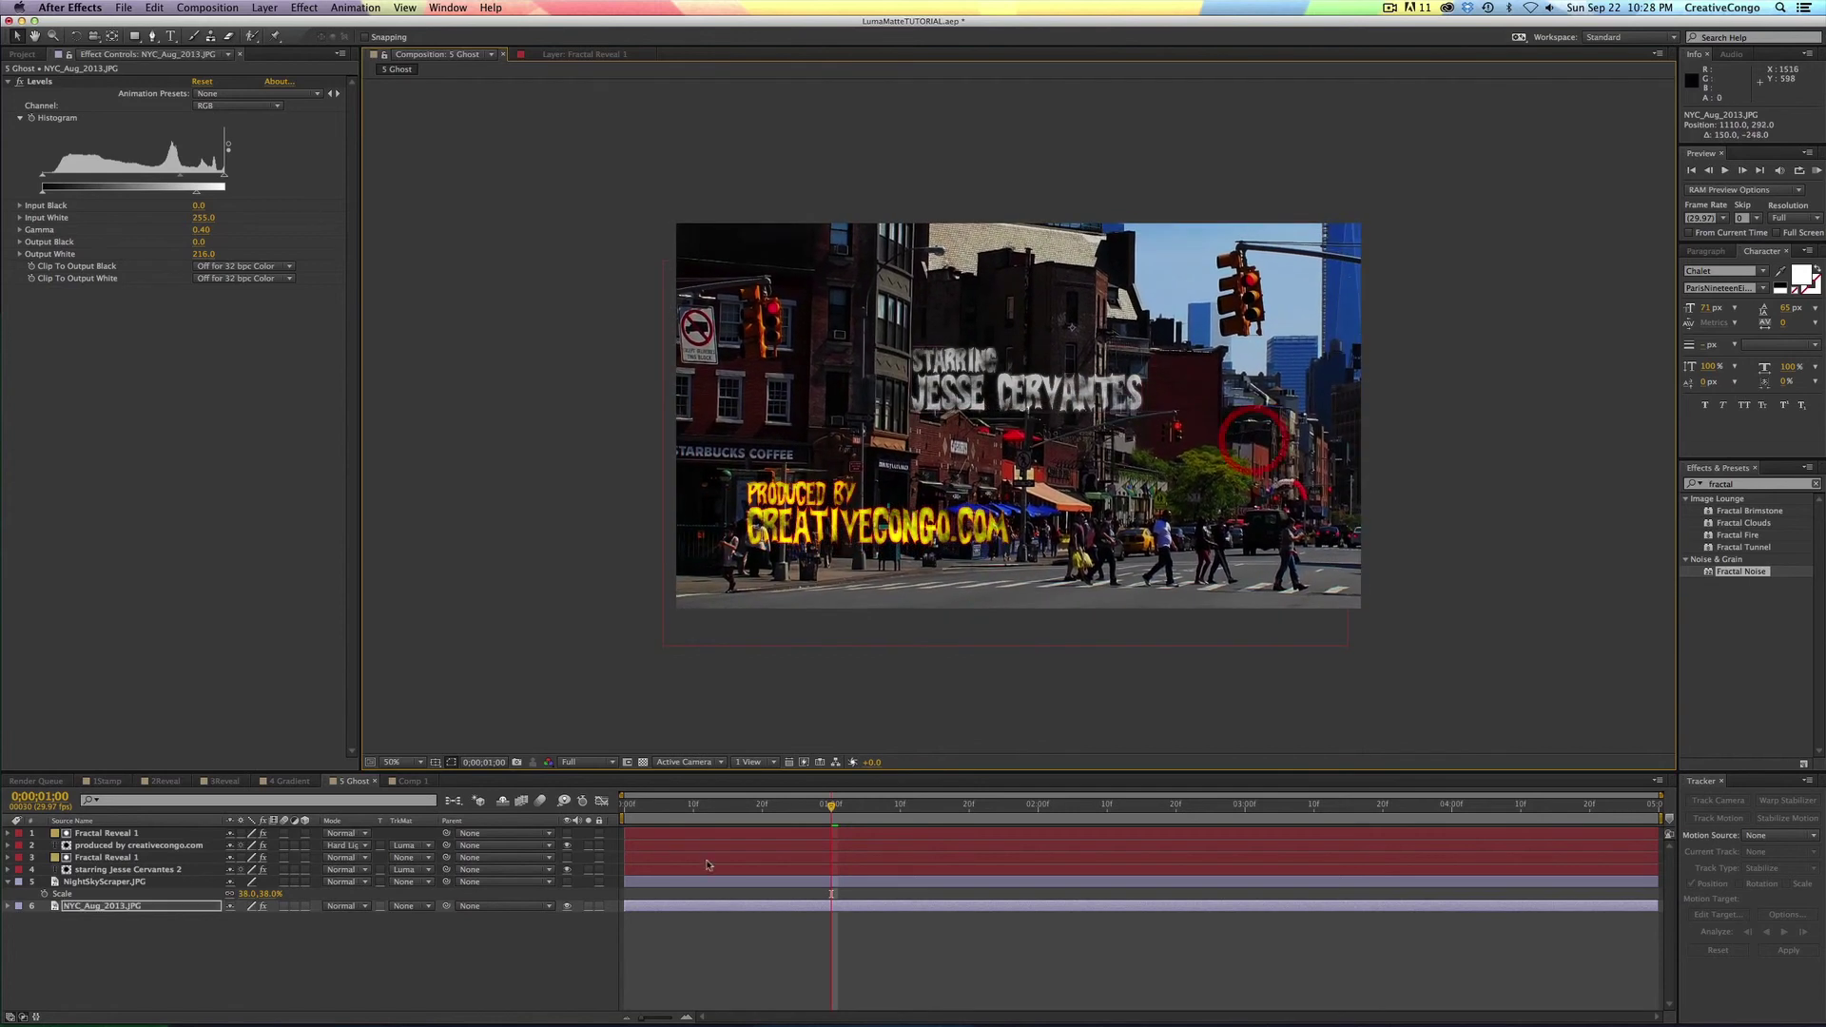
- Scrub the credits to about 0;00;01;23 and set the blending mode of the produced by creativecongo.com layer to Normal
drag(711, 811, 1163, 782)
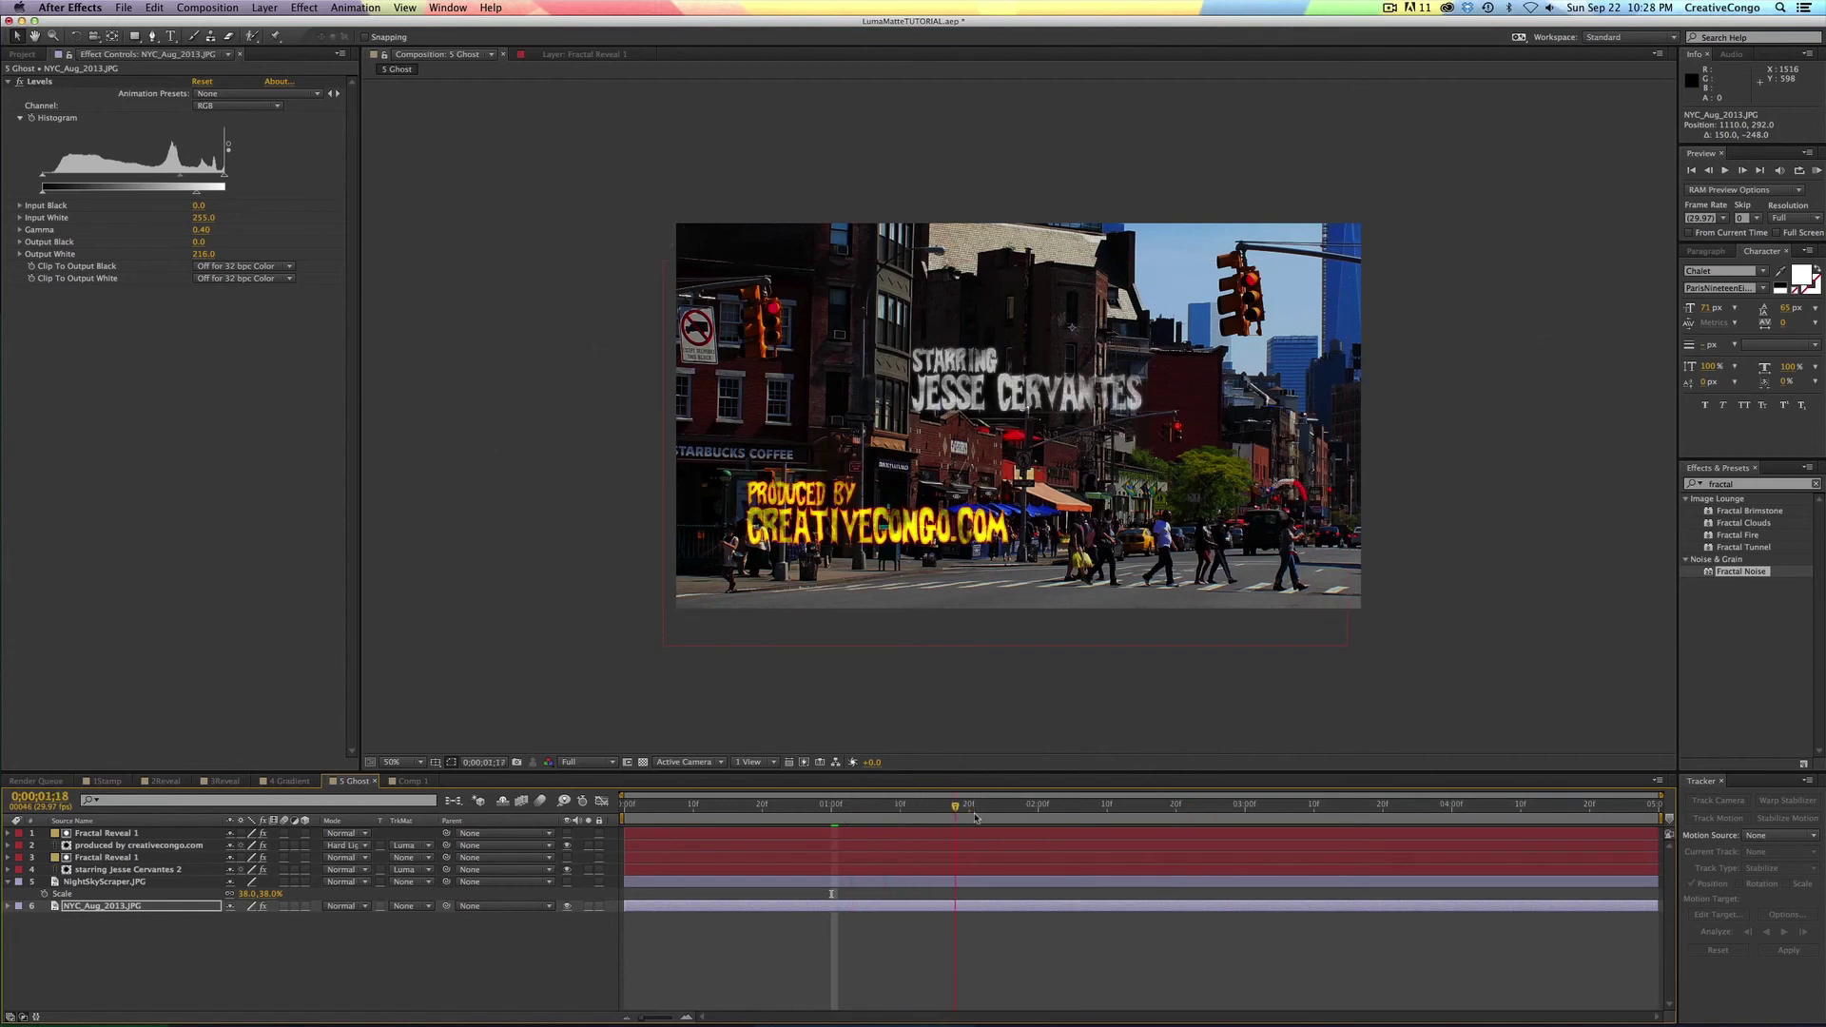
click(895, 844)
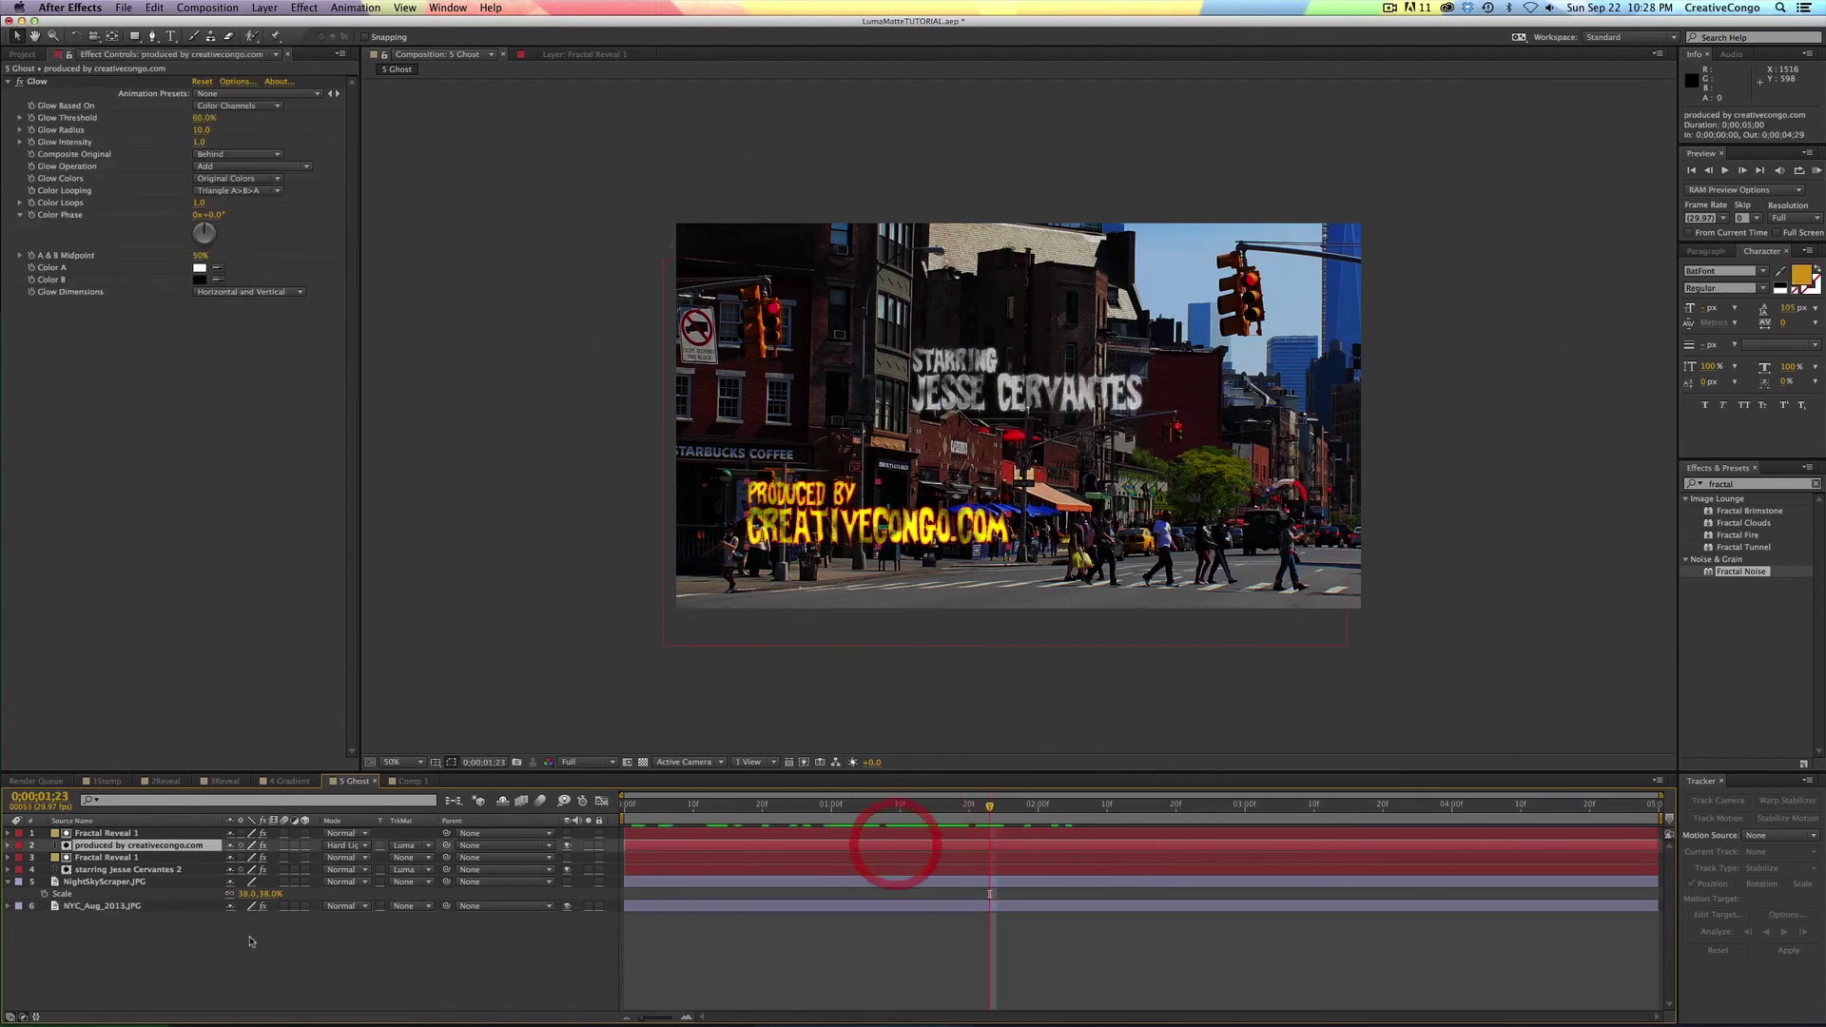
click(162, 849)
click(347, 845)
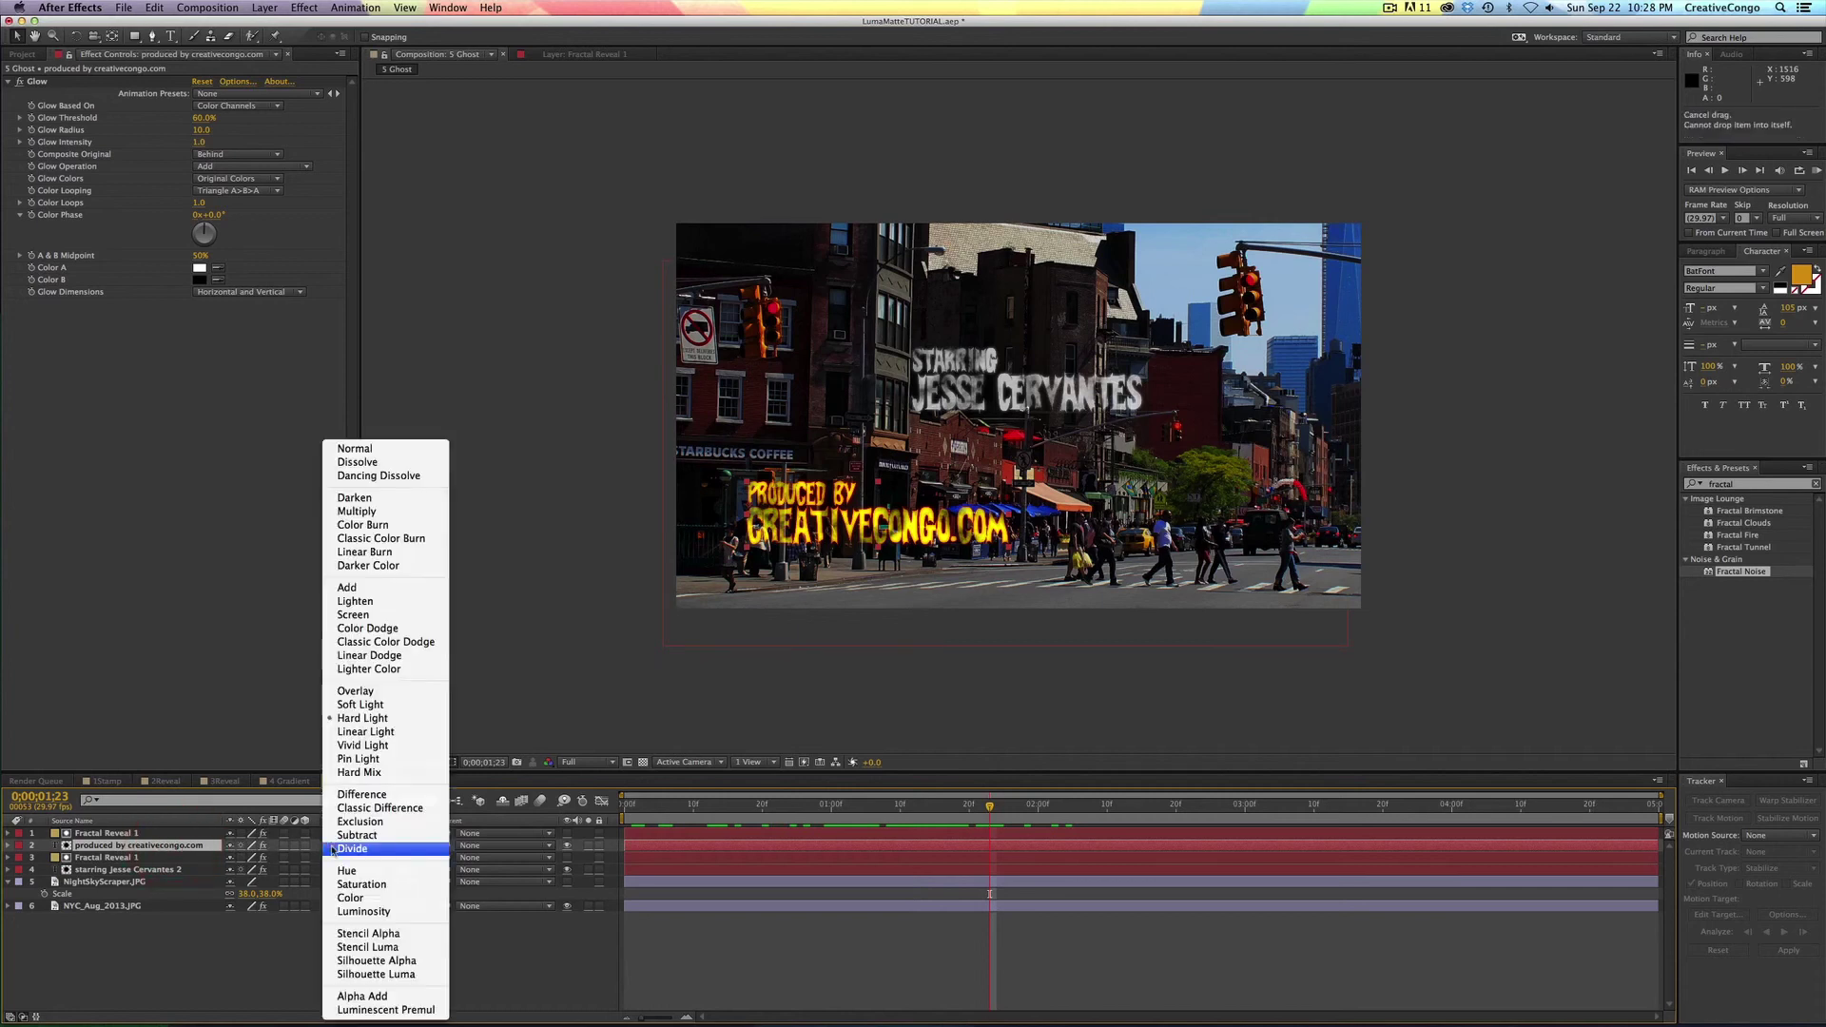
click(355, 449)
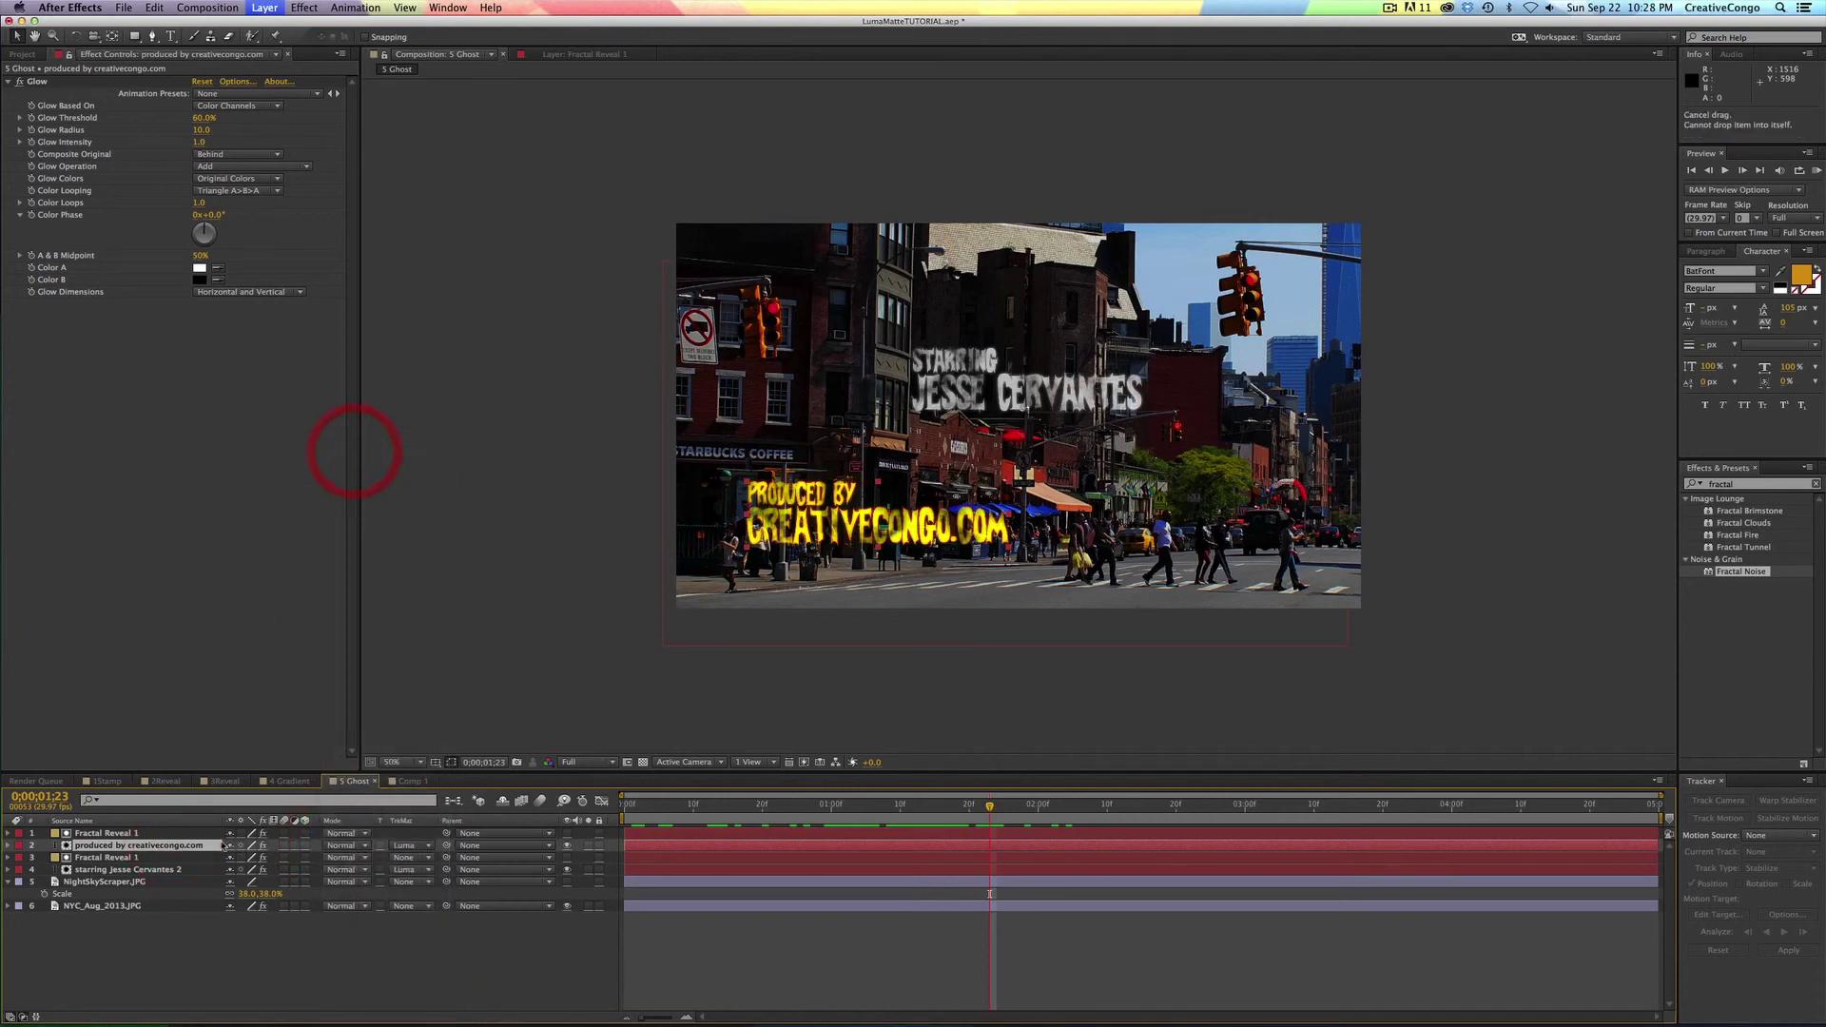
- Try the Stencil Alpha, Lighten and Overlay blending modes on the produced by creativecongo.com layer, and return it to Normal
click(122, 869)
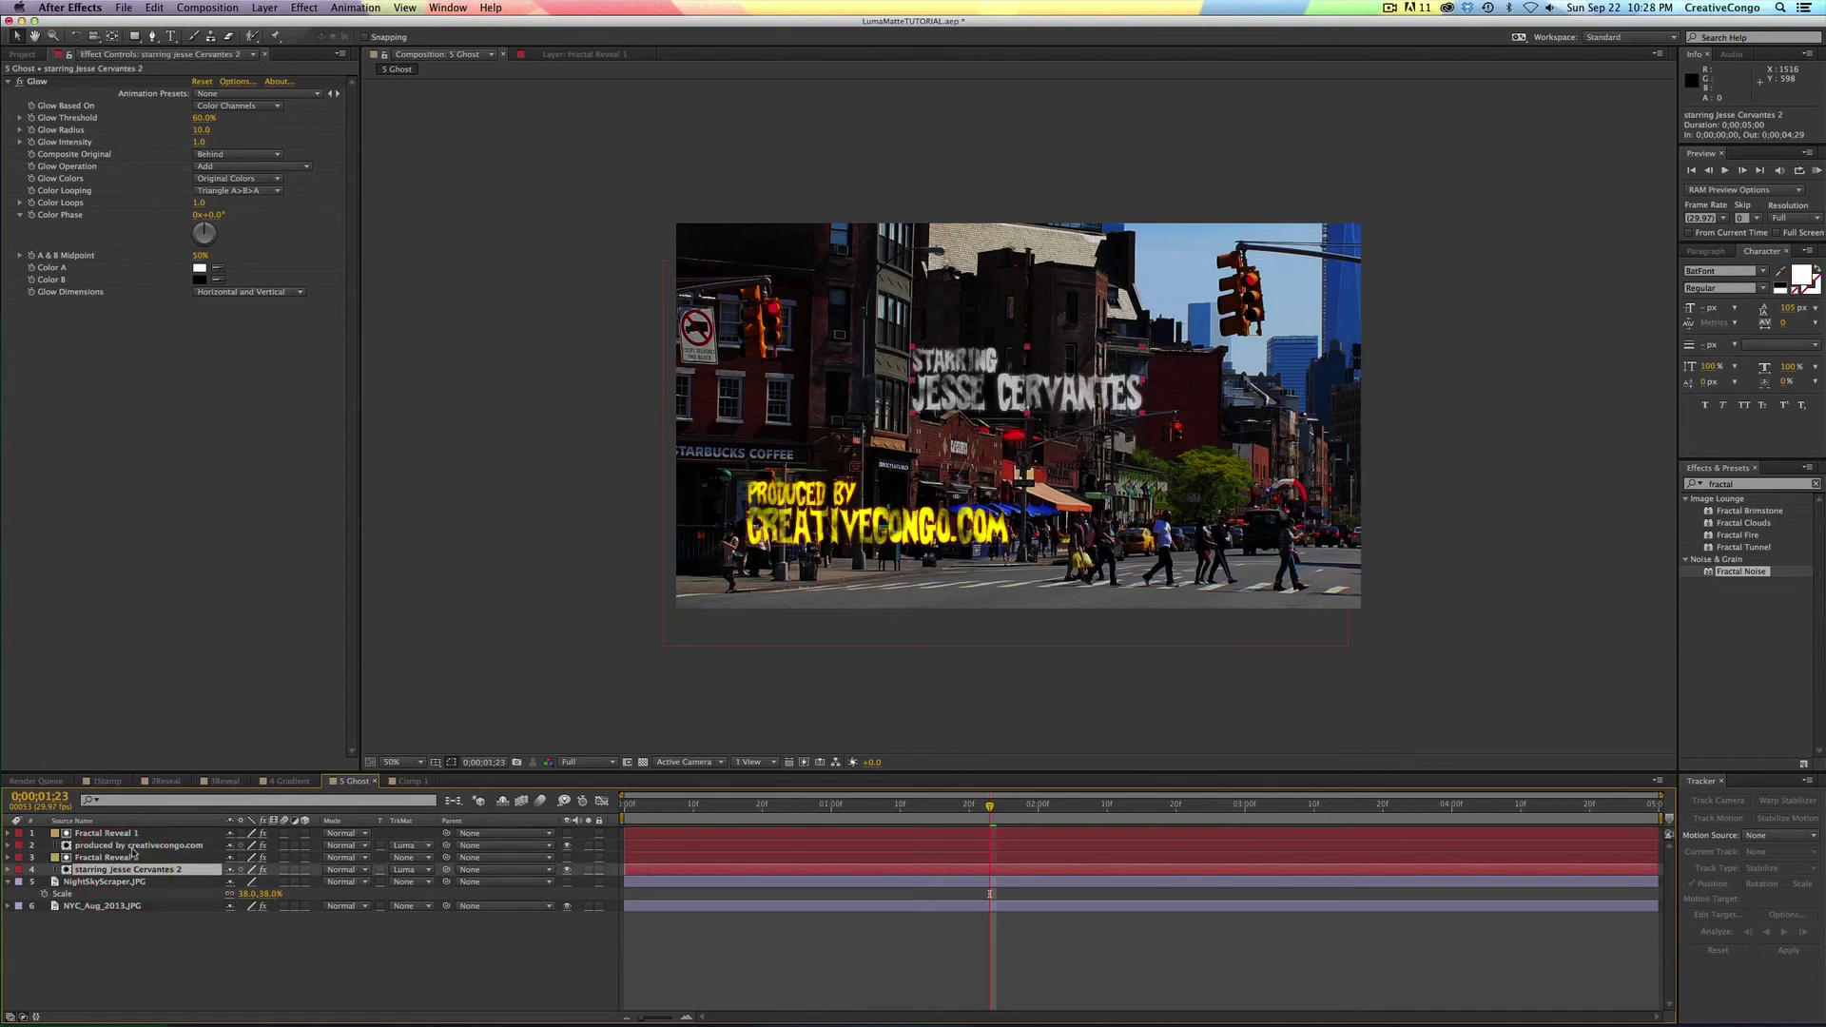
click(132, 846)
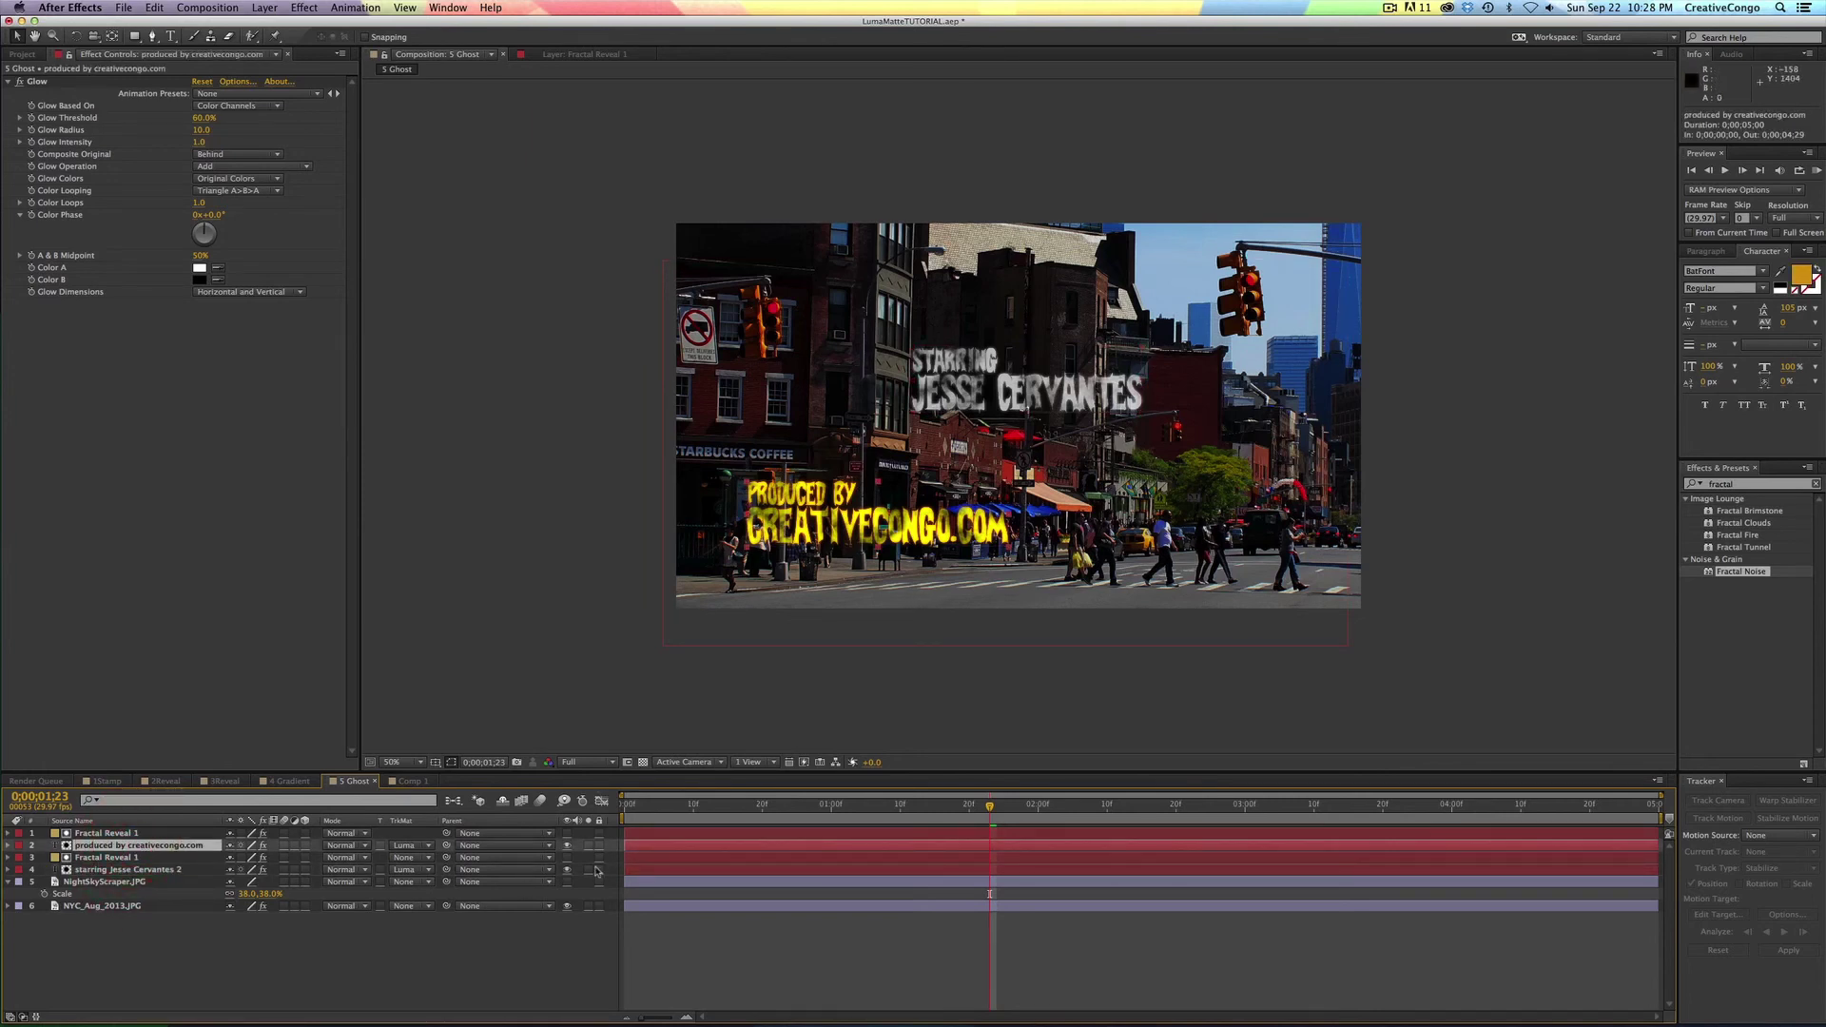
click(348, 846)
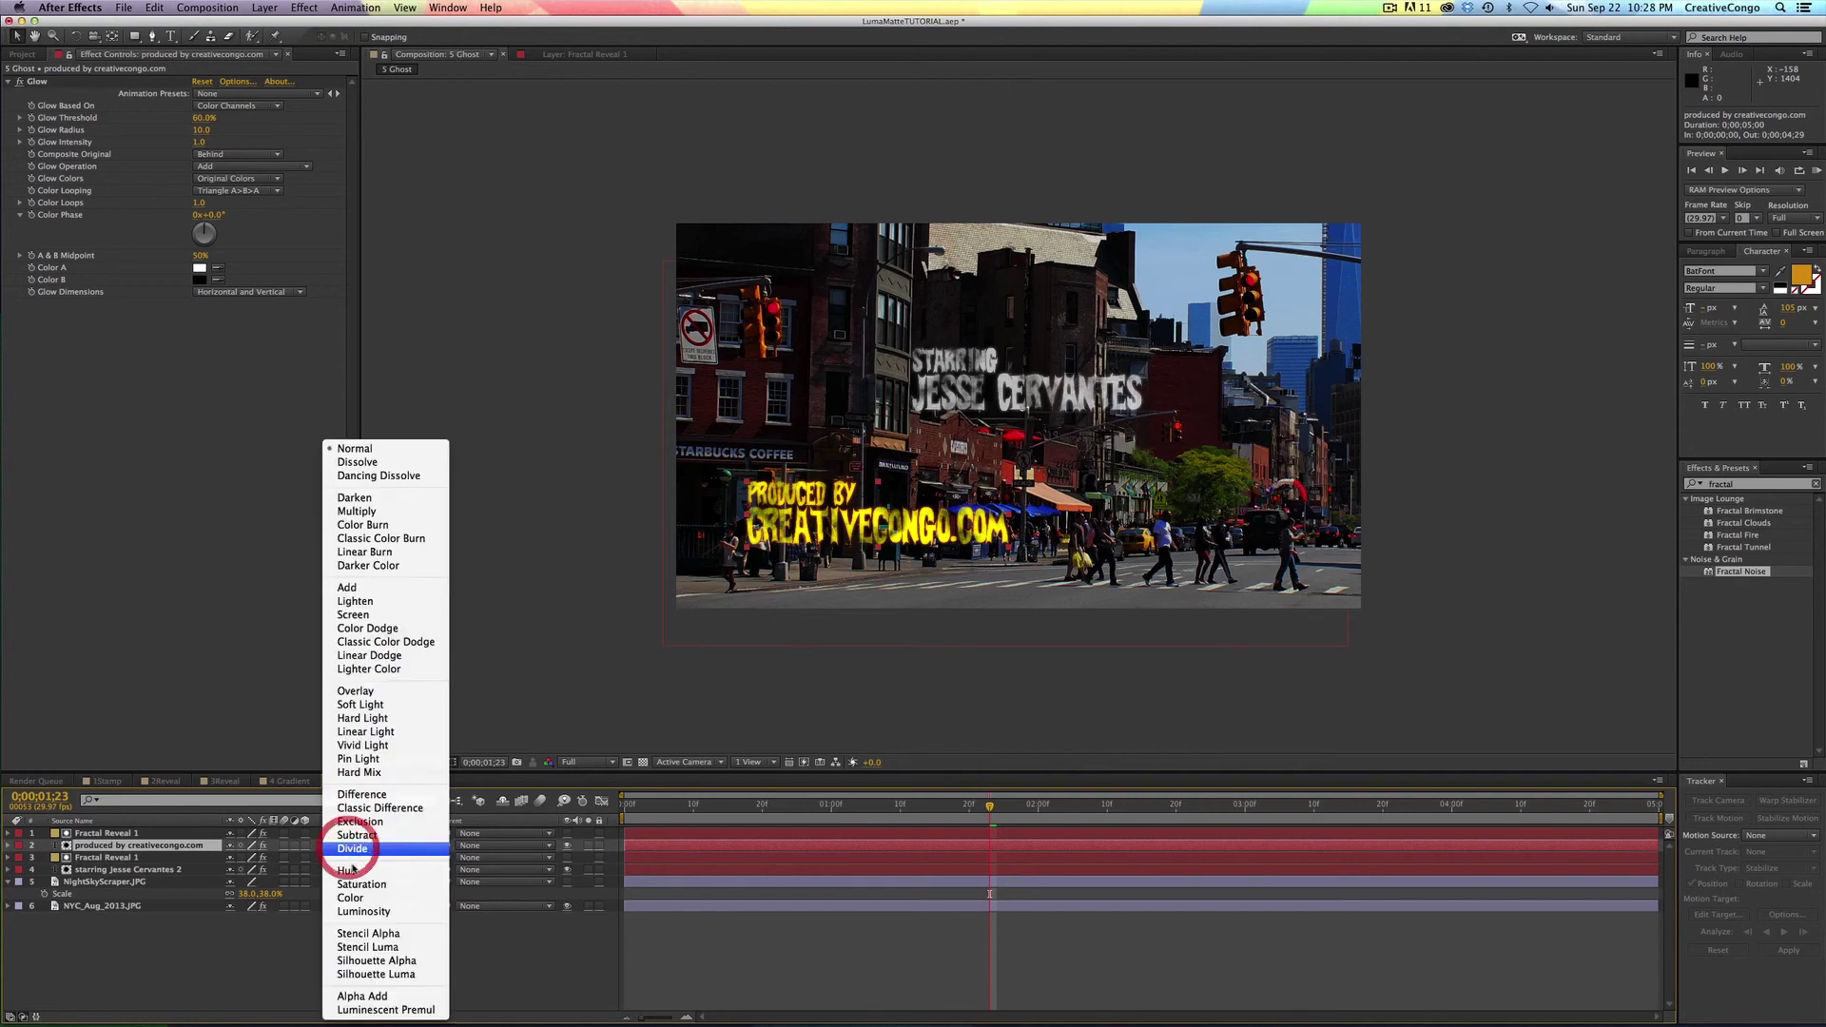
click(358, 933)
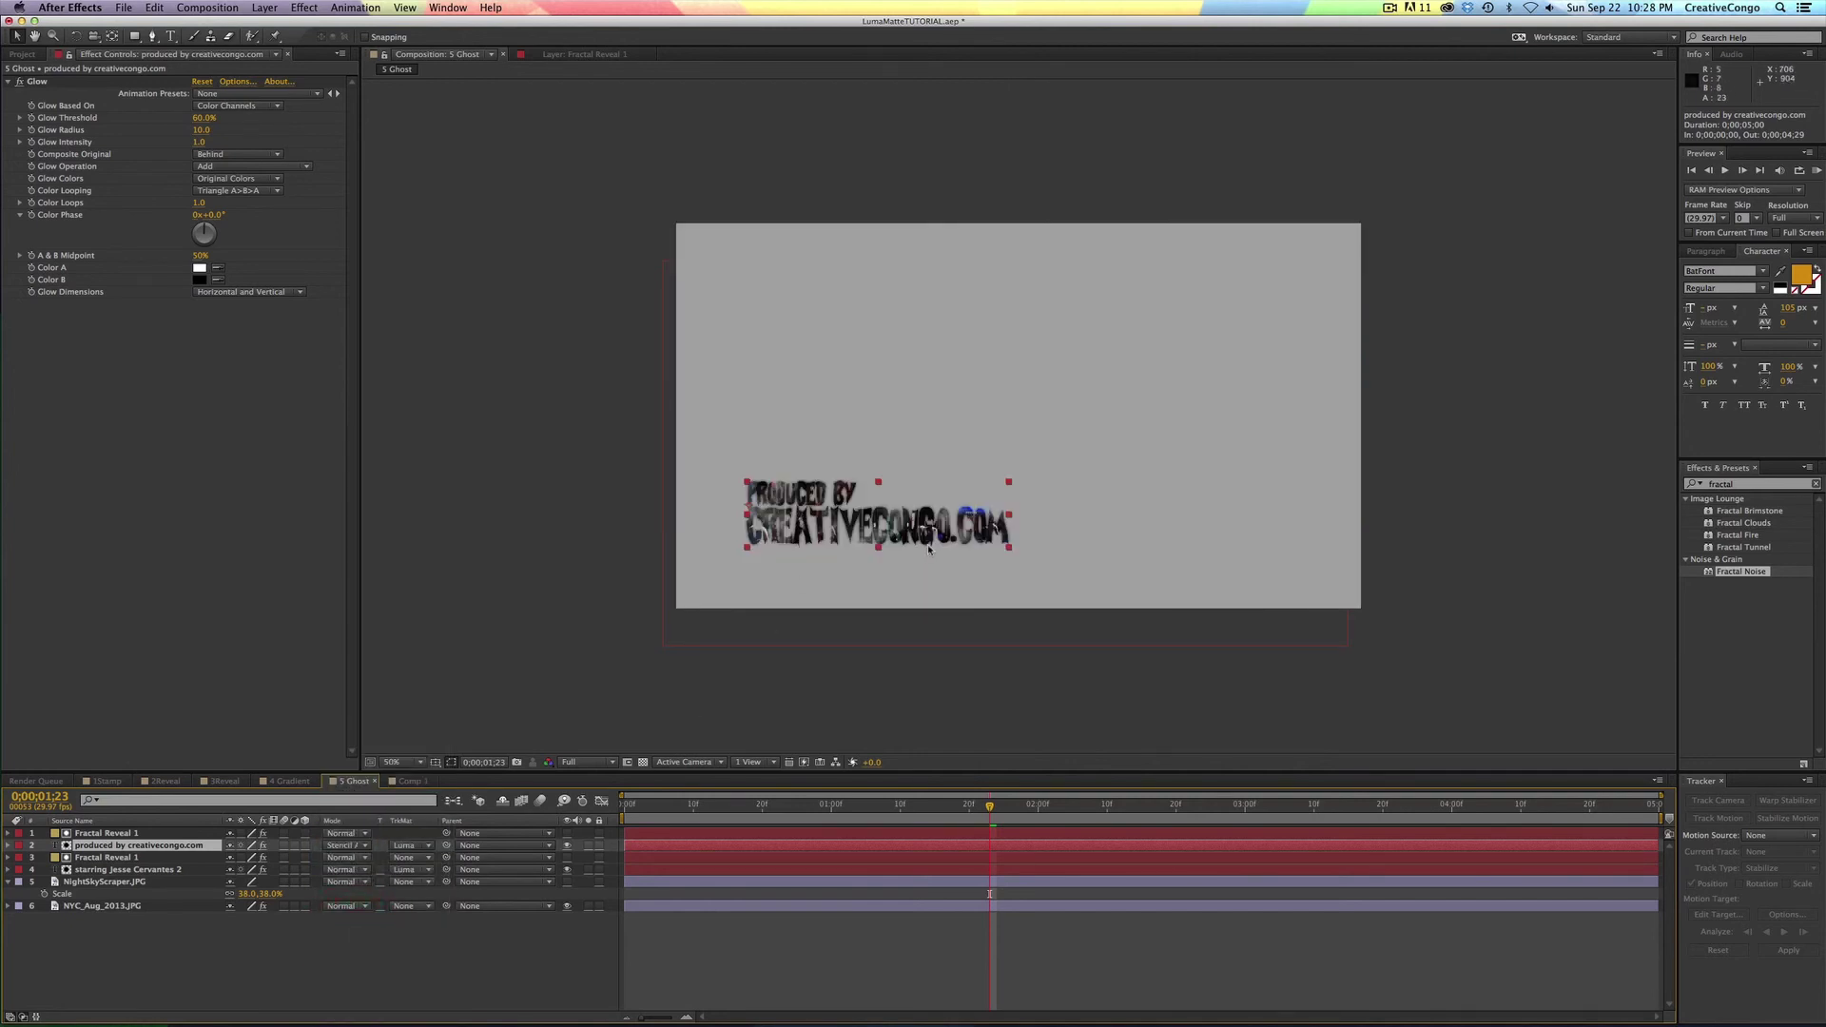
click(348, 845)
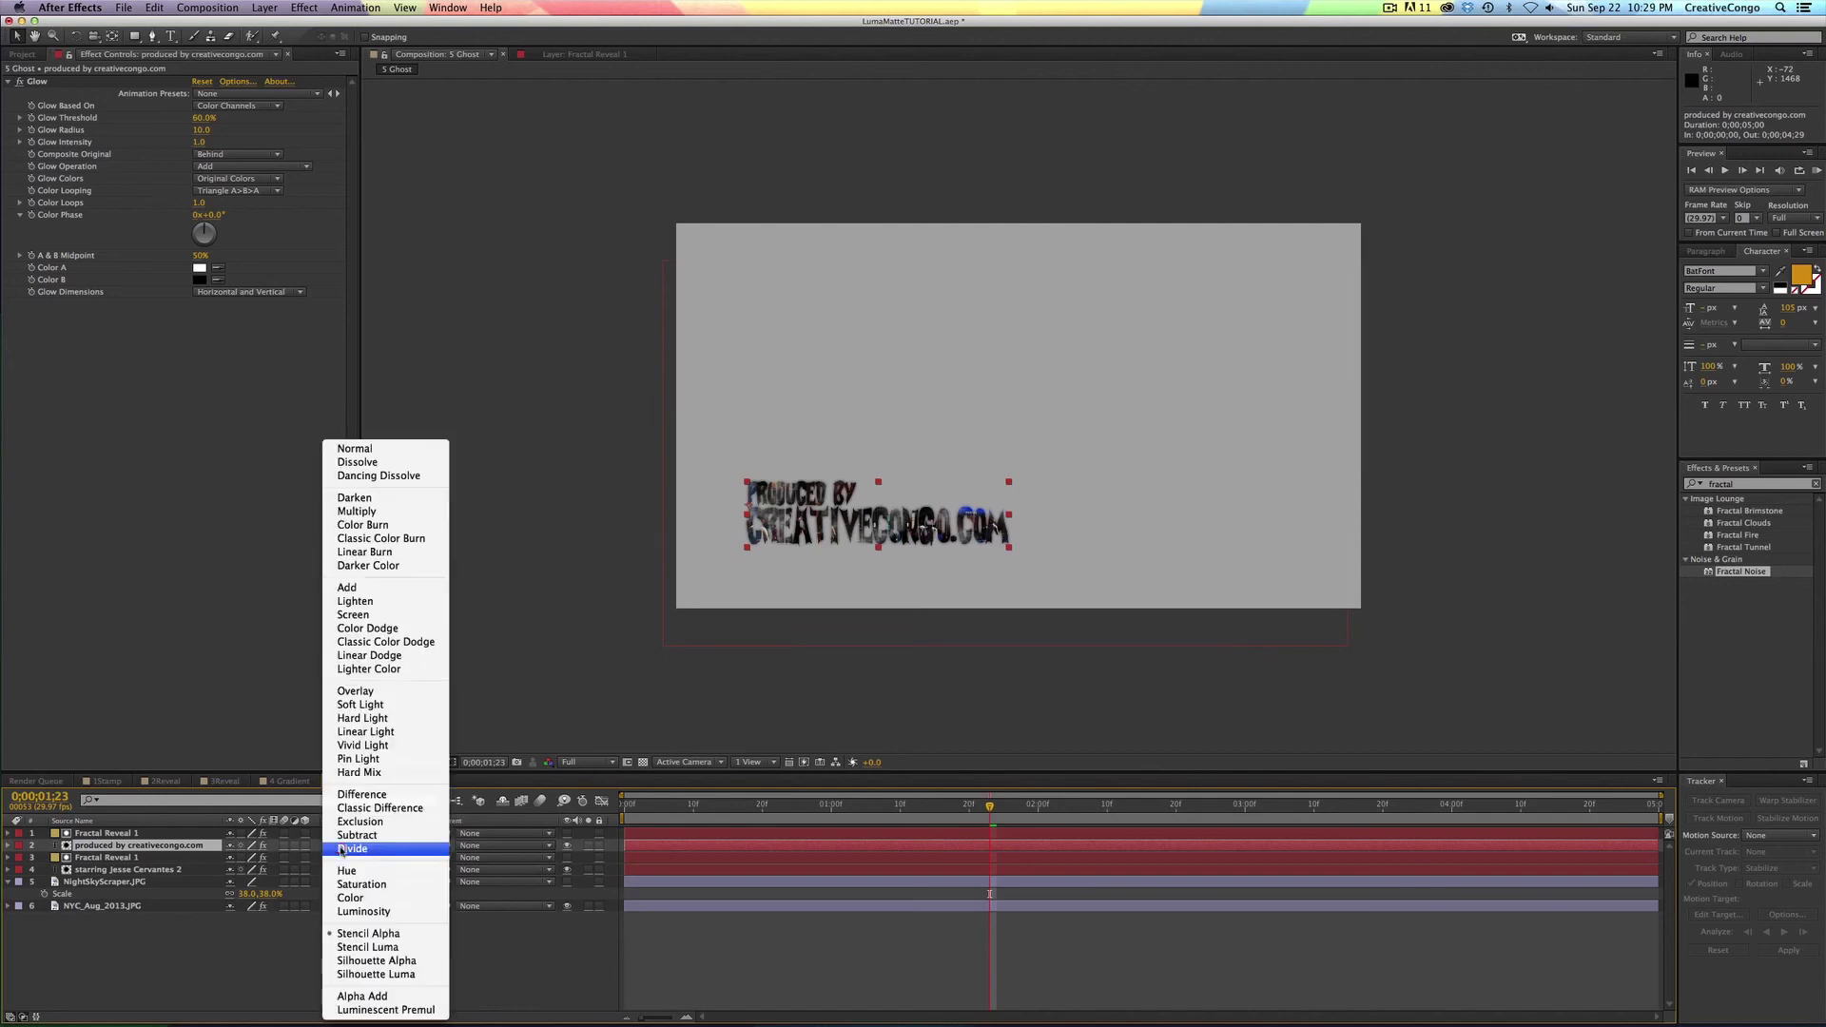
click(346, 601)
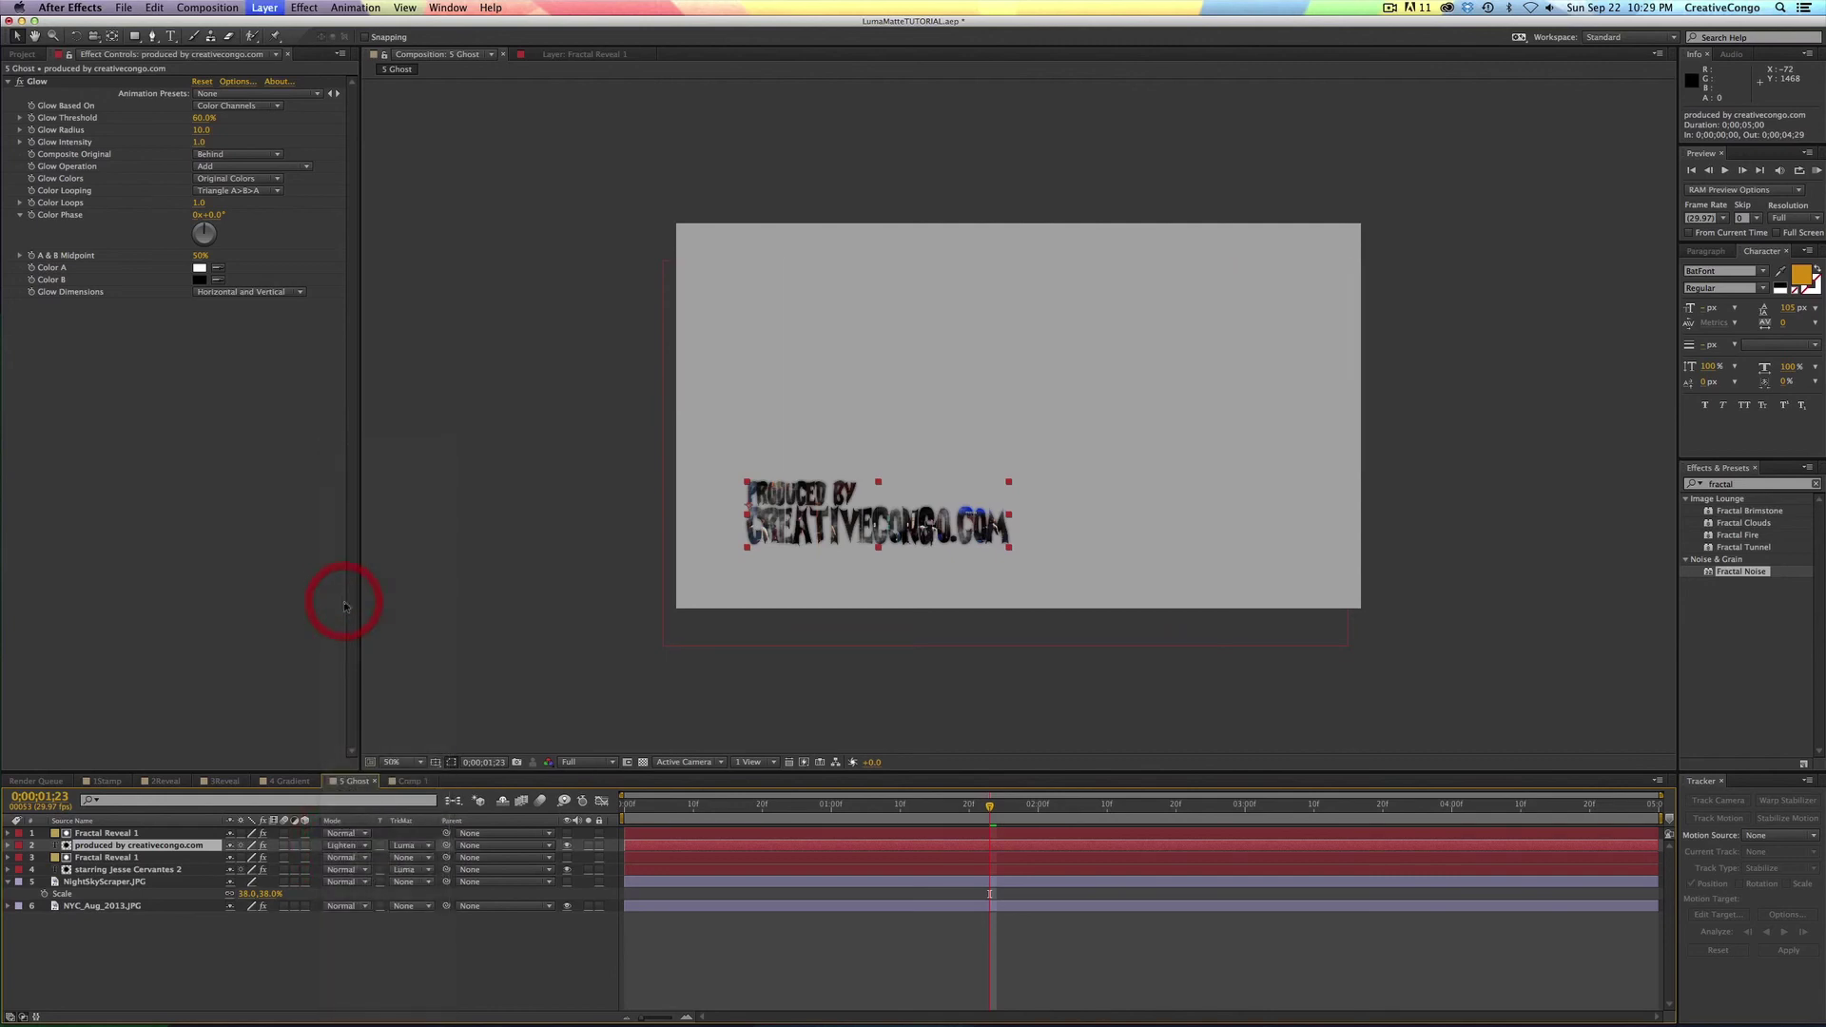
click(342, 844)
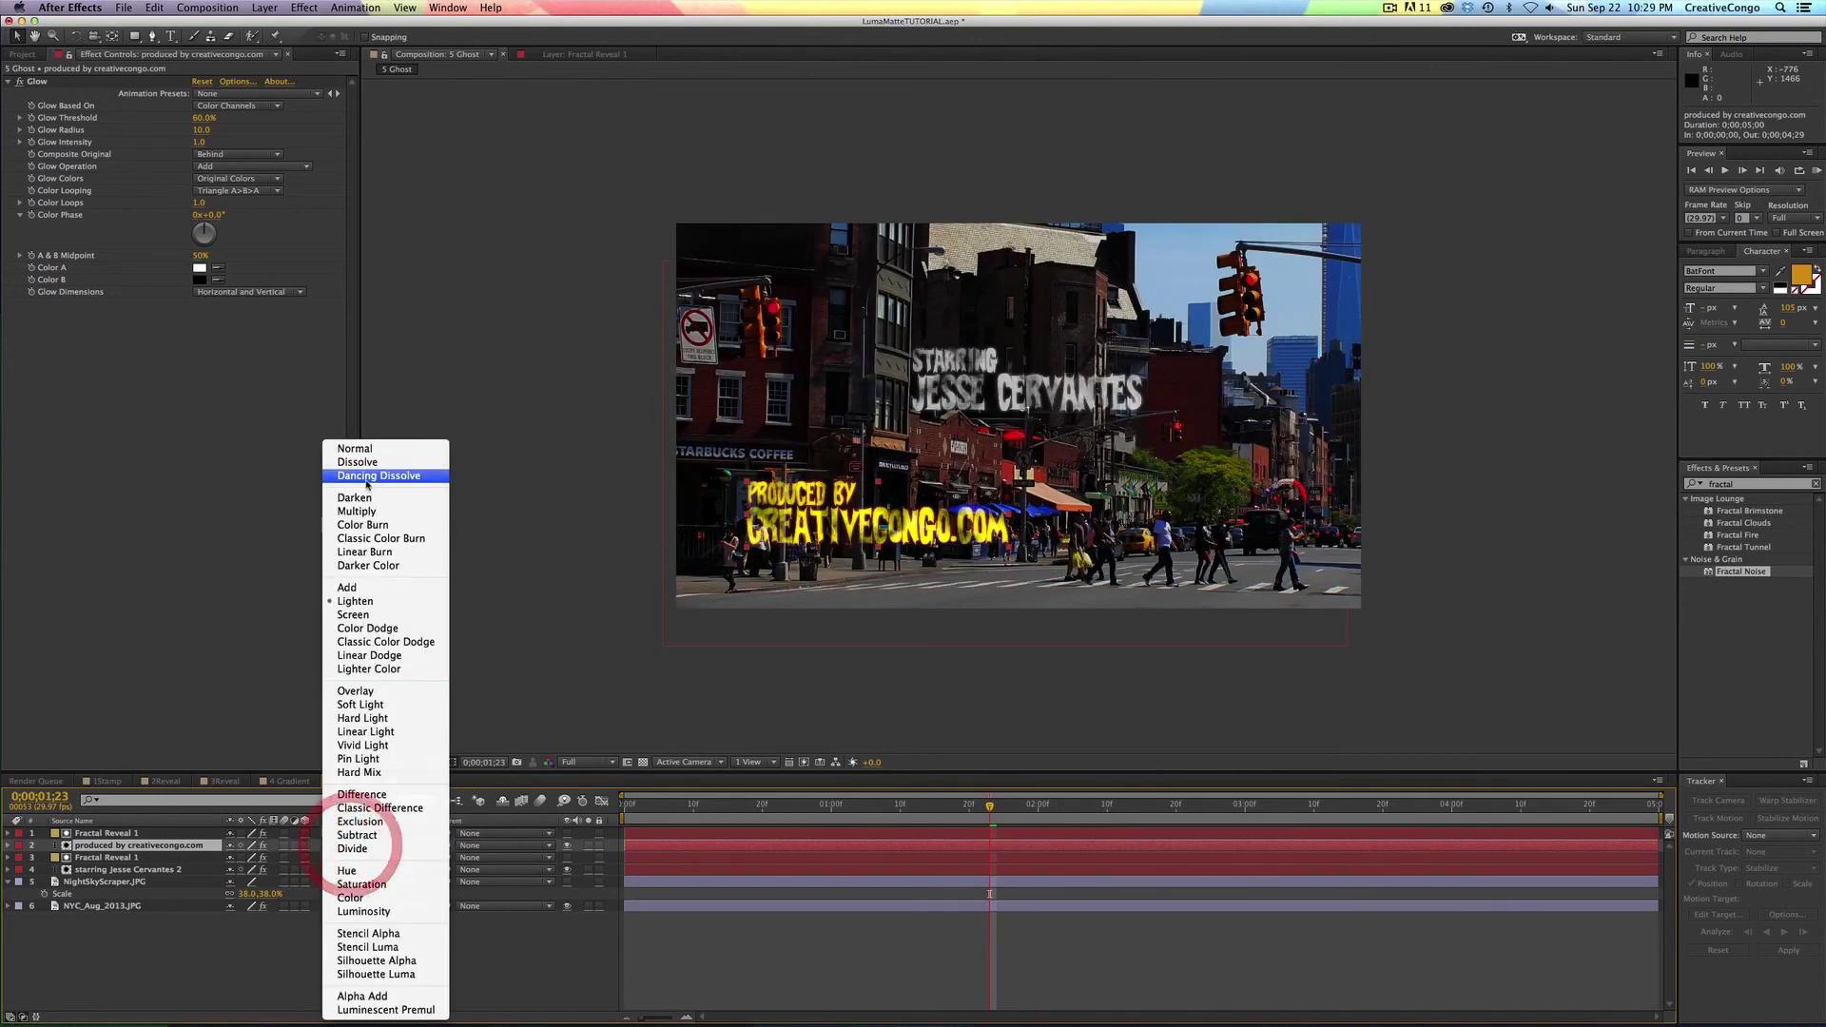
click(351, 447)
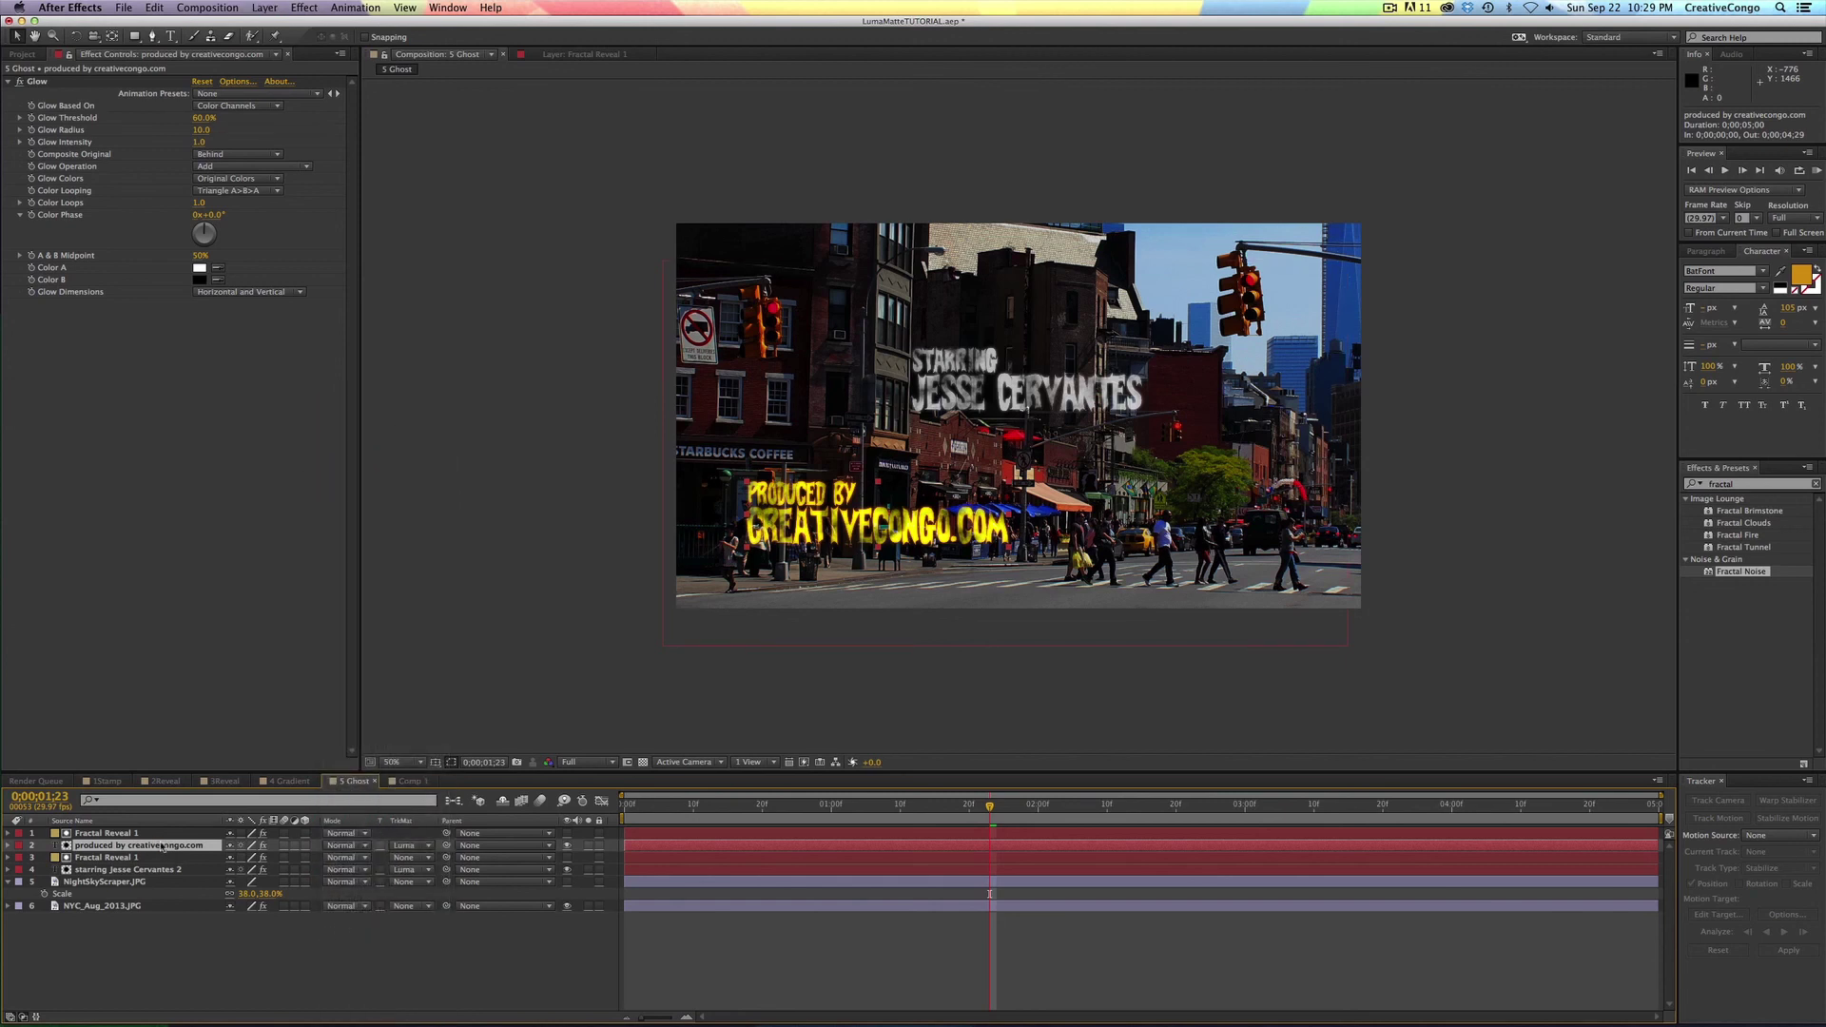
click(342, 846)
click(351, 689)
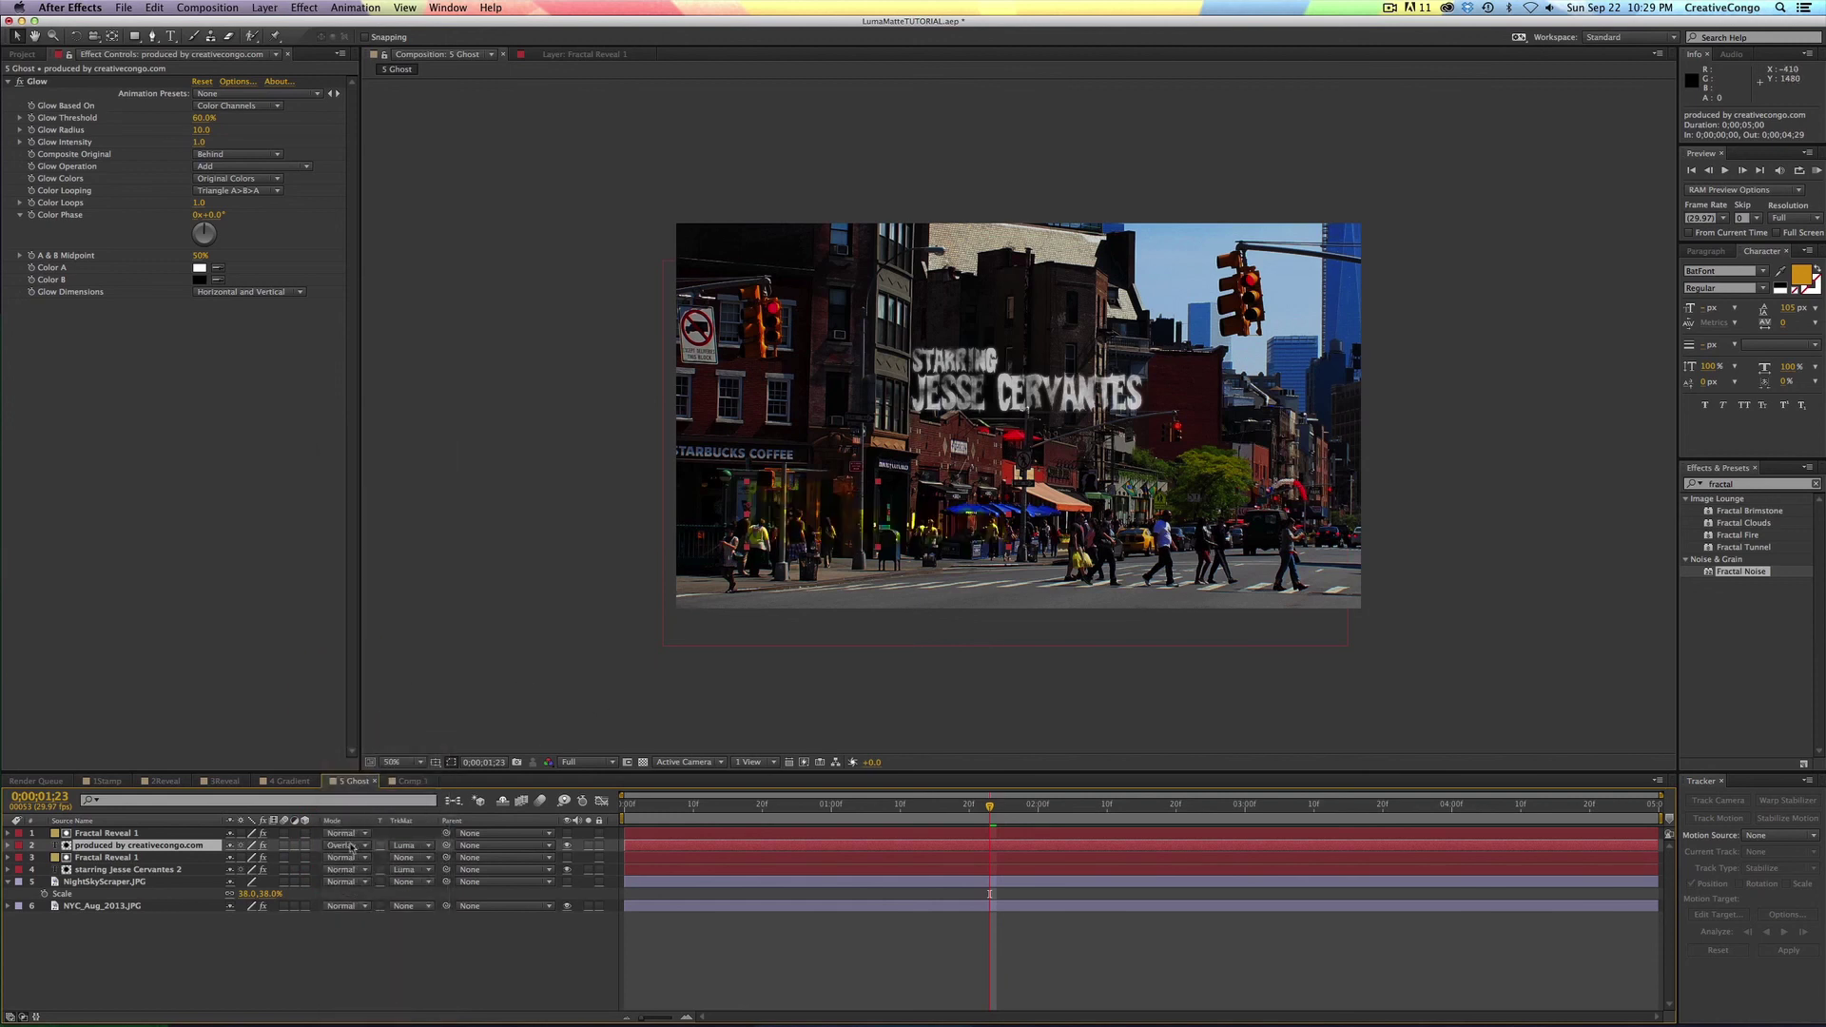
click(342, 846)
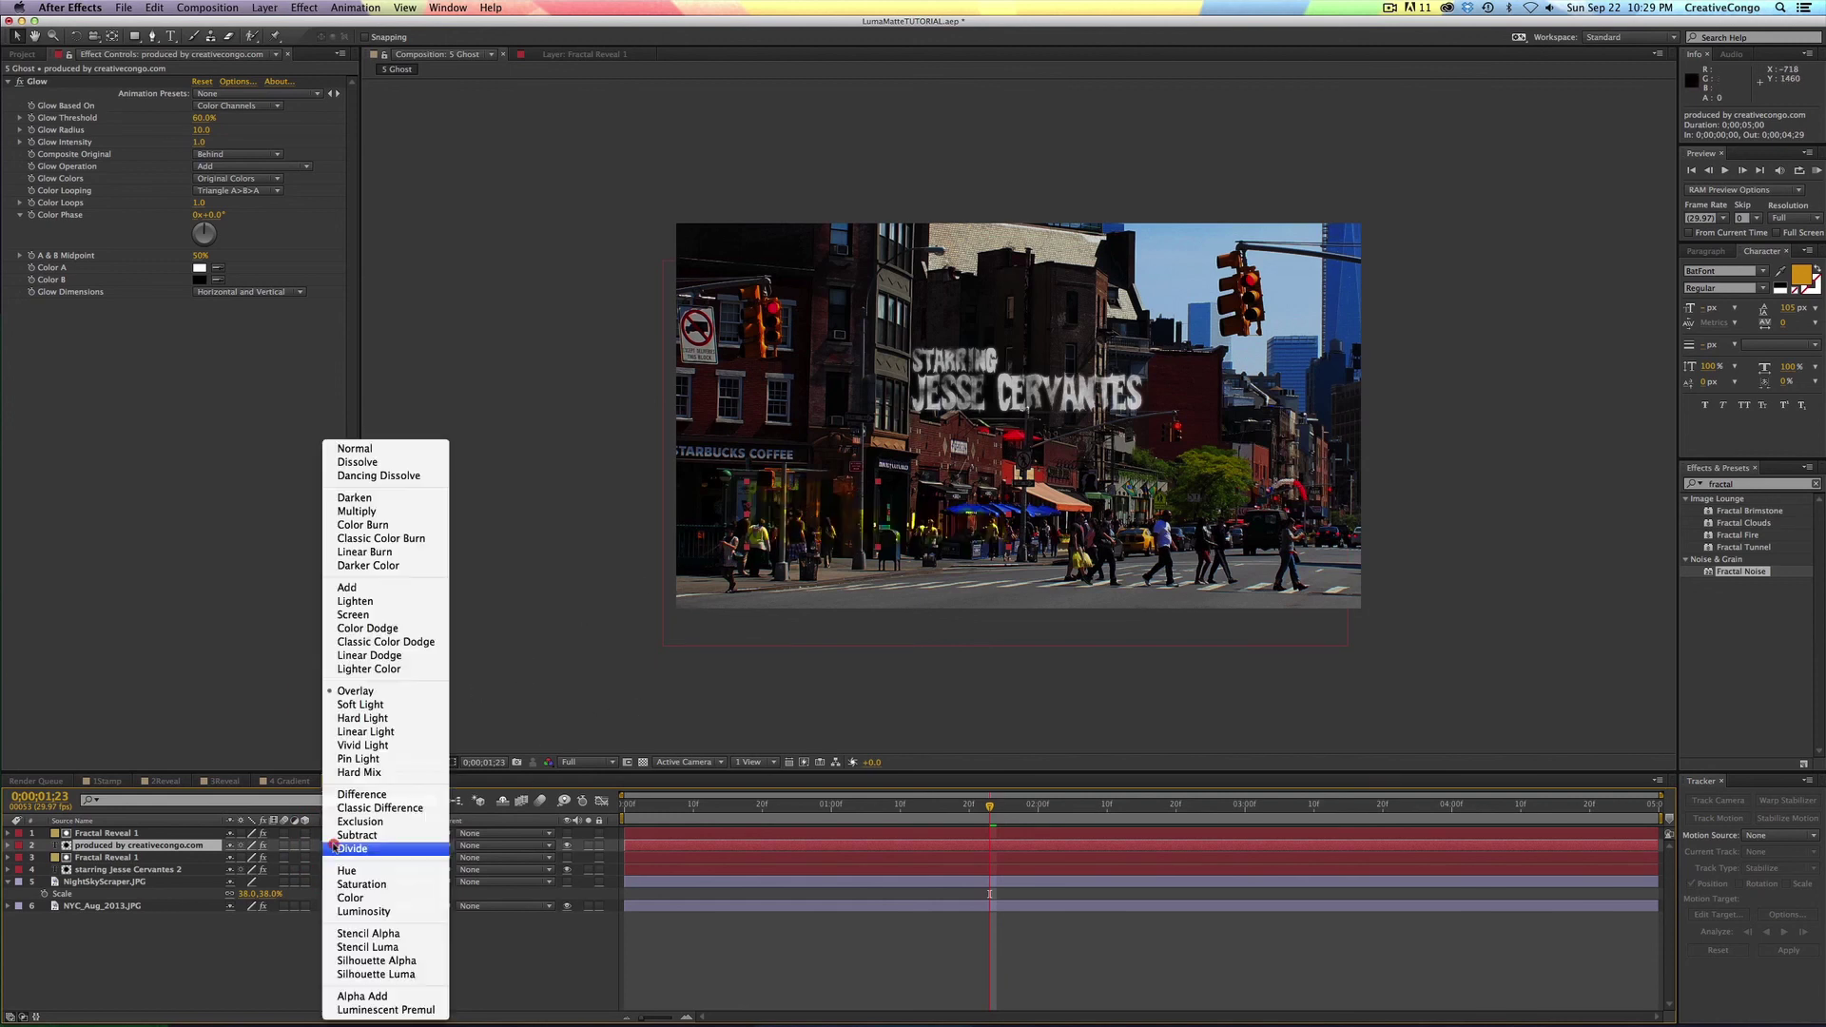
click(338, 449)
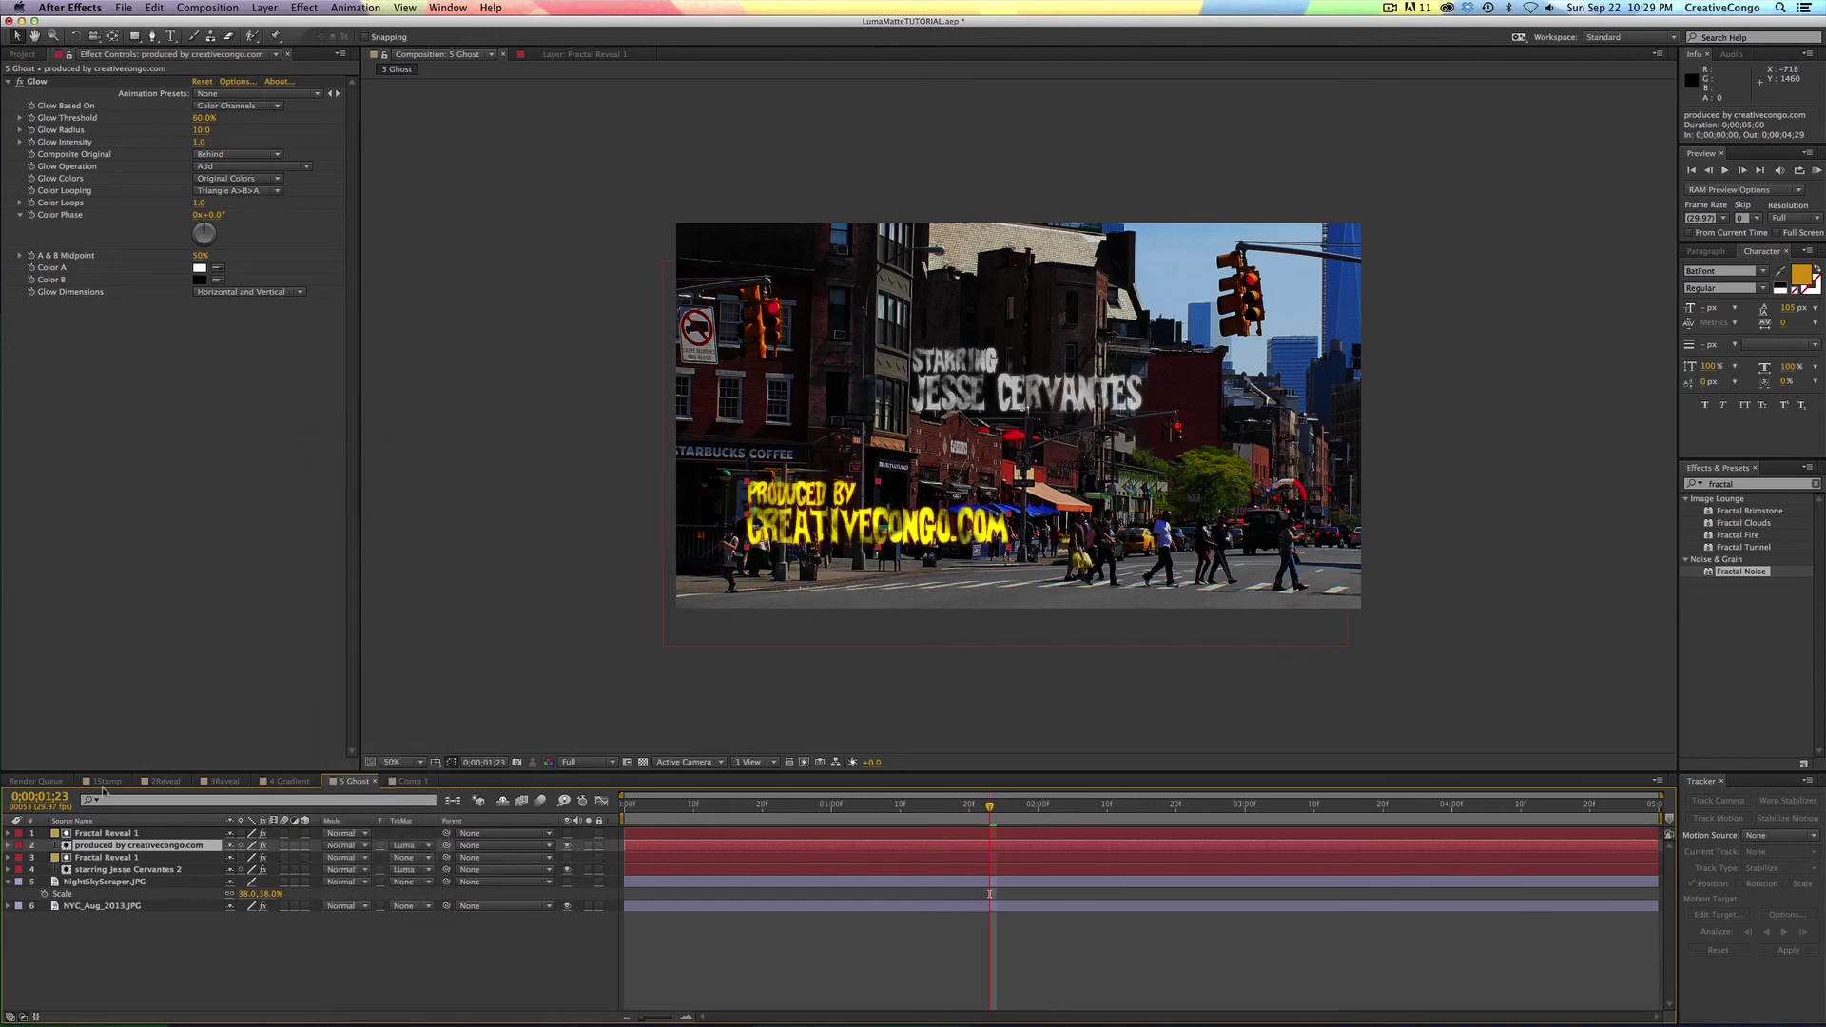
- Open the 1Stamp composition with the wood-textured Congo logo
click(107, 780)
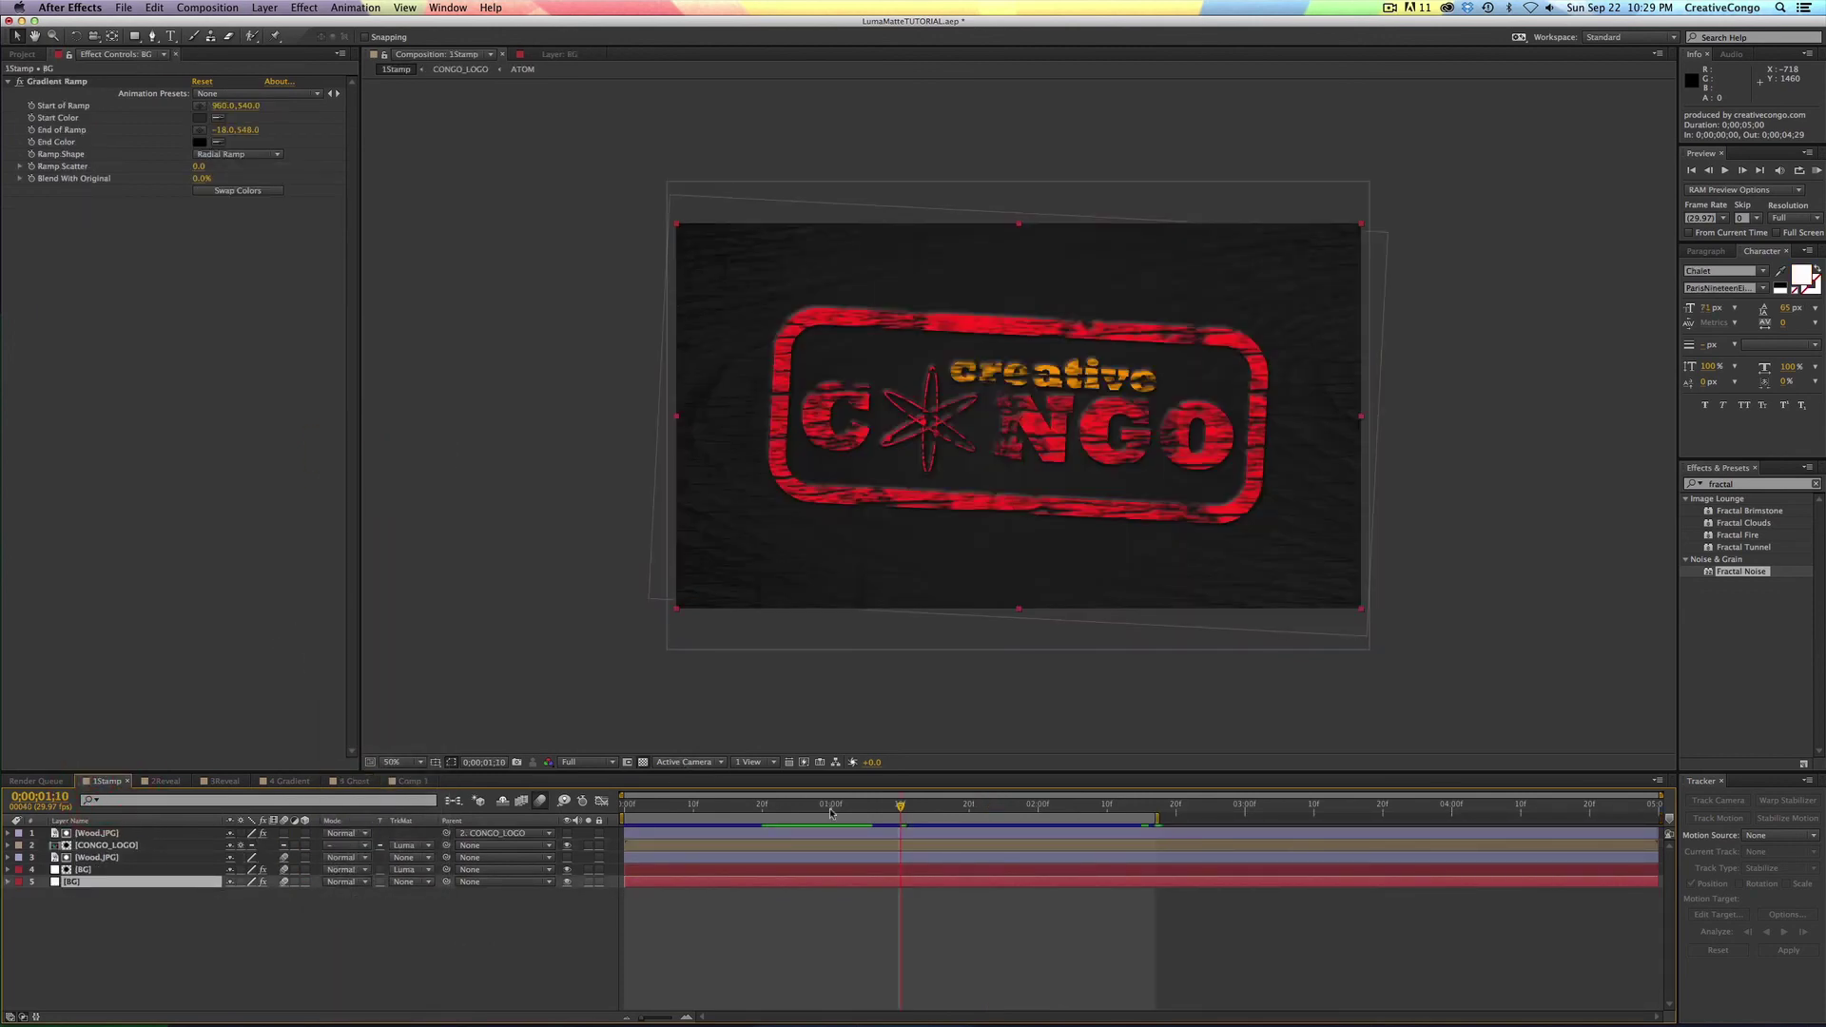